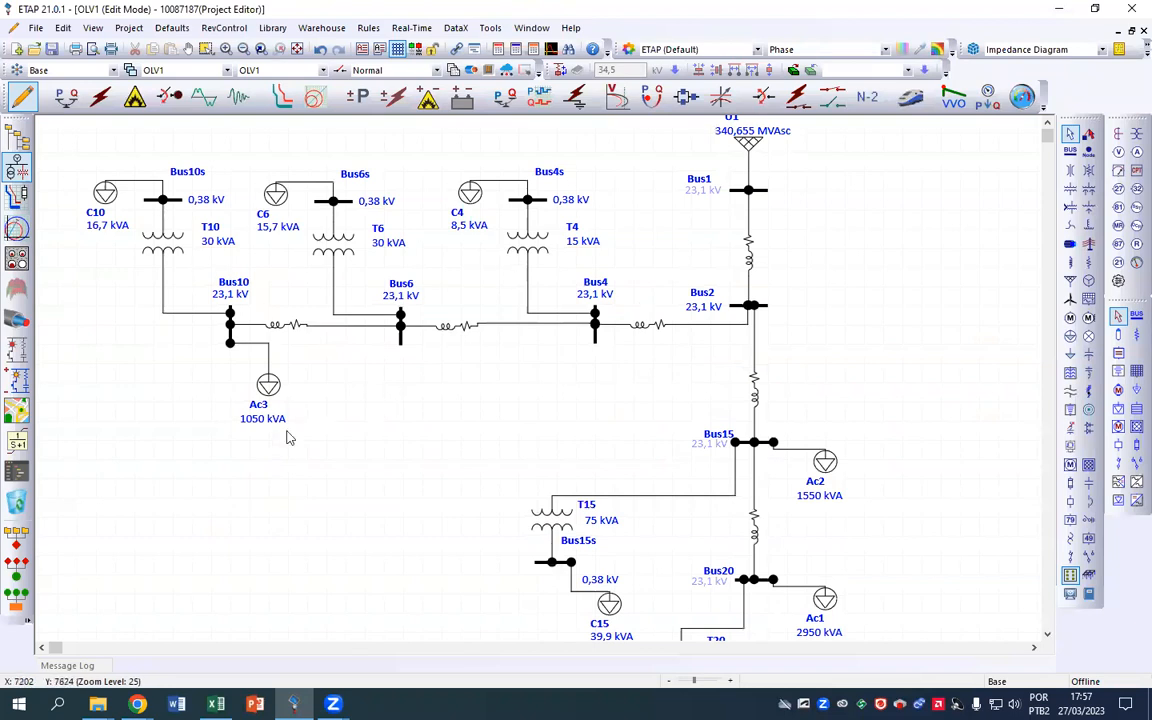
# Switch to the Canva presentation QEE - Trabalho 01 in Chrome and look up the Group 1 and Group 2 feeder diagrams
pyautogui.moveTo(137, 704)
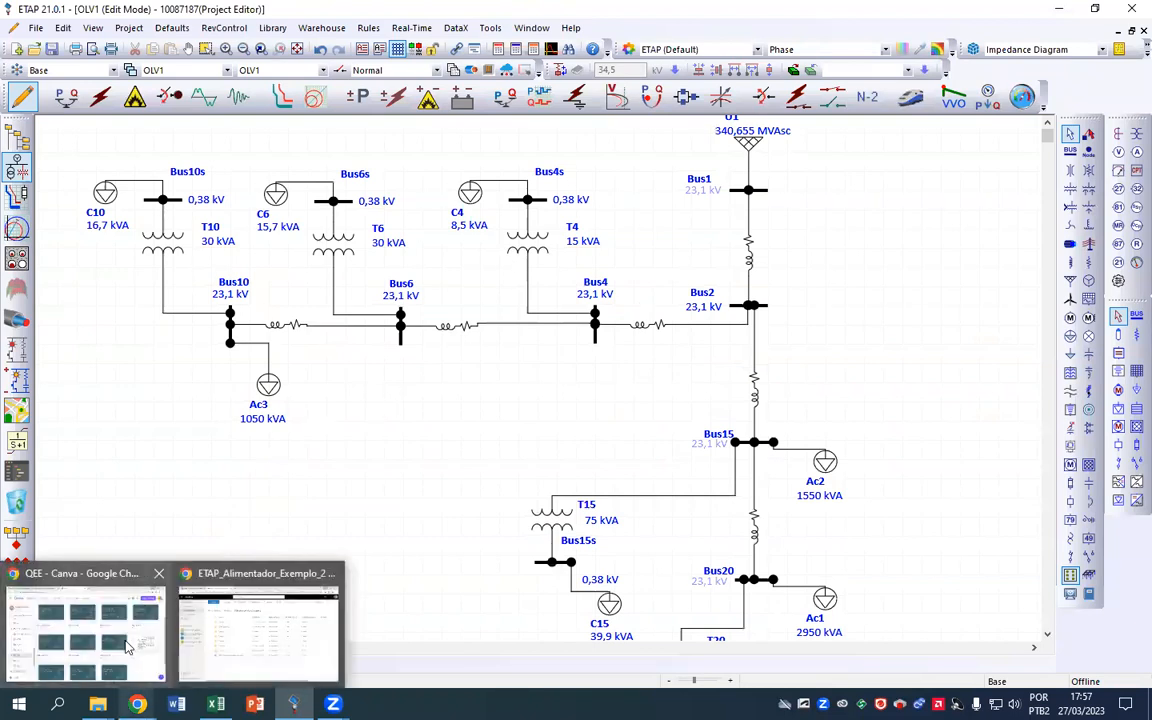
pyautogui.click(90, 571)
pyautogui.click(287, 23)
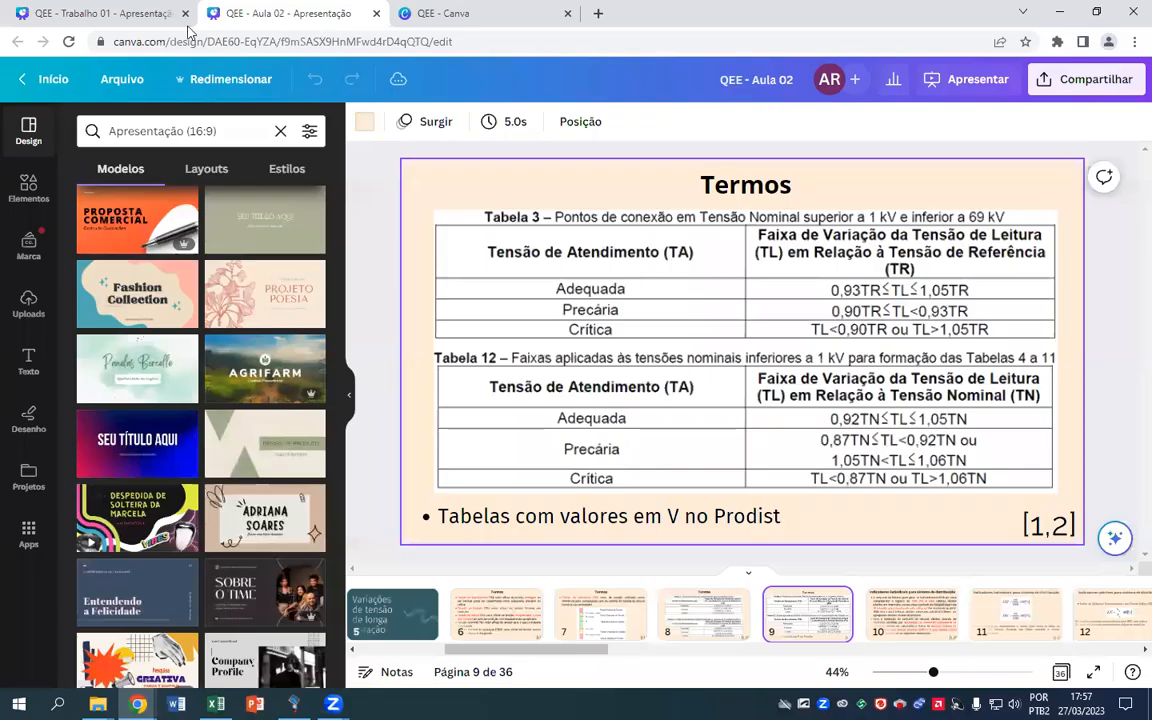
pyautogui.click(86, 15)
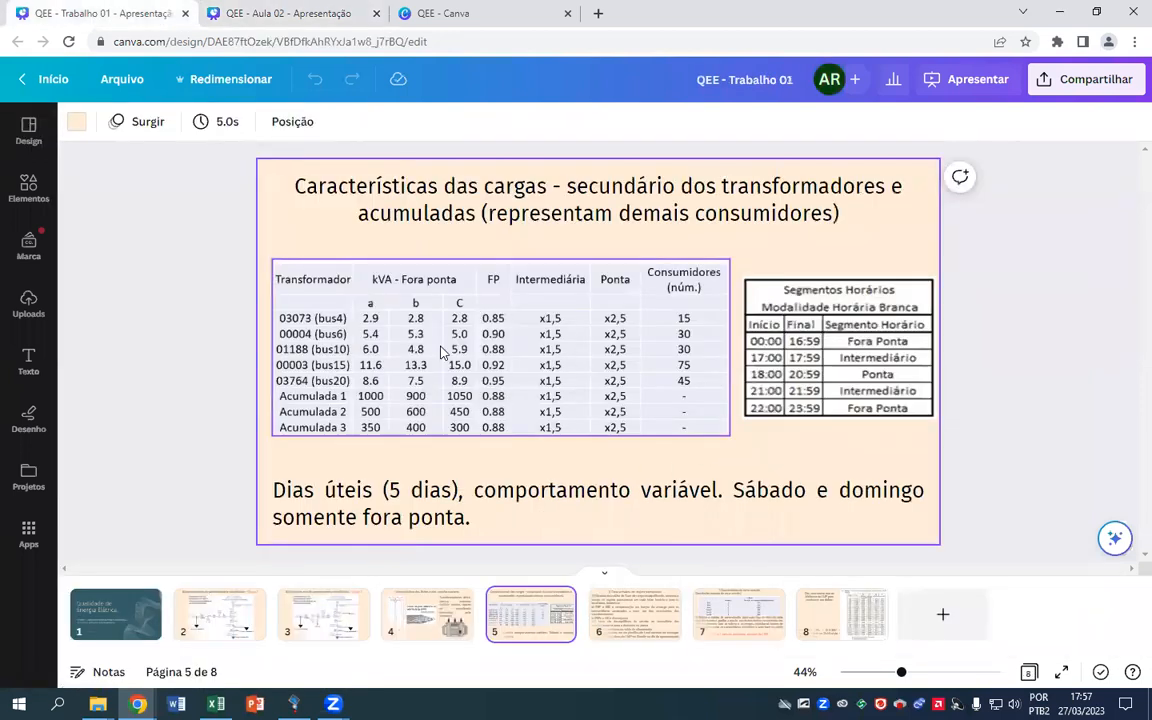
pyautogui.click(220, 614)
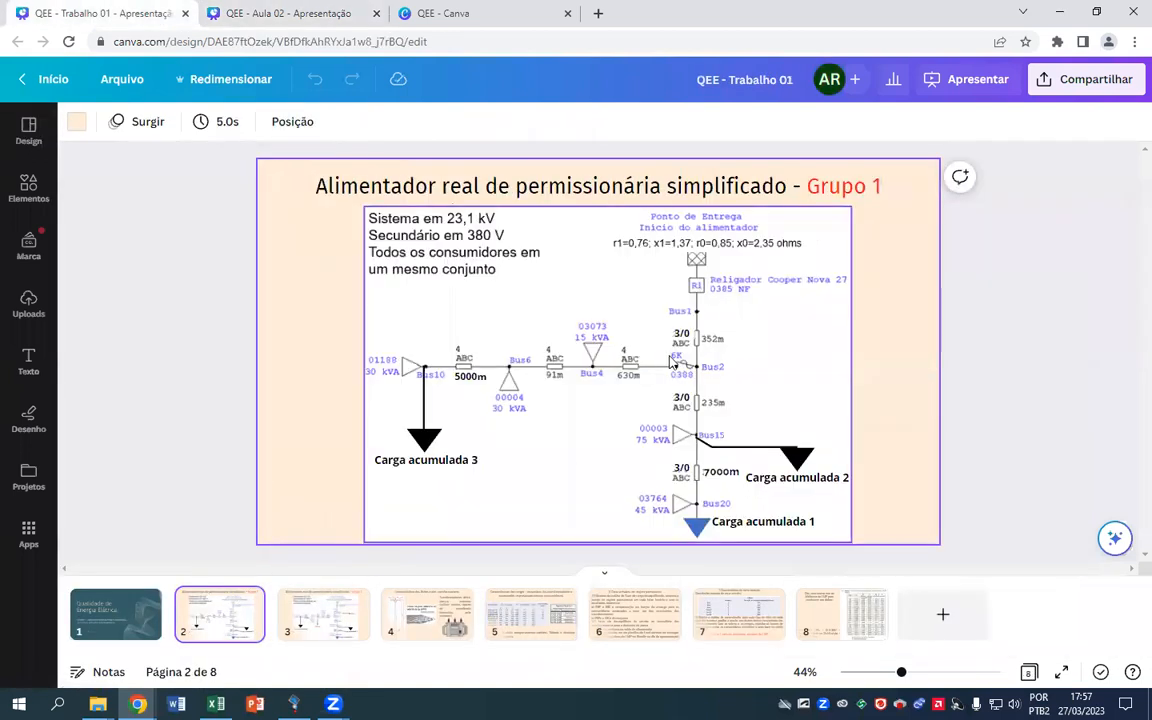
pyautogui.click(311, 620)
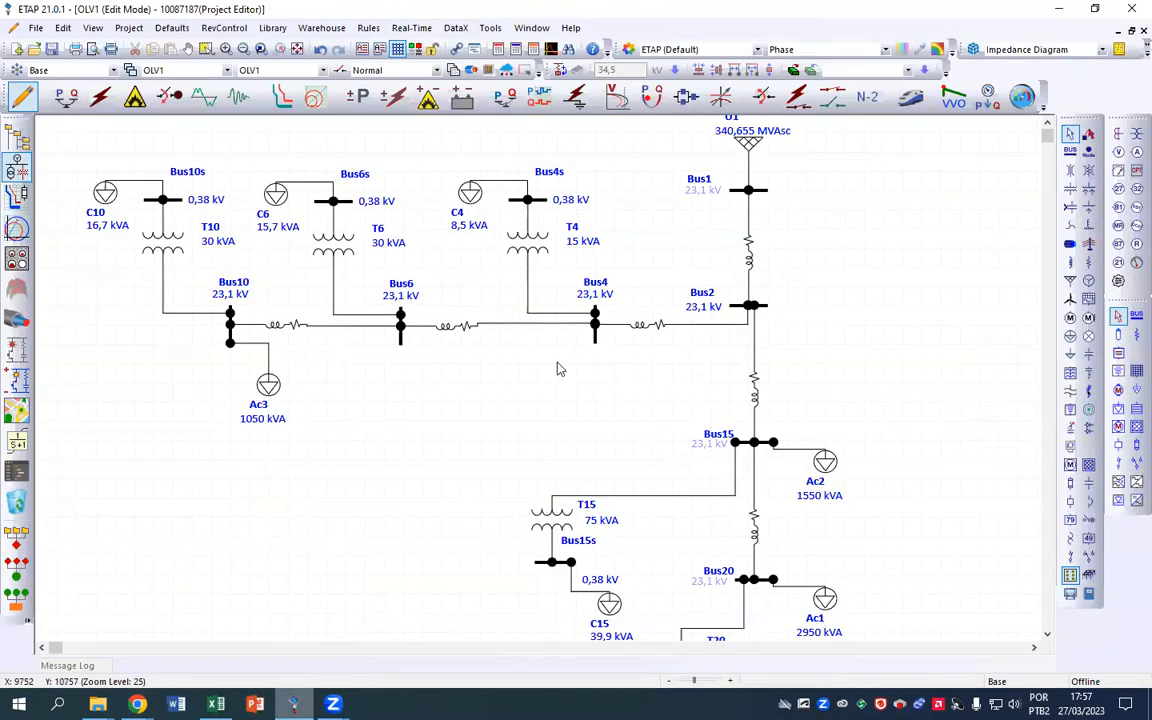
# Return to ETAP and set the length of the transmission line between Bus1 and Bus2 to 2000 m
pyautogui.click(293, 704)
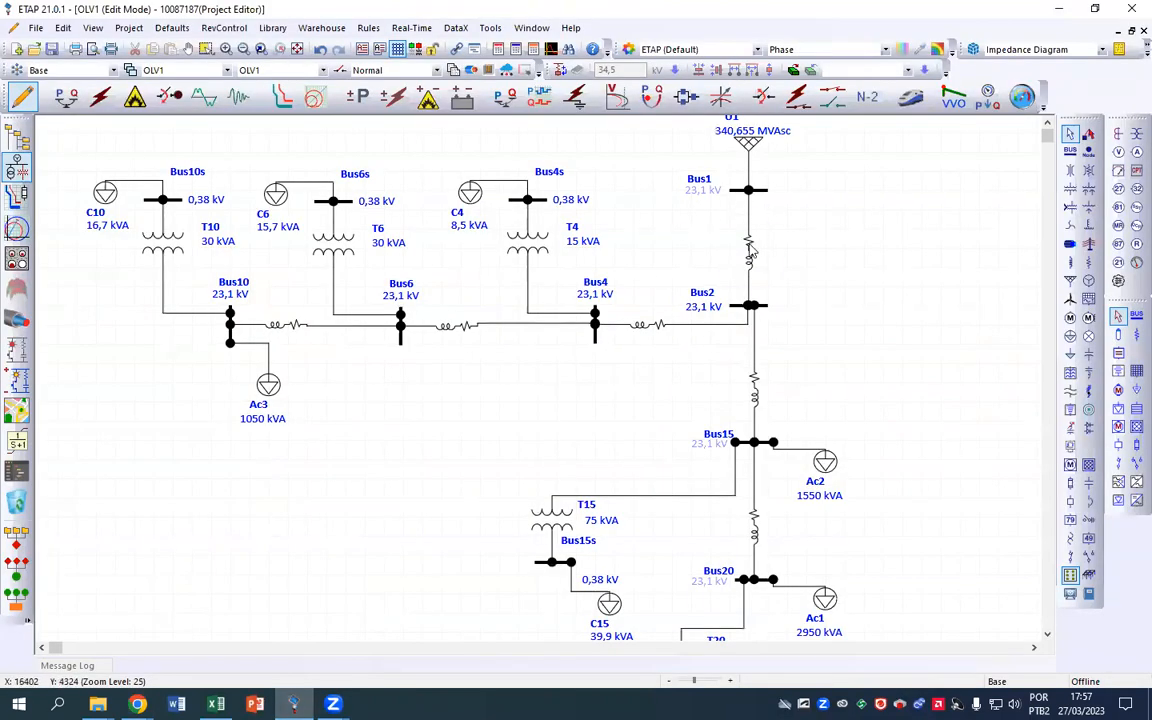
pyautogui.doubleClick(749, 252)
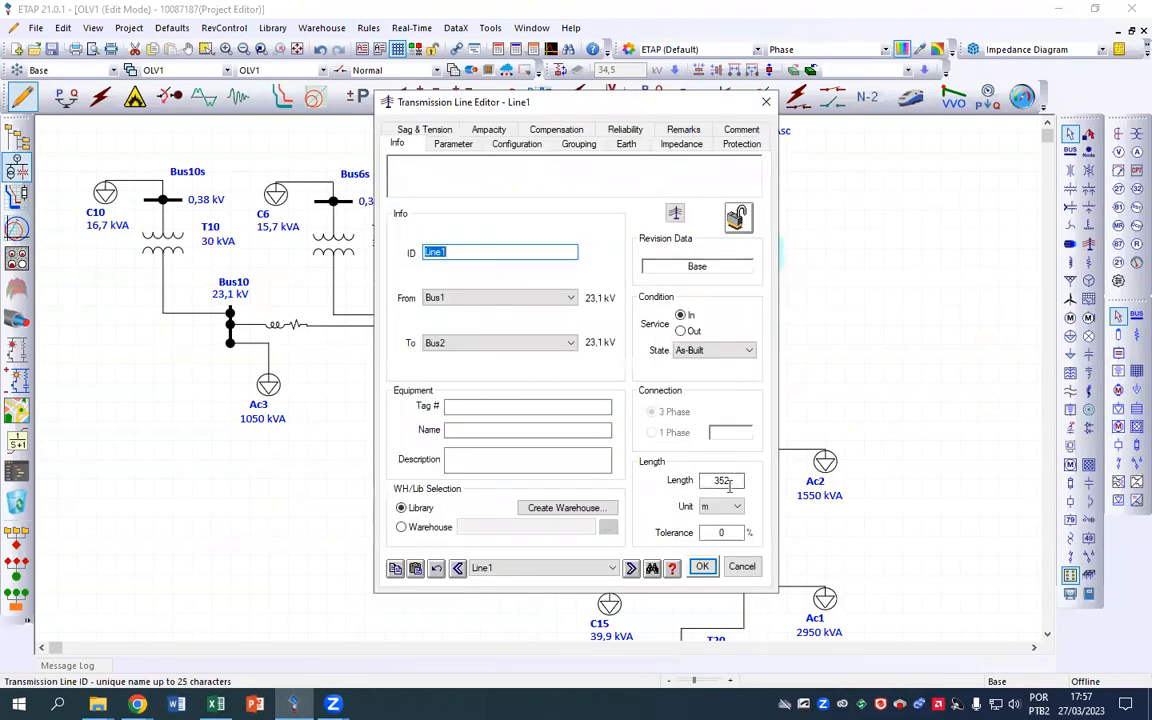
pyautogui.moveTo(730, 484); pyautogui.dragTo(713, 481)
pyautogui.write('2000')
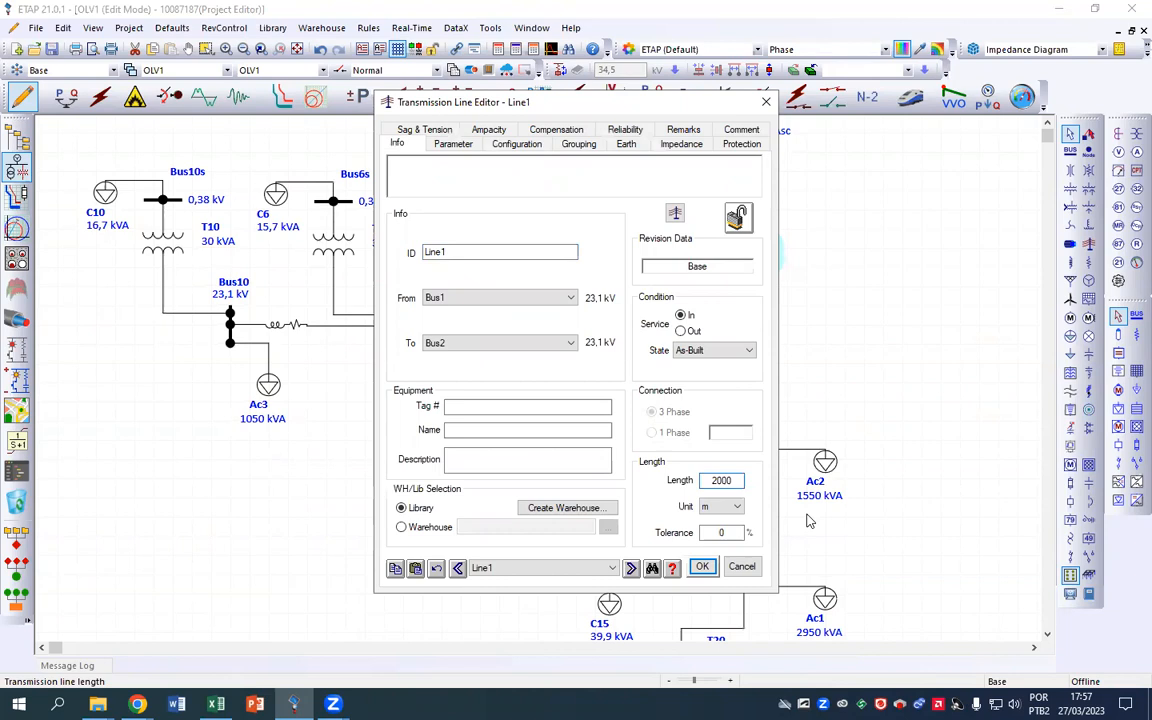
pyautogui.click(701, 566)
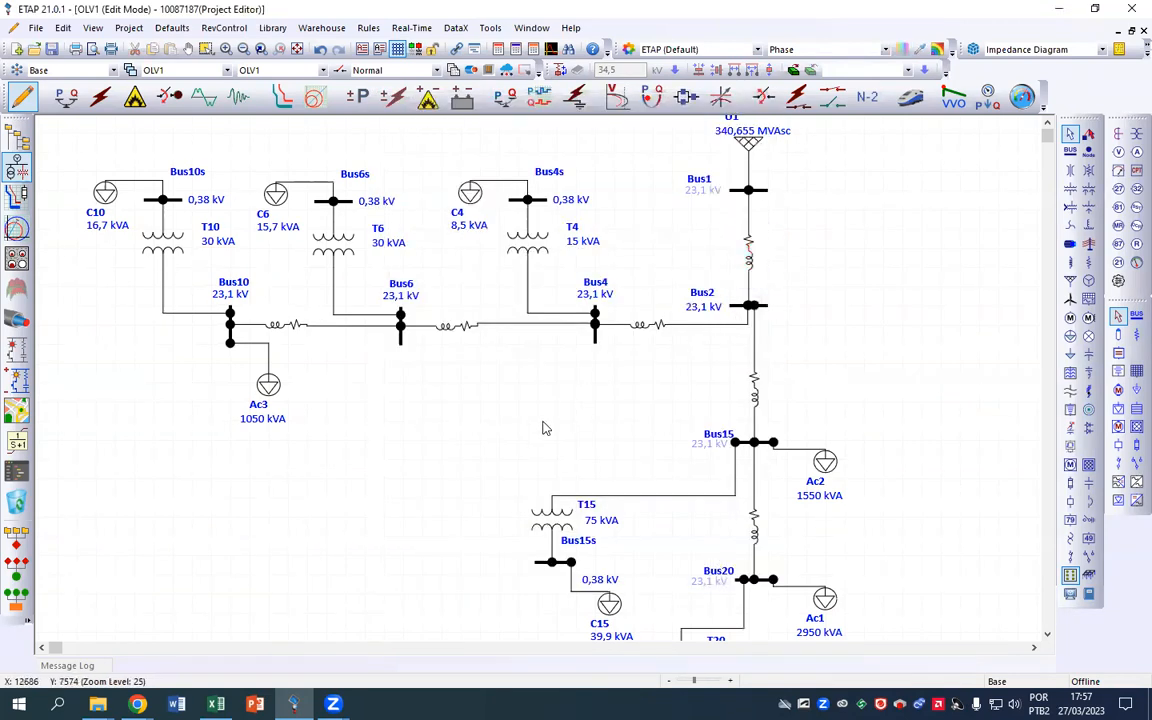
# Switch to the Canva presentation and compare the line lengths on the Group 1 and Group 2 feeder slides
pyautogui.moveTo(137, 704)
pyautogui.click(114, 584)
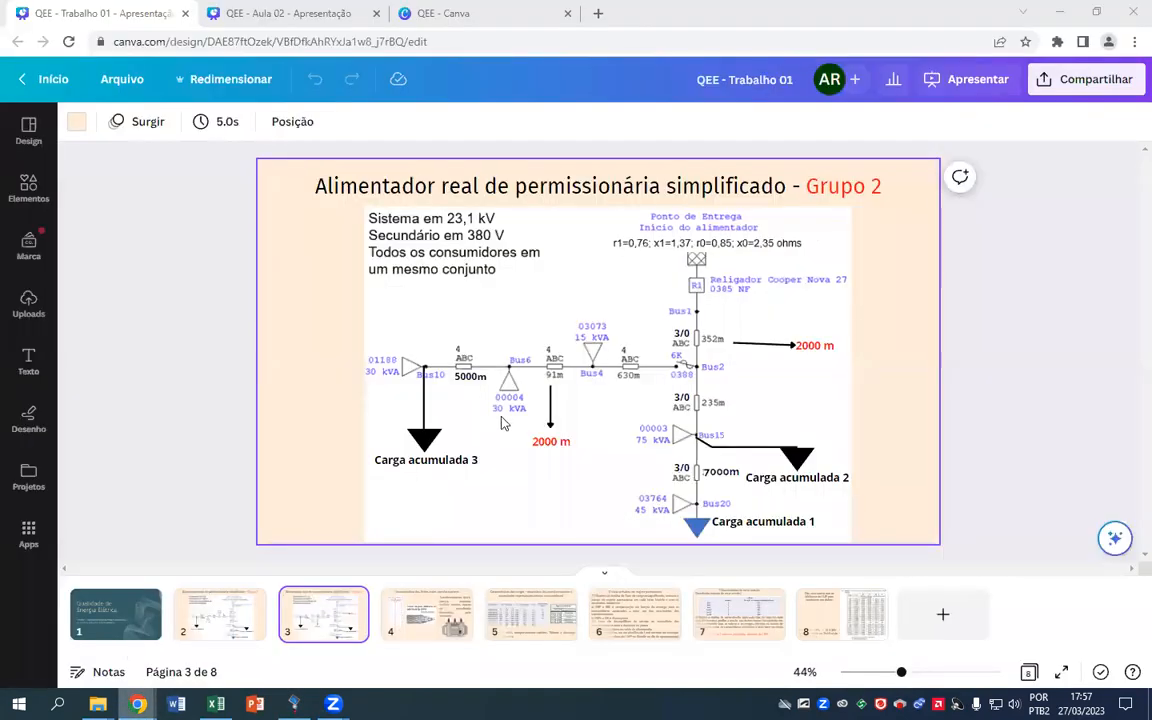
pyautogui.click(219, 612)
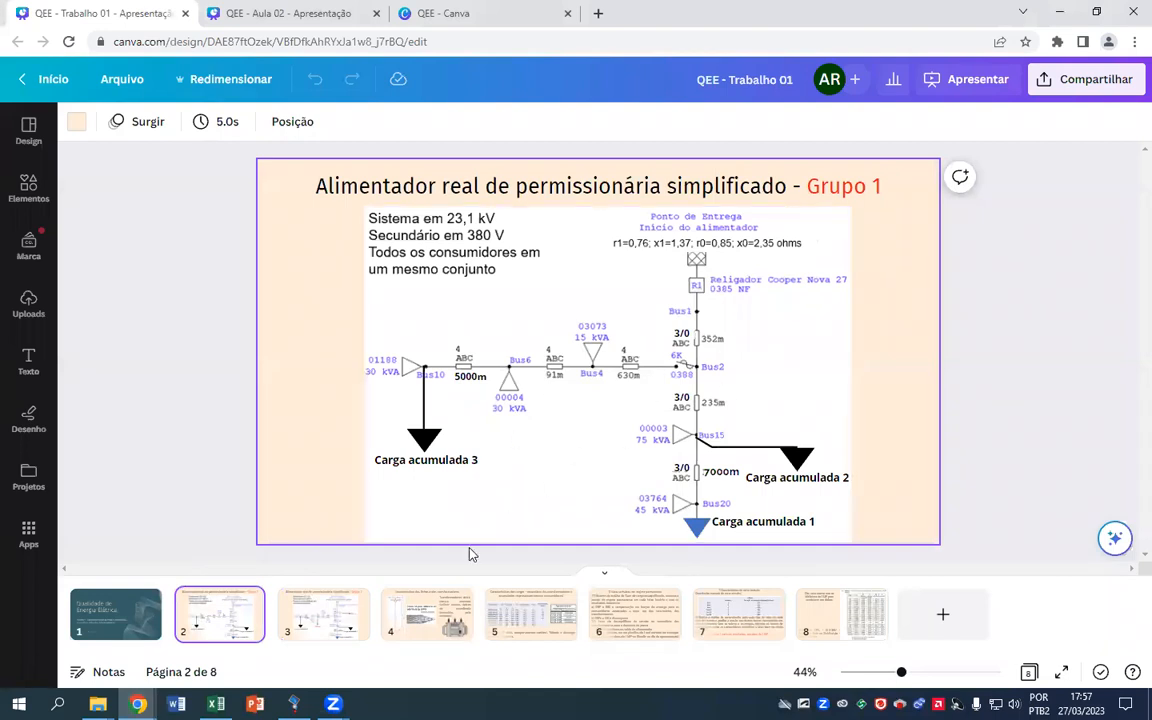
pyautogui.click(320, 605)
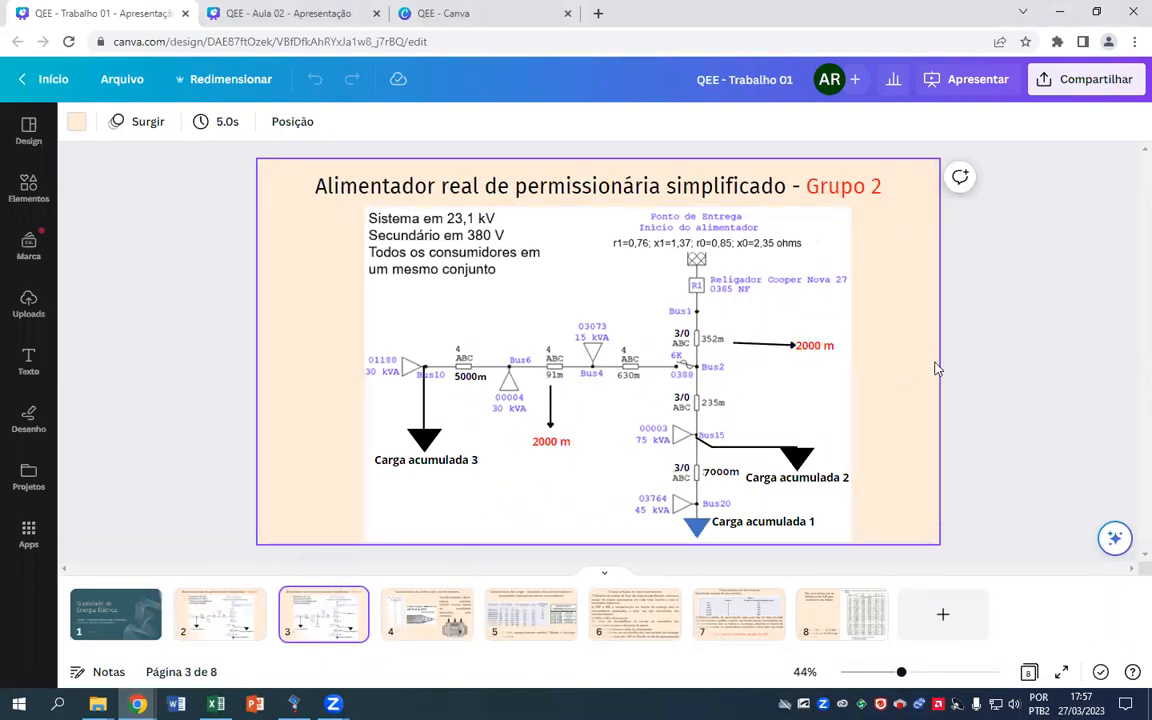
pyautogui.click(232, 617)
pyautogui.click(296, 614)
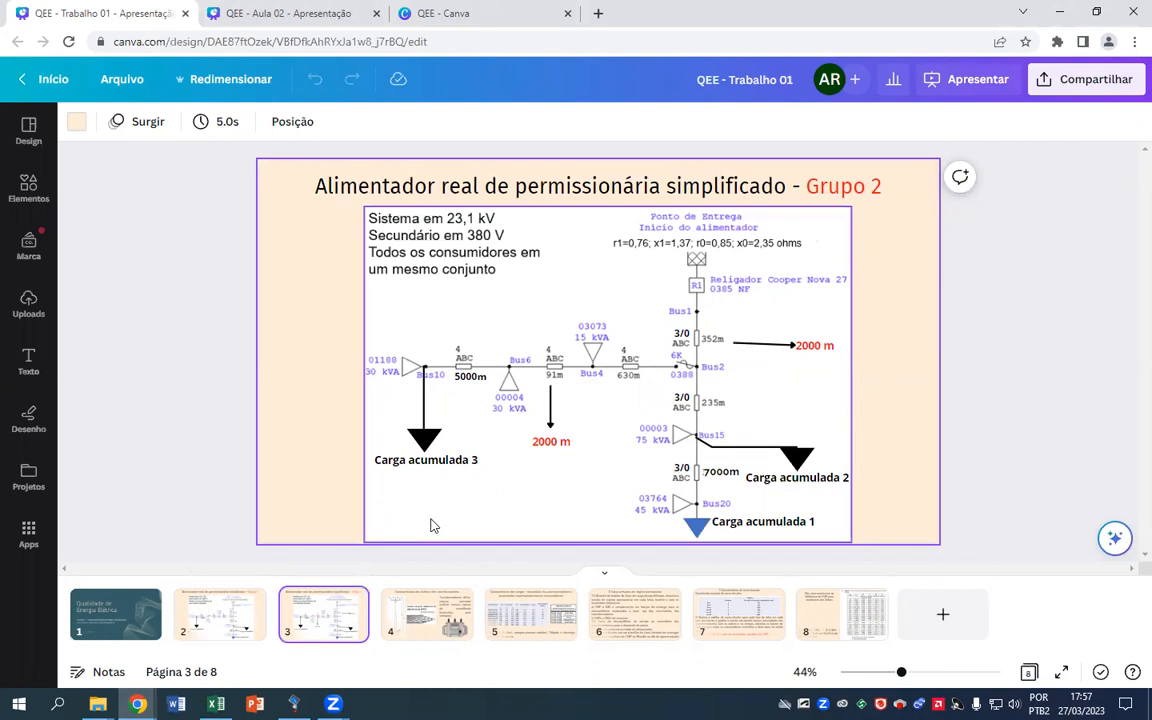
pyautogui.moveTo(333, 704)
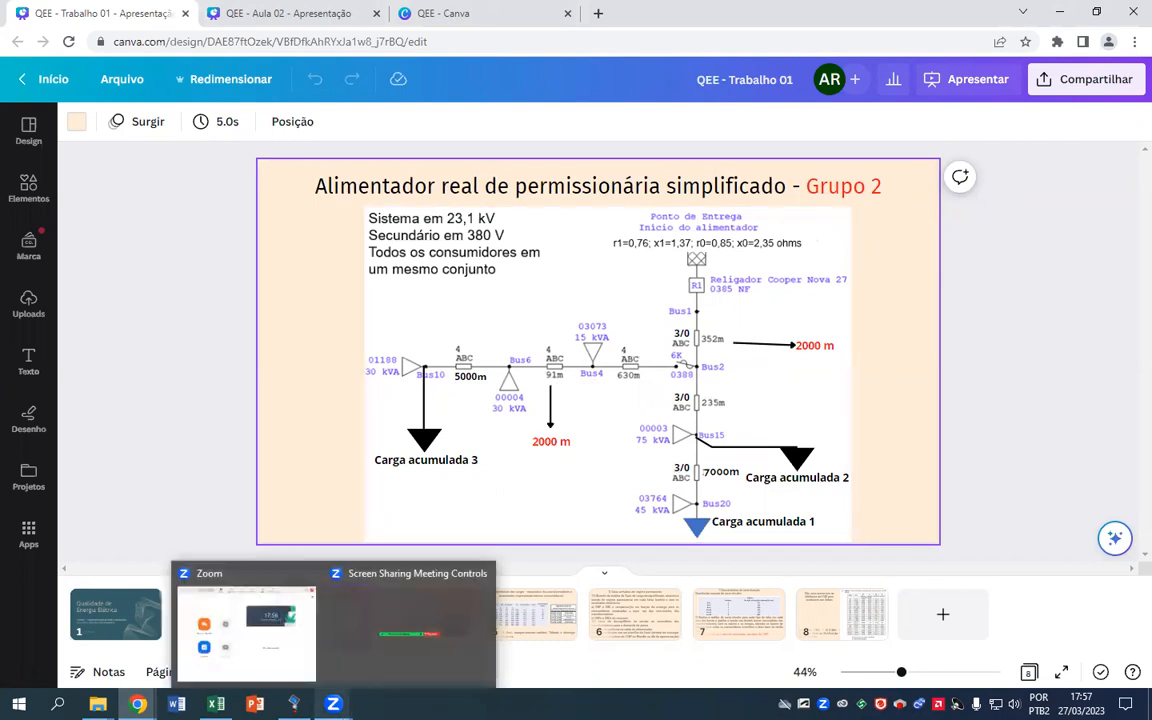
# Switch back to ETAP, run an unbalanced load flow on the feeder and review the bus voltages
pyautogui.click(293, 704)
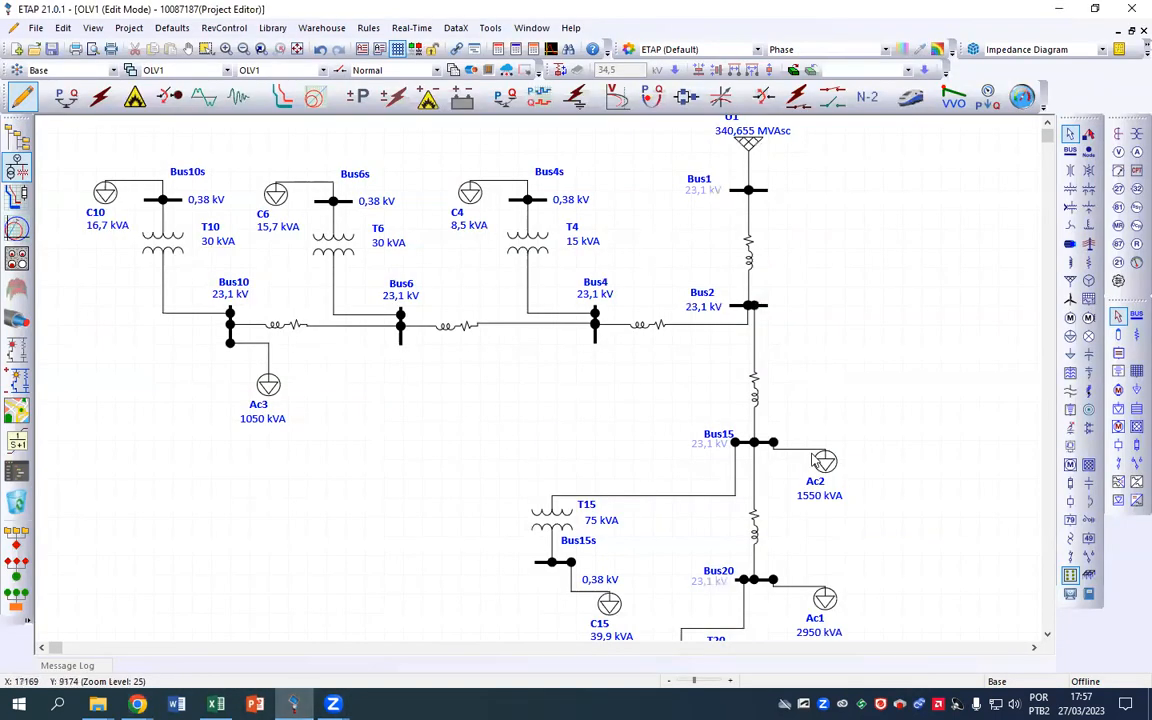
pyautogui.scroll(-1, 651, 399)
pyautogui.scroll(2, 652, 404)
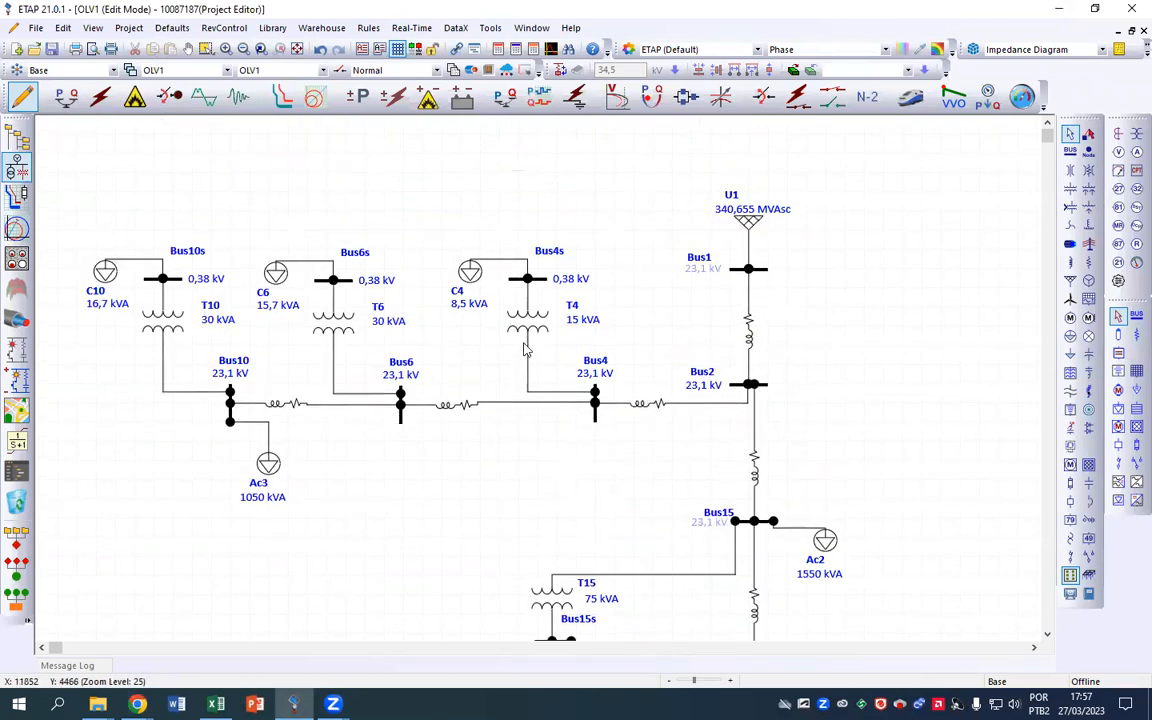
pyautogui.scroll(-2, 538, 345)
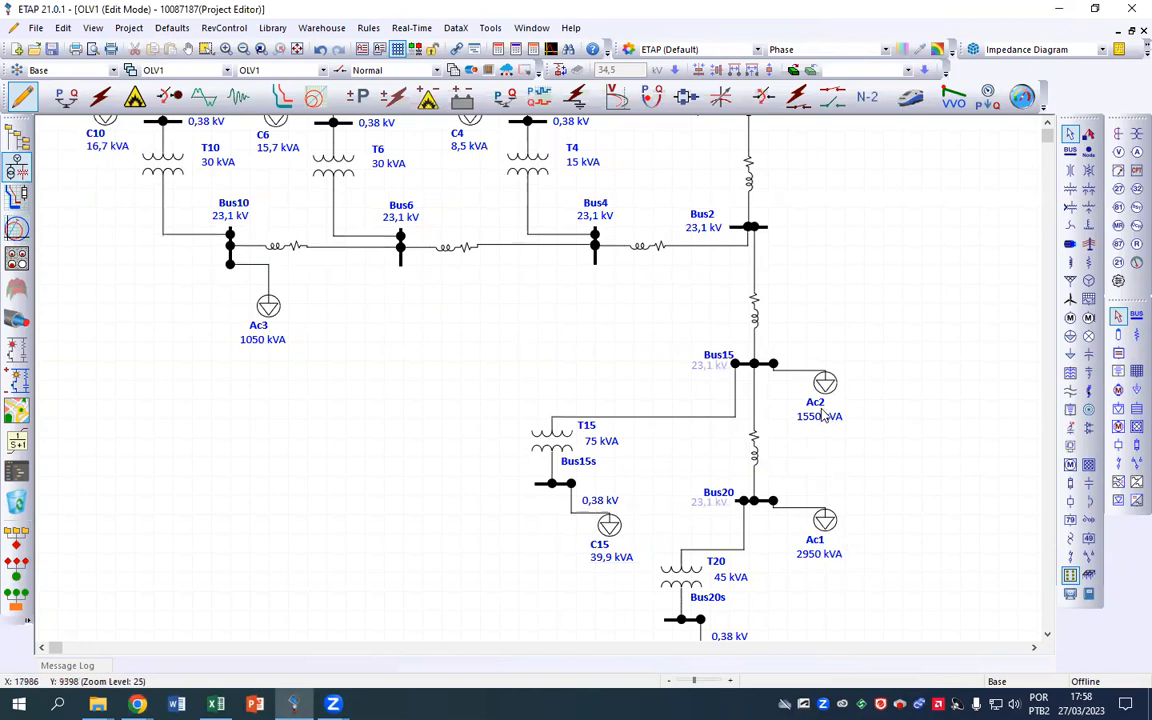
pyautogui.scroll(2, 232, 259)
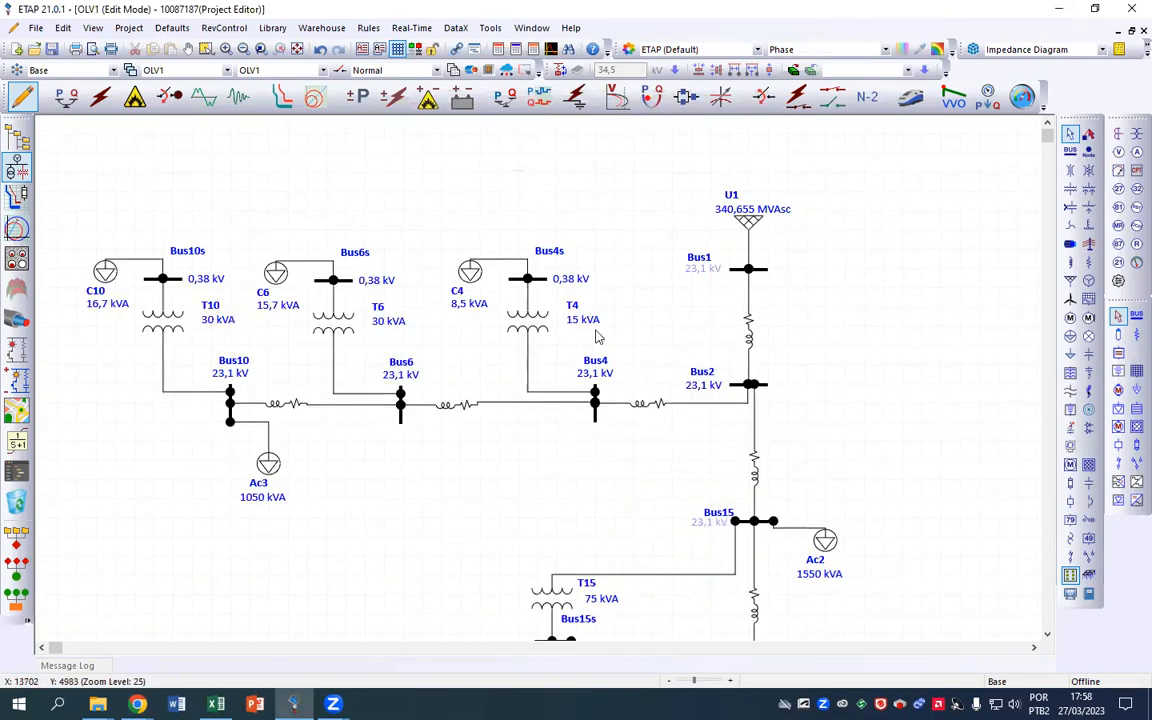
pyautogui.click(507, 100)
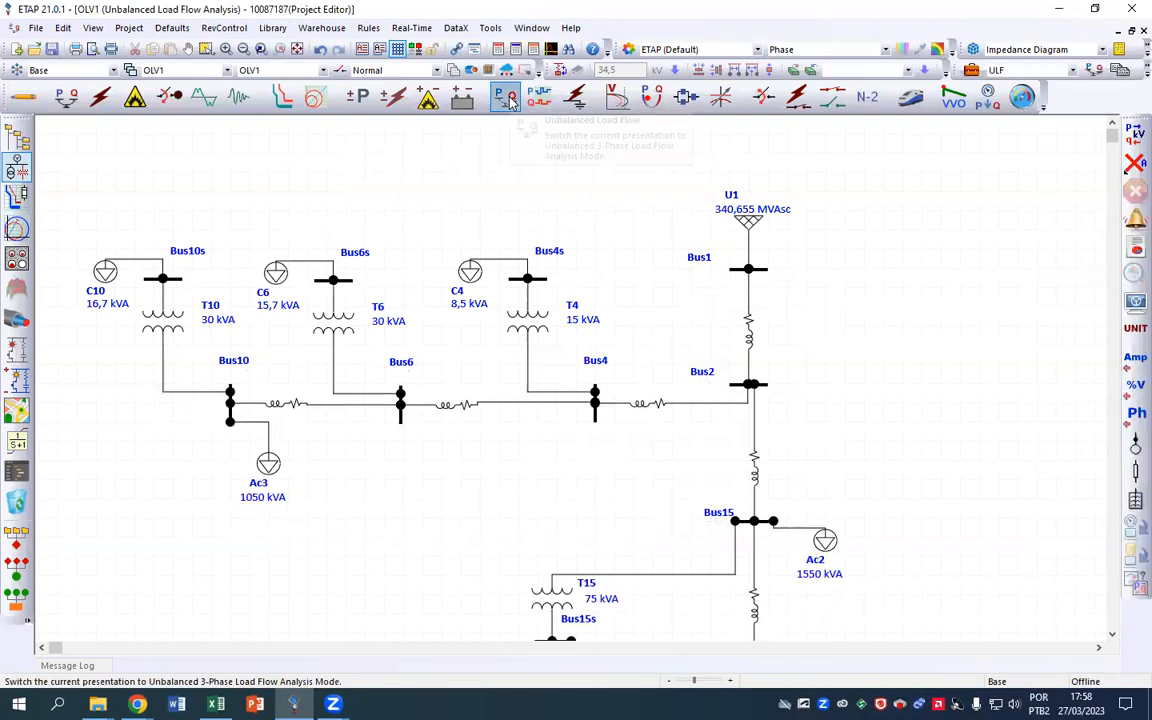
pyautogui.click(1131, 141)
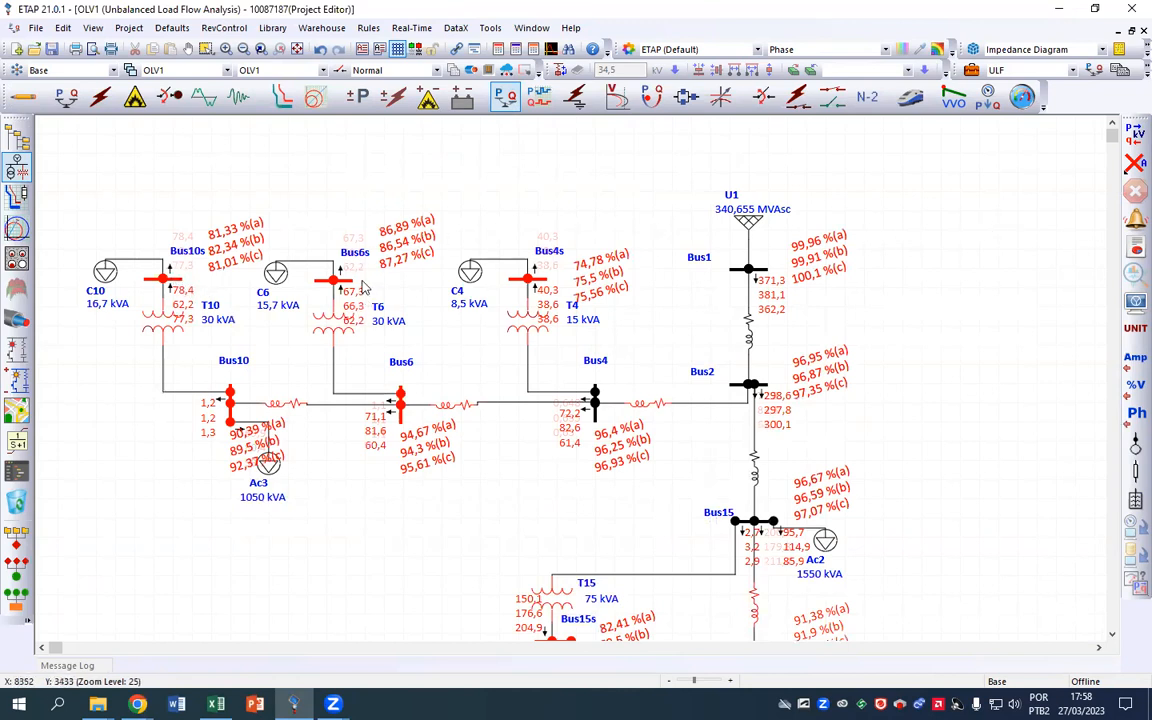
pyautogui.scroll(-3, 616, 439)
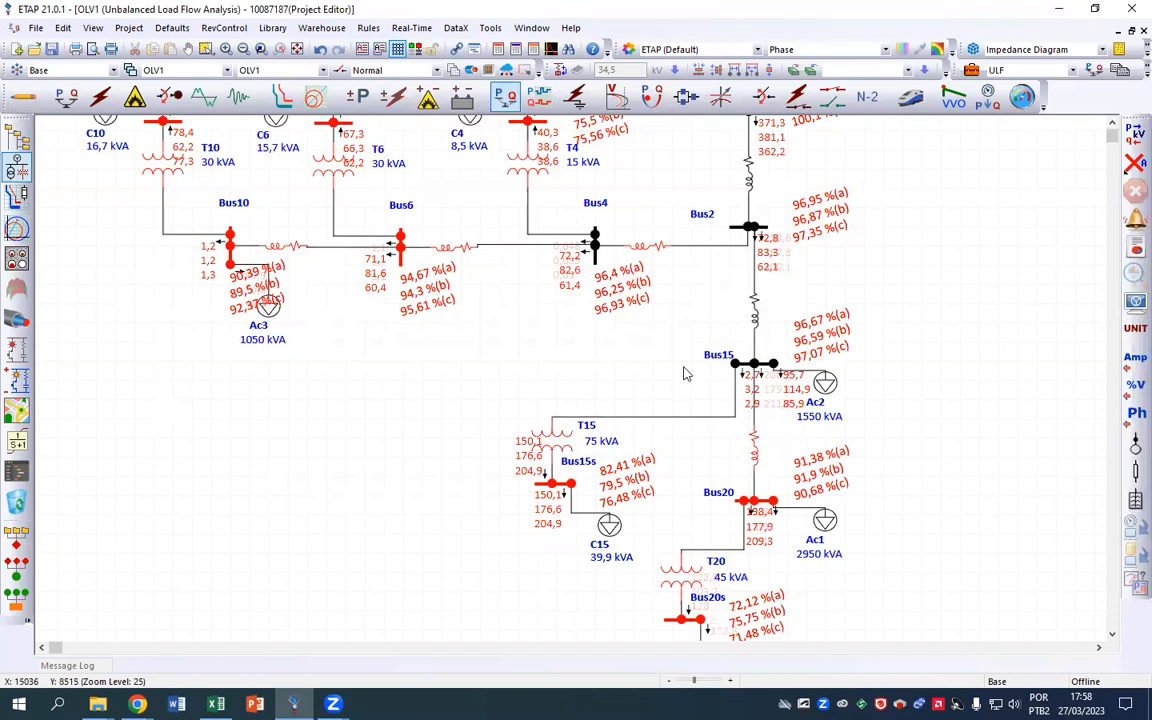
pyautogui.scroll(3, 685, 373)
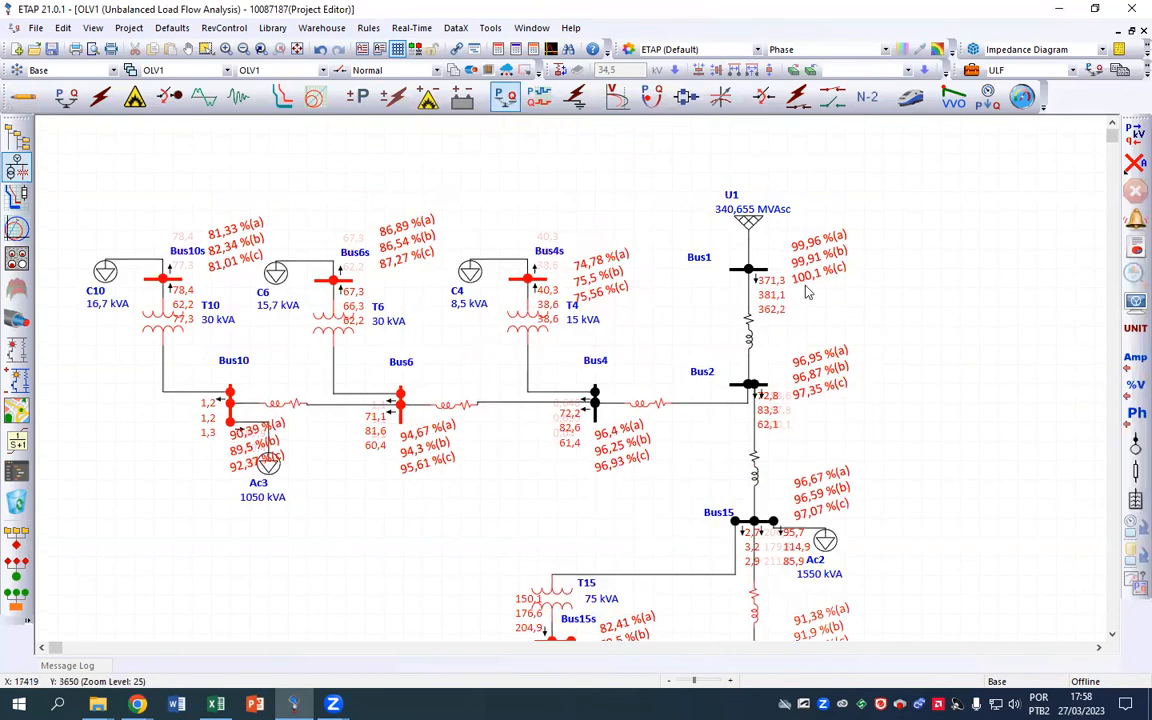
# Set the unbalanced load flow study case's loading category to Fora ponta and rerun the load flow
pyautogui.click(972, 70)
pyautogui.click(416, 158)
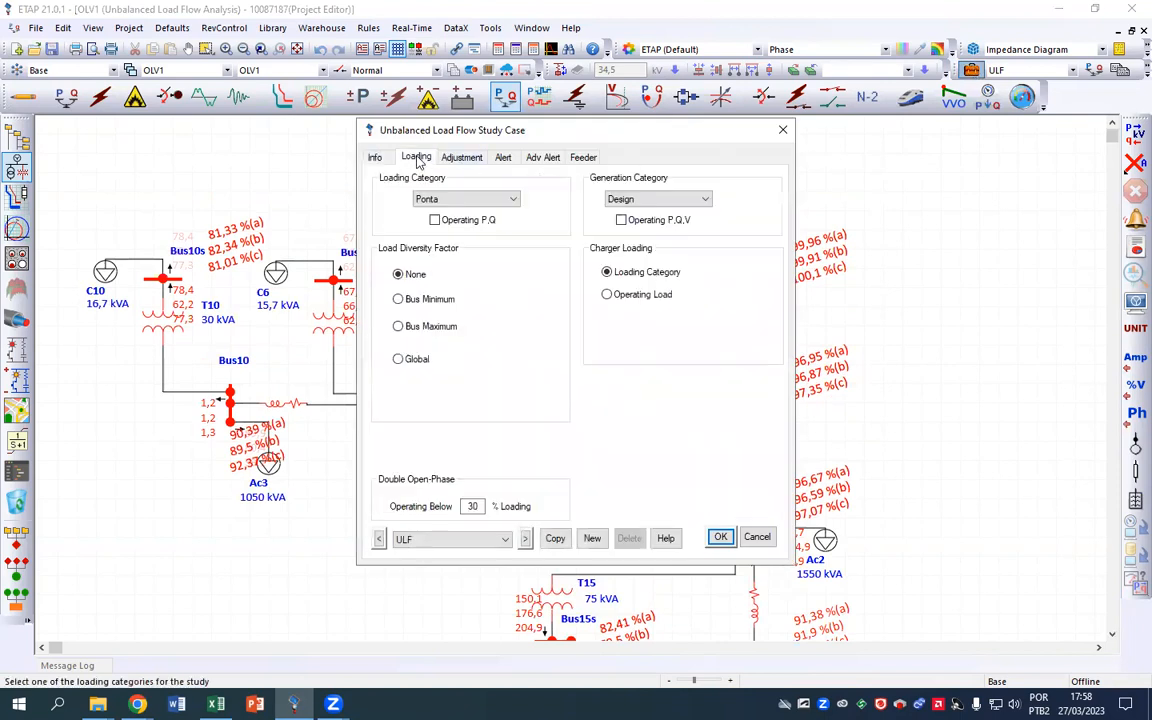
pyautogui.click(452, 199)
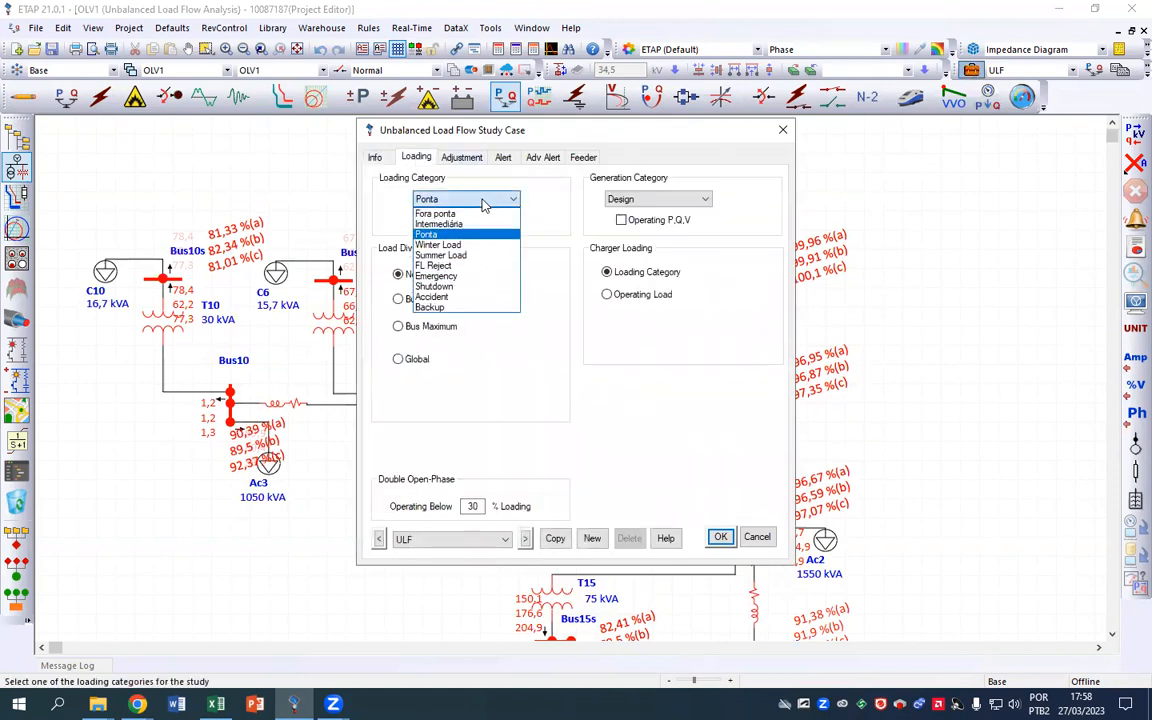
pyautogui.click(465, 214)
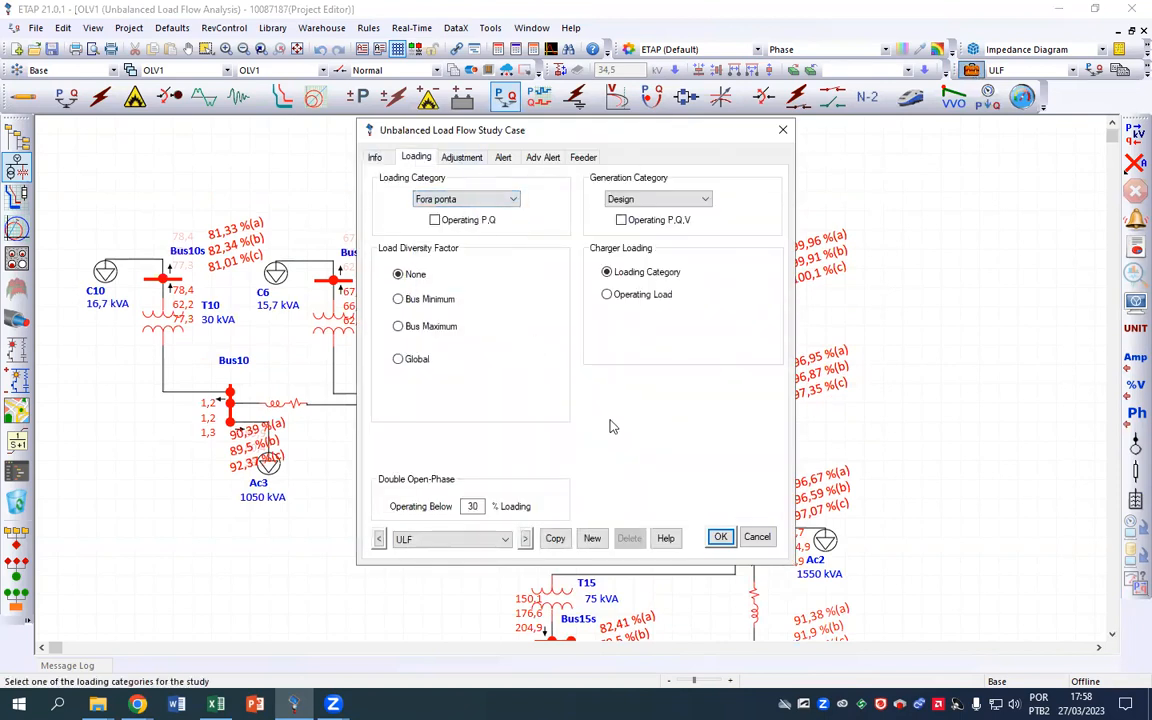
pyautogui.click(720, 537)
pyautogui.click(1131, 140)
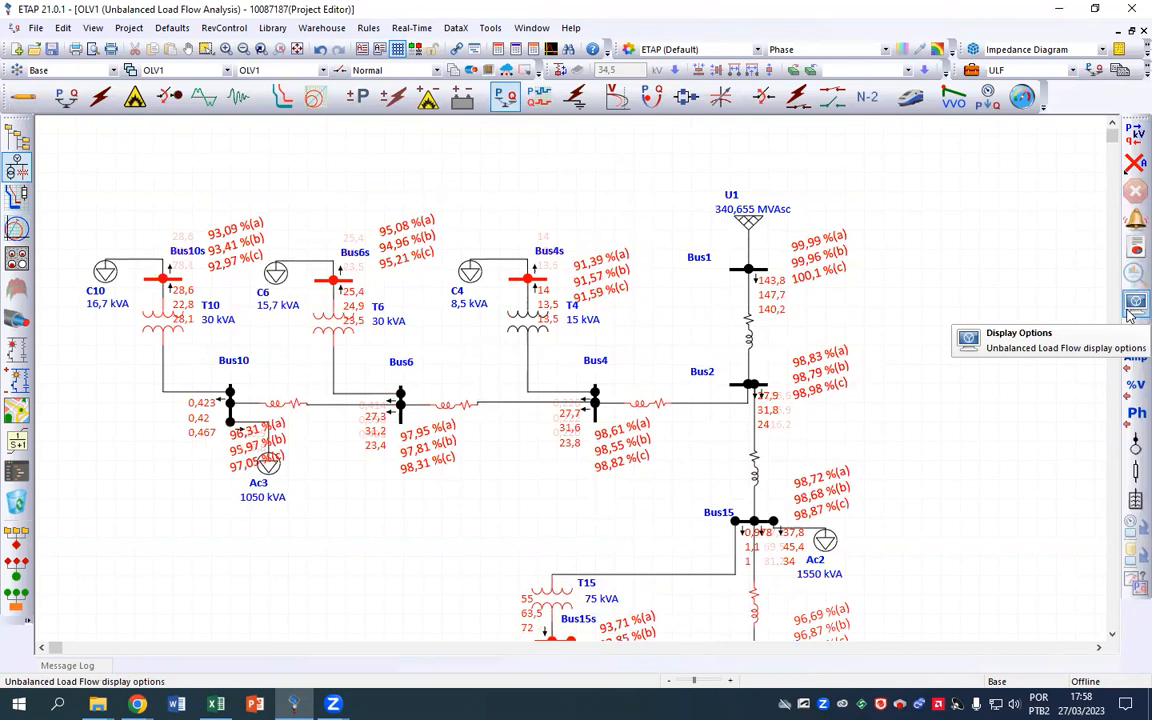
# Turn off the branch, load and composite network flow results in the load flow display options, with % as the voltage unit
pyautogui.click(1131, 313)
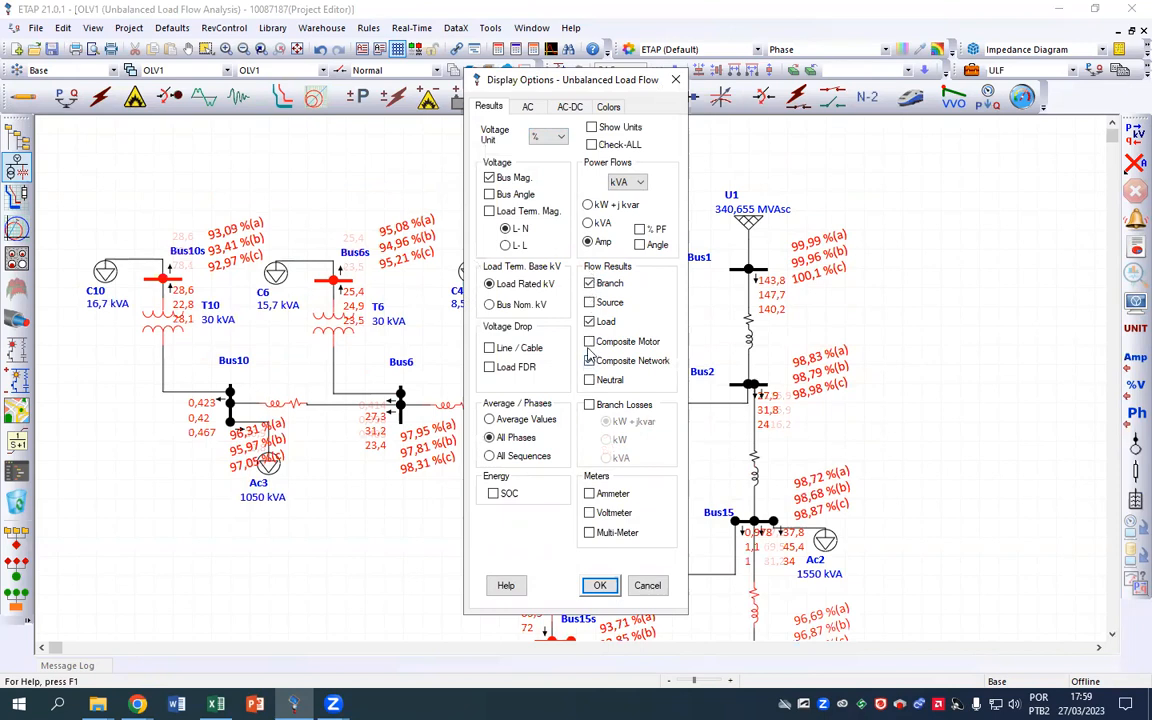
pyautogui.click(590, 283)
pyautogui.click(590, 321)
pyautogui.click(590, 362)
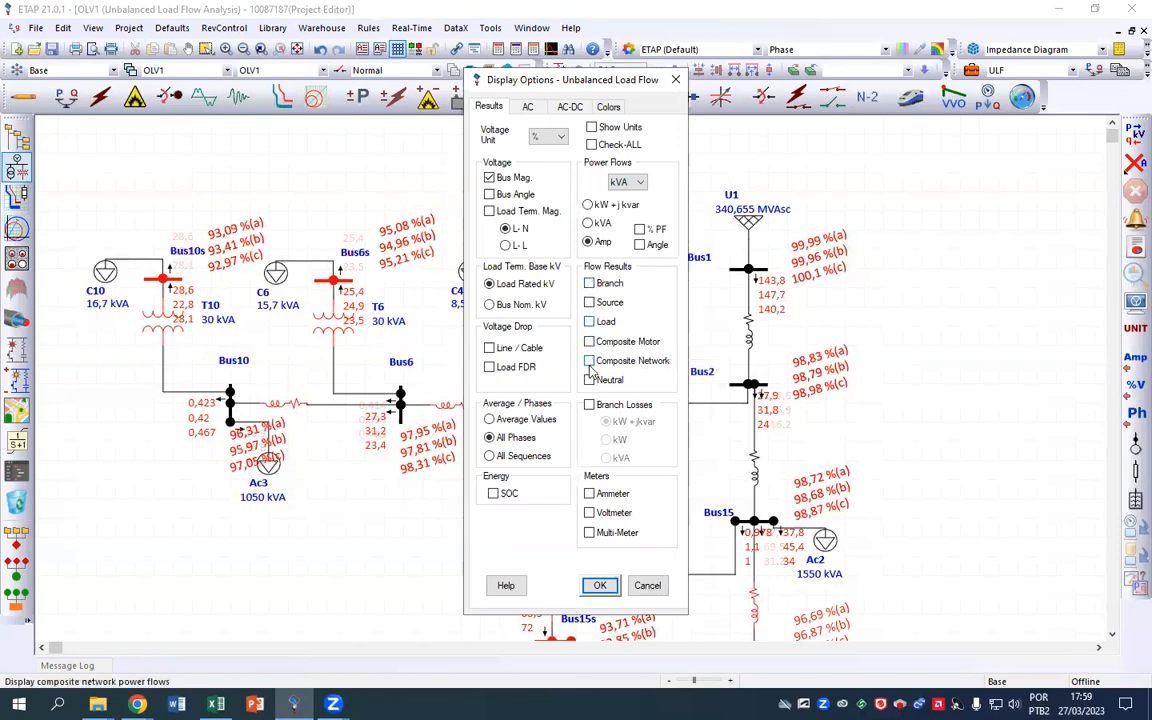
pyautogui.click(560, 138)
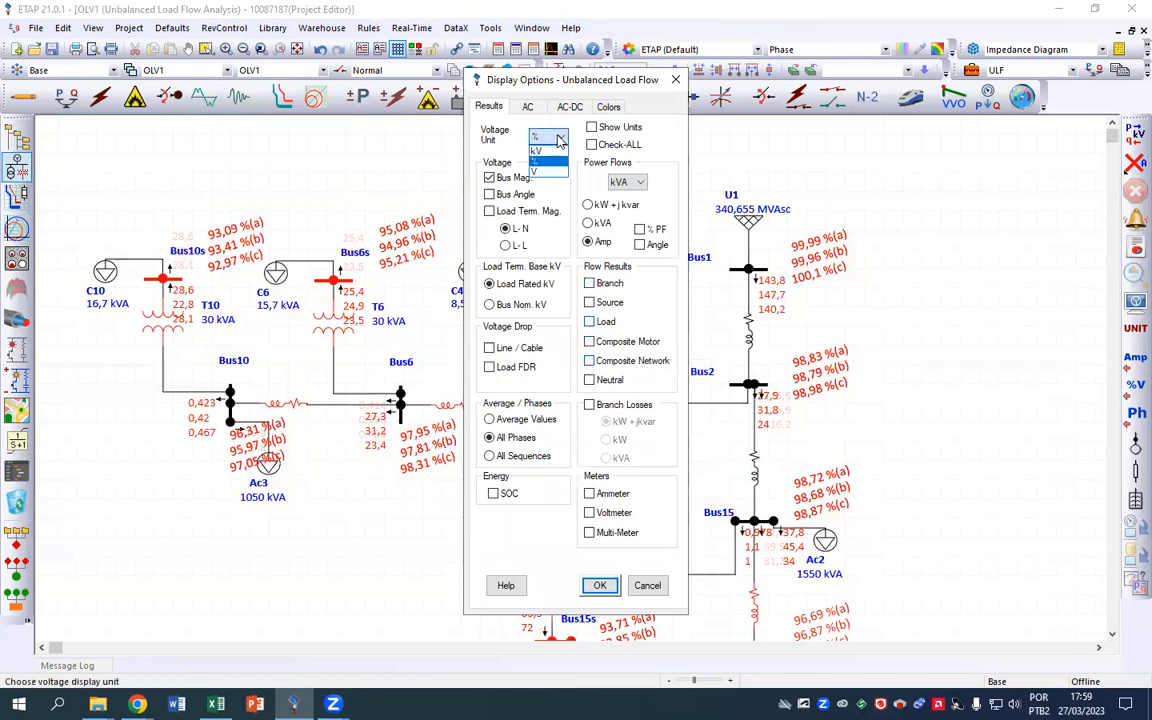
pyautogui.click(552, 151)
pyautogui.click(548, 137)
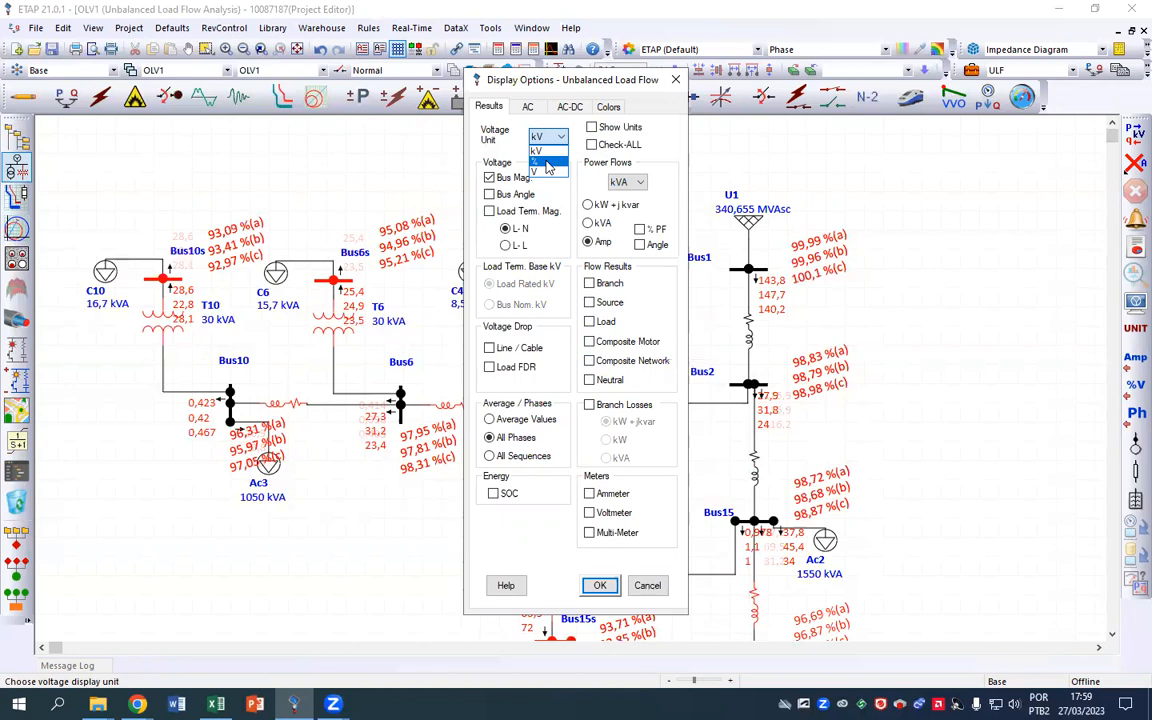
pyautogui.click(548, 163)
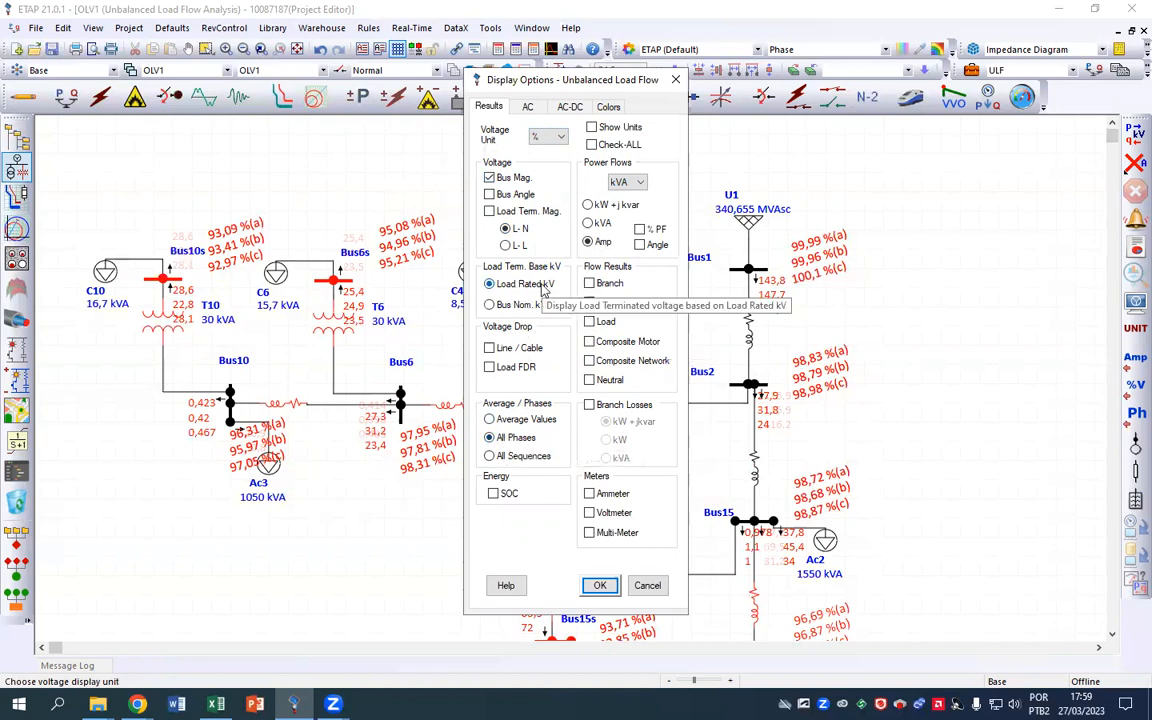
pyautogui.click(600, 585)
# Reposition the voltage result labels of Bus10, Bus10s, Bus6s and Bus4s beside their buses for readability
pyautogui.moveTo(247, 450); pyautogui.dragTo(232, 450)
pyautogui.moveTo(248, 248); pyautogui.dragTo(236, 251)
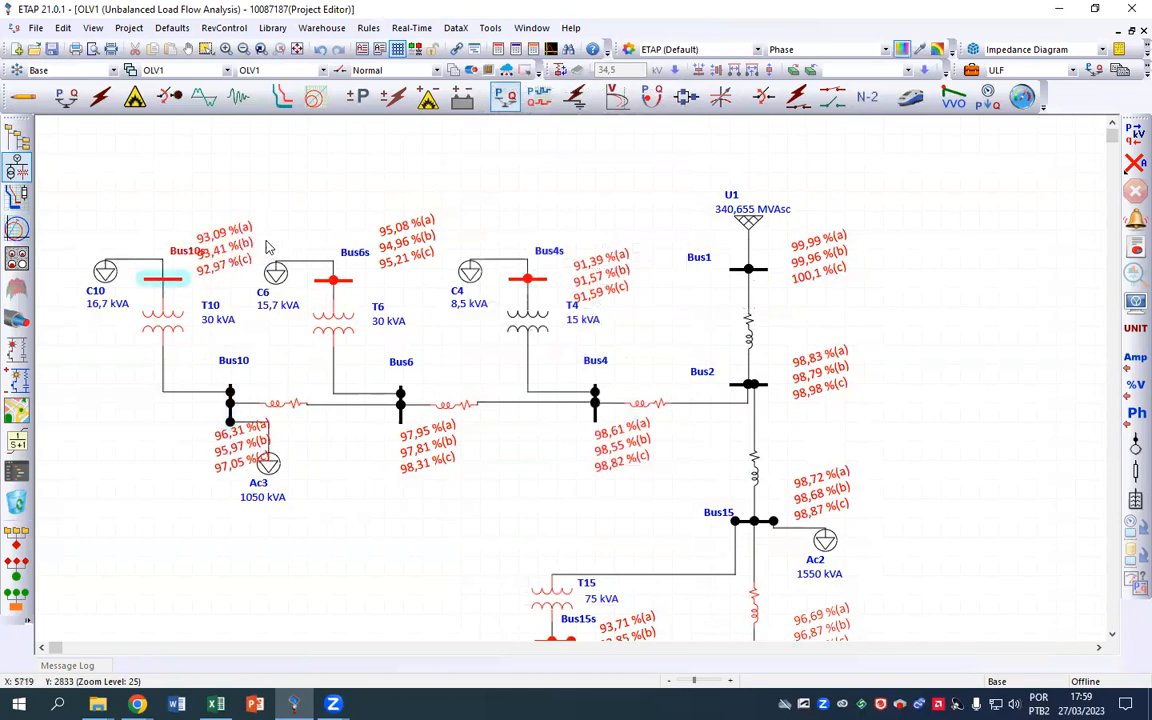
pyautogui.moveTo(400, 242); pyautogui.dragTo(391, 252)
pyautogui.moveTo(226, 237); pyautogui.dragTo(233, 239)
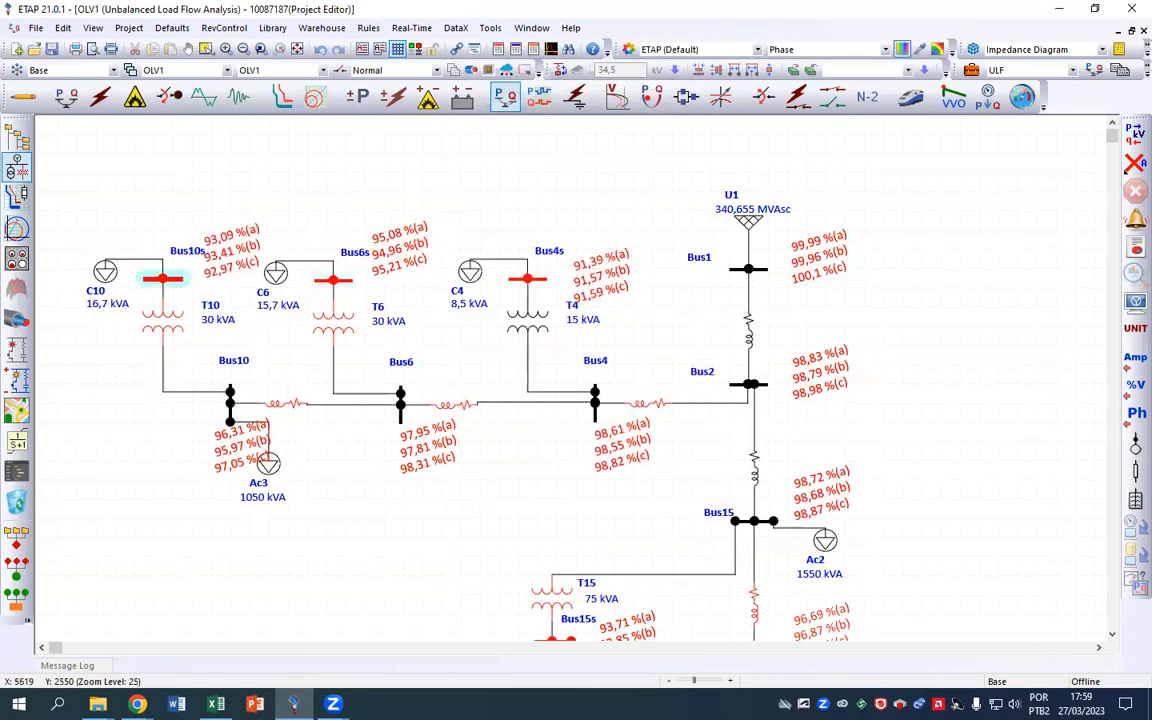
pyautogui.moveTo(578, 262); pyautogui.dragTo(568, 246)
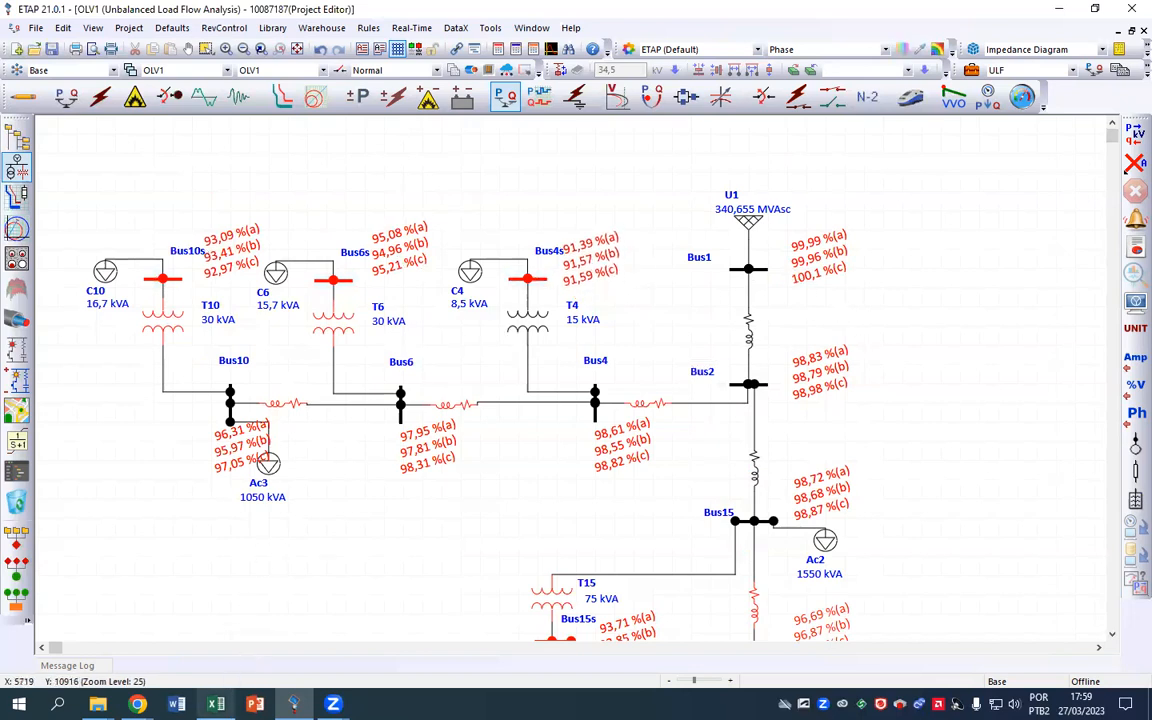
# Switch to the Excel workbook ETAP_Alimentador_Exemplo_2, add a new worksheet and rename it FC - TRP
pyautogui.moveTo(215, 706)
pyautogui.click(220, 651)
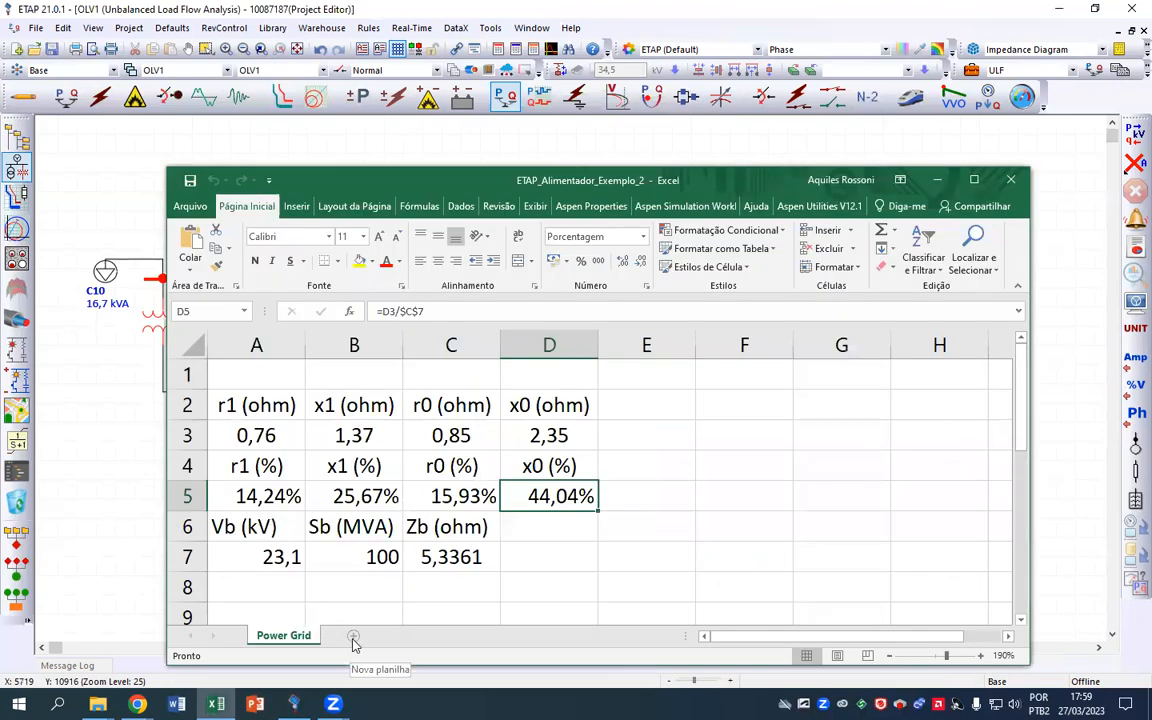
pyautogui.click(353, 638)
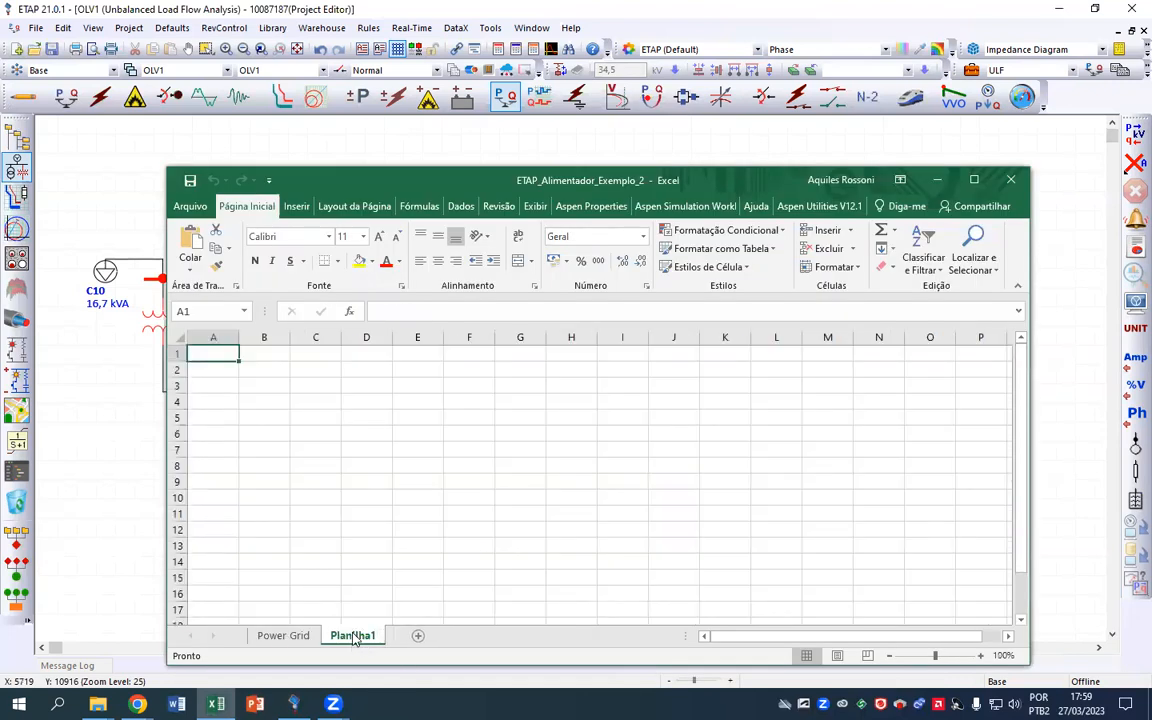
pyautogui.rightClick(353, 640)
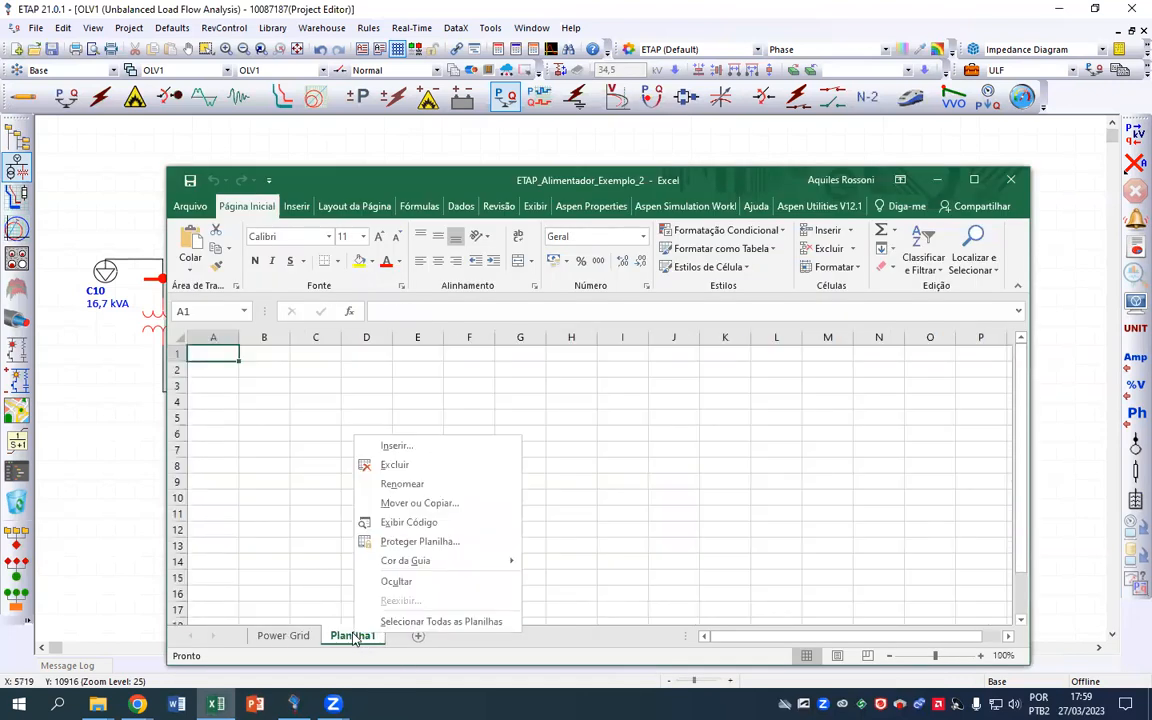
pyautogui.click(403, 484)
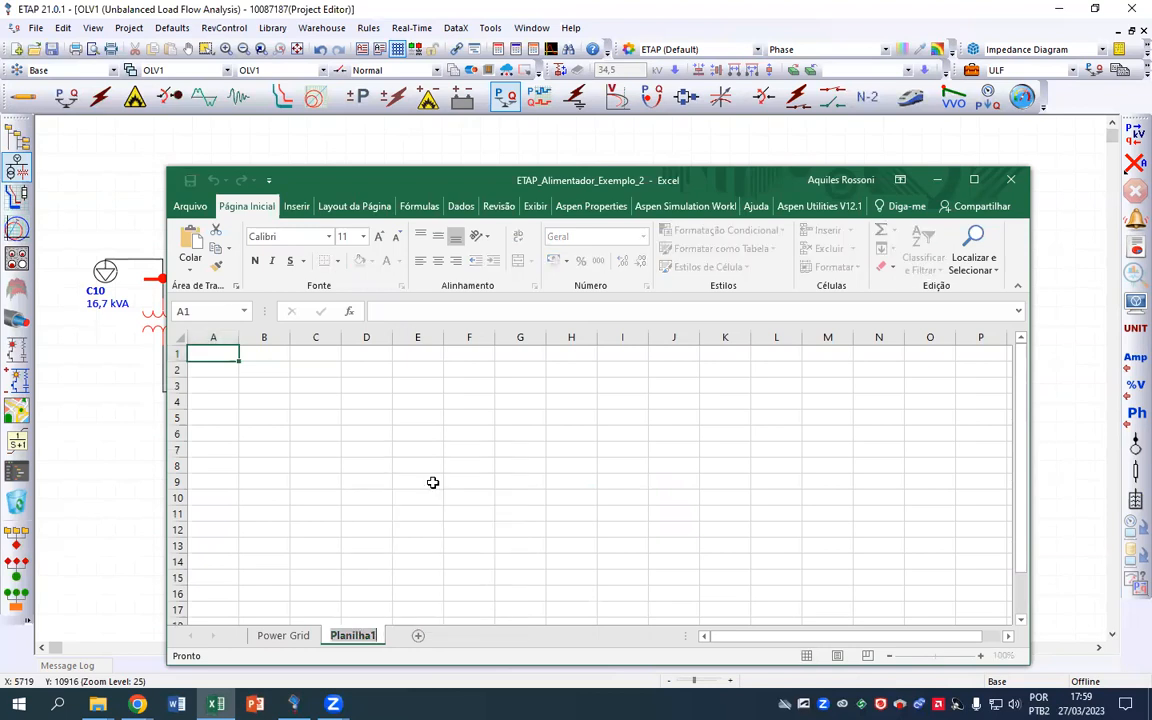
pyautogui.write('FC')
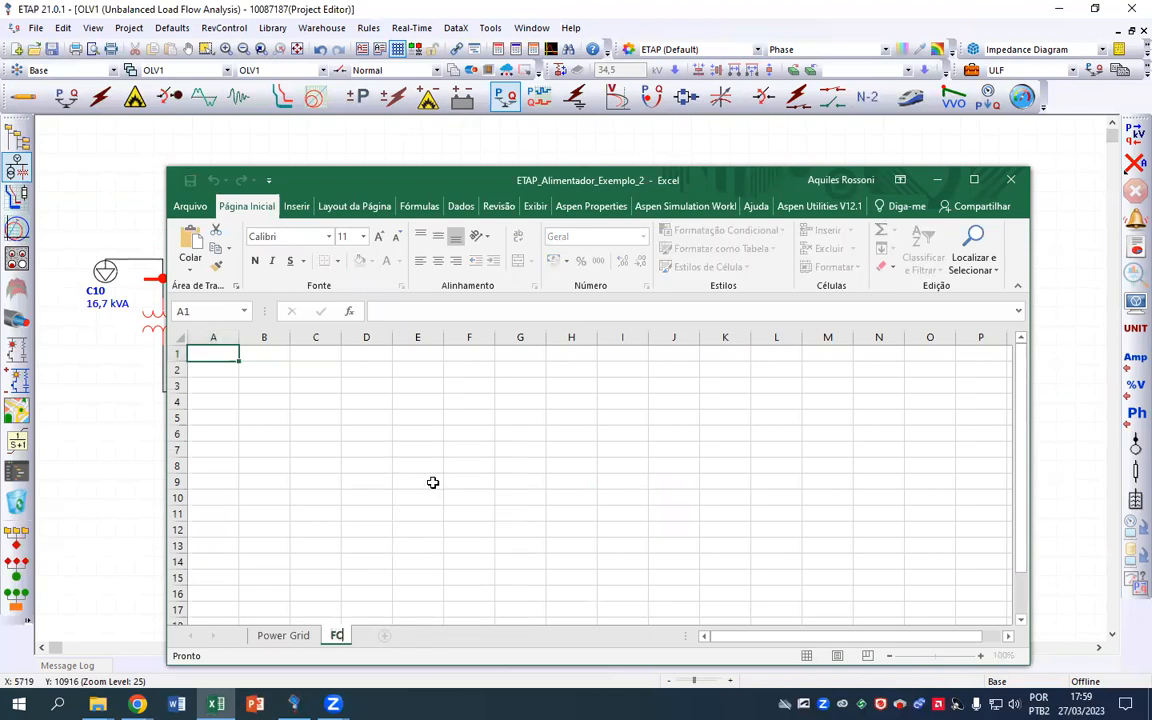
pyautogui.write(' - TRP')
pyautogui.click(432, 483)
# Enter Bus in cell A2 and move the Excel window aside to uncover the bus voltages on the ETAP diagram
pyautogui.click(264, 417)
pyautogui.click(232, 370)
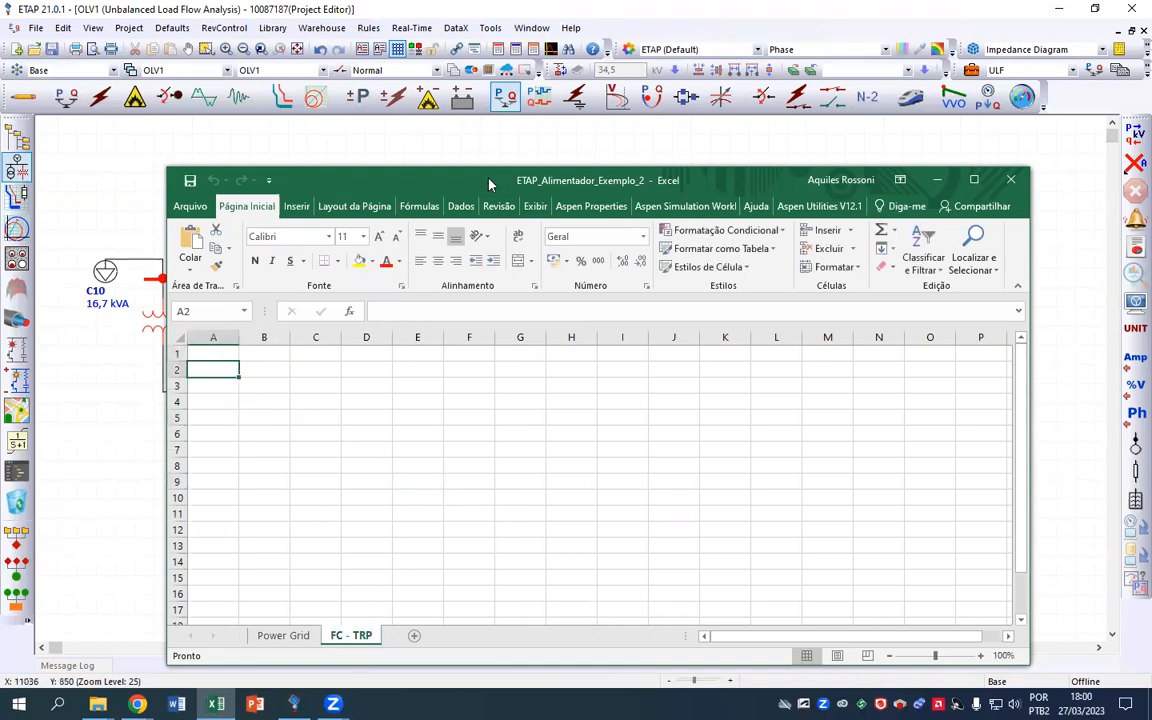
pyautogui.moveTo(489, 183); pyautogui.dragTo(599, 141)
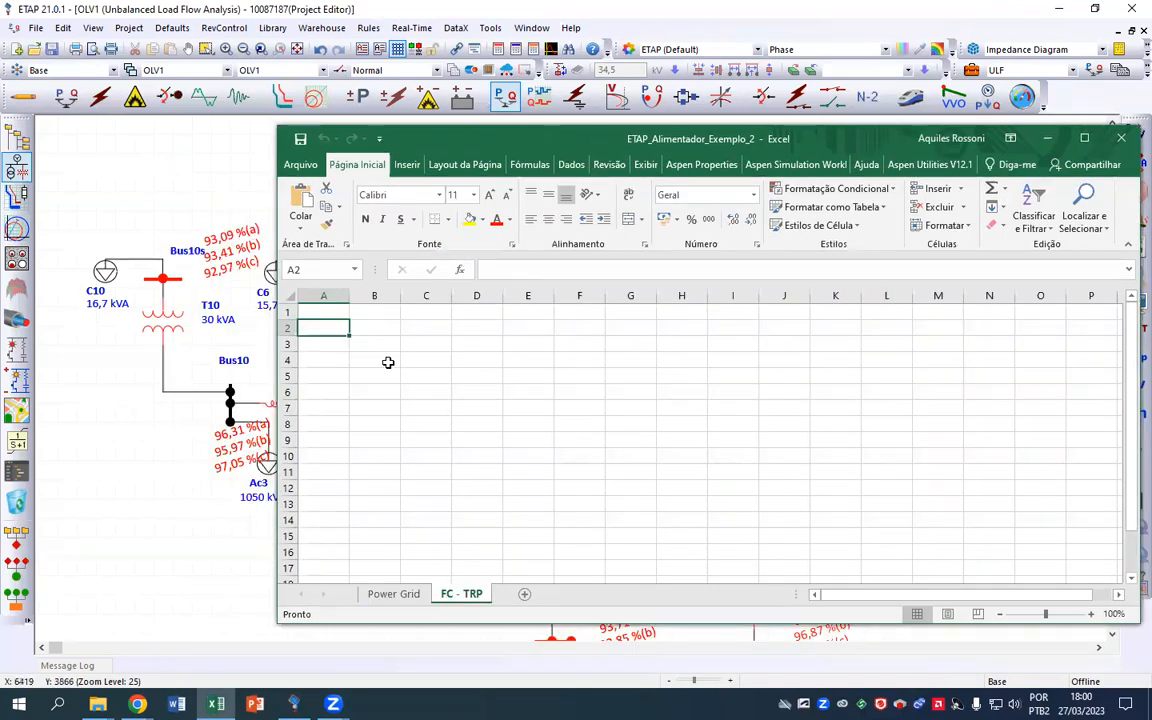
pyautogui.write('Bus')
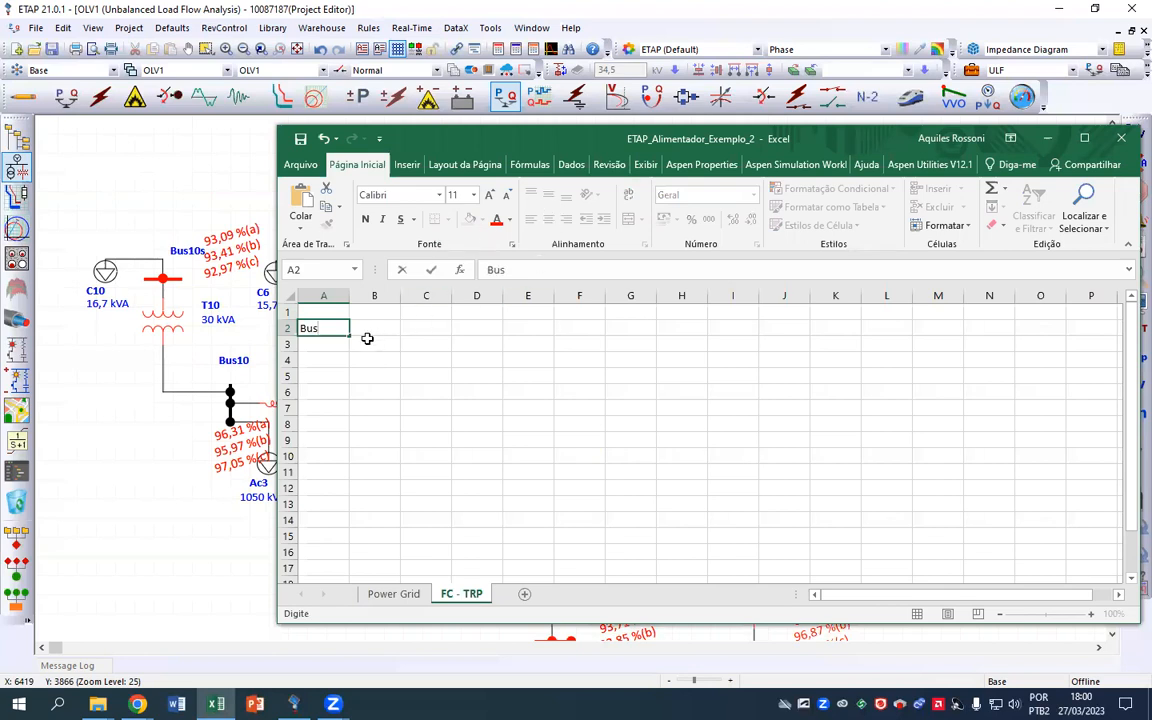
pyautogui.click(367, 339)
pyautogui.scroll(3, 345, 344)
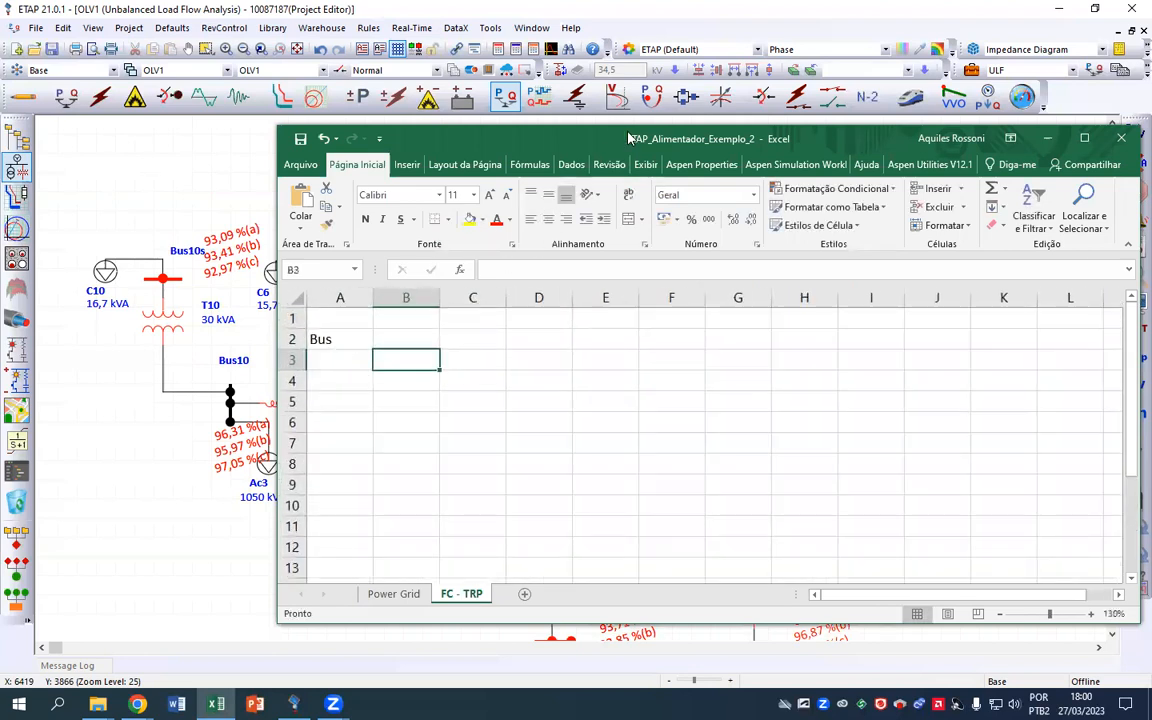
pyautogui.moveTo(591, 147); pyautogui.dragTo(1040, 152)
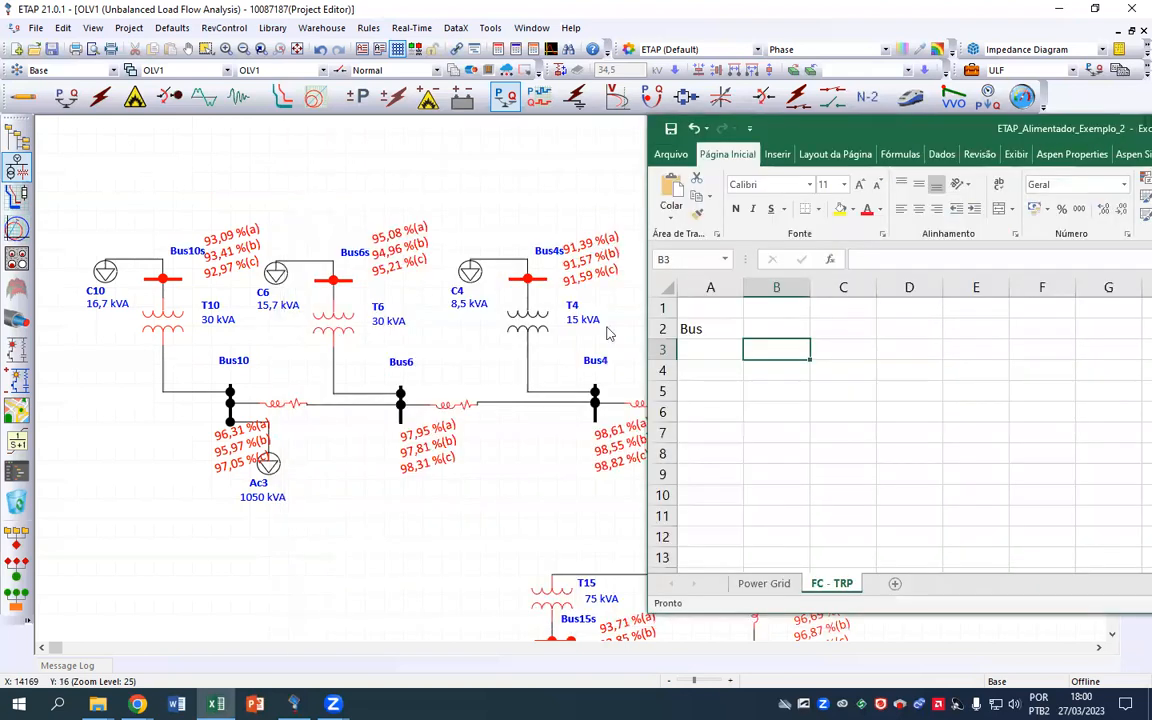
# Show the load characteristics slide of the Canva presentation behind Excel and enter Bus4s and Bus6s in cells A2 and A3
pyautogui.moveTo(137, 704)
pyautogui.click(115, 646)
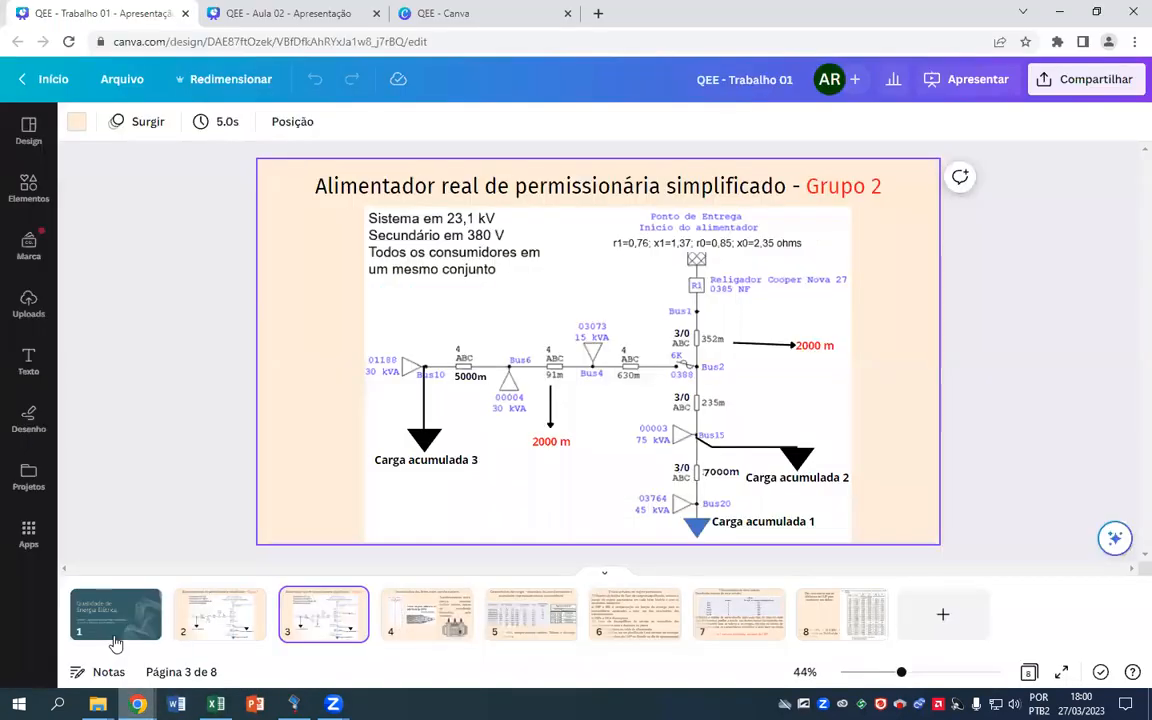
pyautogui.click(531, 624)
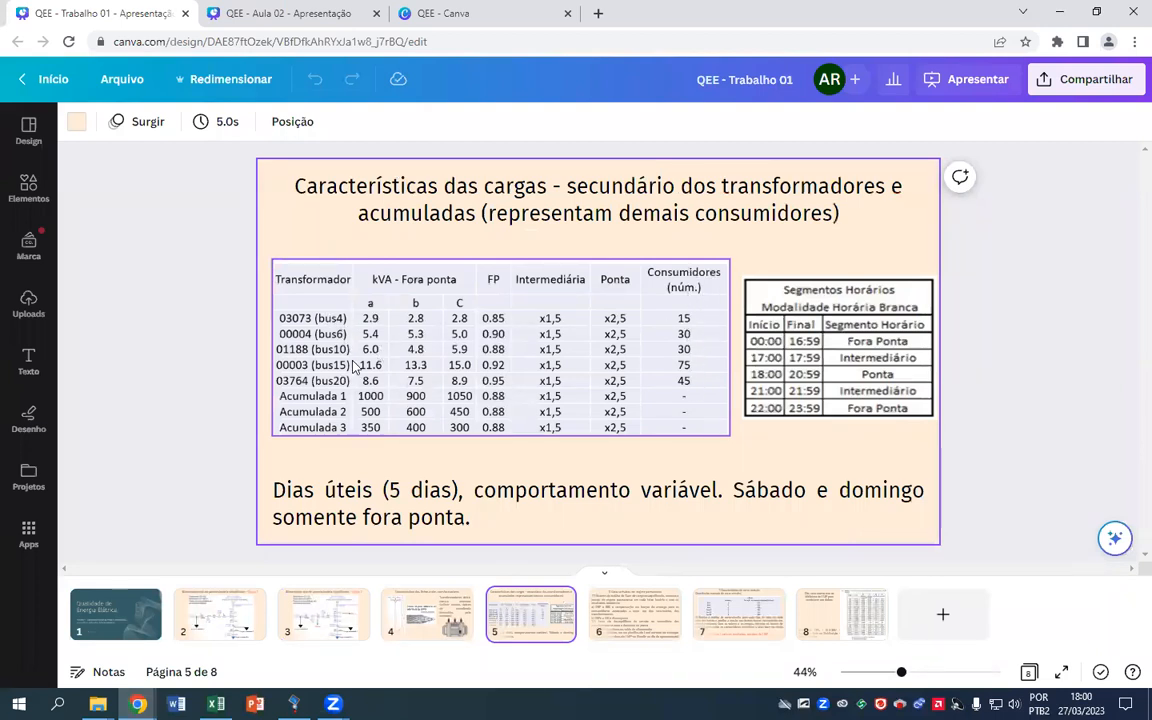
pyautogui.hotkey('alt', 'Tab')
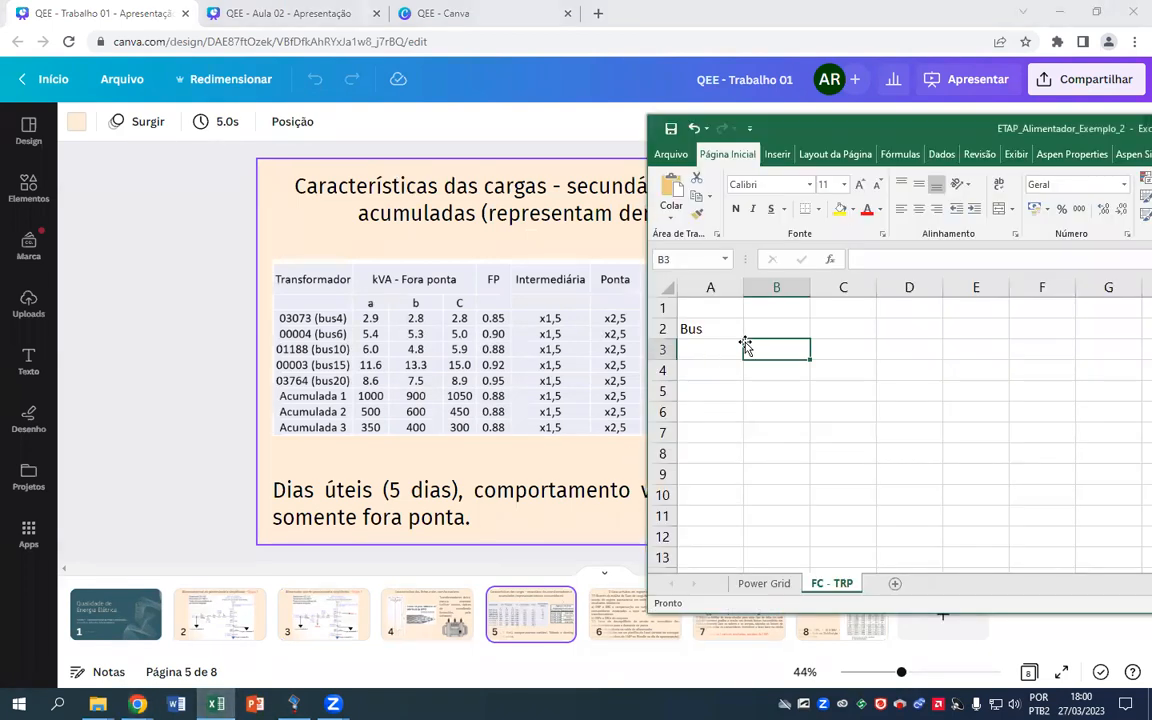
pyautogui.click(738, 329)
pyautogui.doubleClick(720, 328)
pyautogui.write('4')
pyautogui.press('Return')
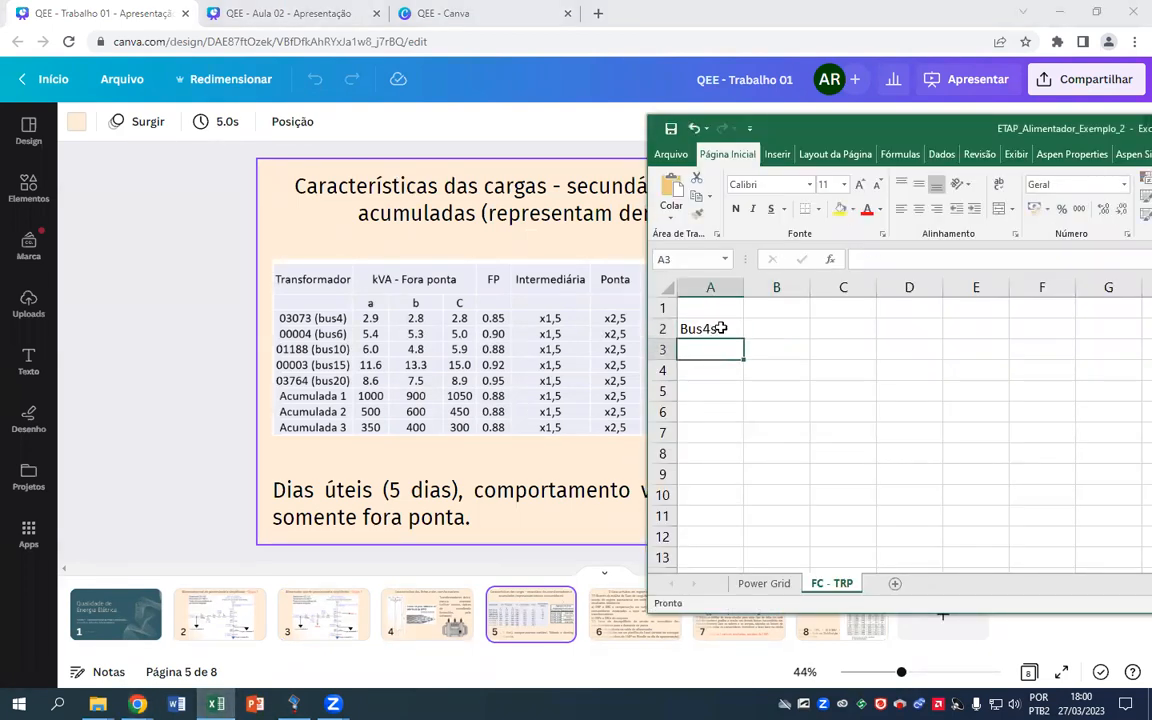
pyautogui.write('Bus6s')
pyautogui.press('Return')
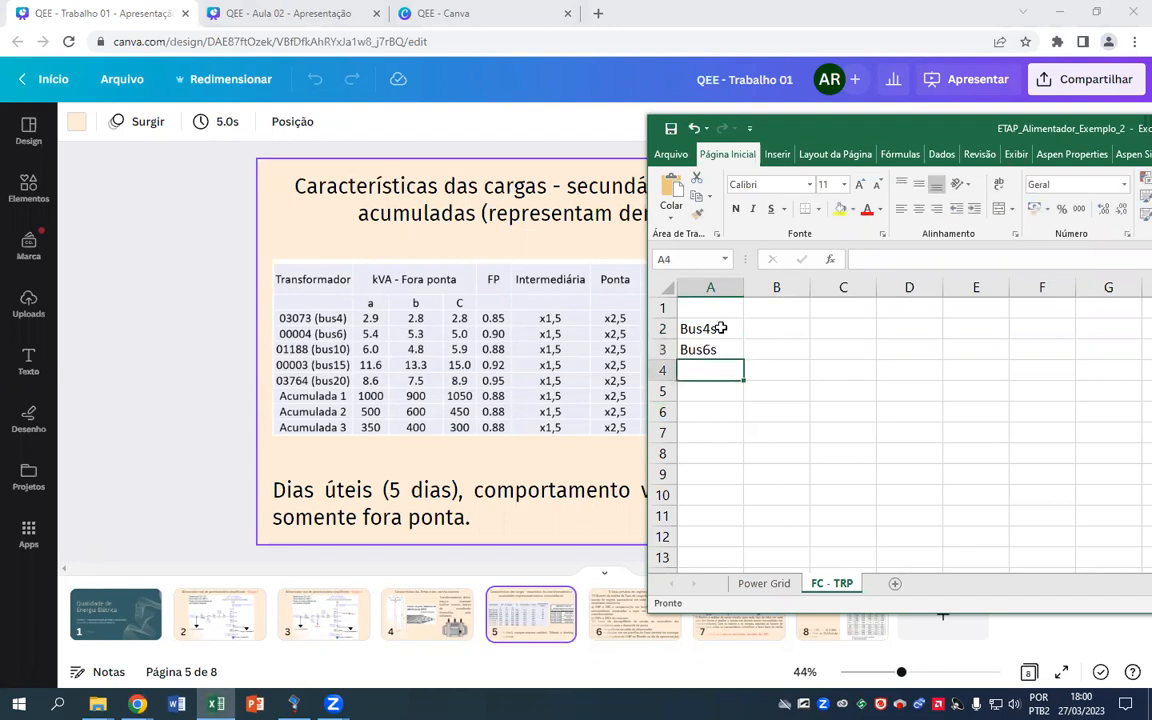
# Continue the bus list with Bus10s, Bus15s and Bus20s in cells A4 to A6
pyautogui.write('Bus20')
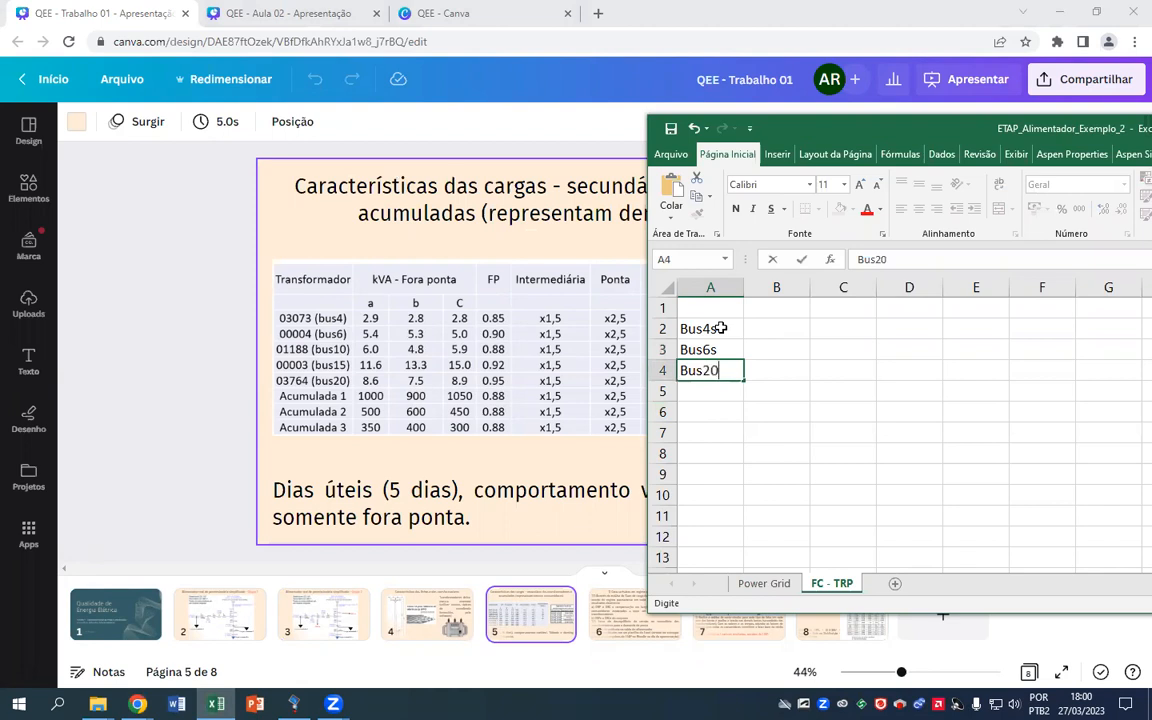
pyautogui.press('BackSpace')
pyautogui.press('BackSpace')
pyautogui.write('10s')
pyautogui.press('Return')
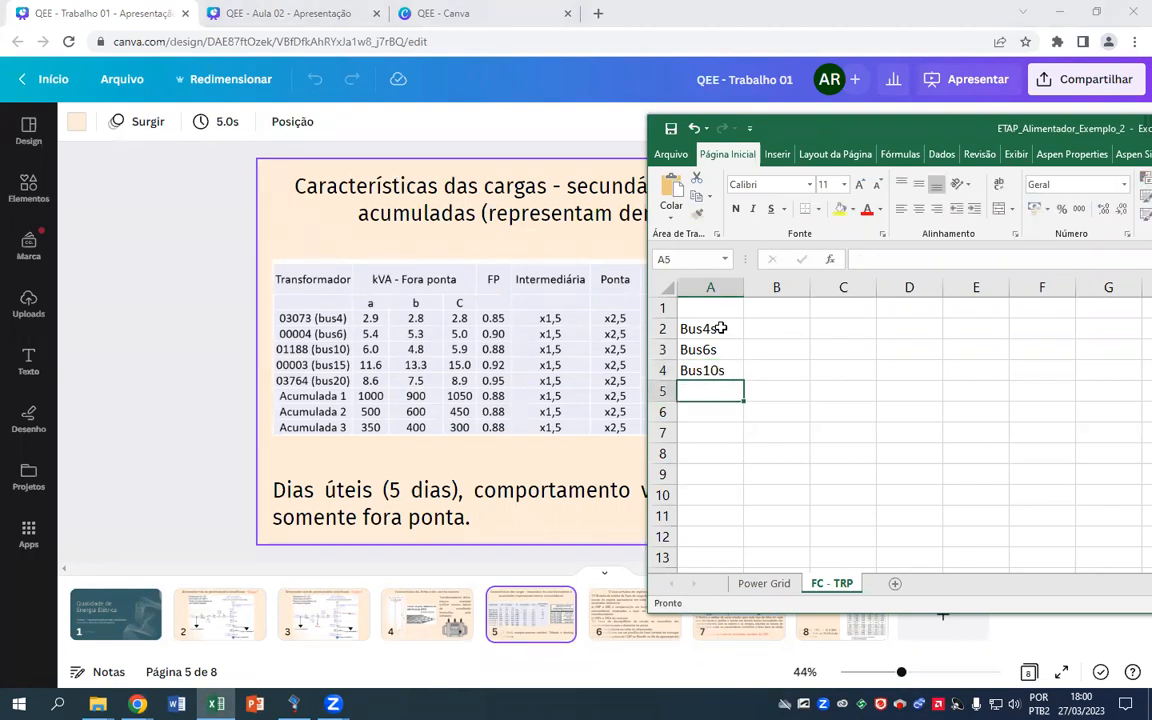
pyautogui.write('Bus15s')
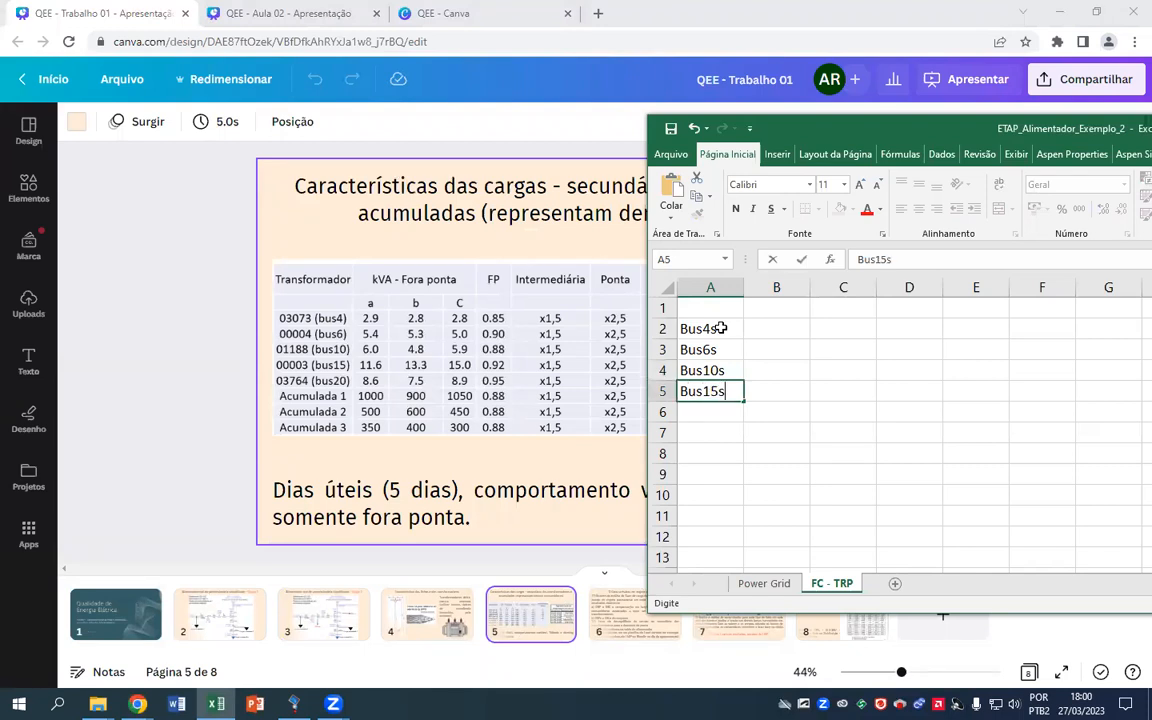
pyautogui.press('Return')
pyautogui.write('Bus20s')
pyautogui.press('Return')
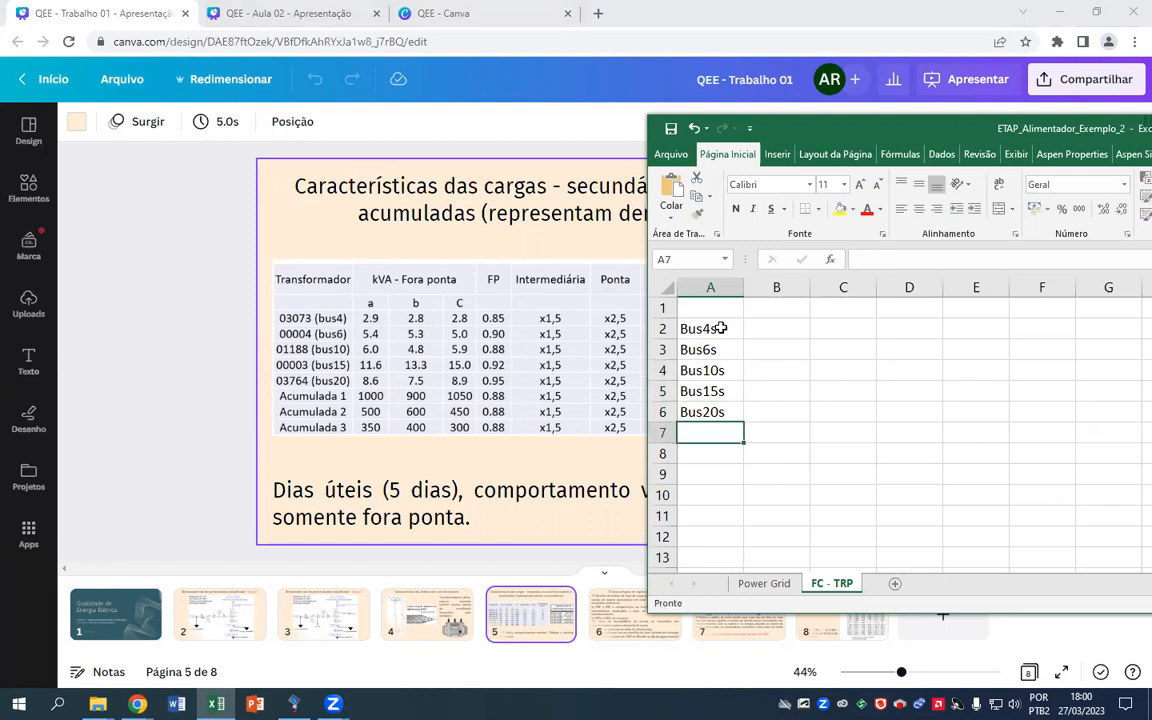
# Enter the column header Va (%) in cell B1 and fill it across to C1 and D1
pyautogui.click(761, 316)
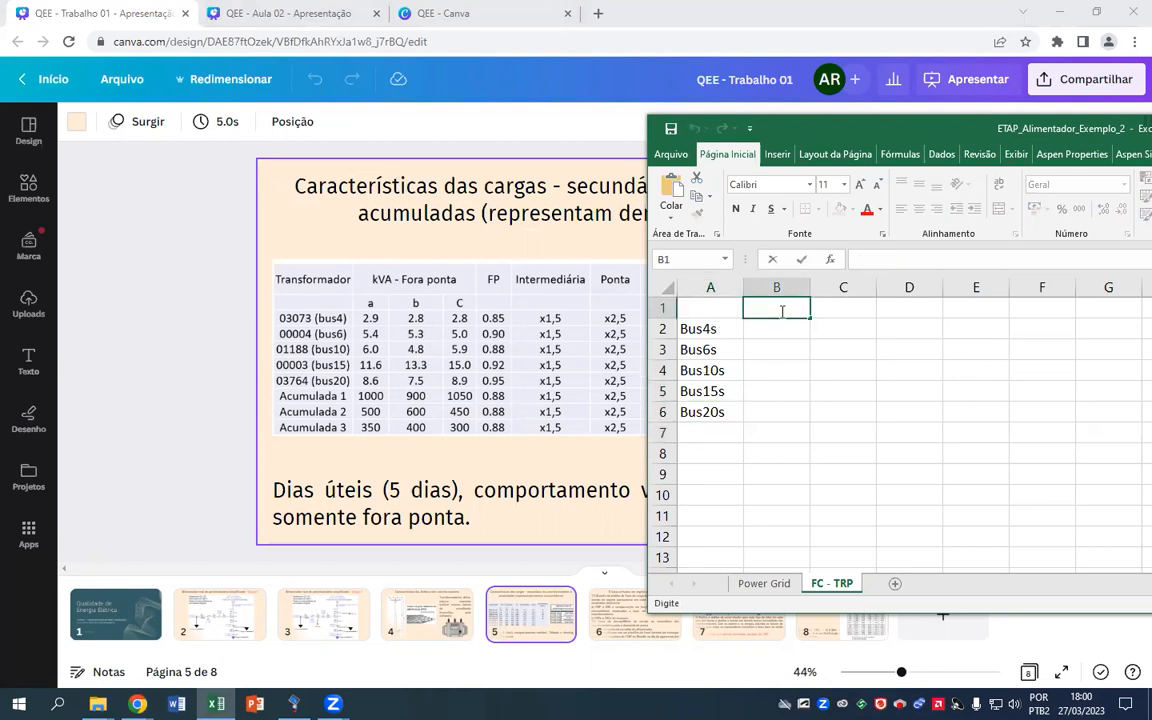
pyautogui.write('Va (%)')
pyautogui.press('Return')
pyautogui.click(781, 310)
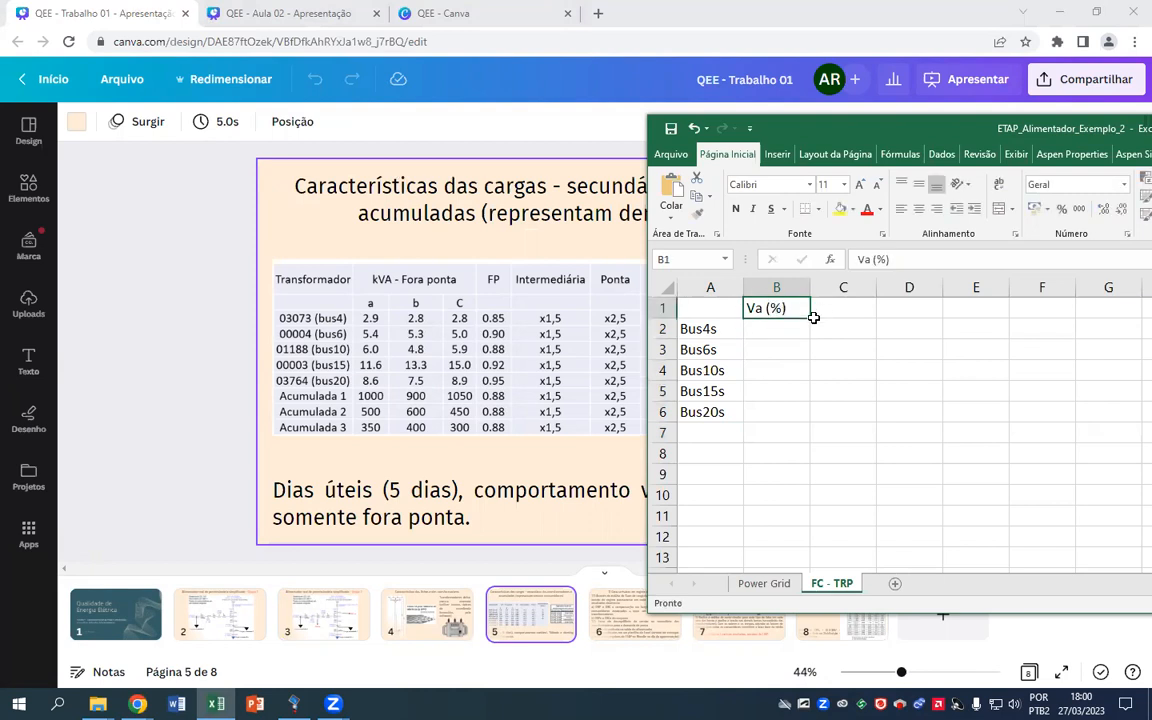
pyautogui.moveTo(811, 320); pyautogui.dragTo(903, 343)
pyautogui.click(903, 343)
# Change the copied header in cell C1 to Vb (%)
pyautogui.doubleClick(838, 308)
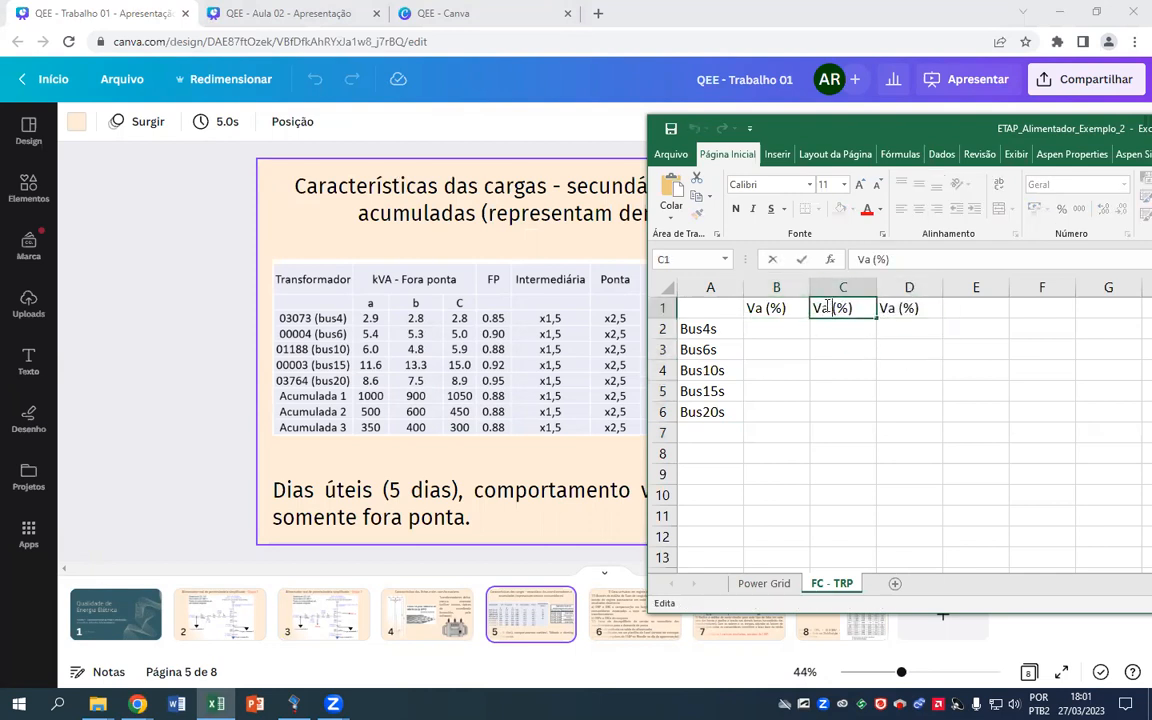
pyautogui.press('BackSpace')
pyautogui.write('b')
pyautogui.press('Return')
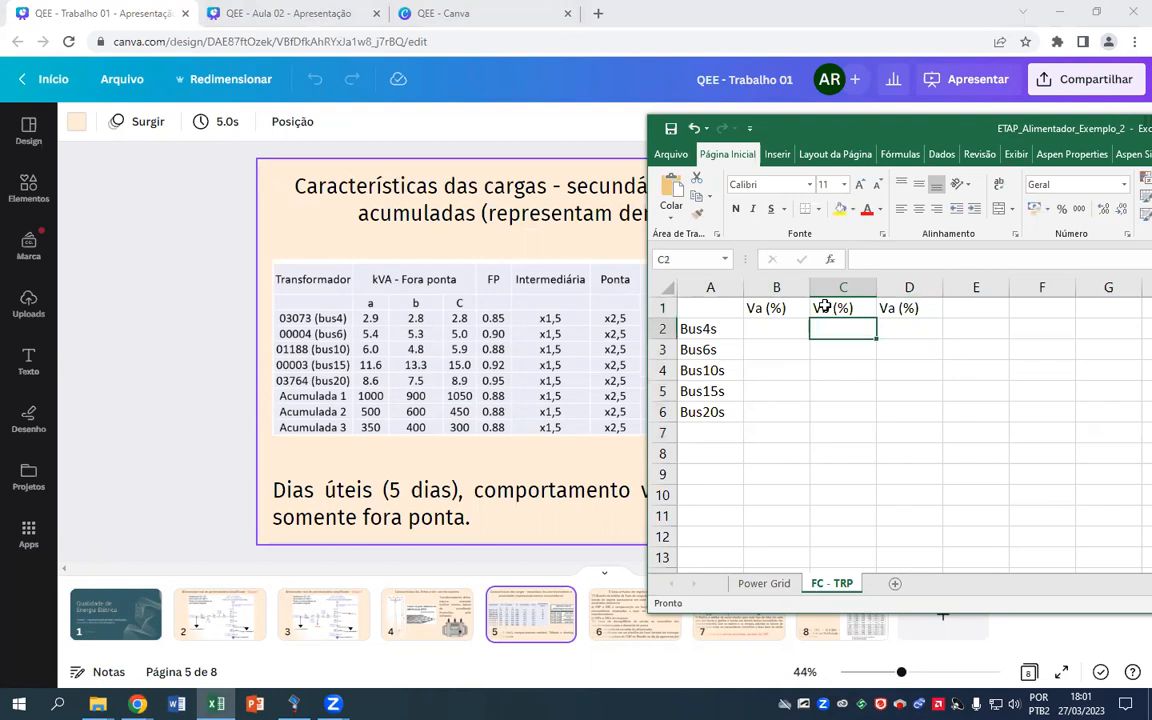
# Change the copied header in cell D1 to Vc (%)
pyautogui.press('Right')
pyautogui.press('Up')
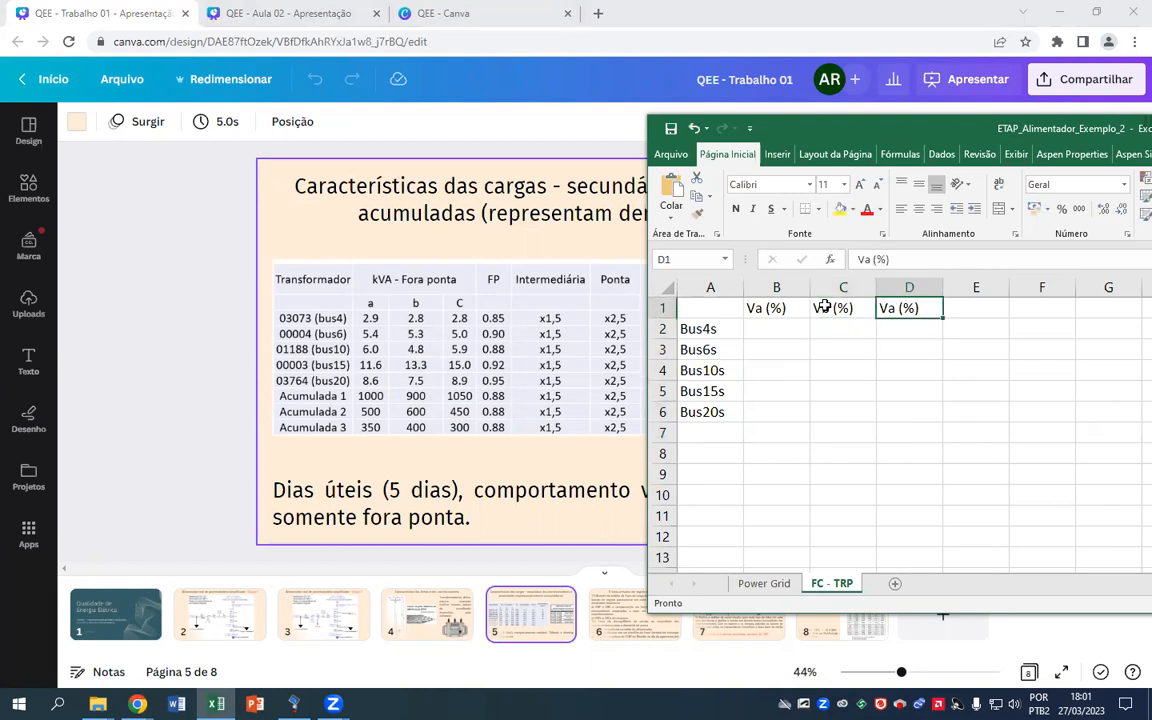
pyautogui.doubleClick(887, 308)
pyautogui.press('BackSpace')
pyautogui.write('c')
pyautogui.press('Return')
pyautogui.press('Up')
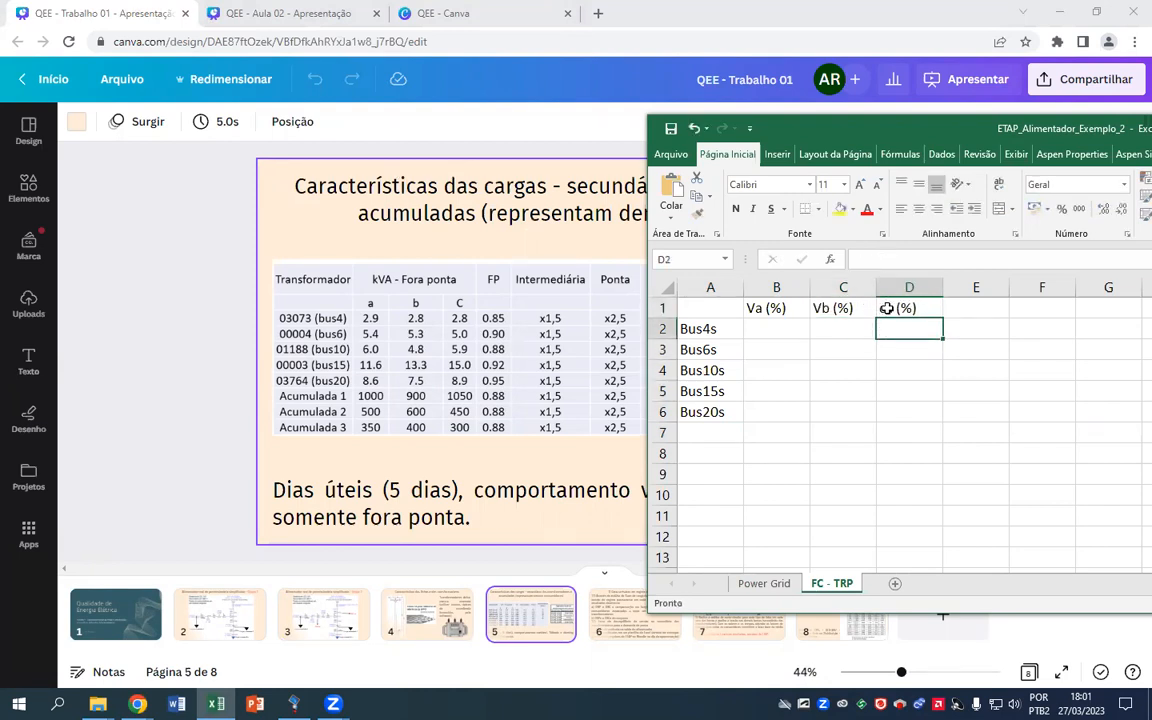
pyautogui.click(862, 260)
pyautogui.write('Vc')
pyautogui.press('Return')
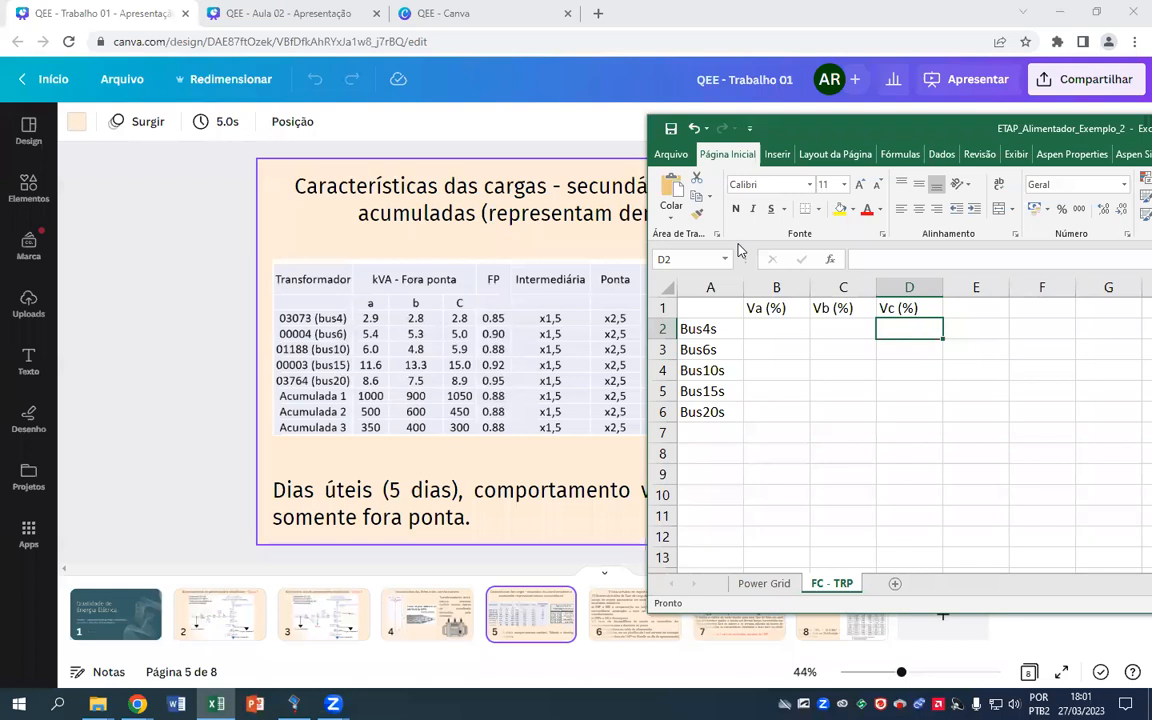
# Switch to the ETAP one-line diagram and place the Excel sheet over it so the secondary bus voltages can be read beside the table
pyautogui.click(304, 697)
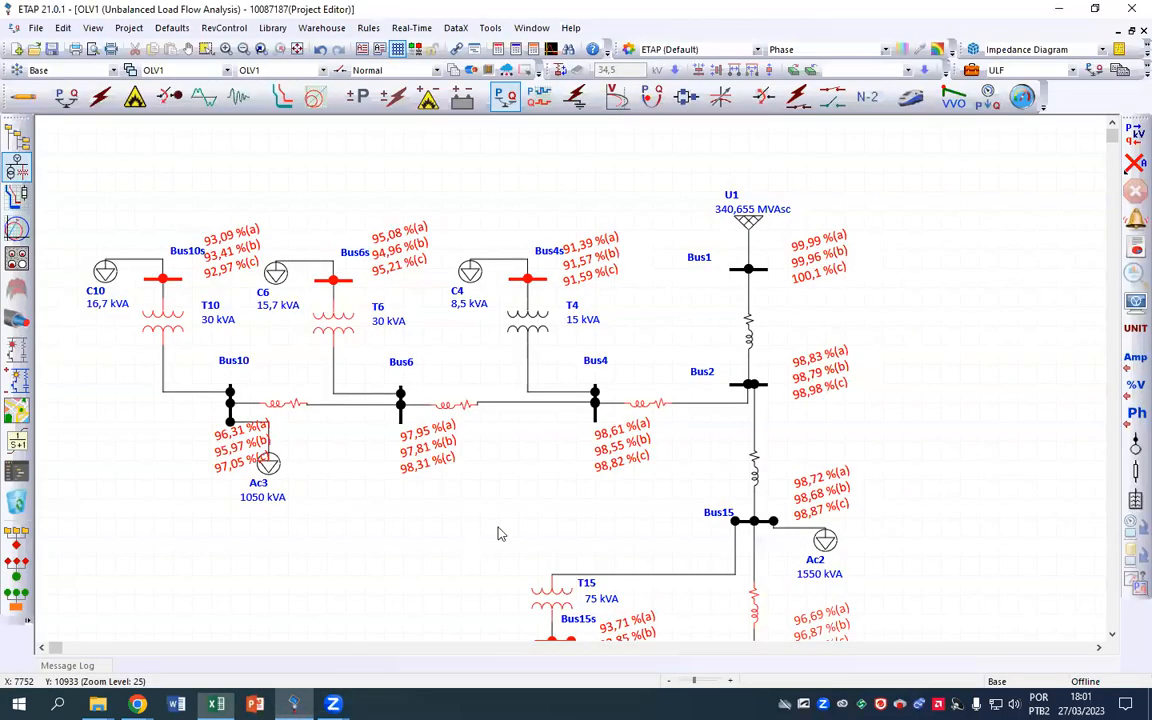
pyautogui.hotkey('alt', 'Tab')
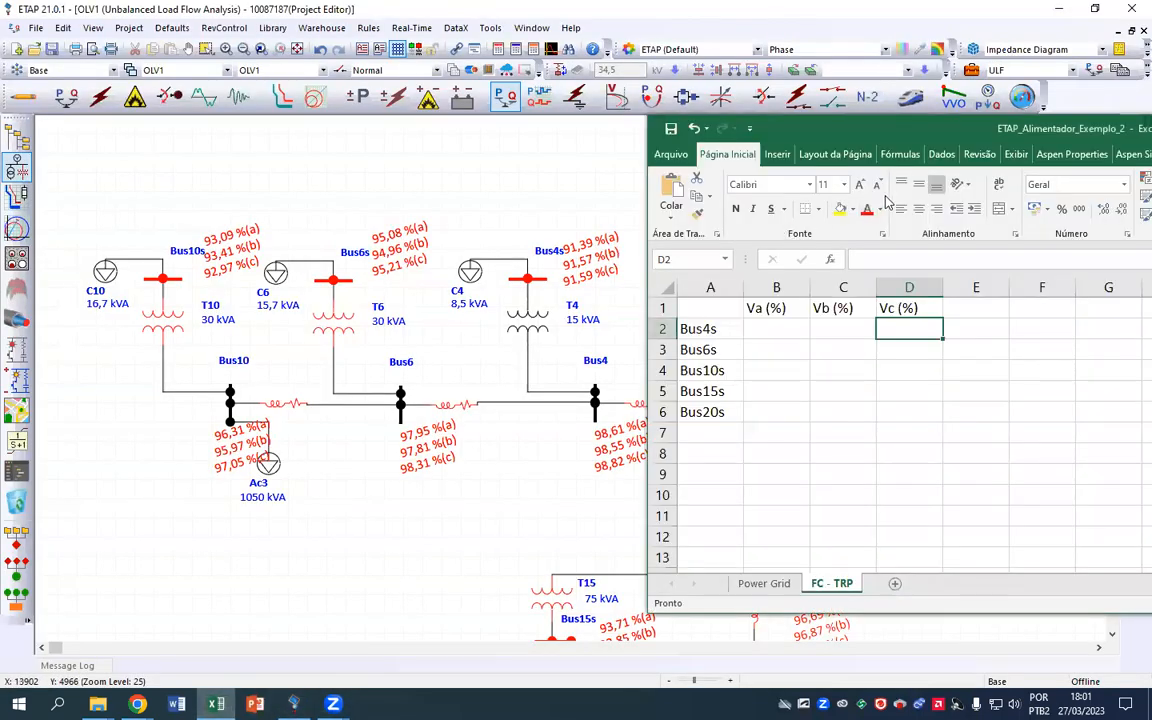
pyautogui.moveTo(895, 128); pyautogui.dragTo(879, 130)
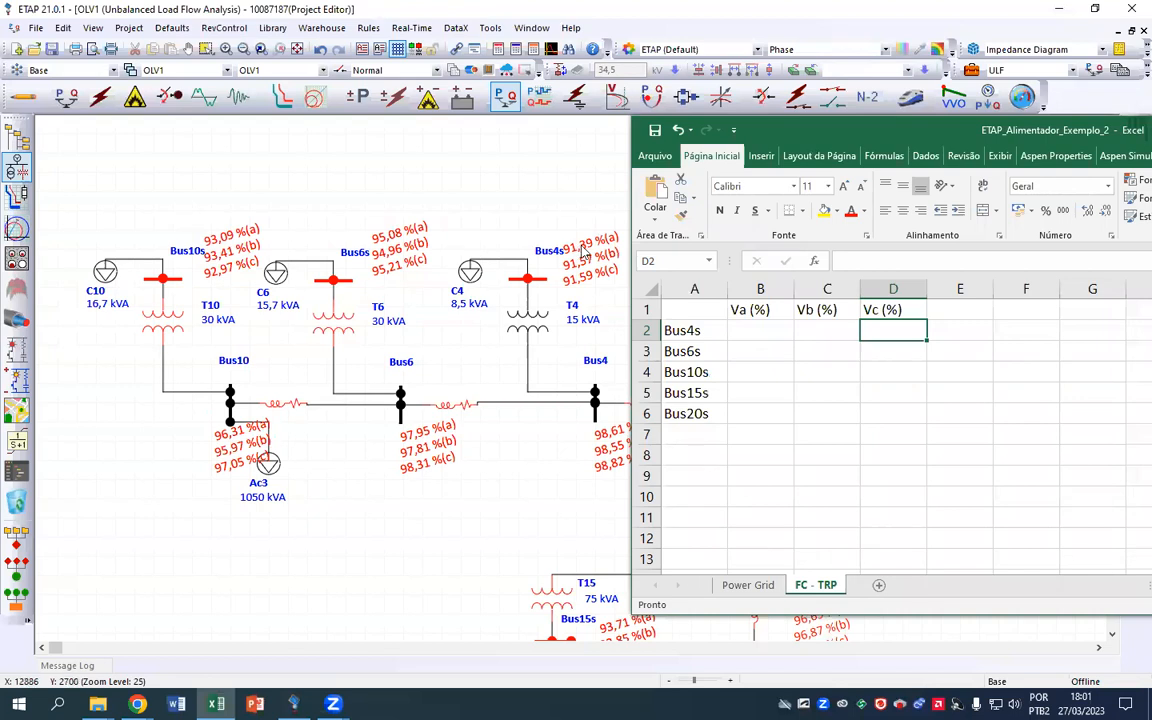
# Enter the Bus4s phase voltages 91,39, 91,57 and 91,59 in cells B2 to D2
pyautogui.click(772, 334)
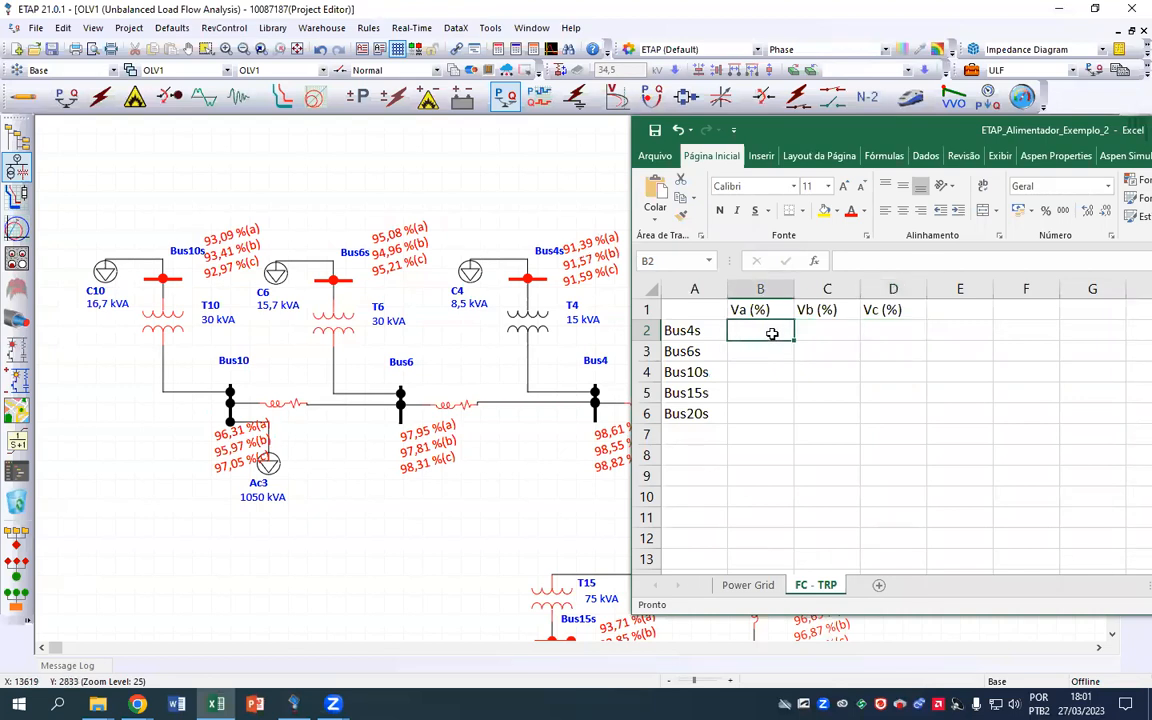
pyautogui.write('91,39')
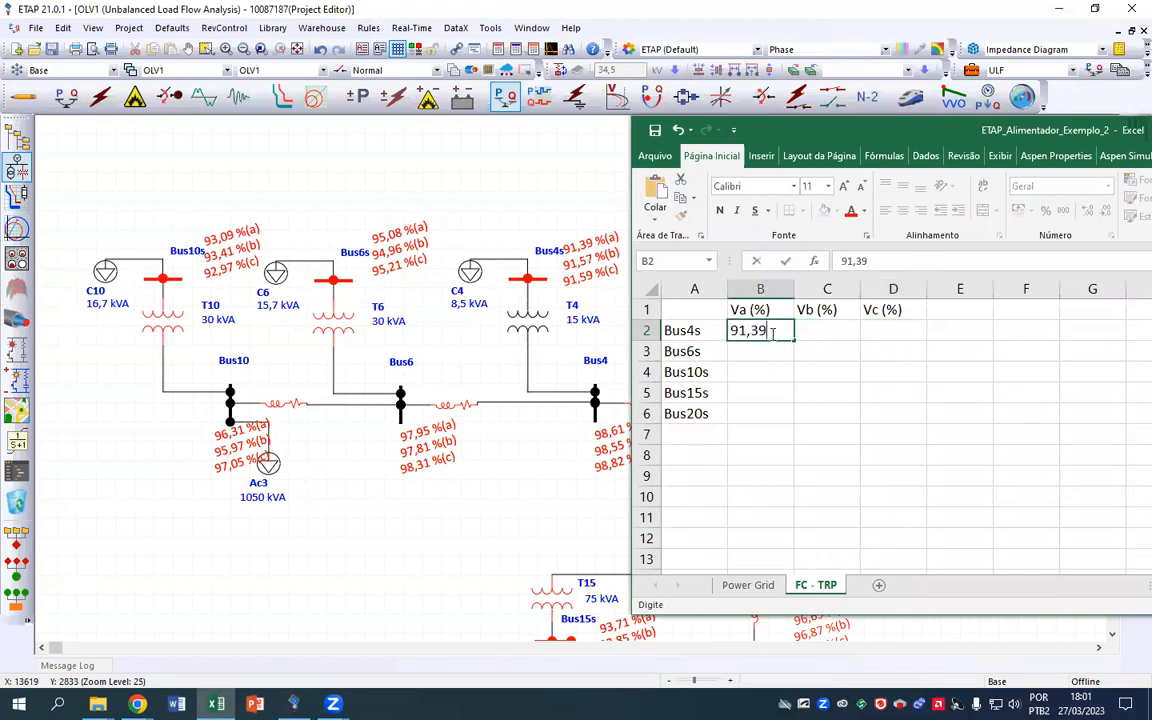
pyautogui.press('Tab')
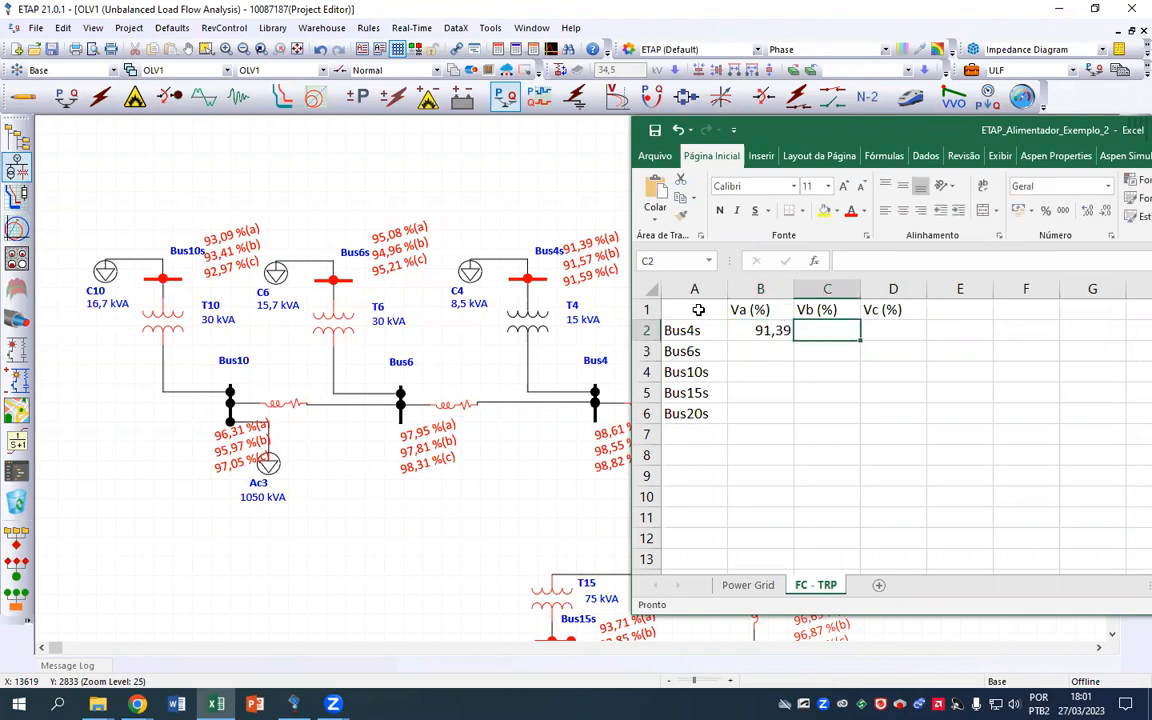
pyautogui.write('9')
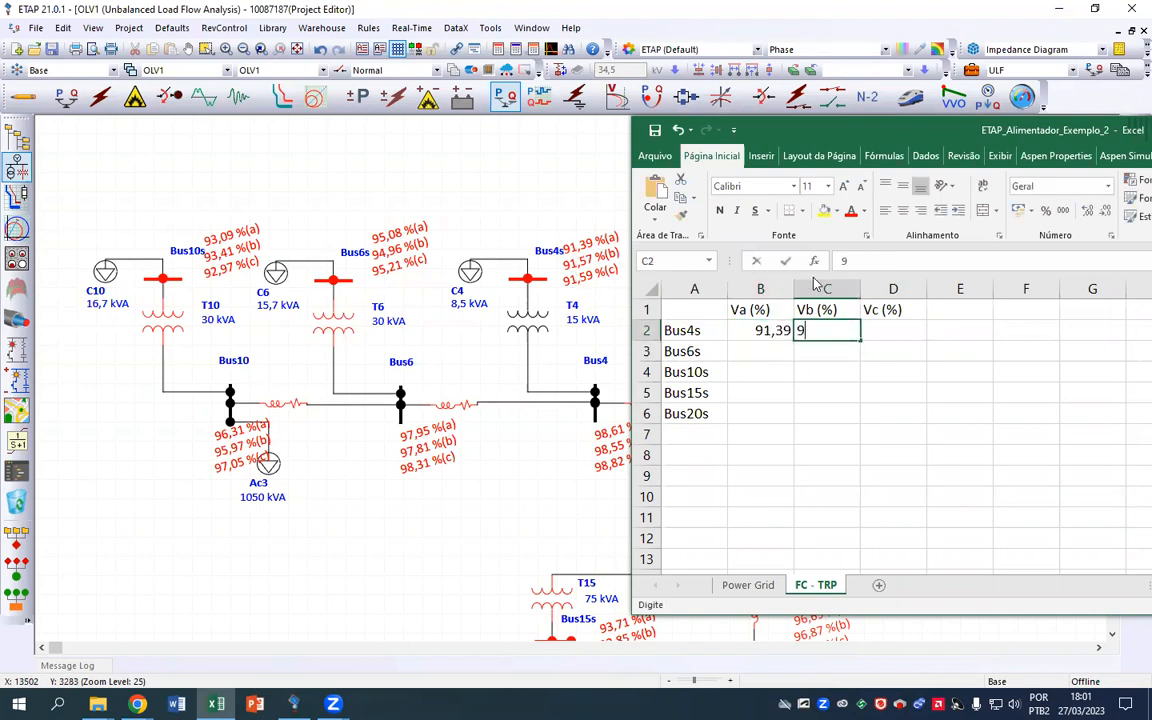
pyautogui.write('1,57')
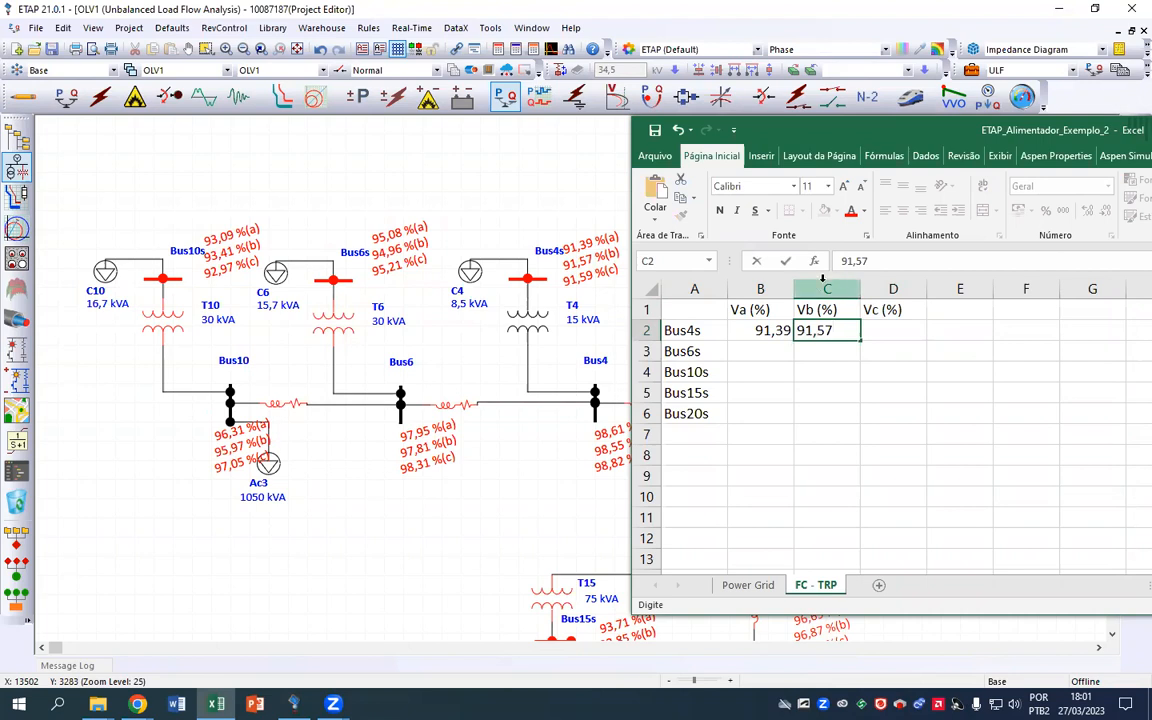
pyautogui.click(897, 329)
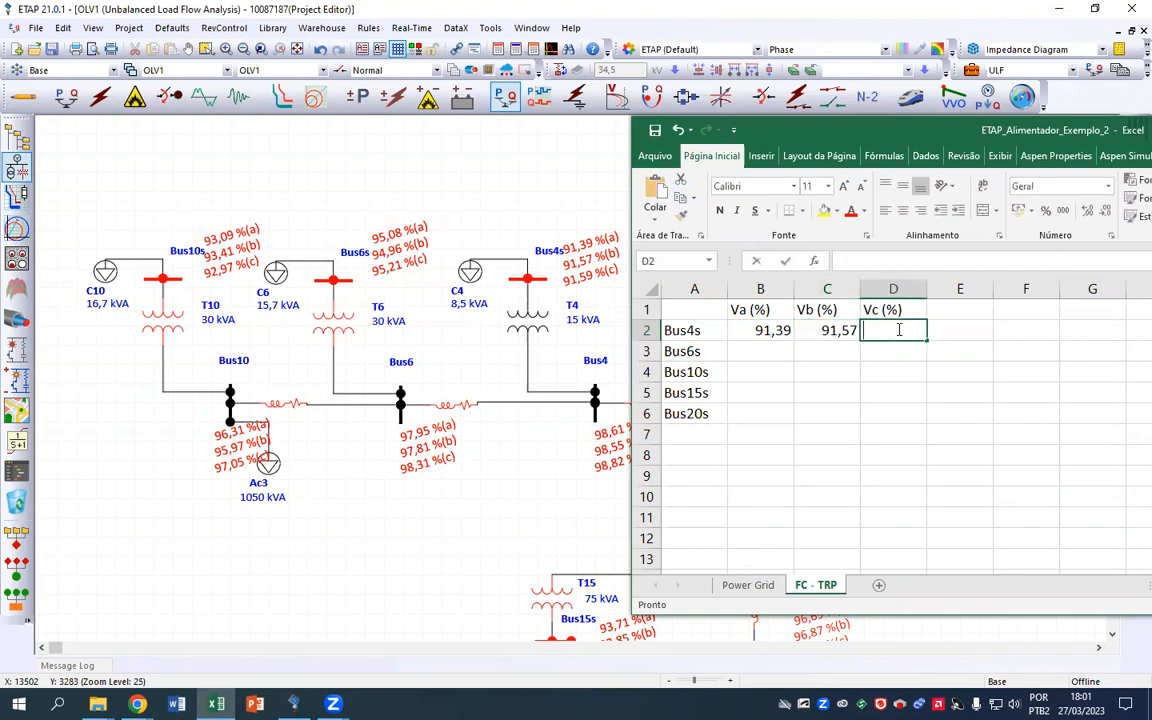
pyautogui.write('91,59')
pyautogui.press('Return')
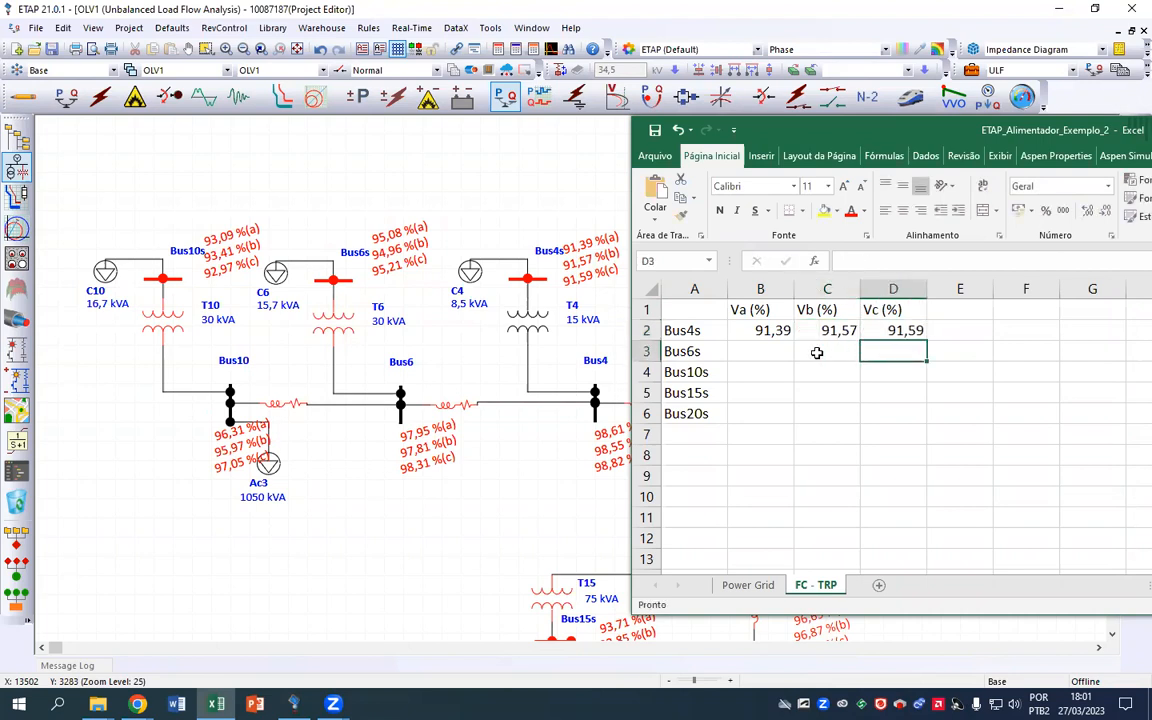
# Enter the Bus6s phase voltages 95,08, 94,96 and 95,21 in cells B3 to D3
pyautogui.click(781, 348)
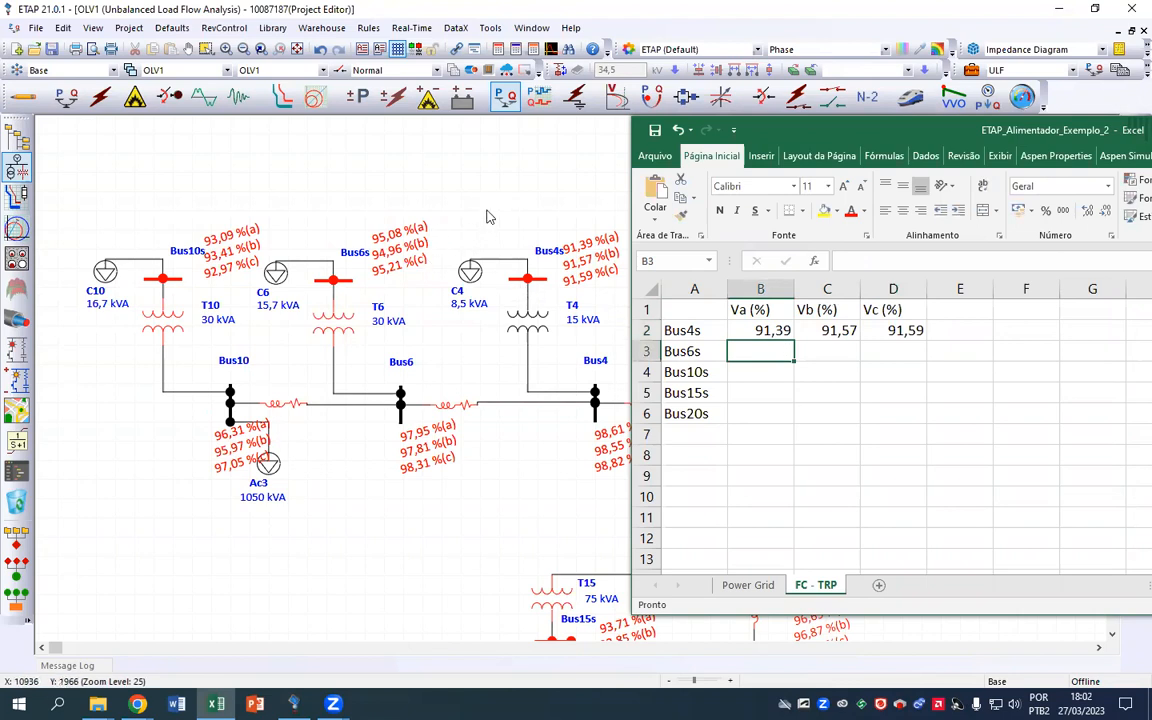
pyautogui.write('95,08')
pyautogui.press('Return')
pyautogui.press('Right')
pyautogui.press('Up')
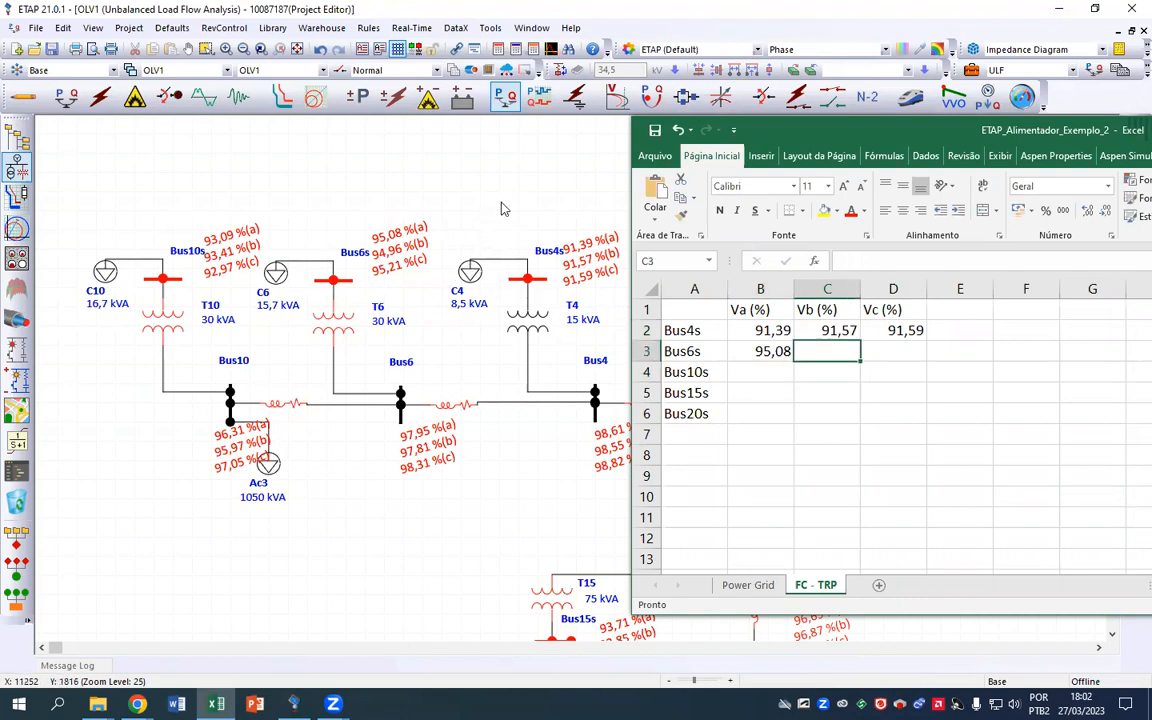
pyautogui.write('94,96')
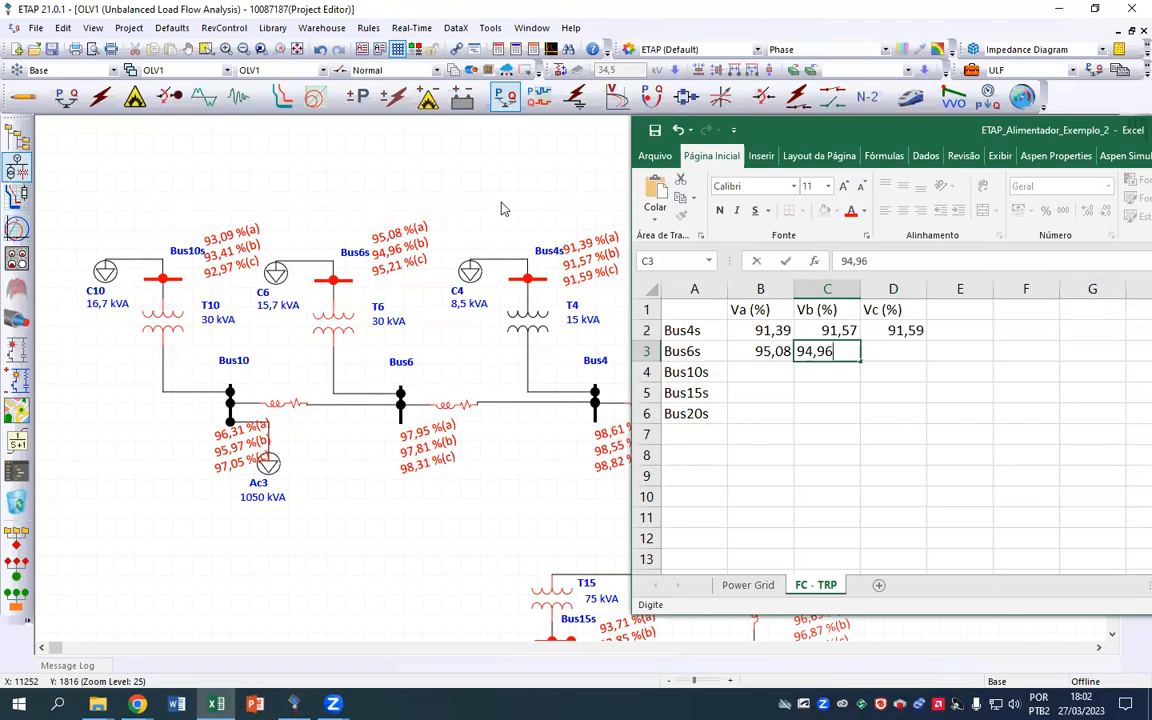
pyautogui.click(910, 350)
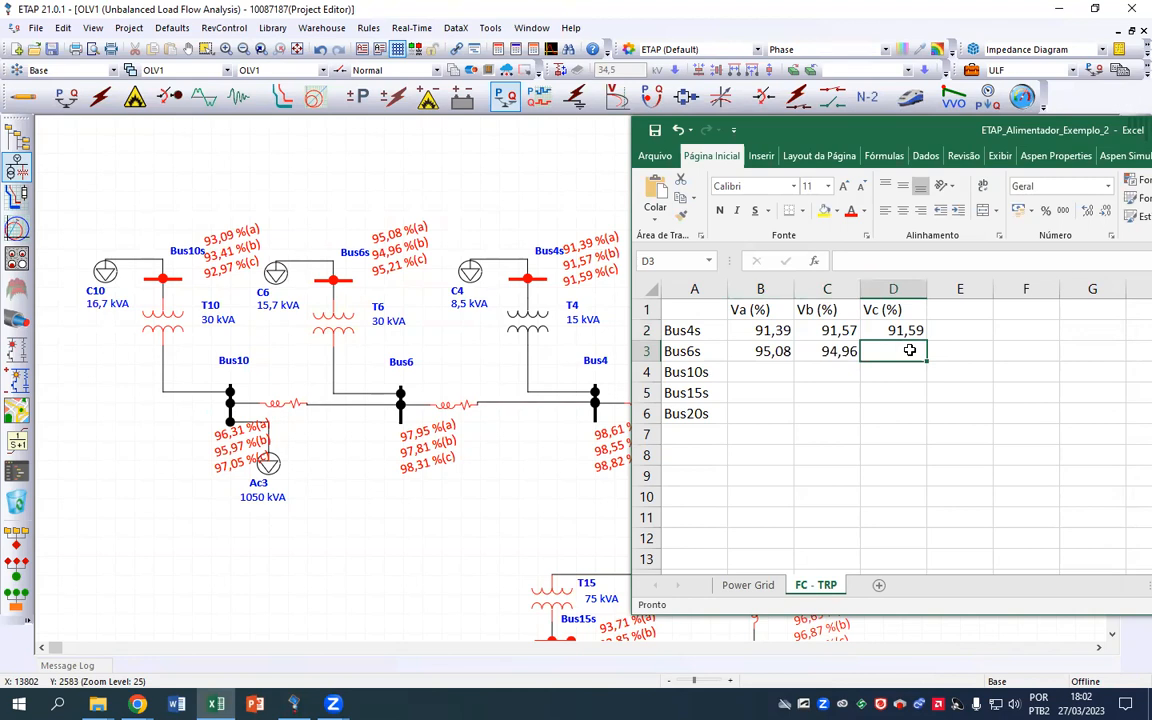
pyautogui.write('95,21')
pyautogui.press('Return')
# Turn the Bus4s Va value in cell B2 into the formula =91,39/100
pyautogui.click(780, 330)
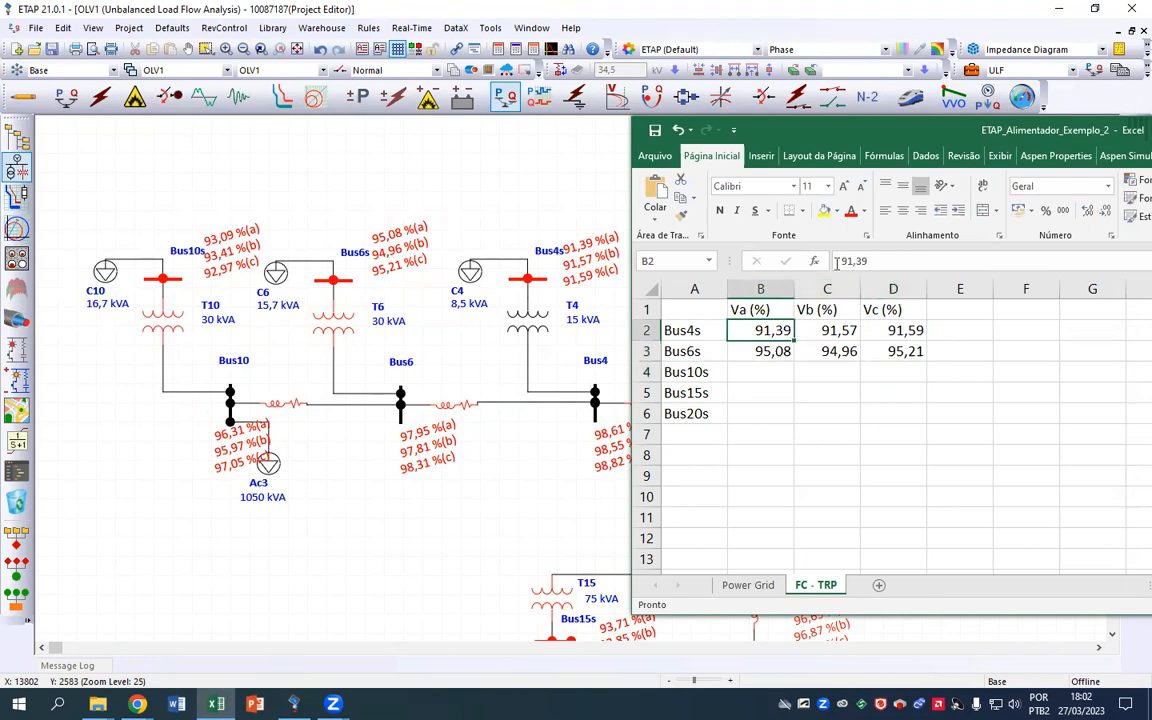
pyautogui.click(838, 261)
pyautogui.write('=91,39')
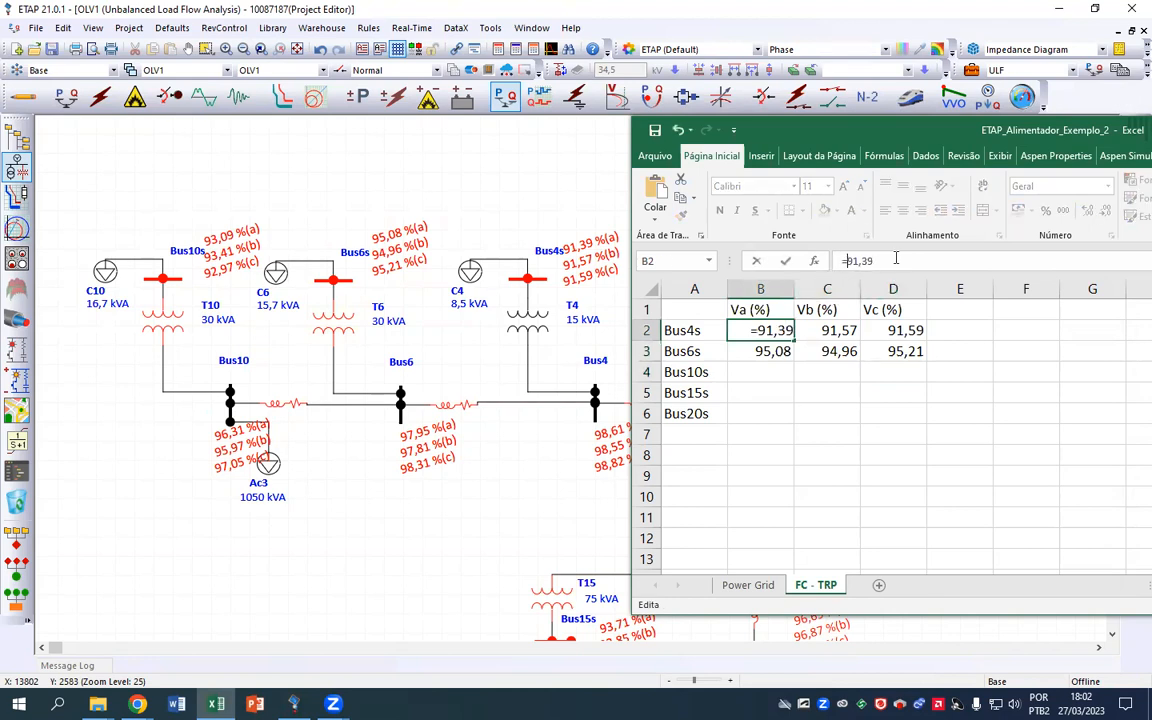
pyautogui.write('/100')
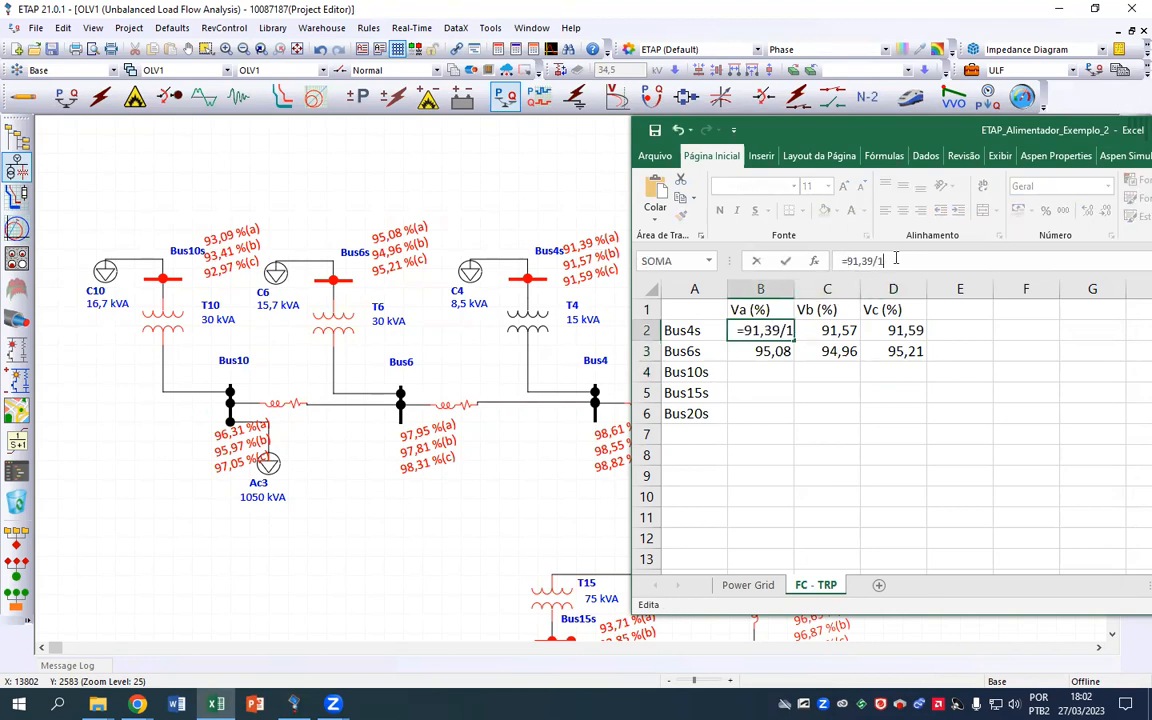
pyautogui.press('Return')
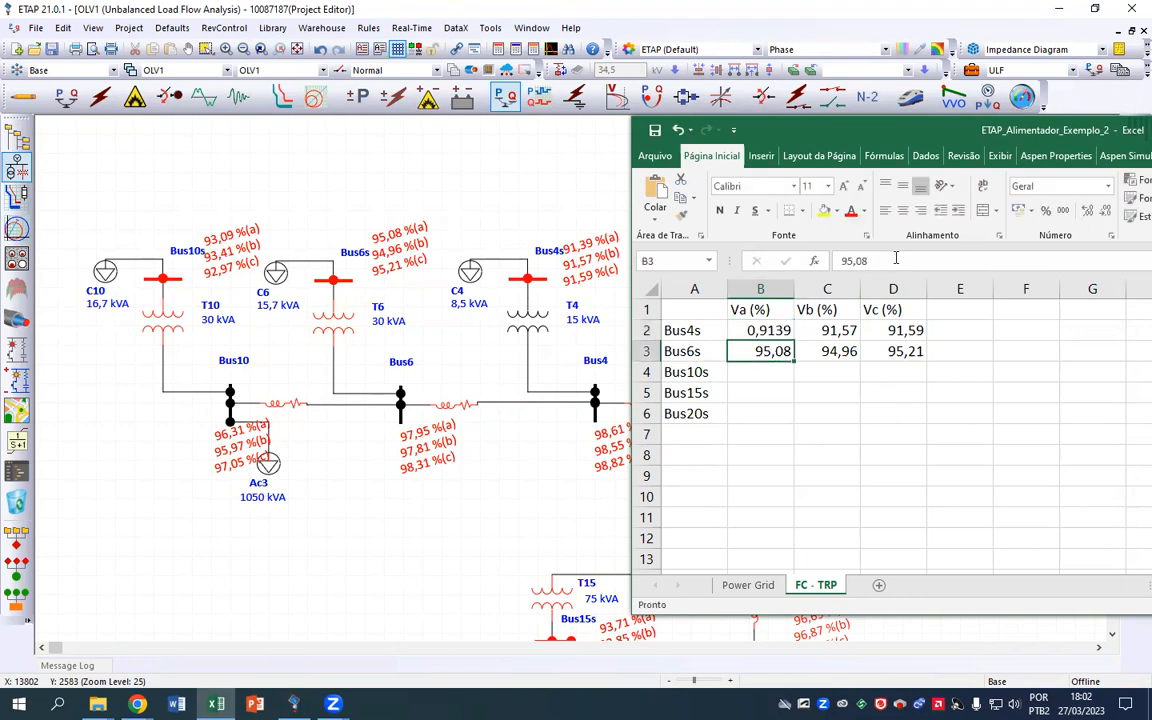
# Turn the Bus4s Vb value in cell C2 into the formula =91,57/100
pyautogui.click(845, 331)
pyautogui.click(843, 261)
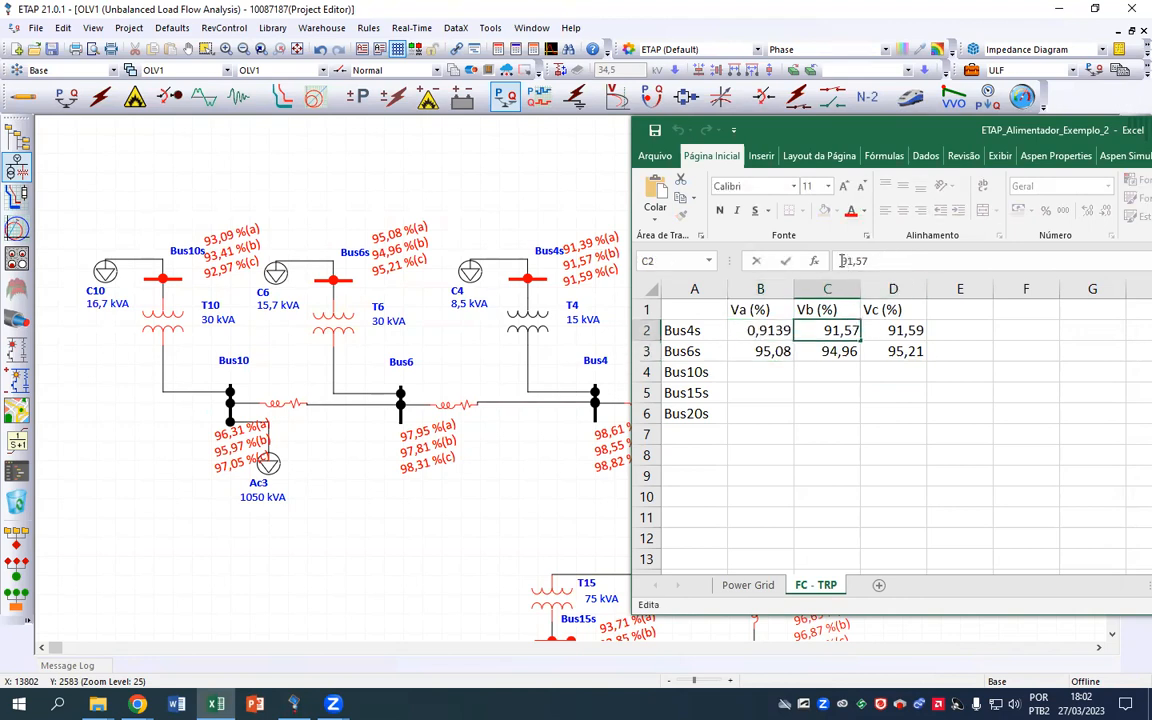
pyautogui.write('=')
pyautogui.click(908, 259)
pyautogui.write('/')
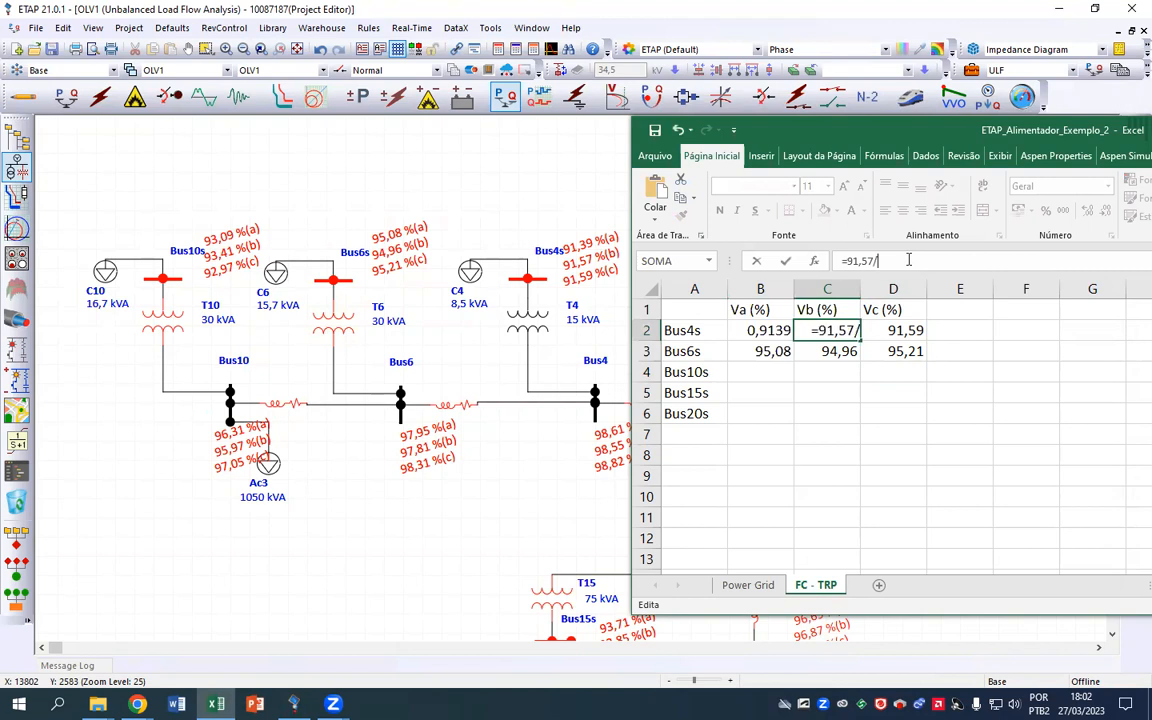
pyautogui.write('00')
pyautogui.press('BackSpace')
pyautogui.press('BackSpace')
pyautogui.write('100')
pyautogui.press('Return')
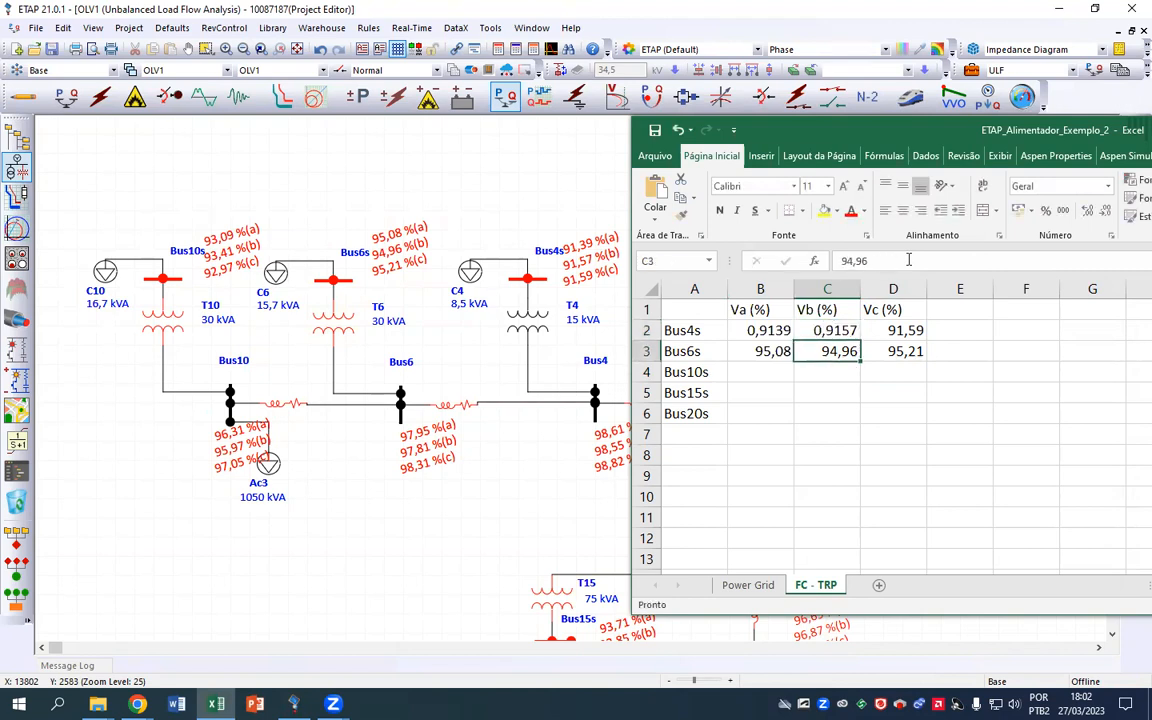
# Turn the Bus4s Vc value in cell D2 into the formula =91,59/100
pyautogui.click(895, 328)
pyautogui.click(850, 260)
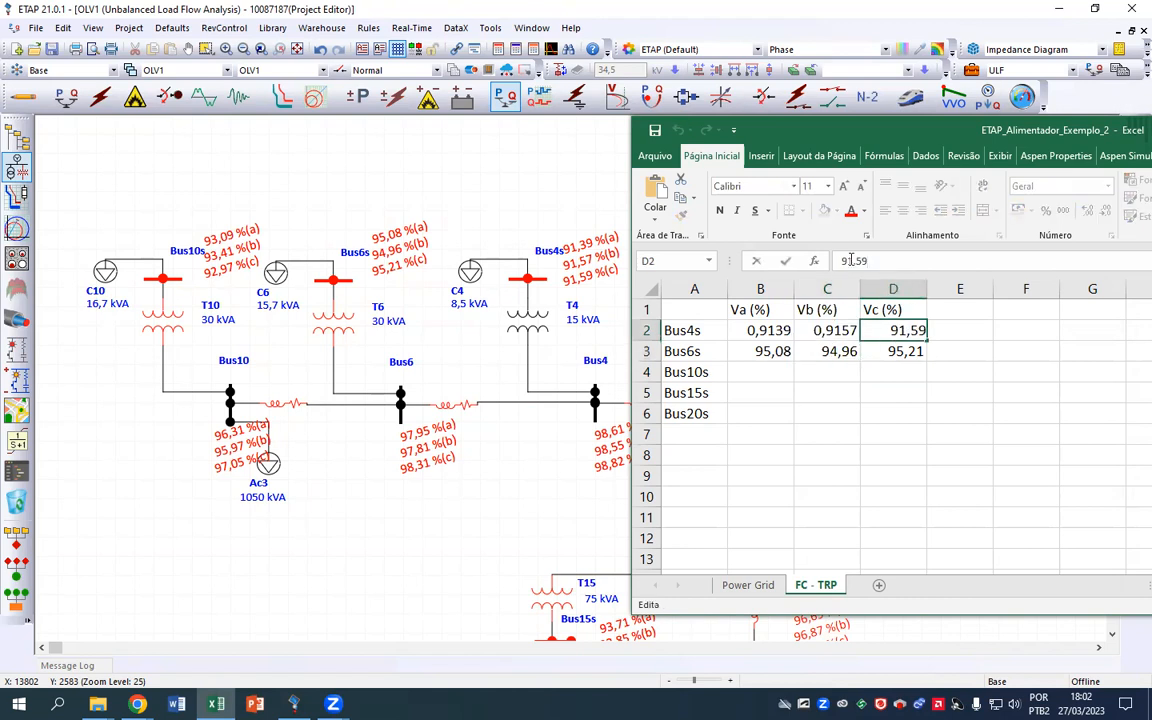
pyautogui.write('=')
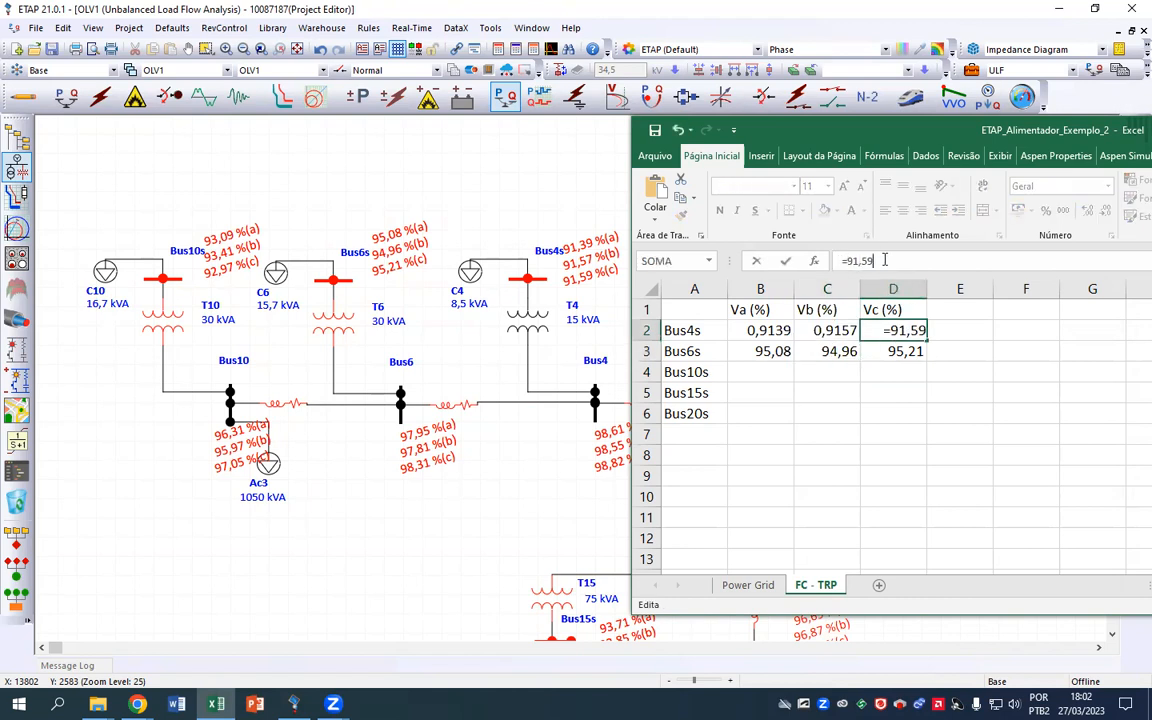
pyautogui.write('/100')
pyautogui.press('Return')
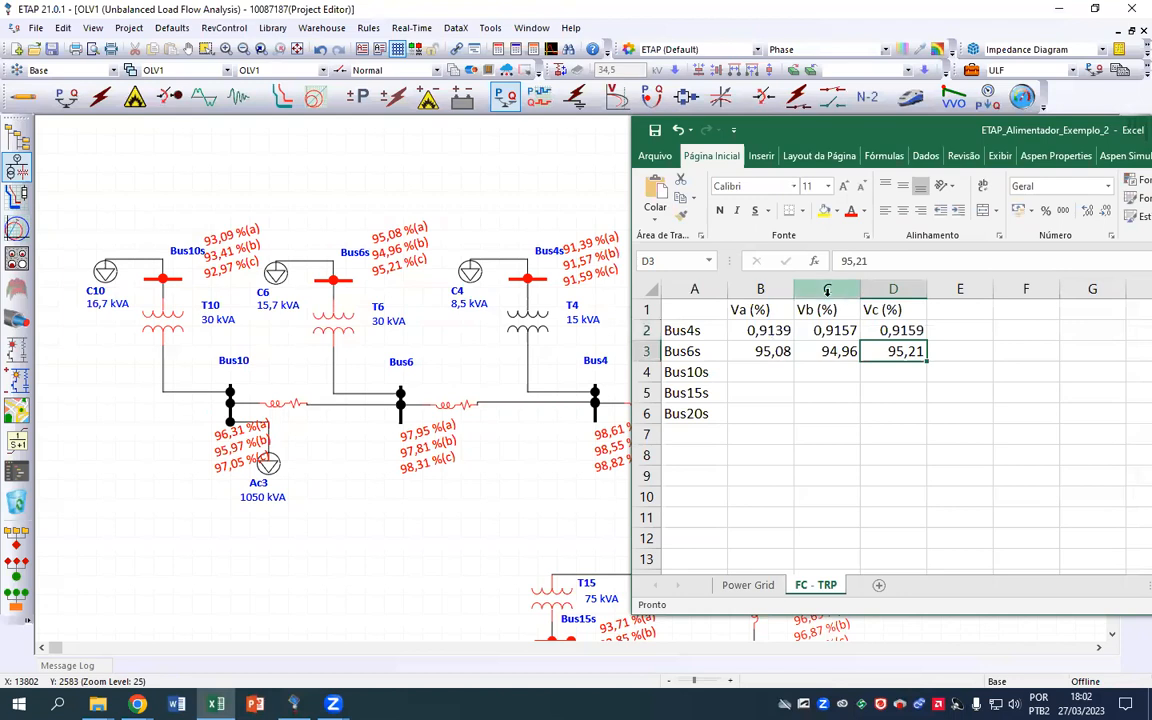
# Turn the Bus6s Va value in cell B3 into the formula =95,08/100
pyautogui.press('Left')
pyautogui.press('Left')
pyautogui.click(843, 261)
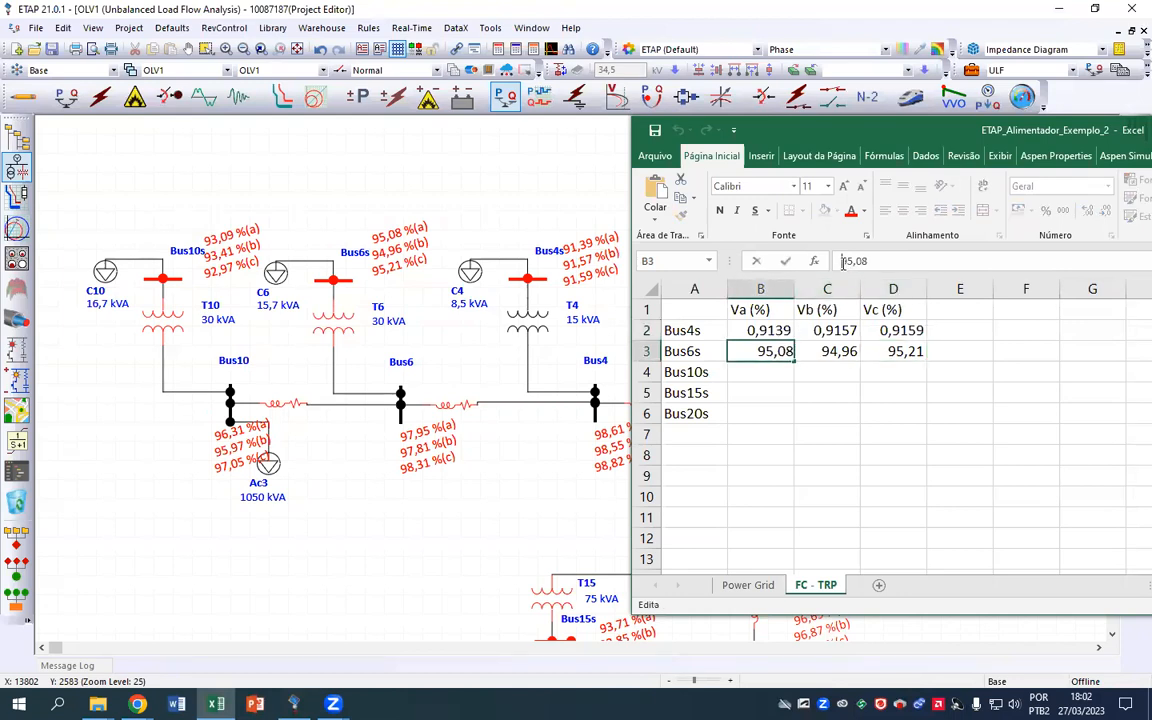
pyautogui.write('=')
pyautogui.click(890, 259)
pyautogui.write('/')
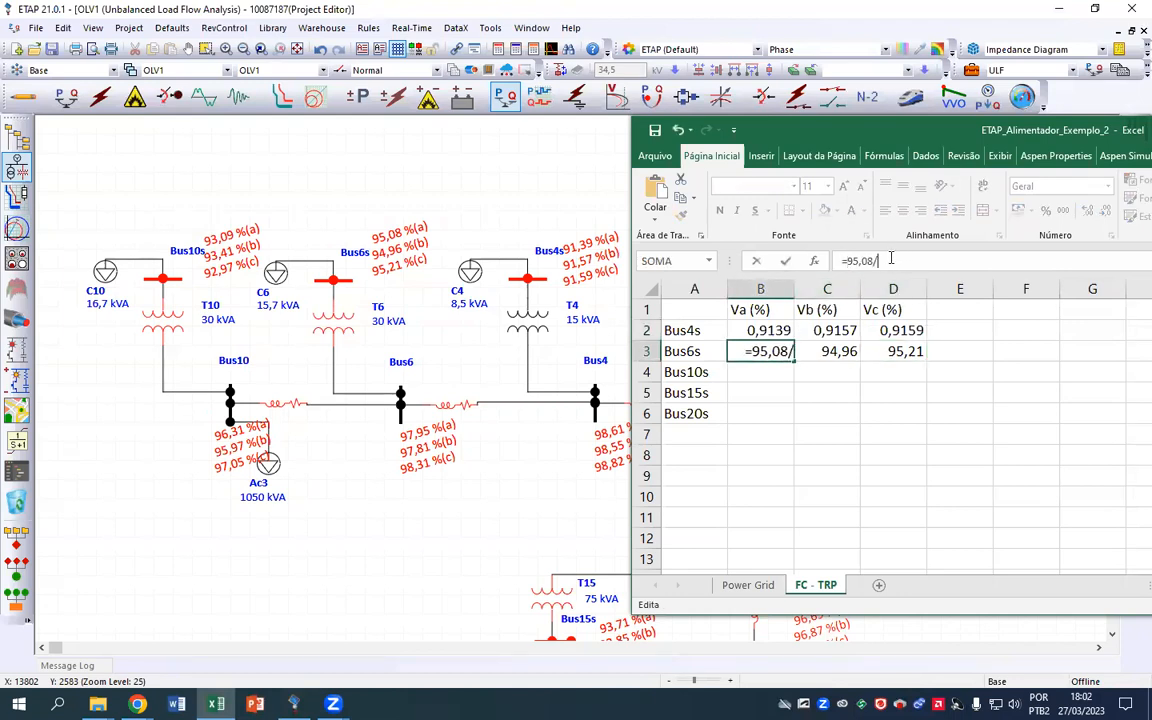
pyautogui.write('100')
pyautogui.press('Return')
# Turn the Bus6s Vb value in cell C3 into the formula =94,96/100
pyautogui.click(840, 350)
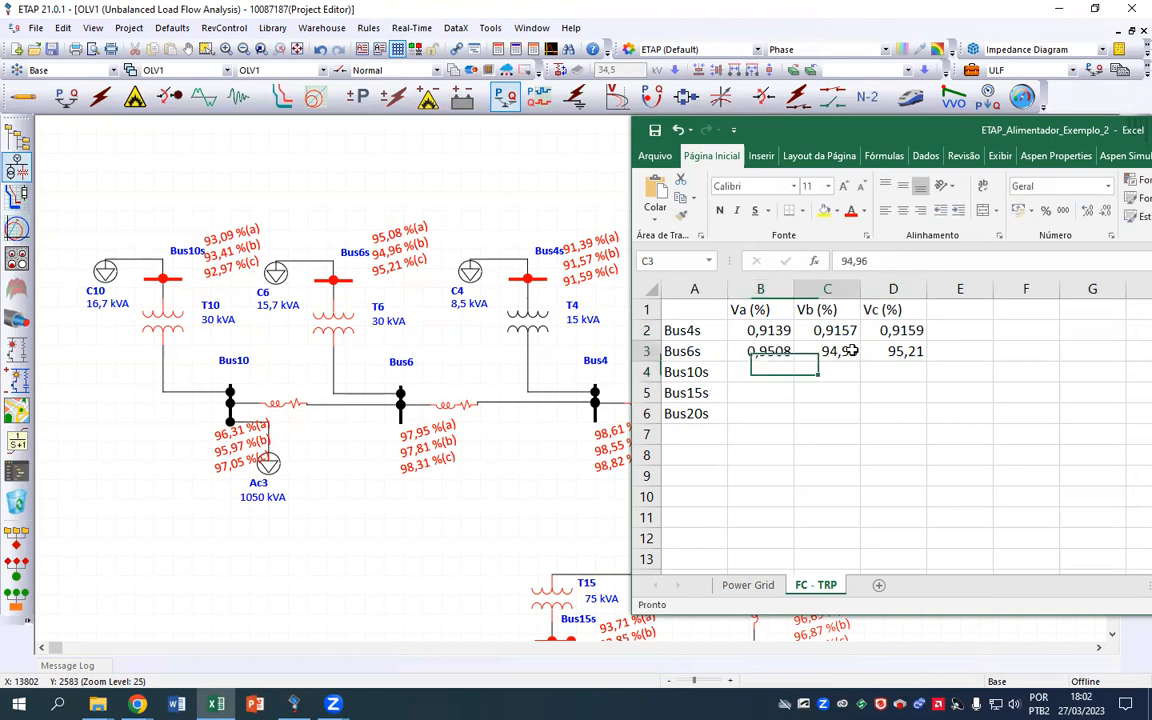
pyautogui.click(841, 261)
pyautogui.write('=')
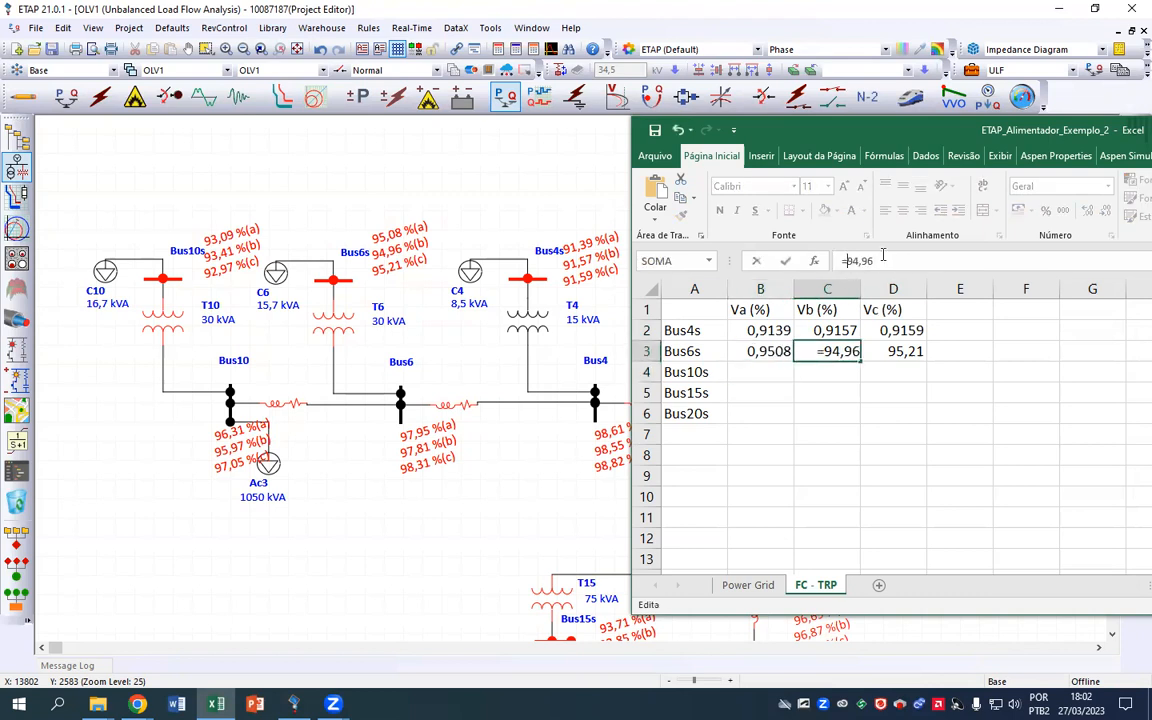
pyautogui.click(884, 260)
pyautogui.write('/100')
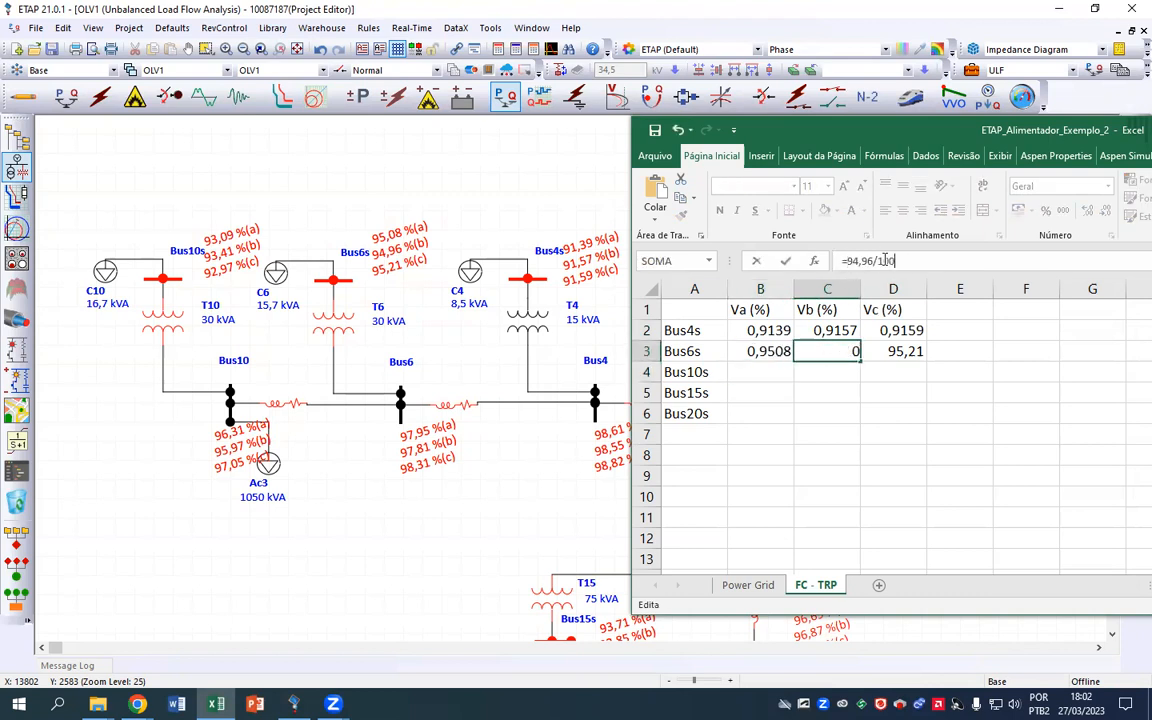
pyautogui.press('Return')
# Turn the Bus6s Vc value in cell D3 into the formula =95,21/100
pyautogui.click(900, 351)
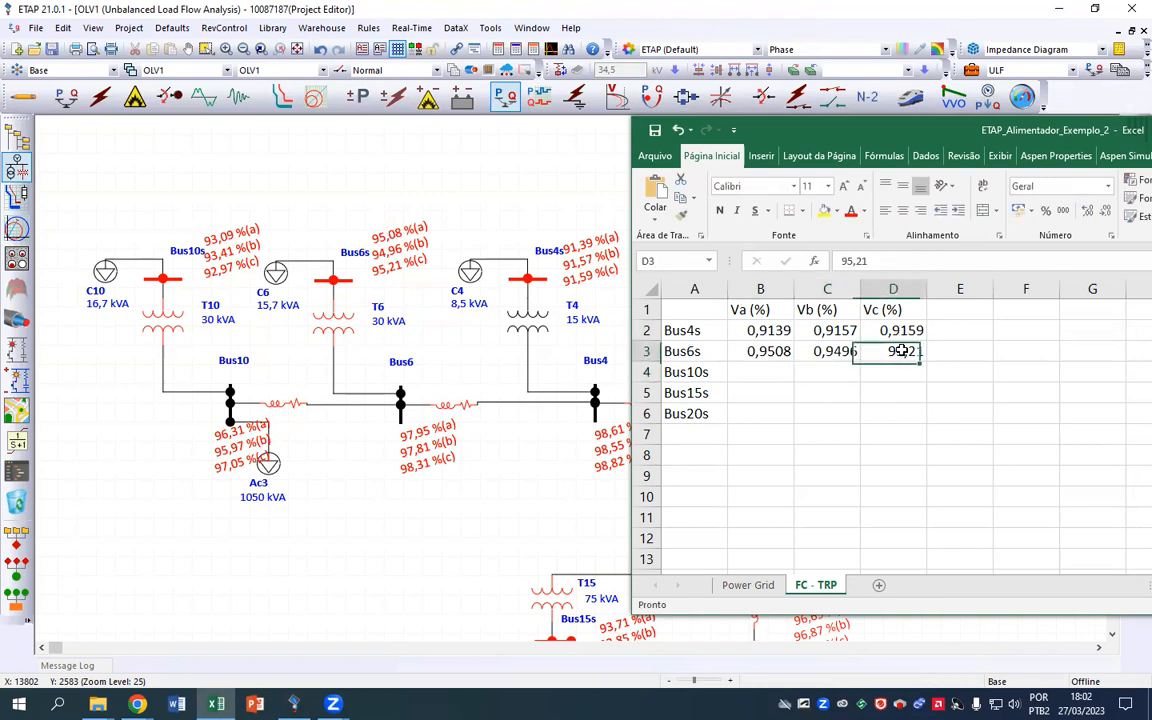
pyautogui.click(843, 260)
pyautogui.write('=')
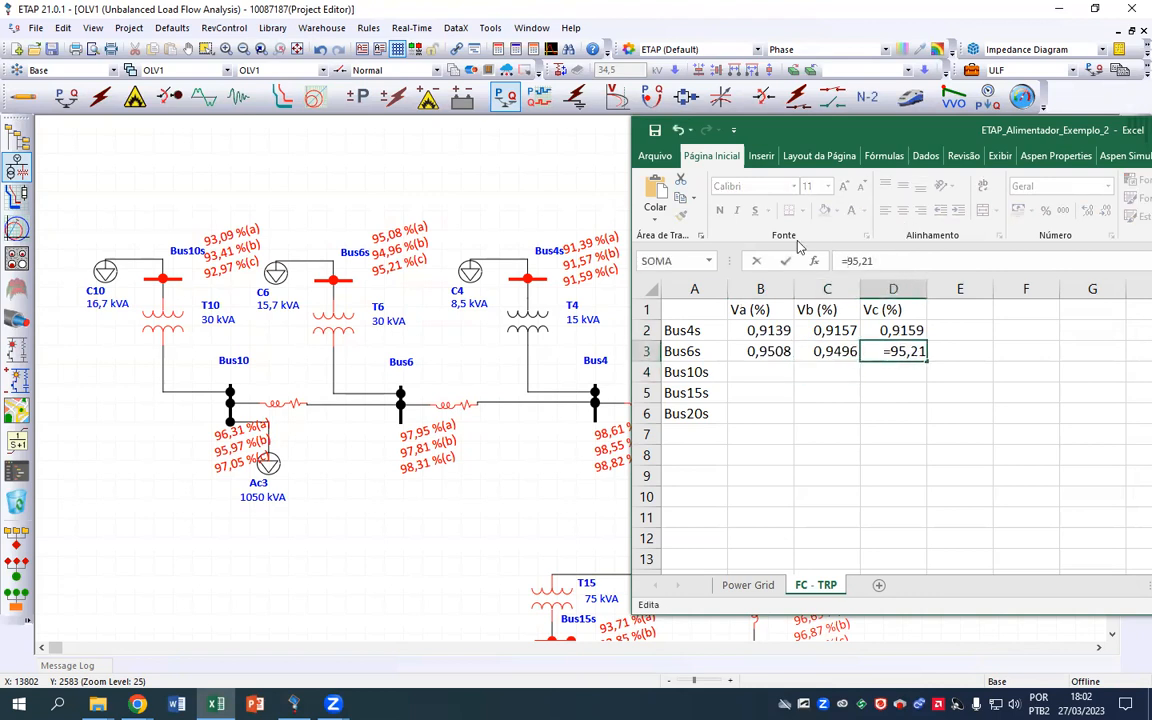
pyautogui.click(893, 264)
pyautogui.write('/100')
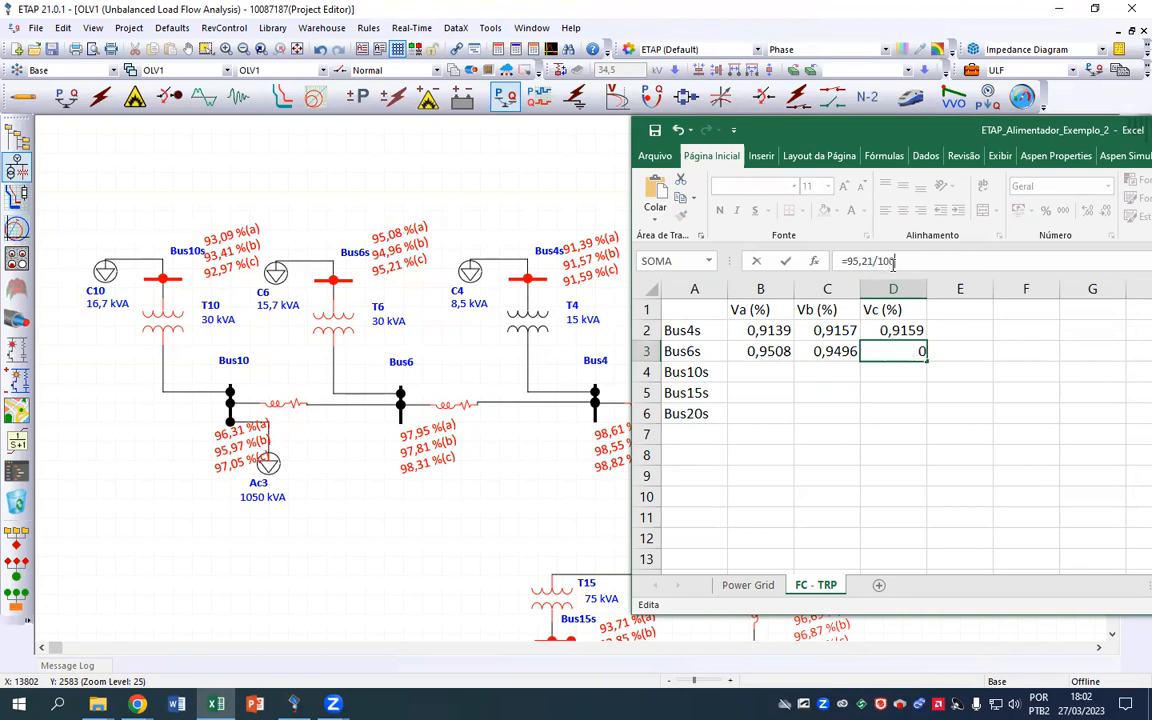
pyautogui.press('Return')
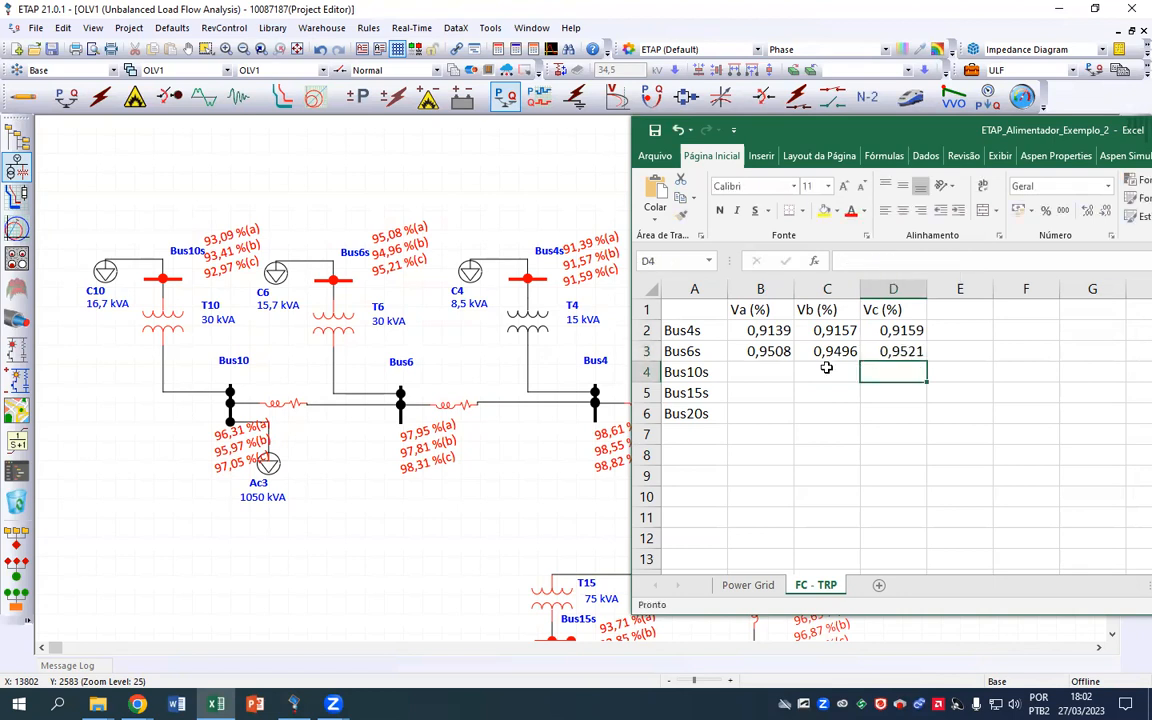
# Format the bus voltage cells B2:D6 as percentages
pyautogui.click(788, 370)
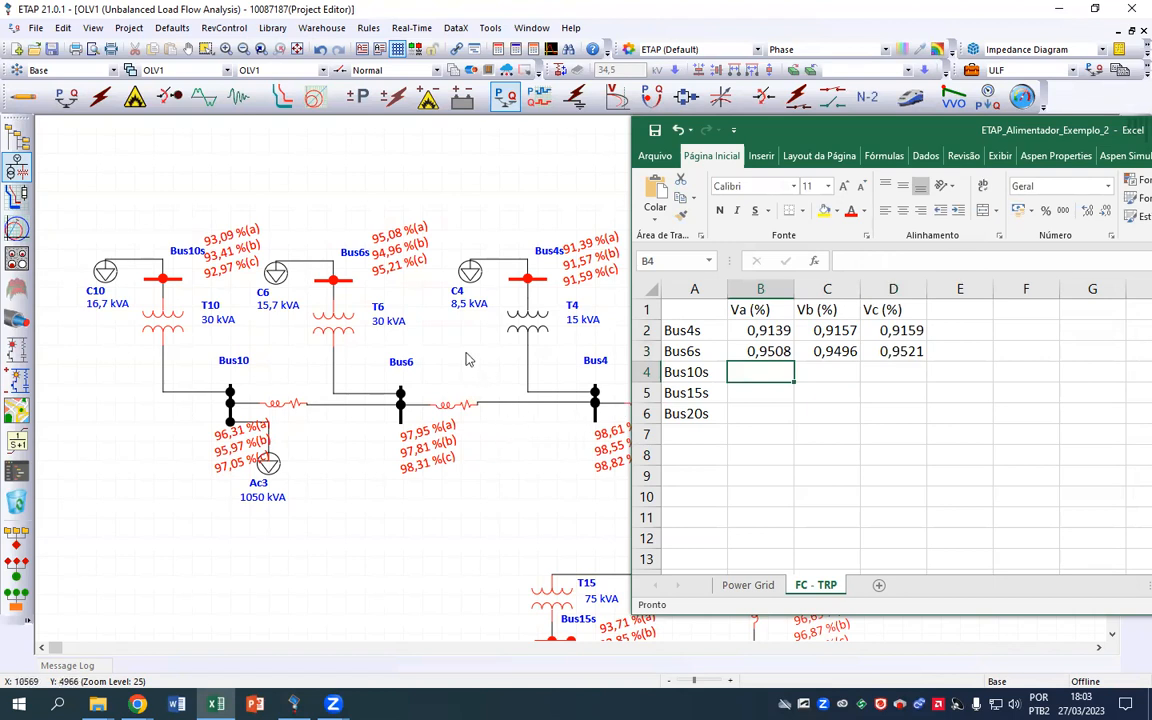
pyautogui.moveTo(738, 331); pyautogui.dragTo(913, 407)
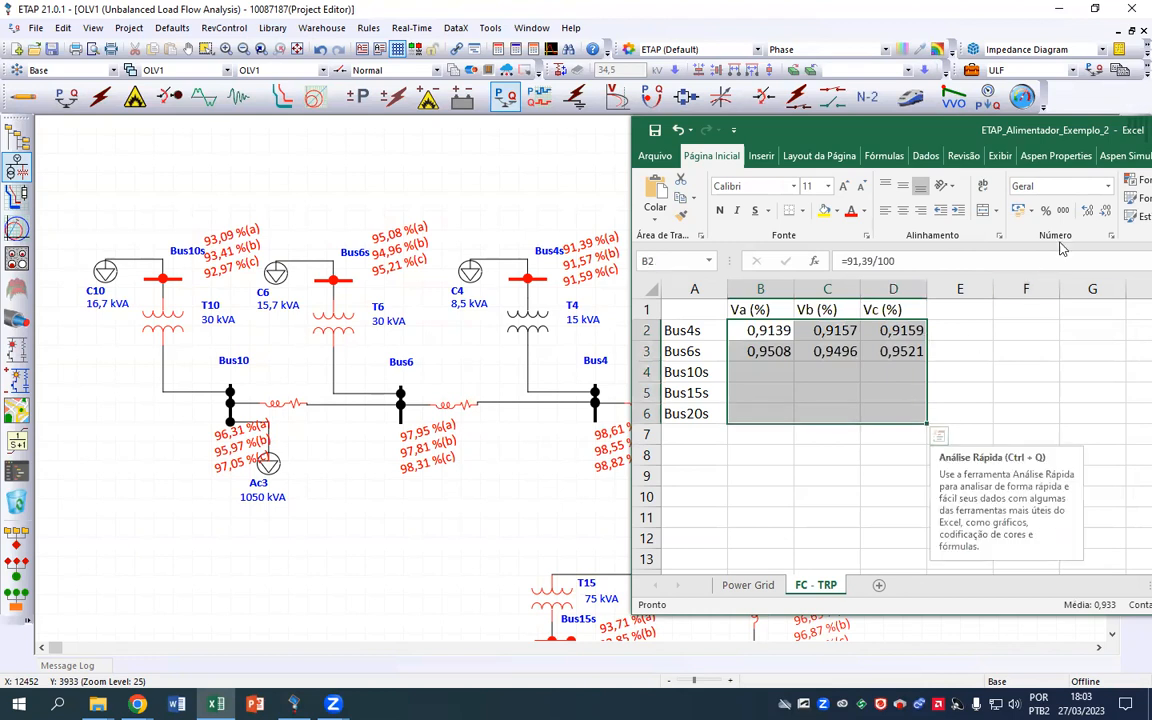
pyautogui.hotkey('ctrl', 'shift', '5')
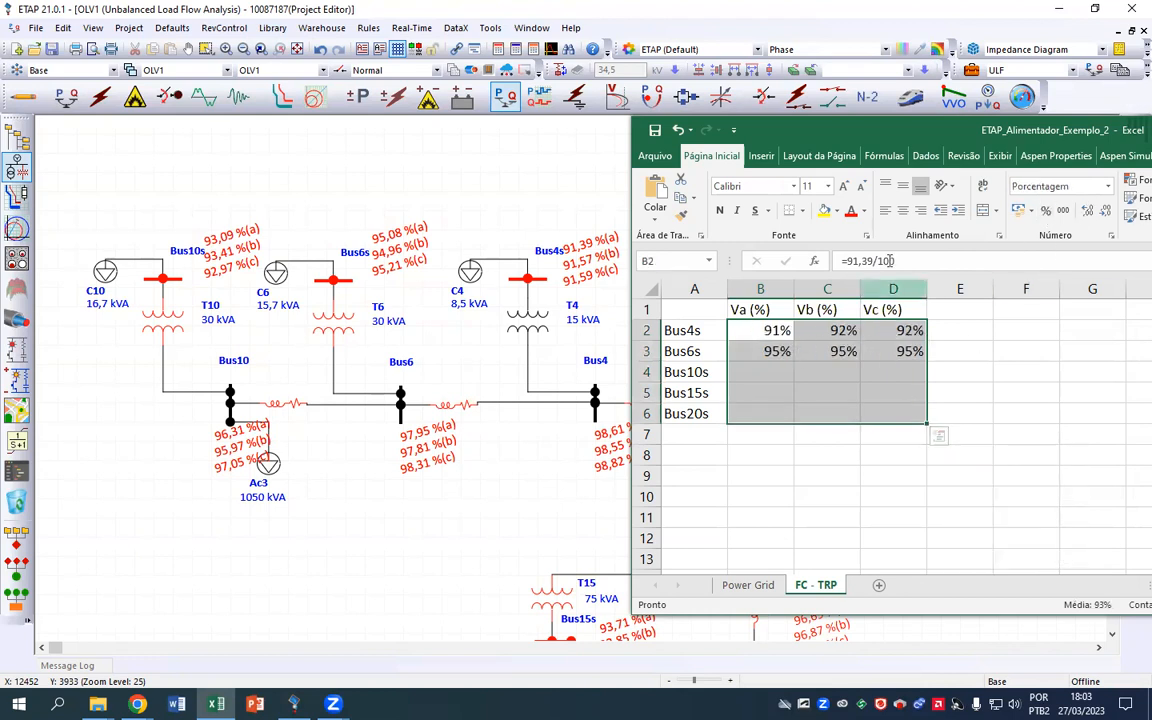
pyautogui.click(918, 330)
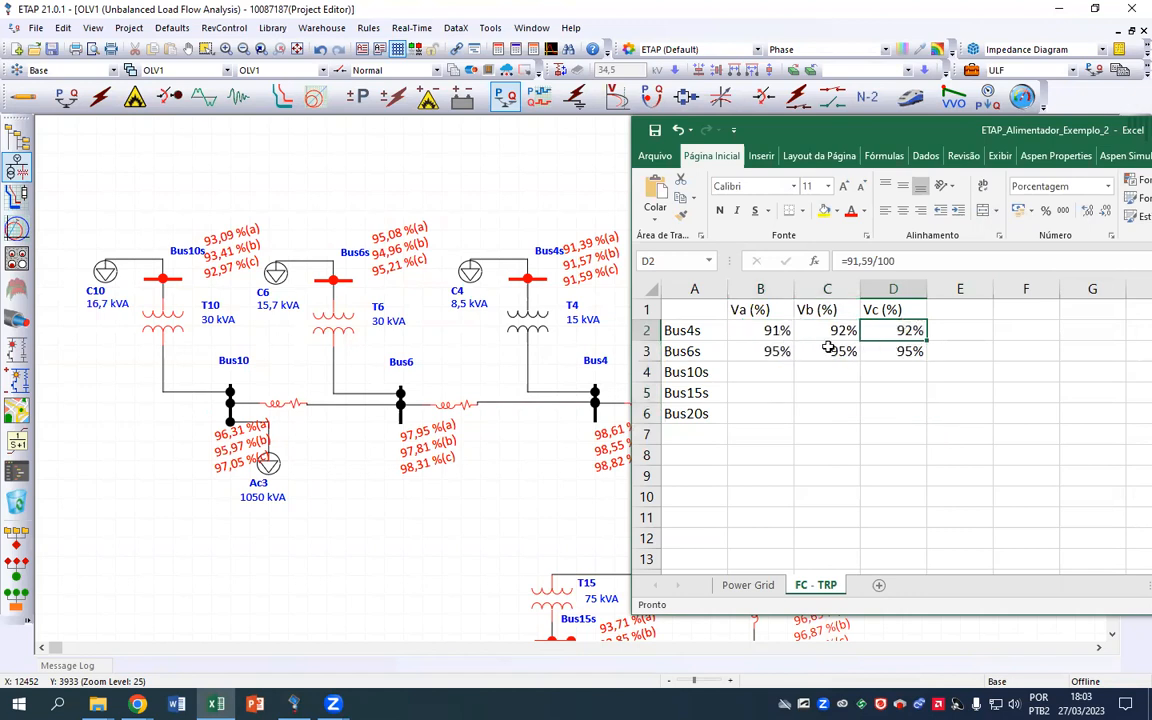
# Enter the Bus10s voltages in row 4 as 93% for Va, 93% for Vb and 93% for Vc
pyautogui.click(778, 376)
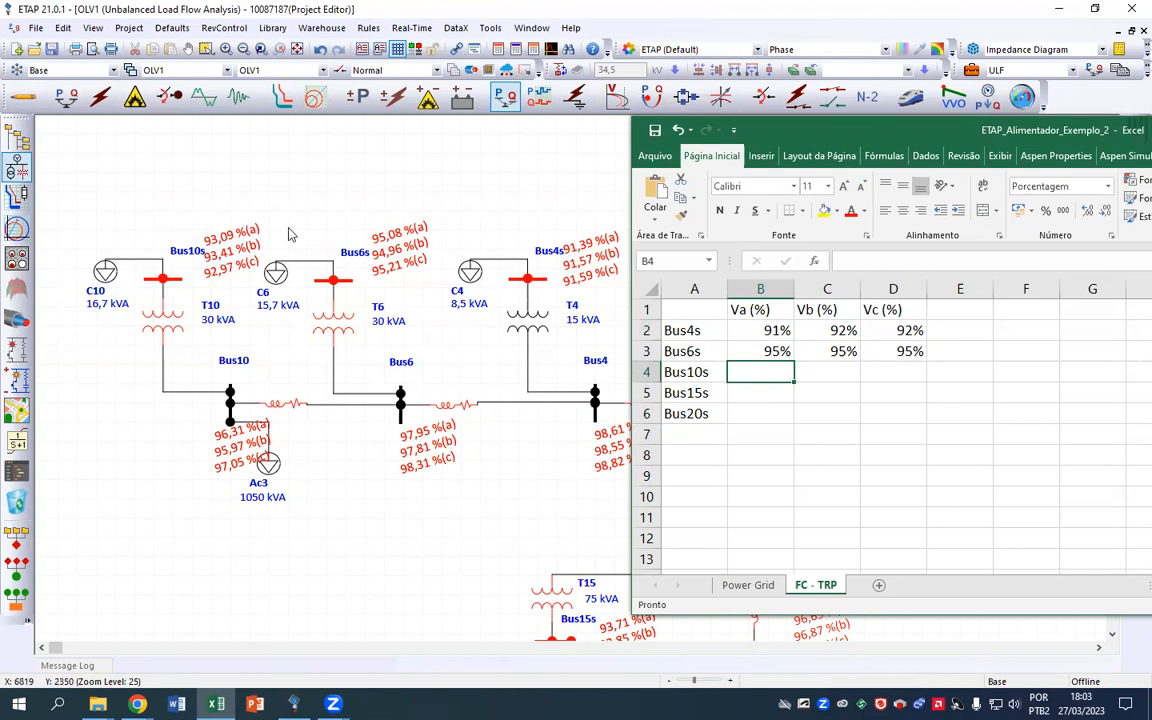
pyautogui.write('93')
pyautogui.press('Return')
pyautogui.press('Up')
pyautogui.press('Right')
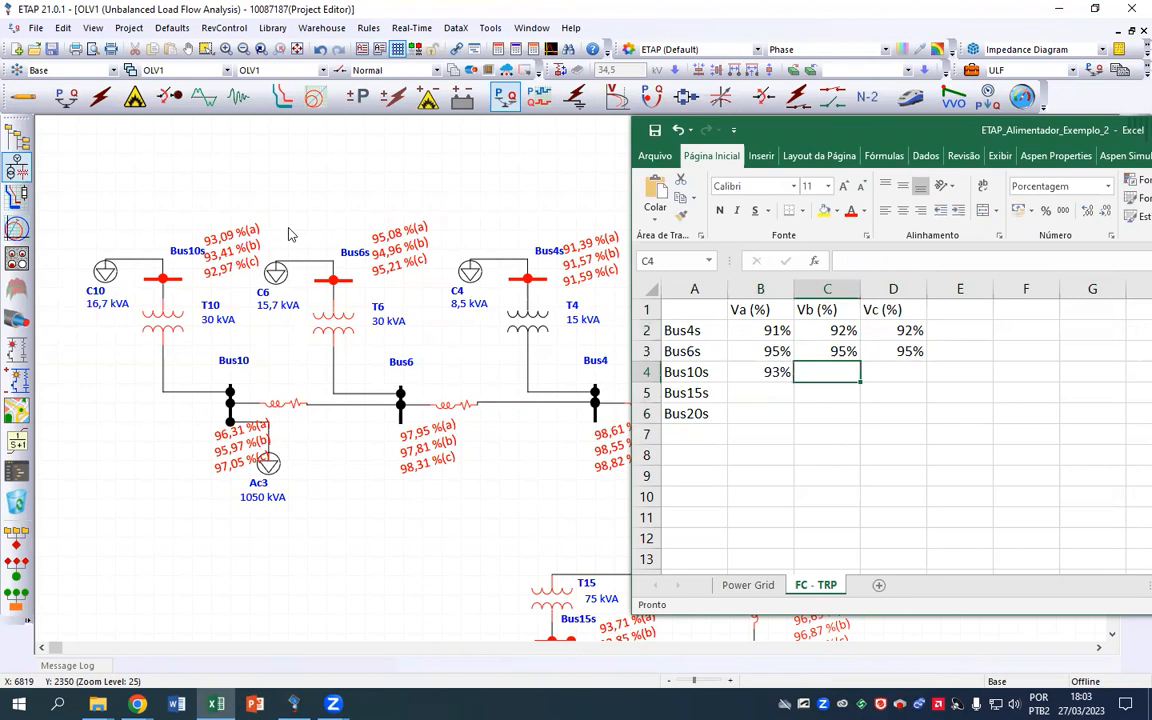
pyautogui.write('93')
pyautogui.press('Return')
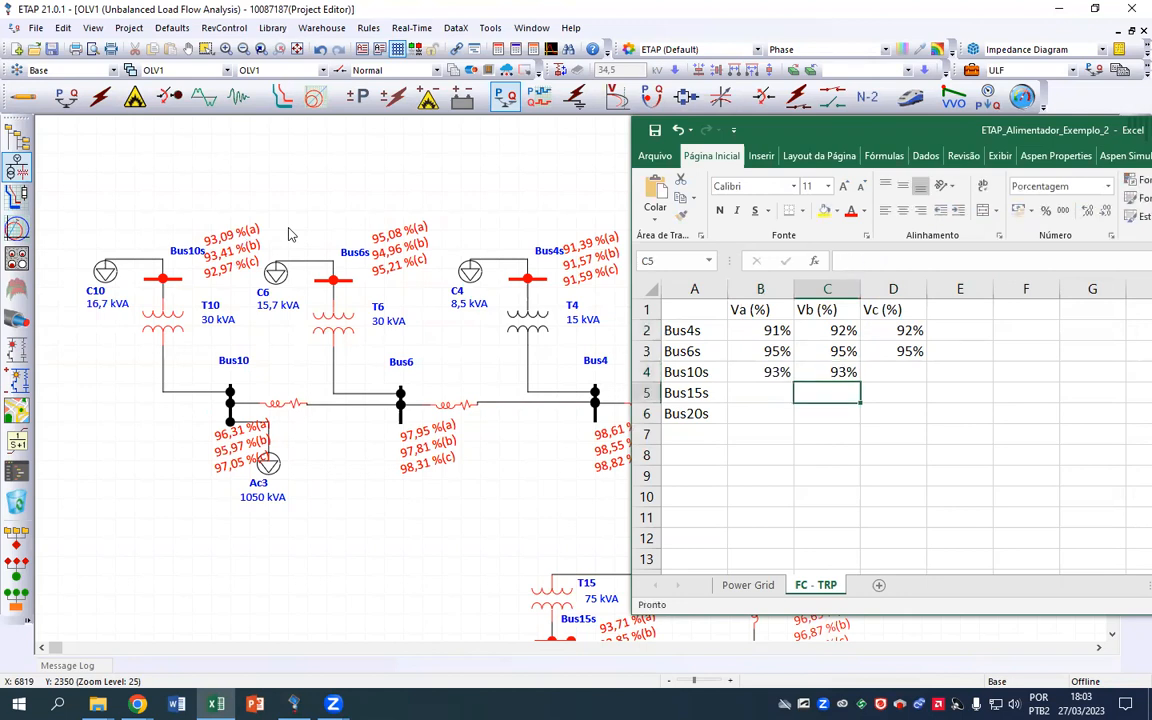
pyautogui.press('Up')
pyautogui.press('Right')
pyautogui.write('93')
pyautogui.press('Return')
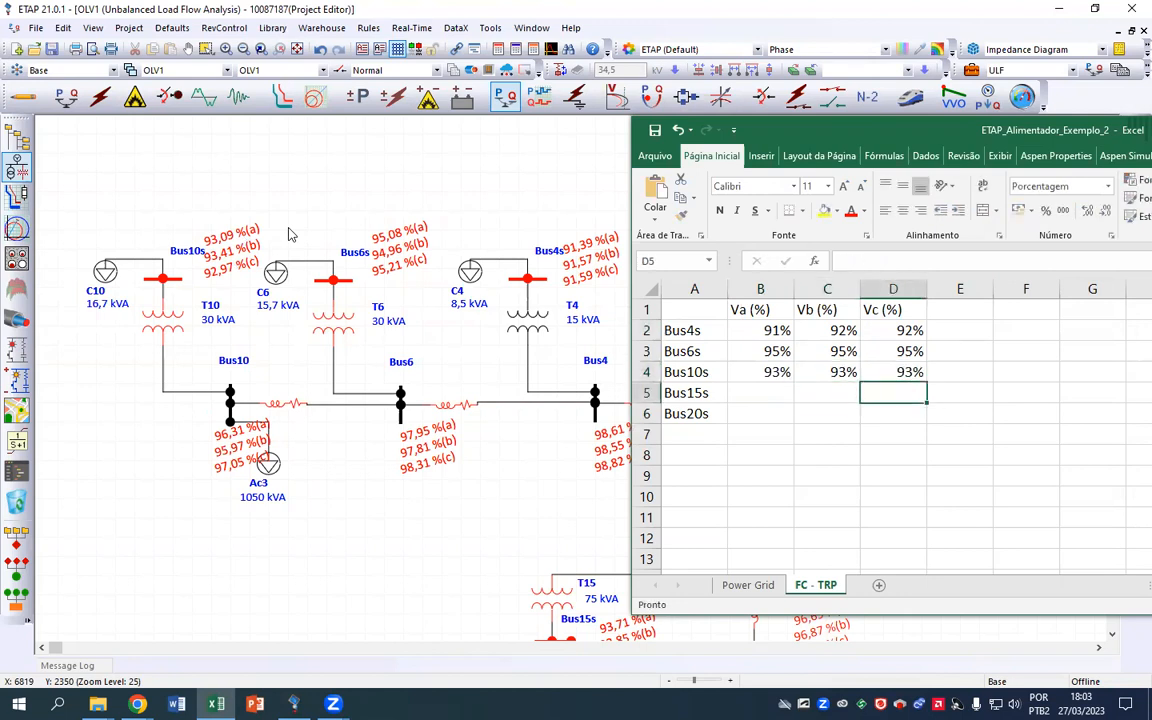
# Arrange the spreadsheet beside the Bus15s and Bus20s results of the ETAP one-line diagram, with cell B5 selected
pyautogui.press('Left')
pyautogui.press('Left')
pyautogui.moveTo(807, 137); pyautogui.dragTo(209, 58)
pyautogui.scroll(-2, 848, 432)
pyautogui.scroll(2, 846, 416)
pyautogui.click(952, 410)
pyautogui.scroll(-5, 890, 429)
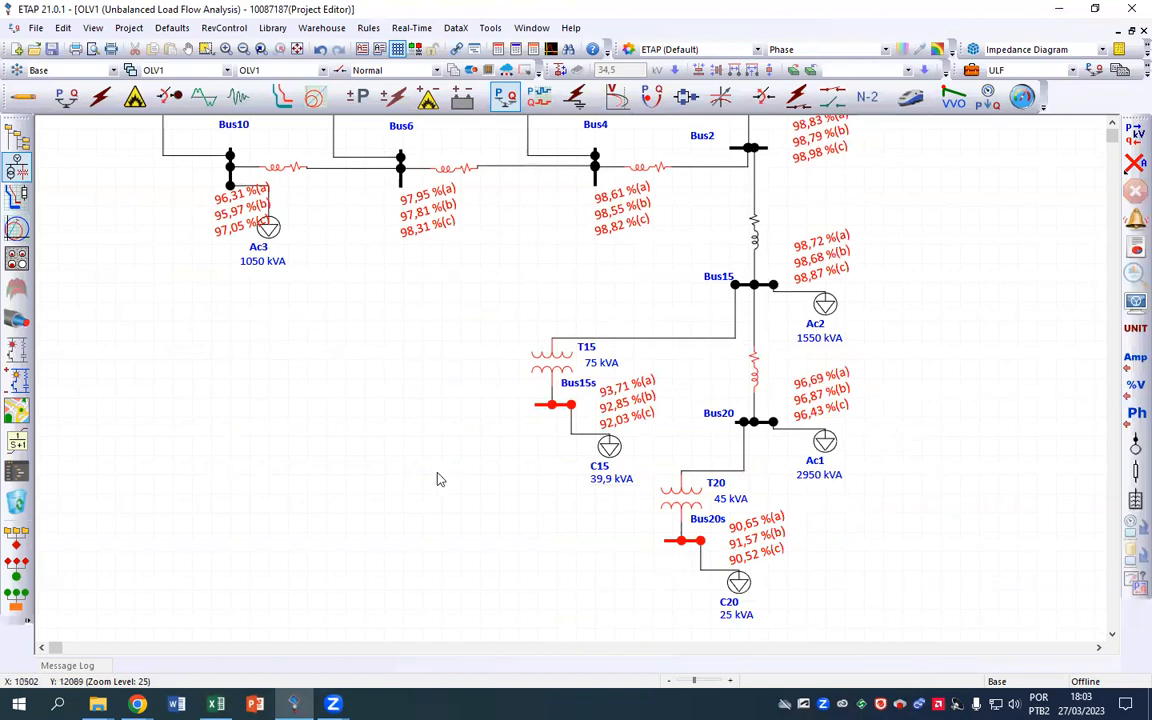
pyautogui.click(216, 704)
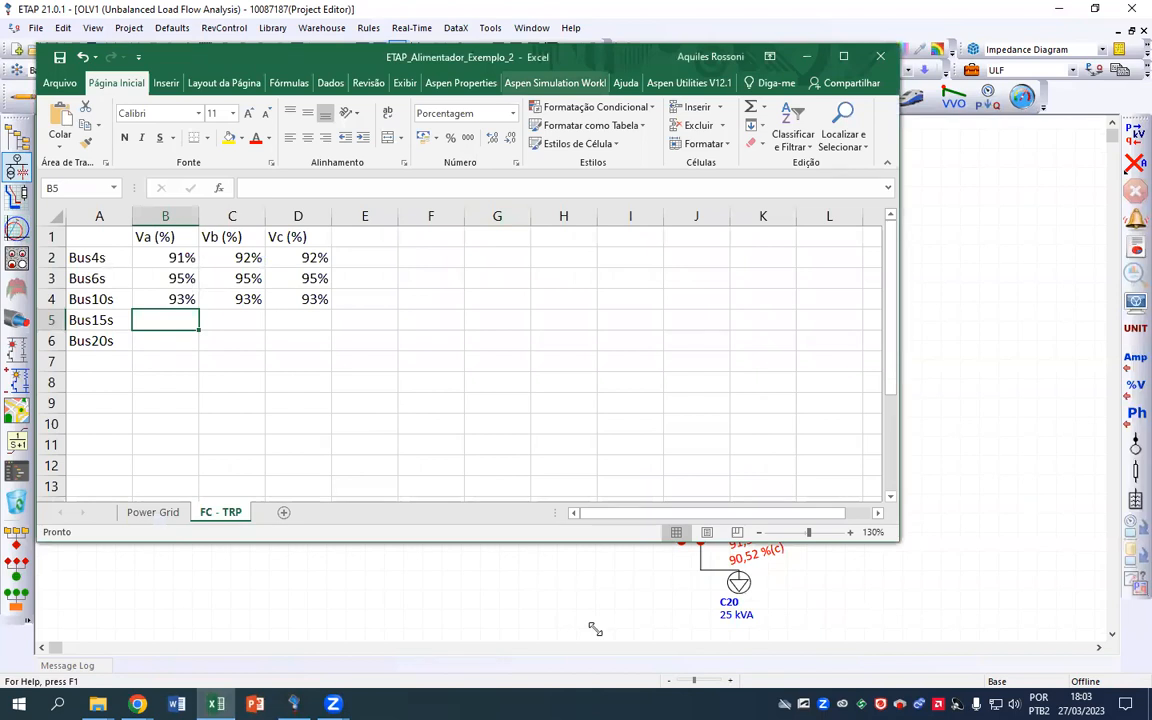
pyautogui.moveTo(595, 628); pyautogui.dragTo(521, 654)
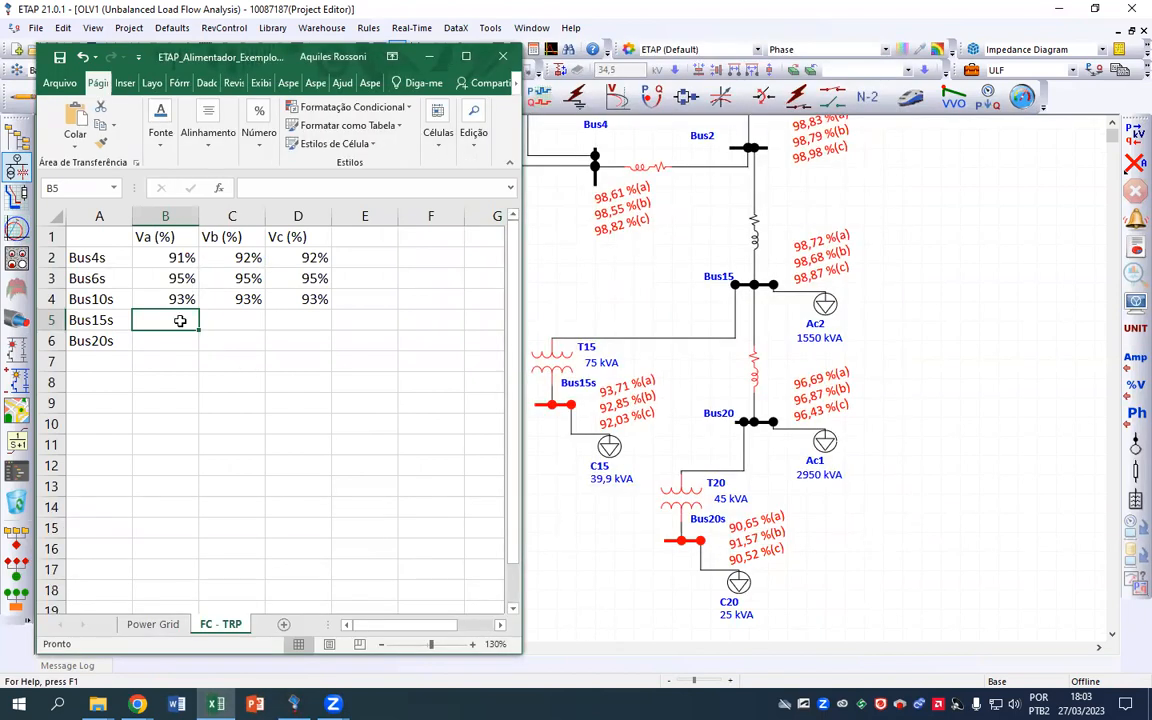
# Enter the Bus15s voltages in row 5 as 94% for Va, 93% for Vb and 92% for Vc
pyautogui.write('94')
pyautogui.press('Return')
pyautogui.press('Up')
pyautogui.press('Right')
pyautogui.write('93')
pyautogui.press('Tab')
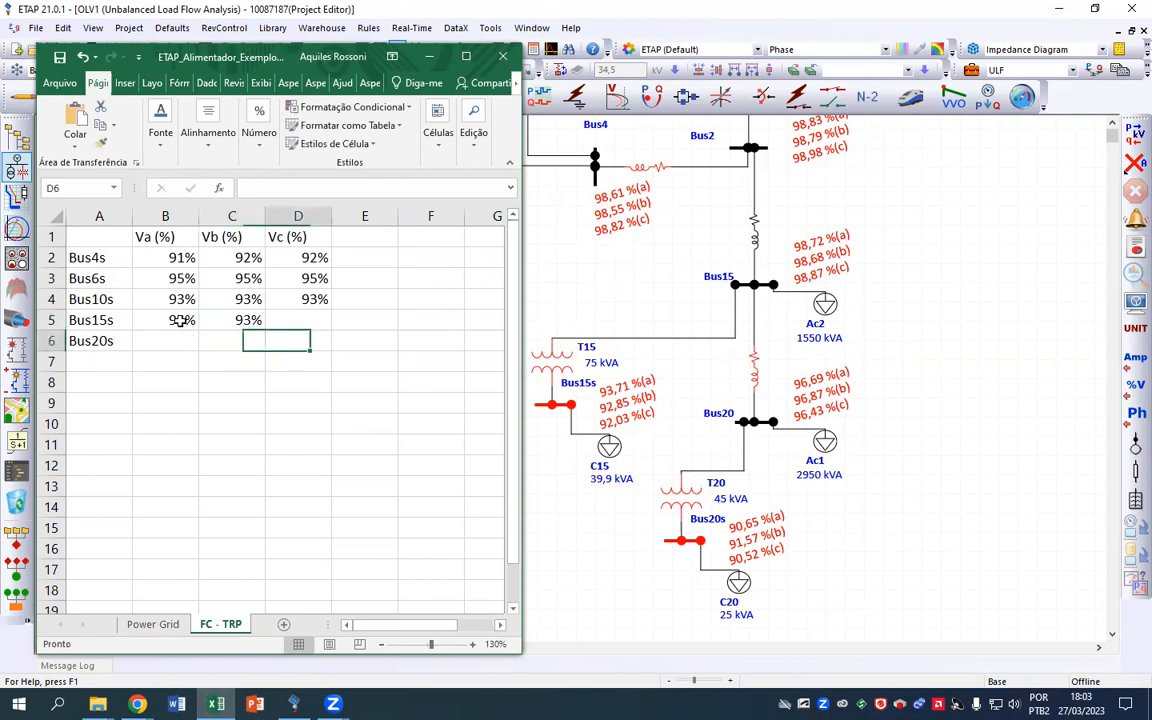
pyautogui.write('92')
pyautogui.press('Return')
pyautogui.press('Left')
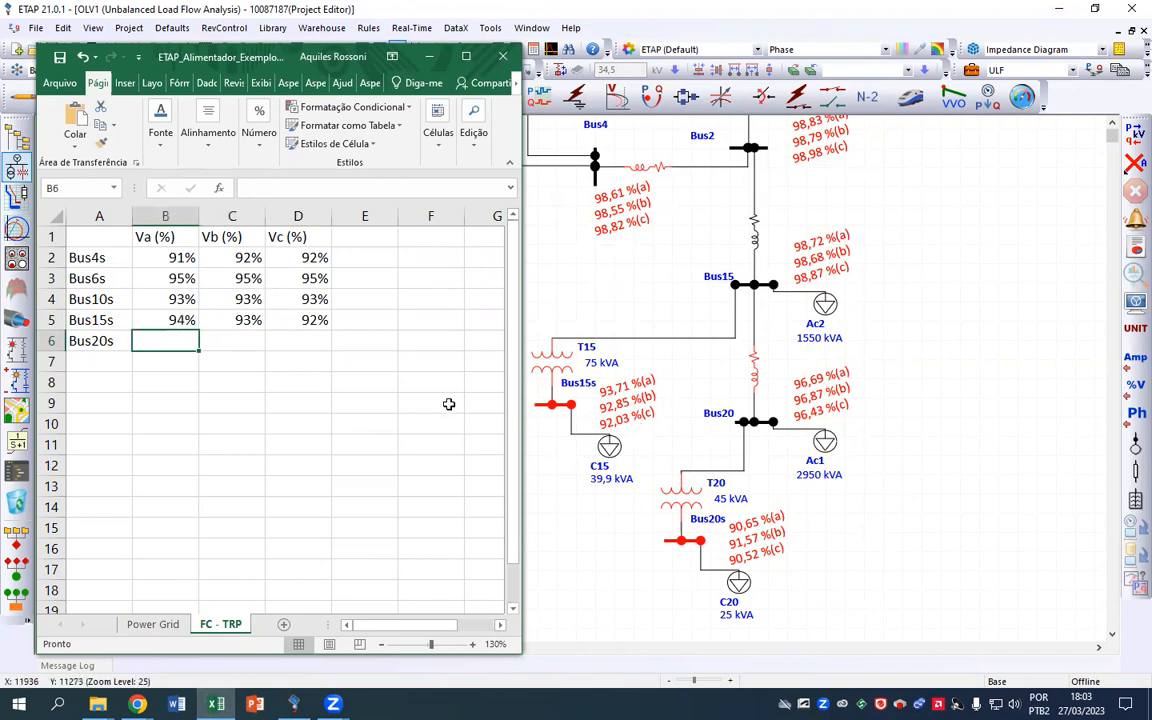
# Enter the Bus20s voltages in row 6 as 91% for Va, 92% for Vb and 91% for Vc
pyautogui.write('90')
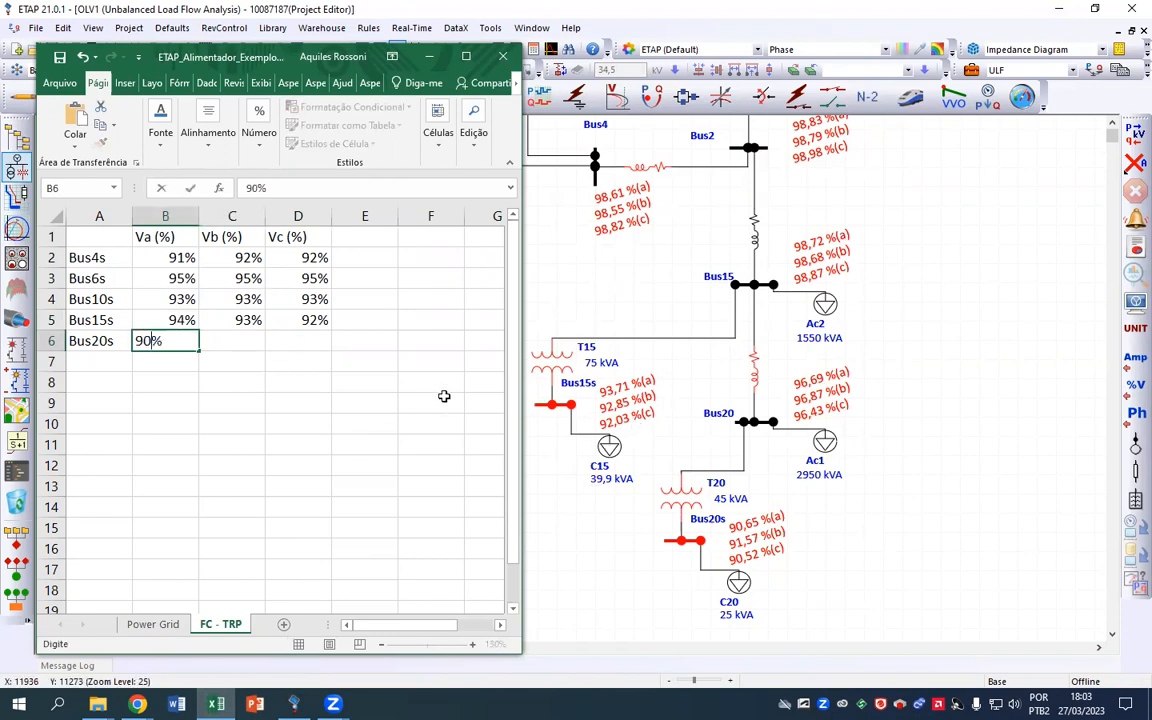
pyautogui.press('BackSpace')
pyautogui.write('1')
pyautogui.press('Return')
pyautogui.press('Right')
pyautogui.press('Up')
pyautogui.write('92')
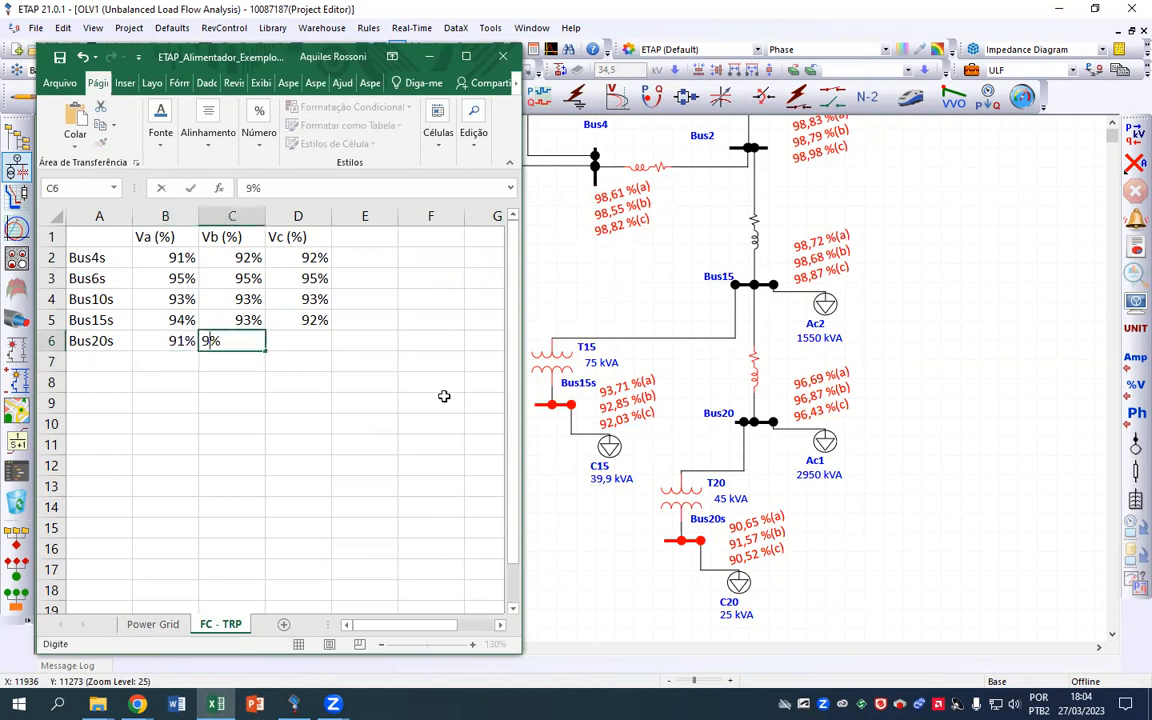
pyautogui.press('Return')
pyautogui.press('Right')
pyautogui.press('Up')
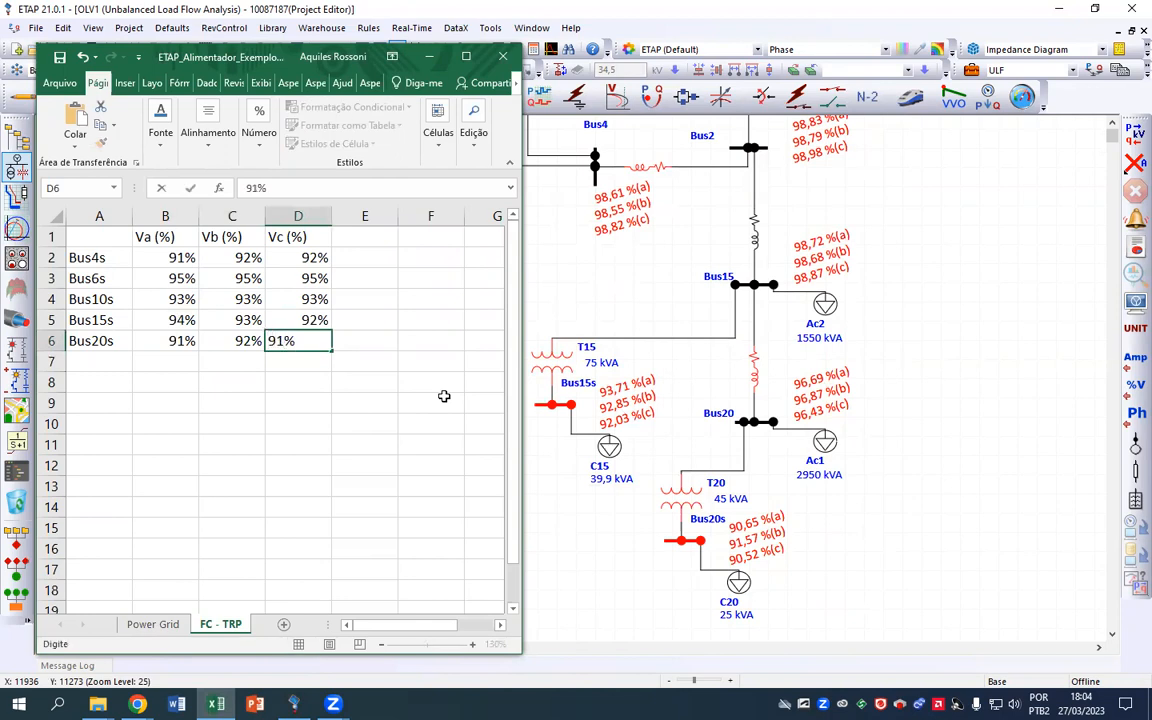
pyautogui.press('Return')
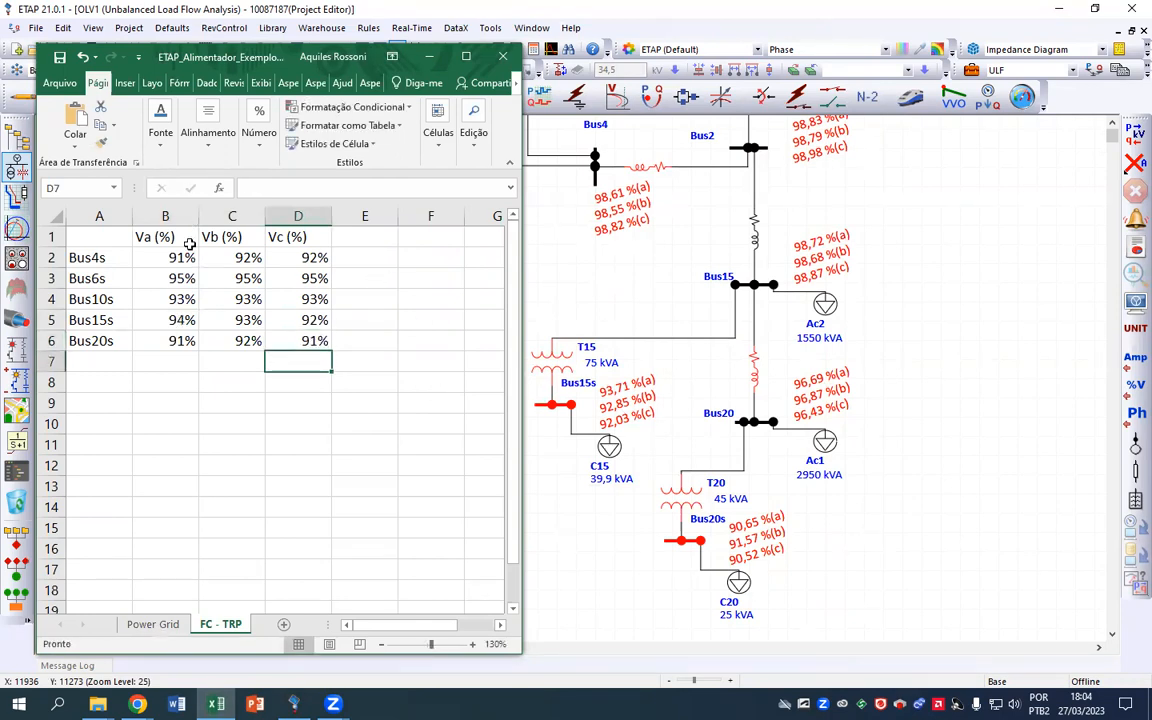
# Maximize the spreadsheet window and center the Va, Vb and Vc headers in B1:D1
pyautogui.doubleClick(412, 52)
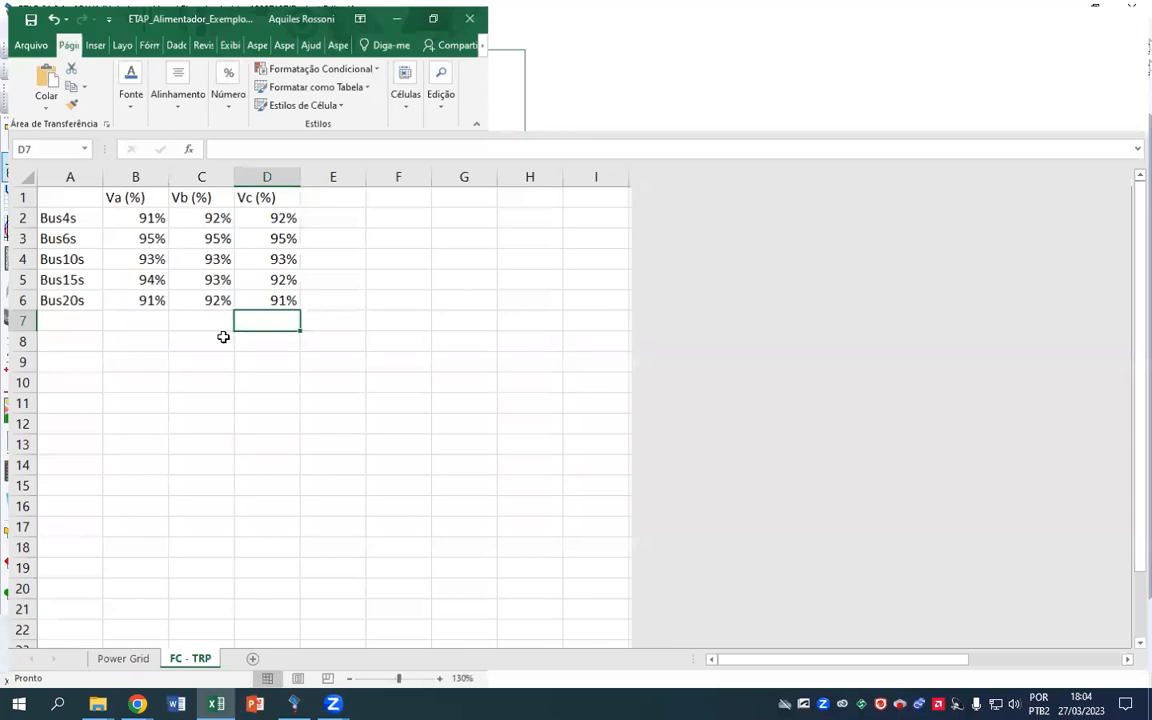
pyautogui.moveTo(121, 190); pyautogui.dragTo(240, 190)
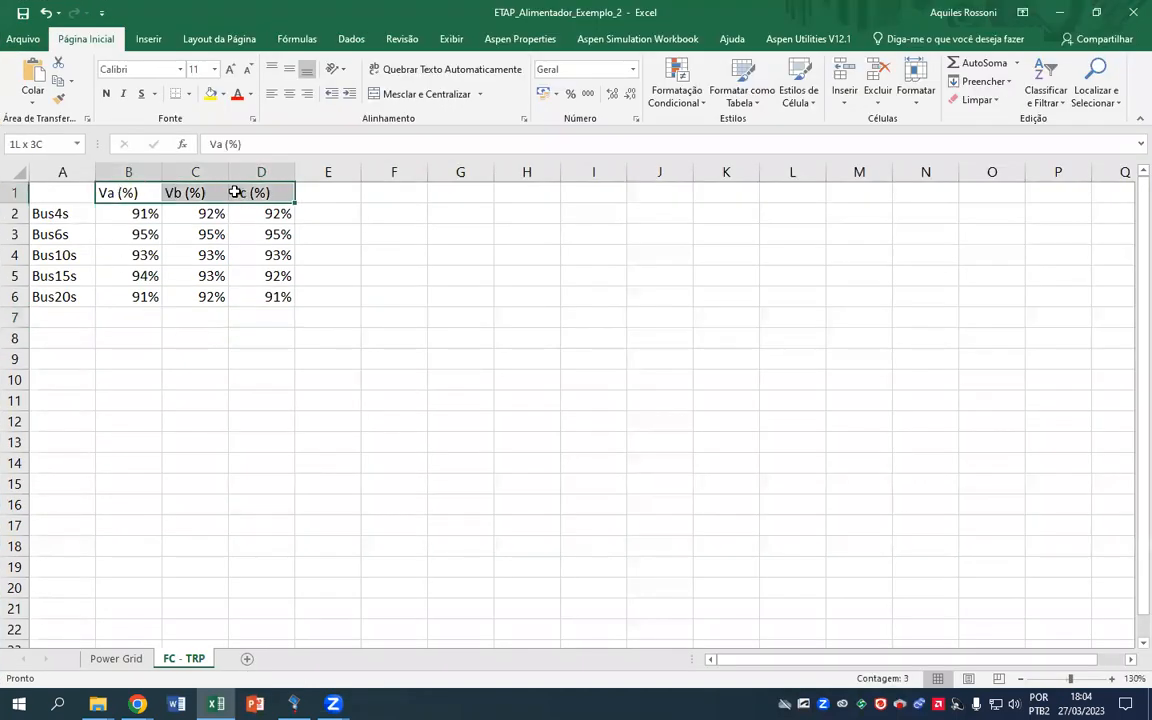
pyautogui.click(285, 93)
# Move the whole voltage table A1:D6 down one row so that it starts at A2
pyautogui.moveTo(62, 192); pyautogui.dragTo(263, 293)
pyautogui.hotkey('ctrl', 'x')
pyautogui.click(50, 214)
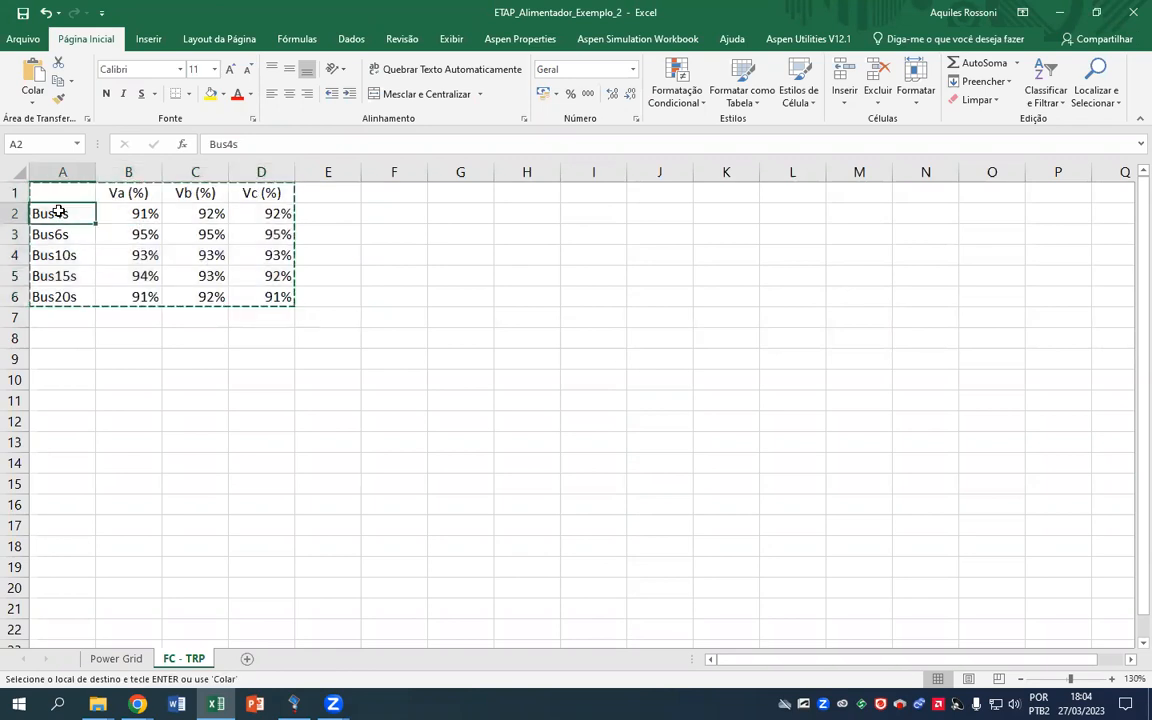
pyautogui.hotkey('ctrl', 'v')
pyautogui.click(200, 231)
# Merge and center B1:D1 and enter the heading "Fora Ponta" above the phase voltage columns
pyautogui.moveTo(116, 193); pyautogui.dragTo(247, 194)
pyautogui.click(422, 93)
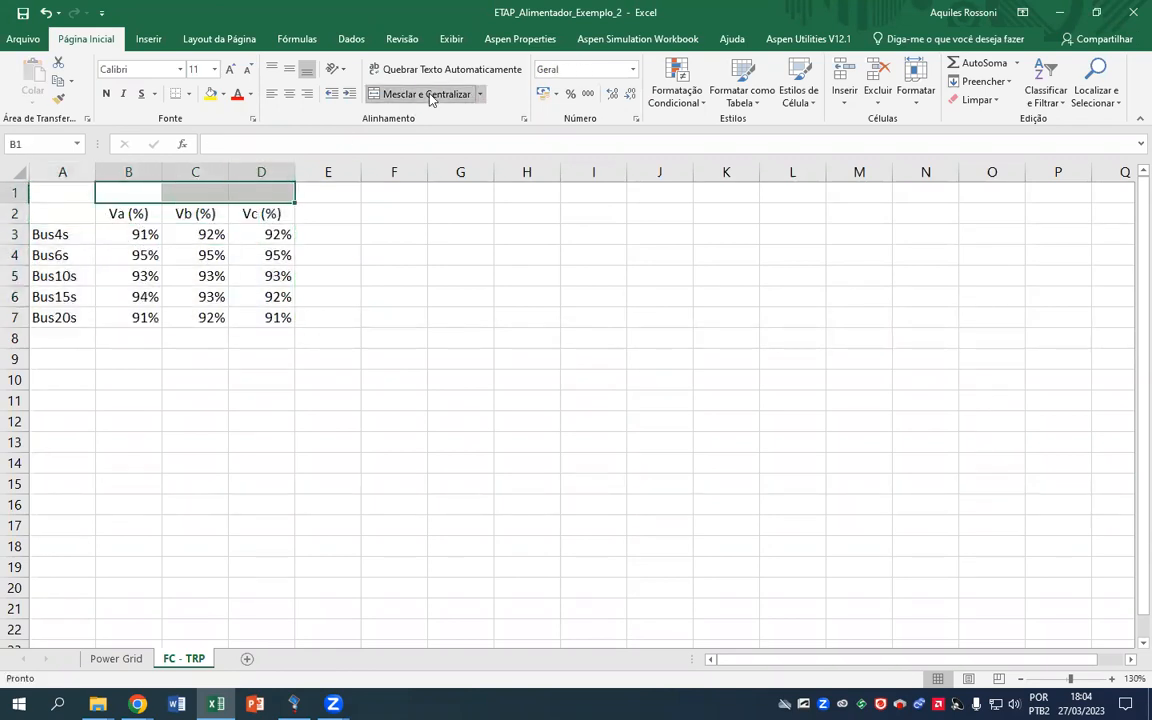
pyautogui.doubleClick(228, 196)
pyautogui.write('Fora Ponta')
pyautogui.press('Return')
# Copy the two-row header block B1:D2 to E1 and to H1
pyautogui.click(228, 195)
pyautogui.press('Right')
pyautogui.press('Left')
pyautogui.hotkey('shift', 'Down')
pyautogui.hotkey('ctrl', 'c')
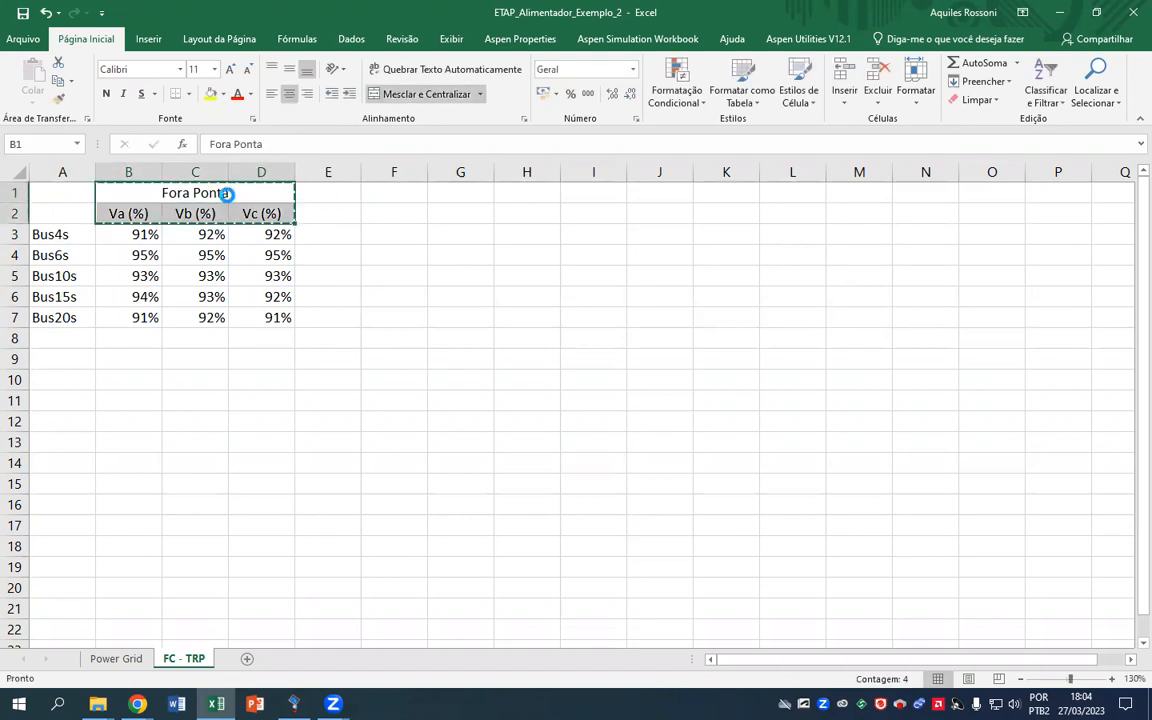
pyautogui.press('Right')
pyautogui.hotkey('ctrl', 'v')
pyautogui.press('Right')
pyautogui.hotkey('ctrl', 'v')
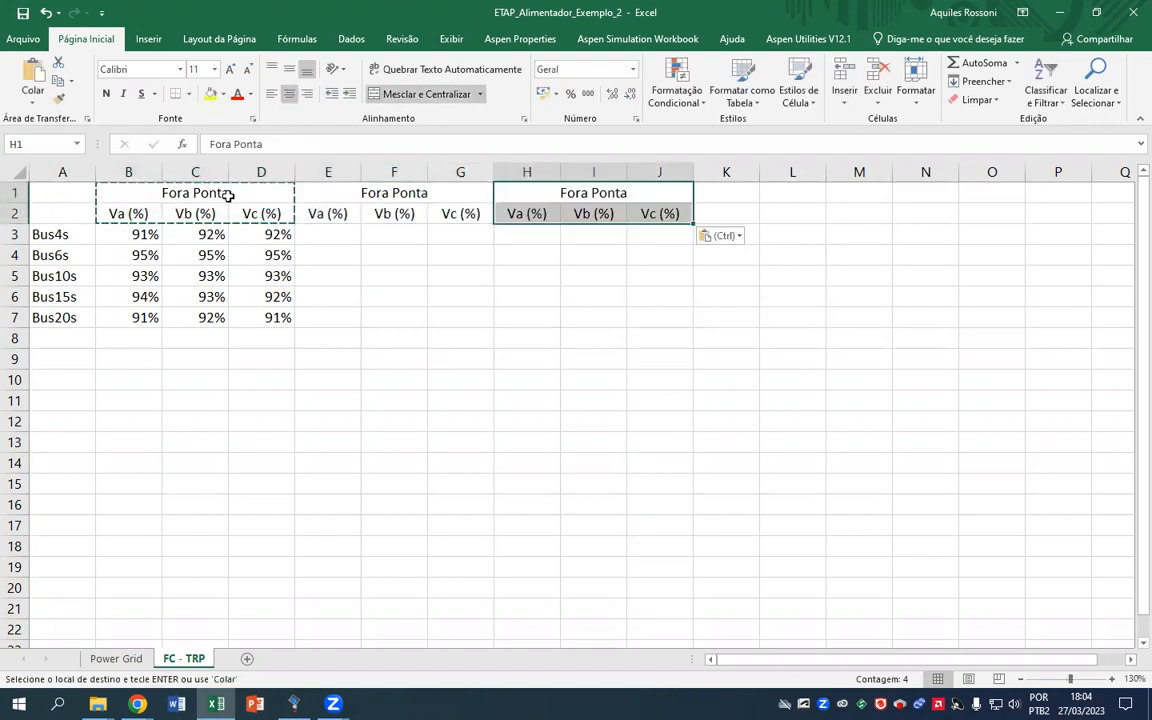
# Rename the merged heading in E1 to "Intermediária"
pyautogui.press('Escape')
pyautogui.press('Left')
pyautogui.write('In')
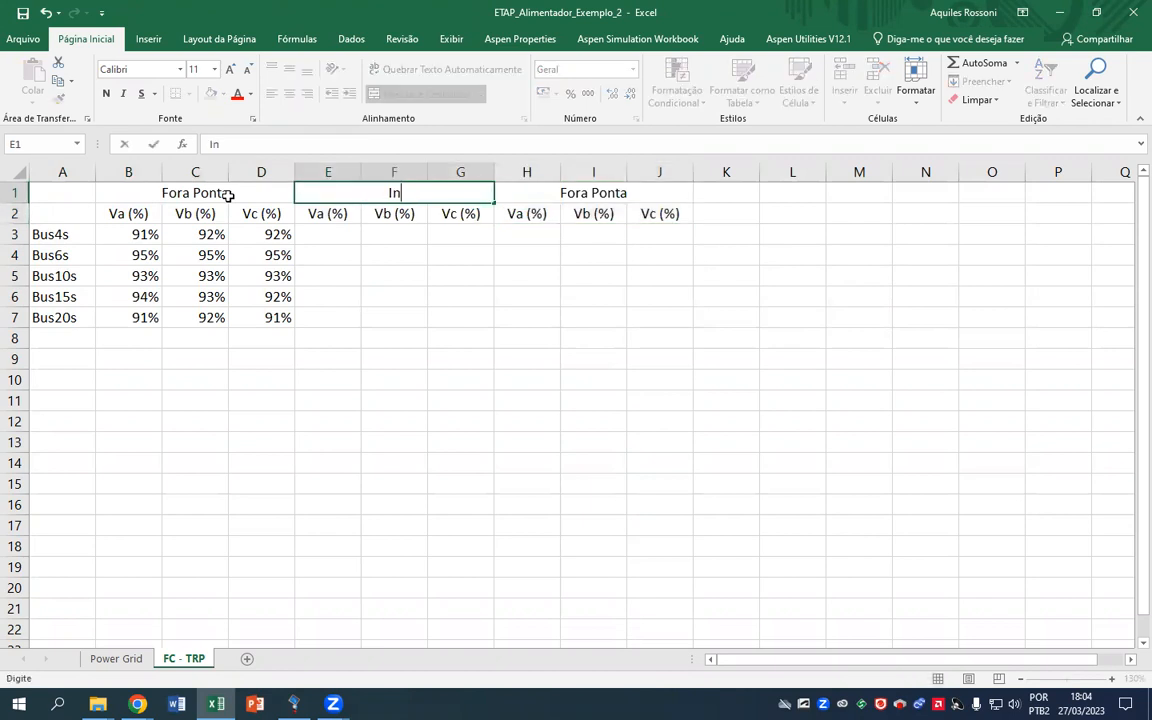
pyautogui.write('termediária')
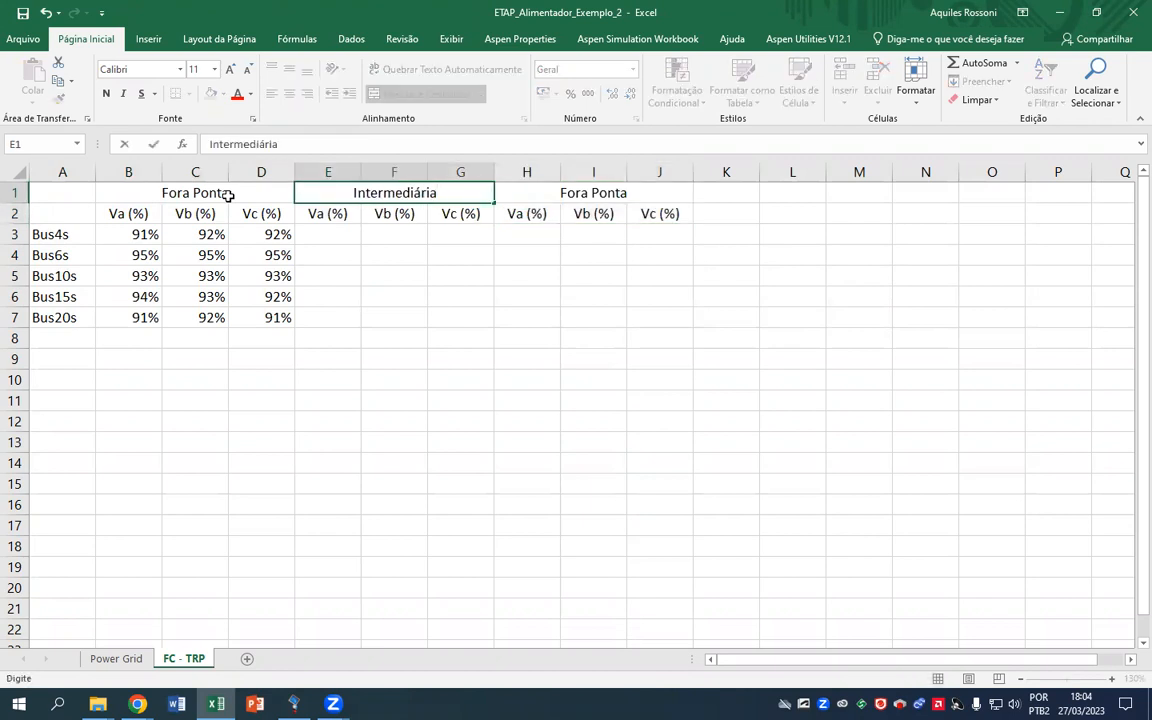
pyautogui.press('Return')
pyautogui.press('Right')
pyautogui.press('Up')
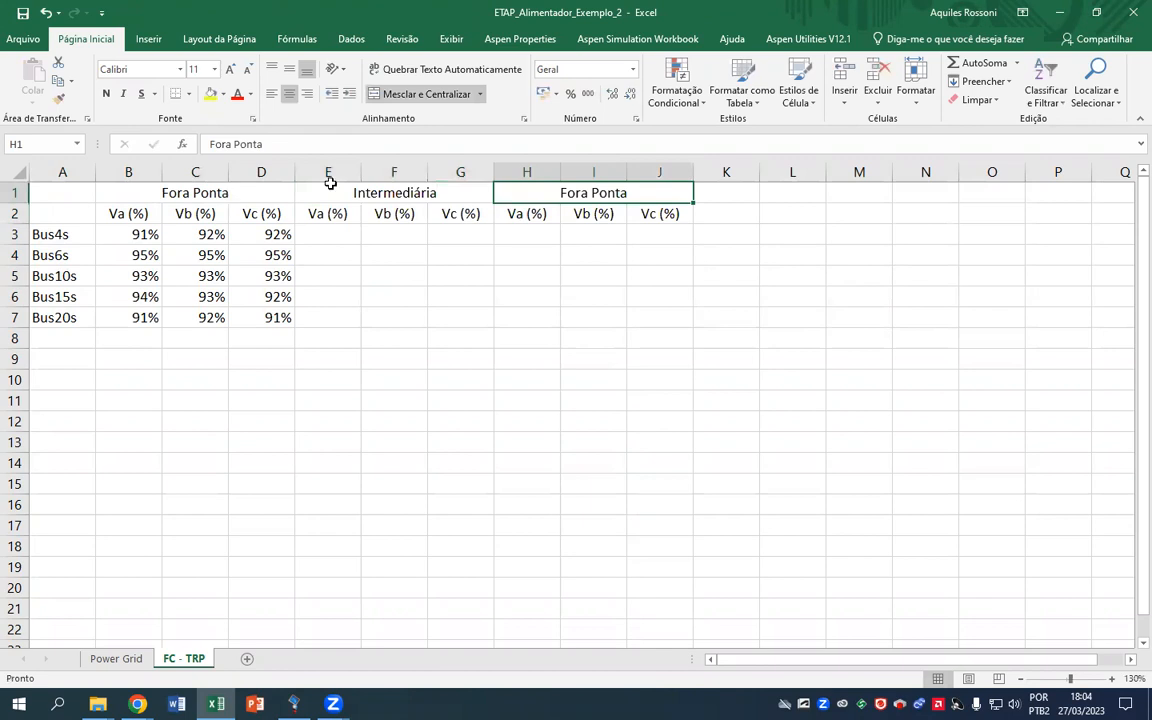
# Shorten the merged heading in H1 to "Ponta"
pyautogui.doubleClick(591, 194)
pyautogui.press('BackSpace')
pyautogui.press('BackSpace')
pyautogui.press('BackSpace')
pyautogui.press('BackSpace')
pyautogui.press('BackSpace')
pyautogui.press('Return')
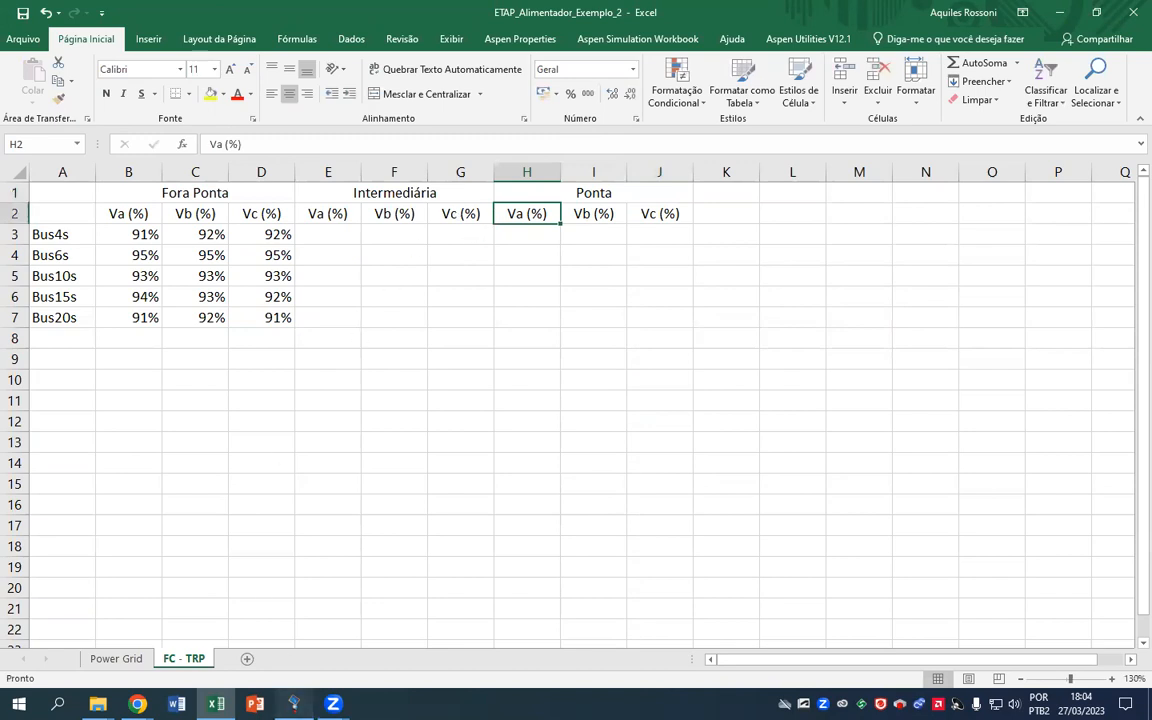
# In ETAP, set the ULF study case's loading category to Intermediária and run the unbalanced load flow
pyautogui.click(300, 704)
pyautogui.scroll(2, 787, 128)
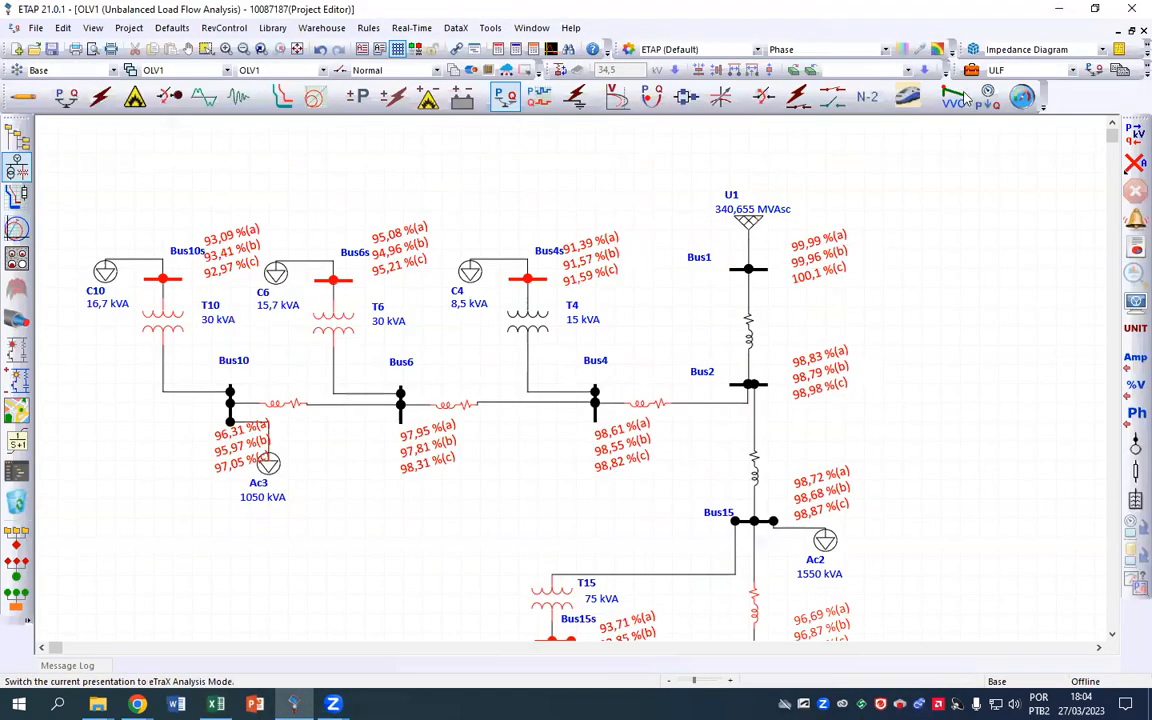
pyautogui.click(971, 70)
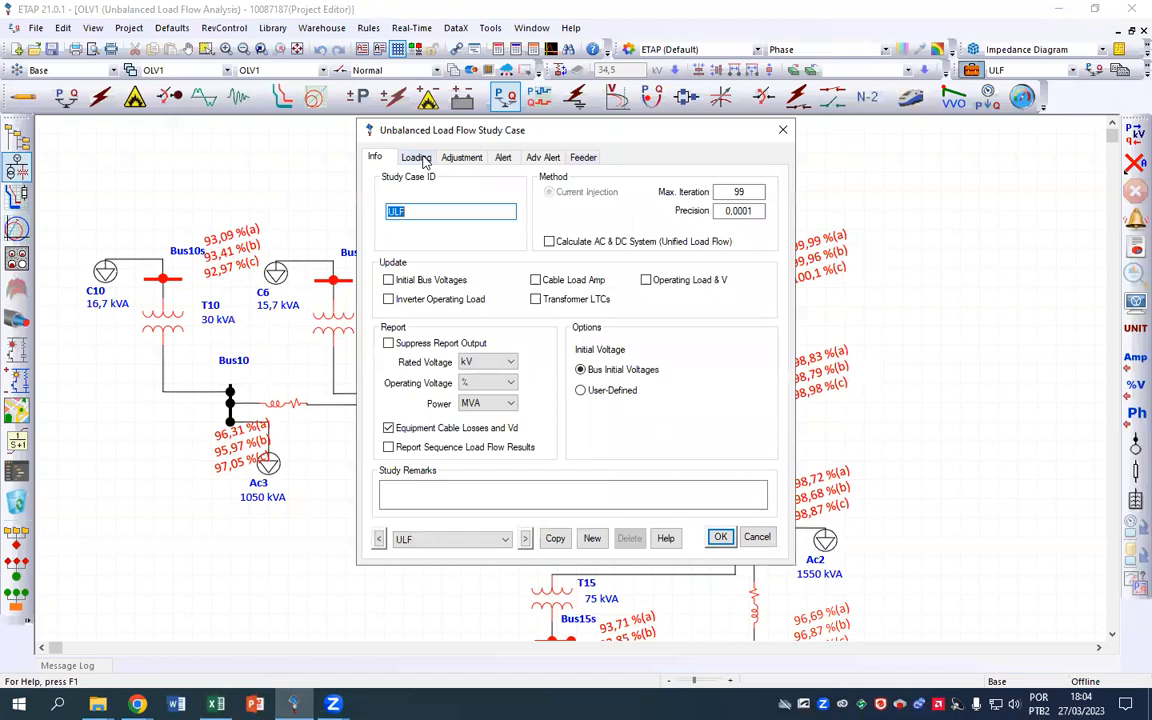
pyautogui.click(418, 158)
pyautogui.click(488, 199)
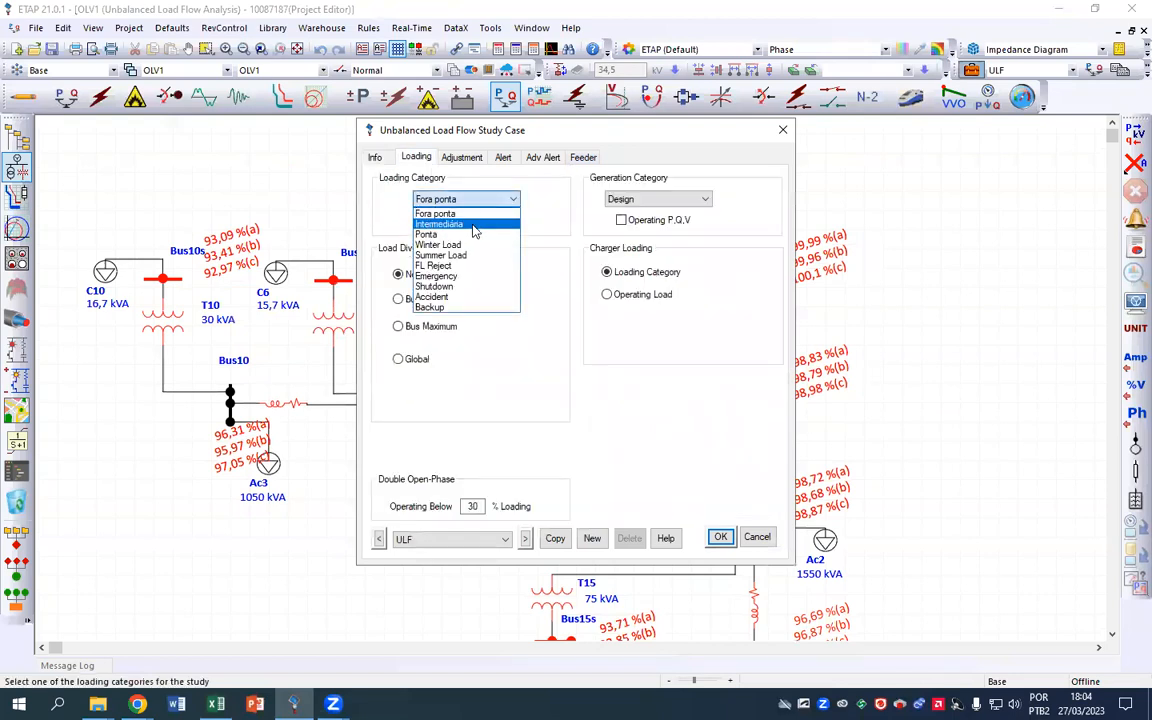
pyautogui.click(474, 224)
pyautogui.click(719, 537)
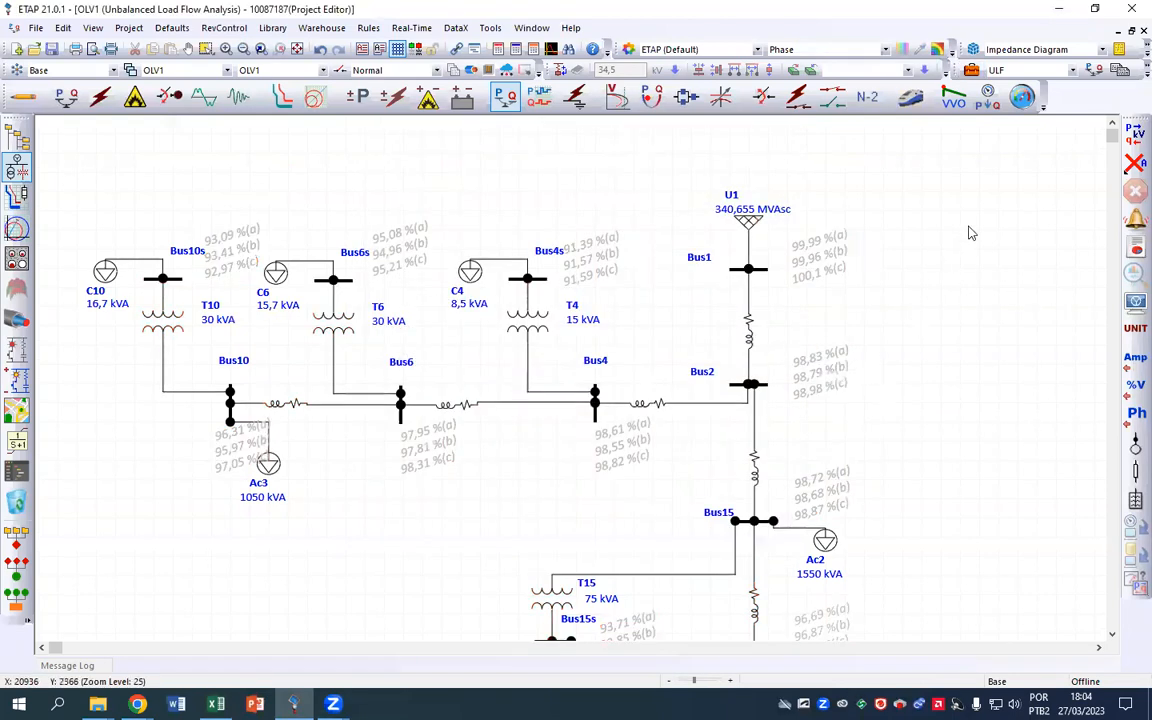
pyautogui.click(1136, 133)
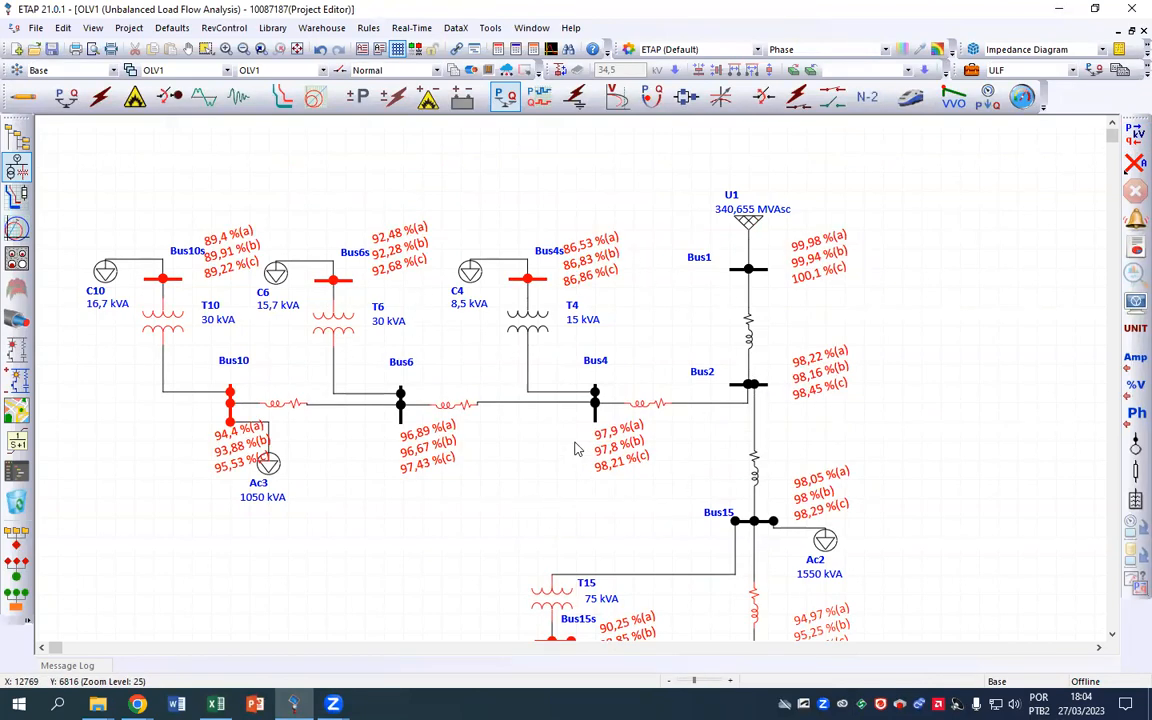
pyautogui.scroll(-2, 576, 449)
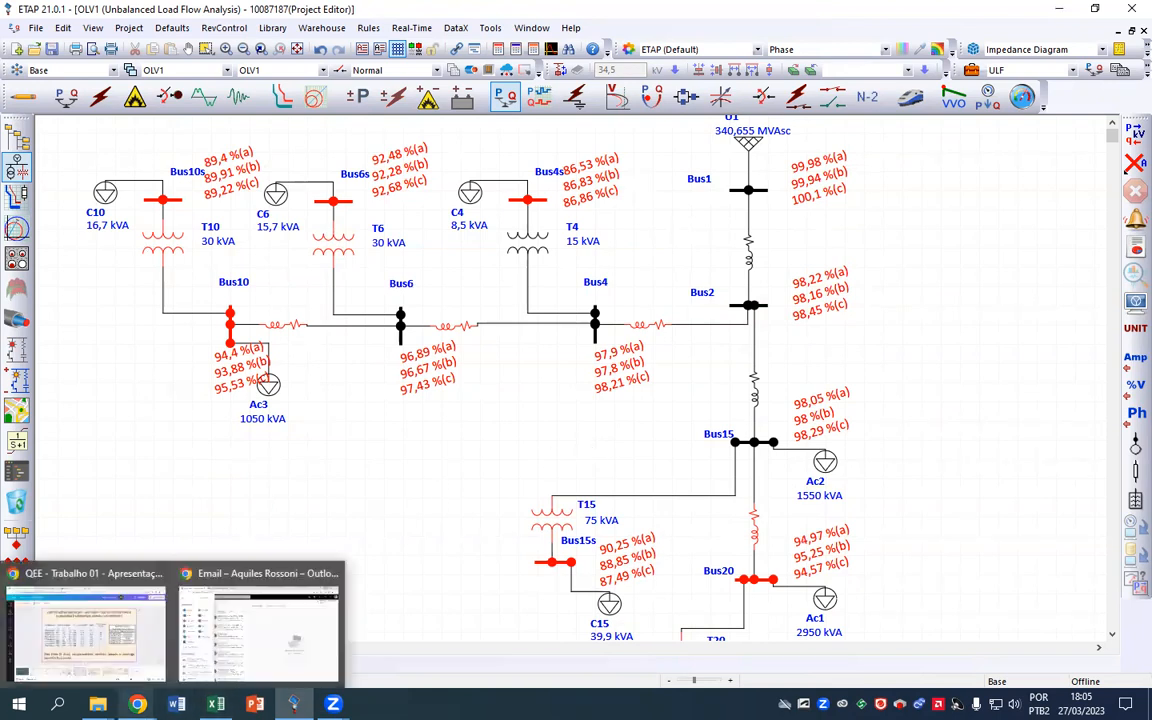
# Switch back to ETAP to view the load flow voltages on the one-line diagram
pyautogui.moveTo(333, 704)
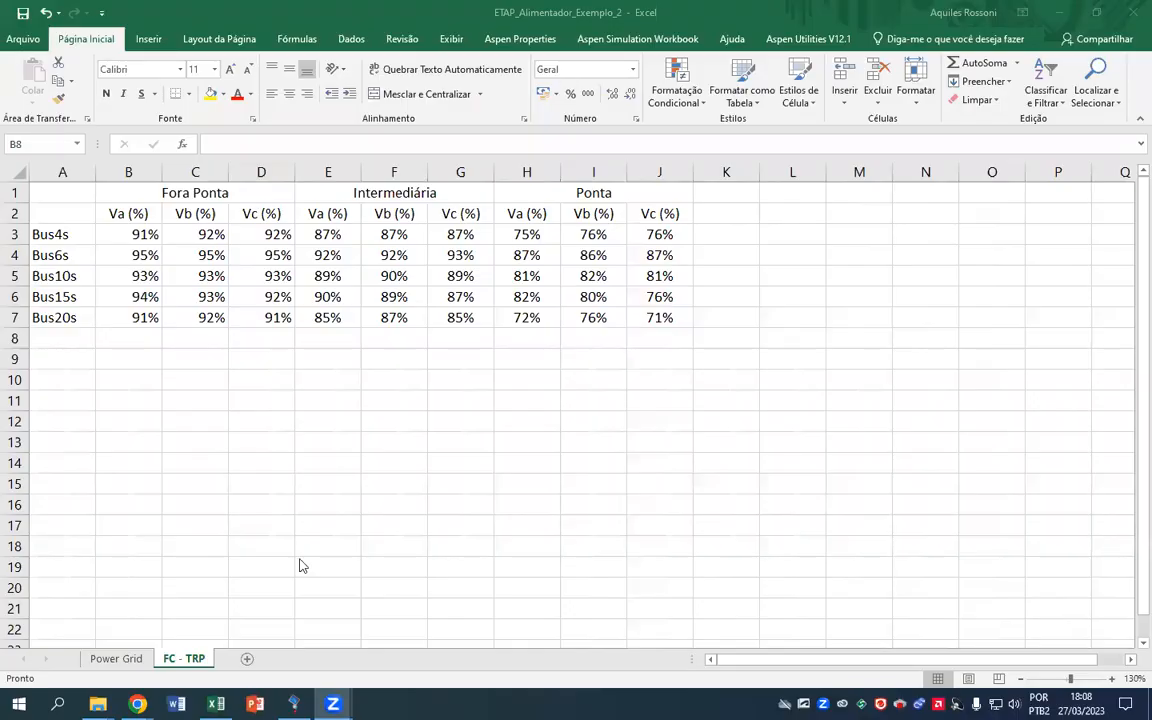
pyautogui.click(293, 704)
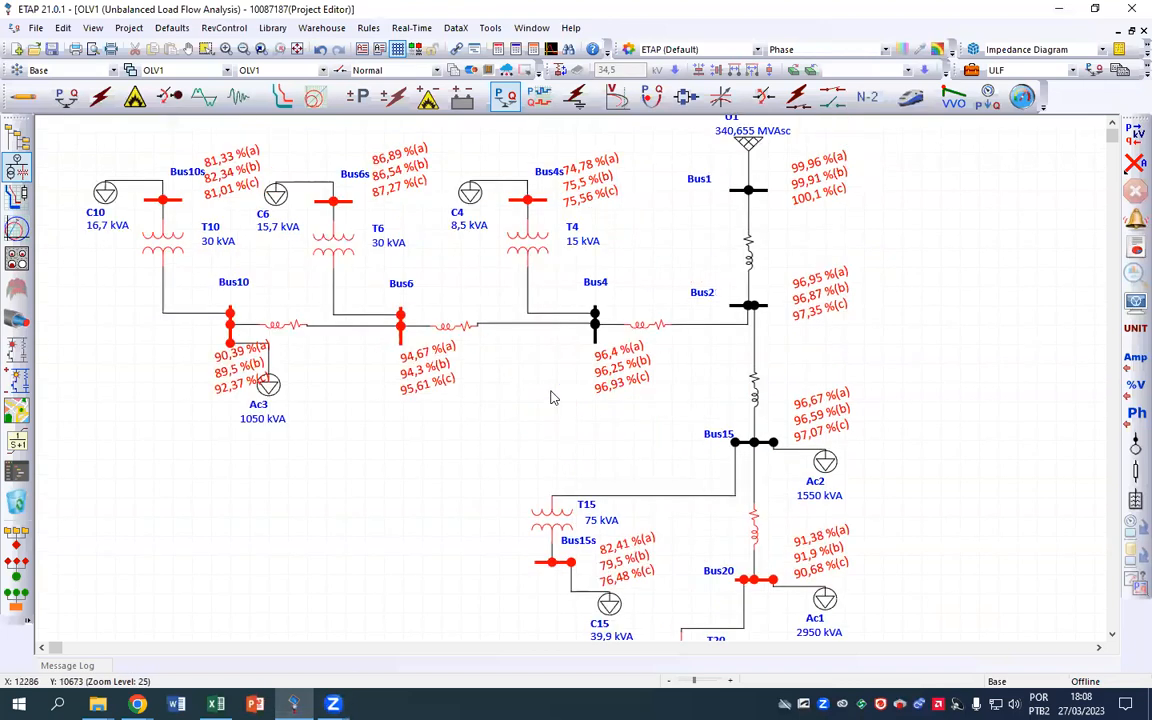
# Switch to Excel and center the contents of the voltage table A1:J7
pyautogui.scroll(1, 610, 385)
pyautogui.scroll(-3, 662, 406)
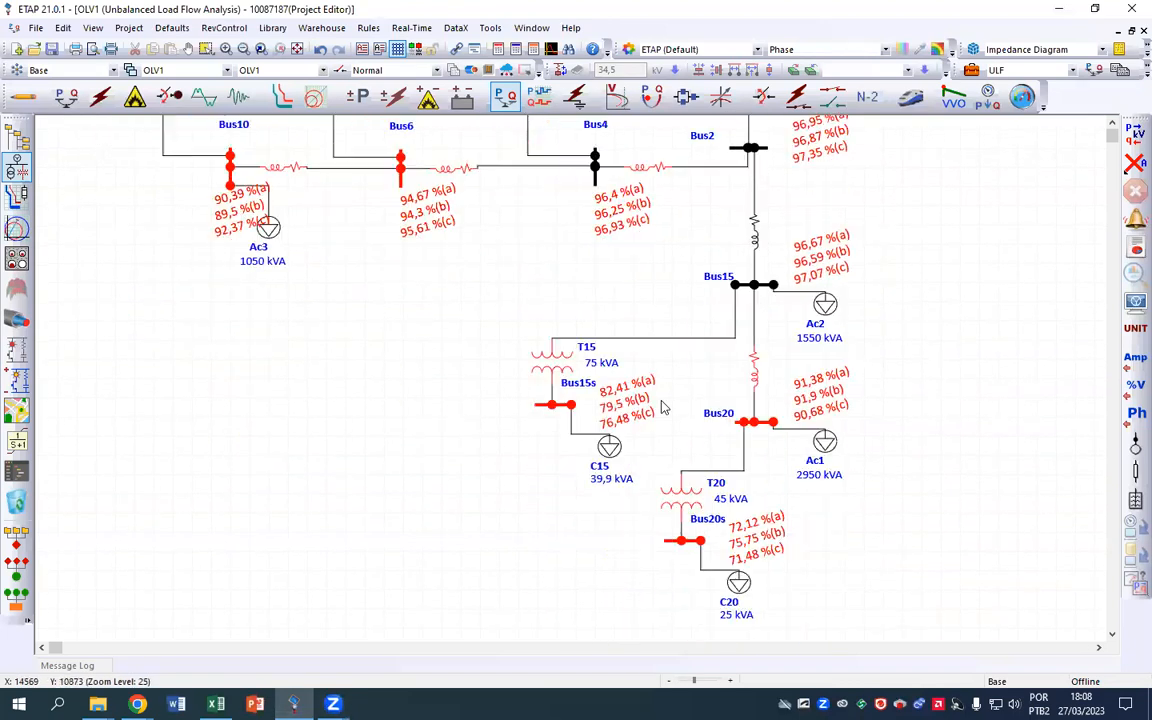
pyautogui.scroll(3, 662, 406)
pyautogui.click(216, 704)
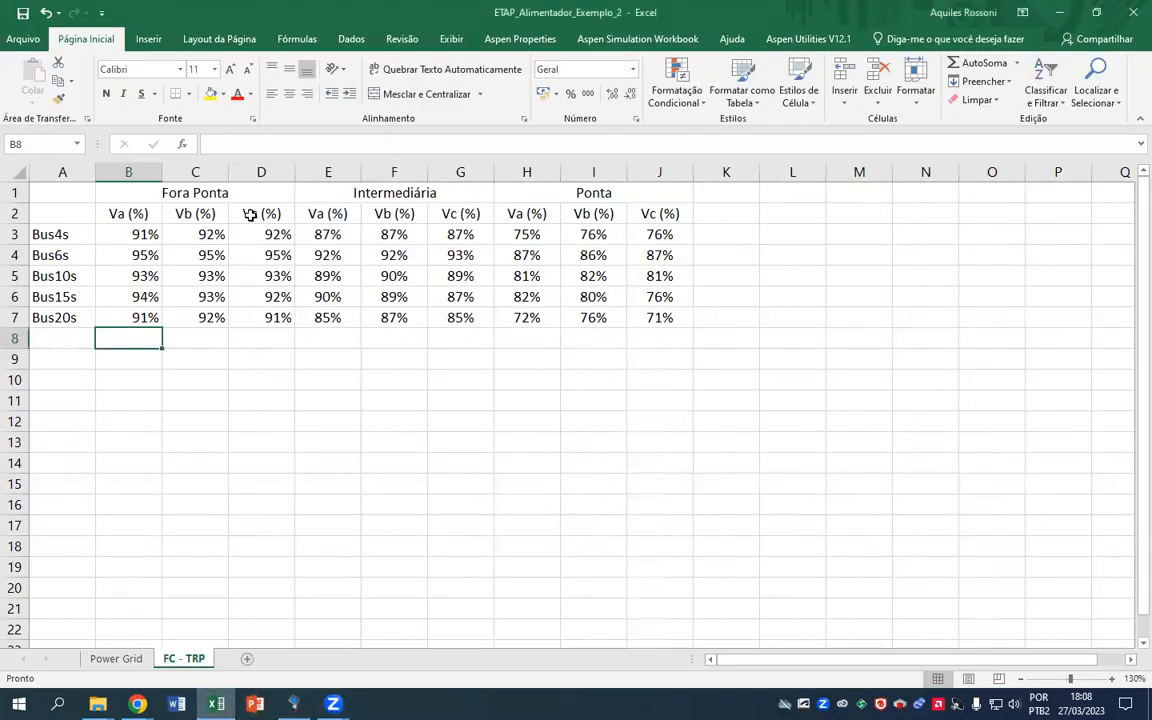
pyautogui.moveTo(50, 190); pyautogui.dragTo(652, 312)
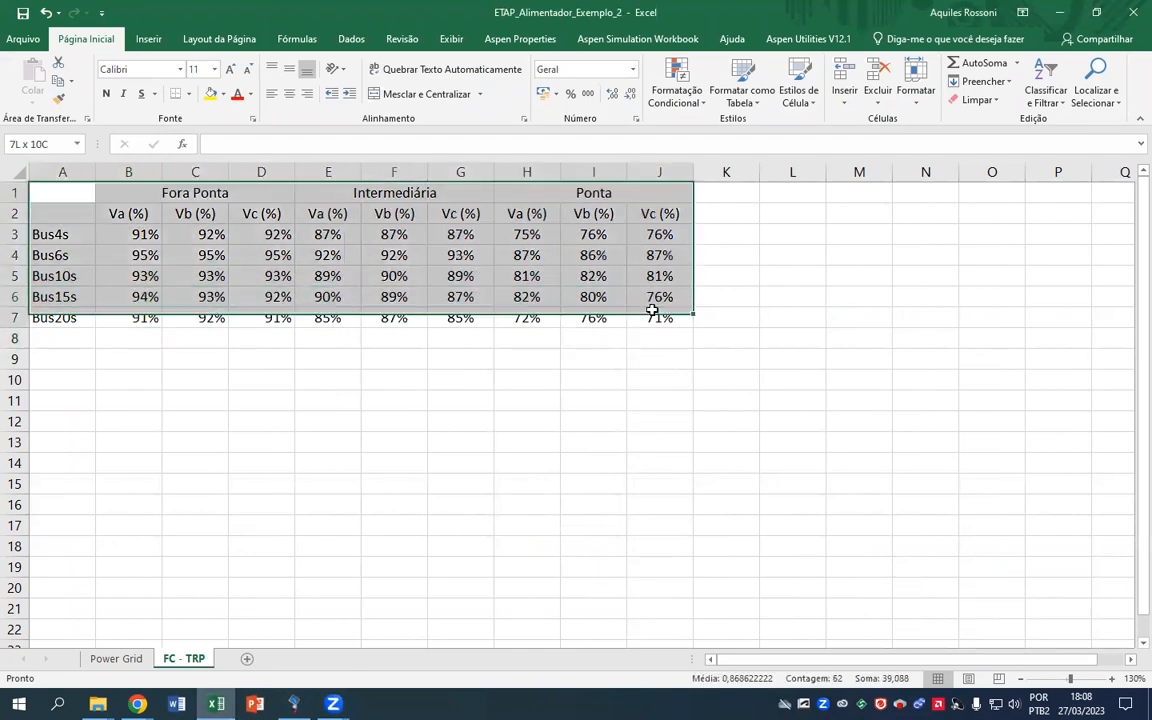
pyautogui.click(290, 94)
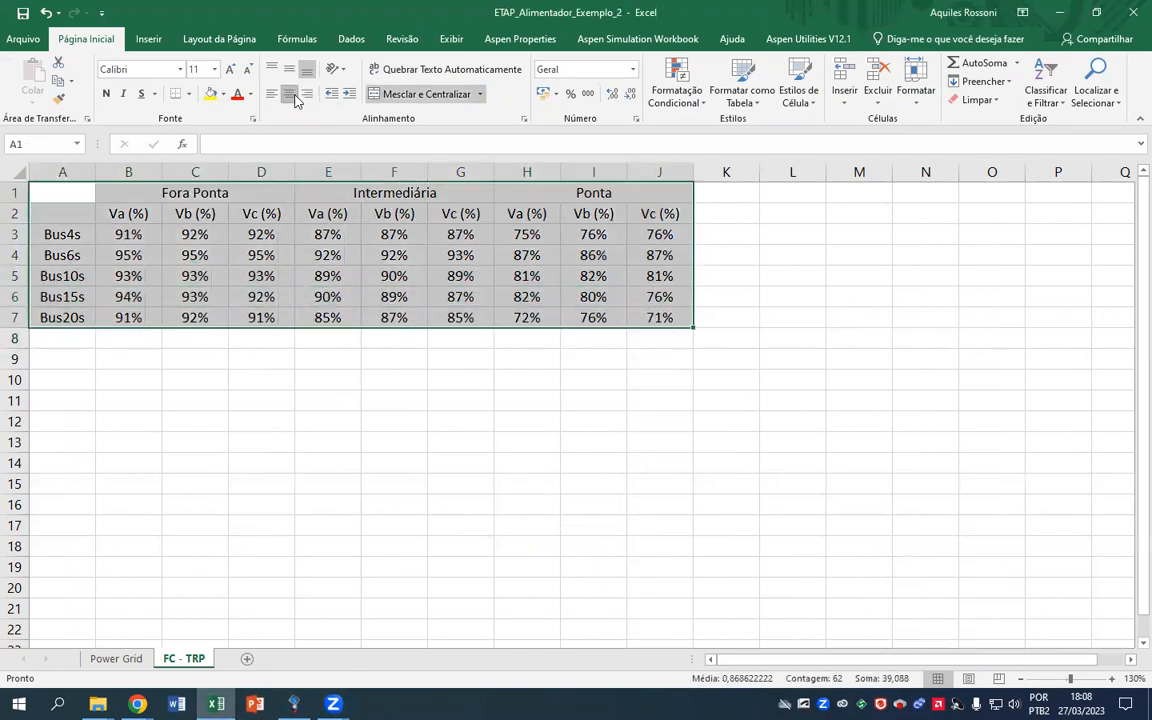
pyautogui.click(318, 252)
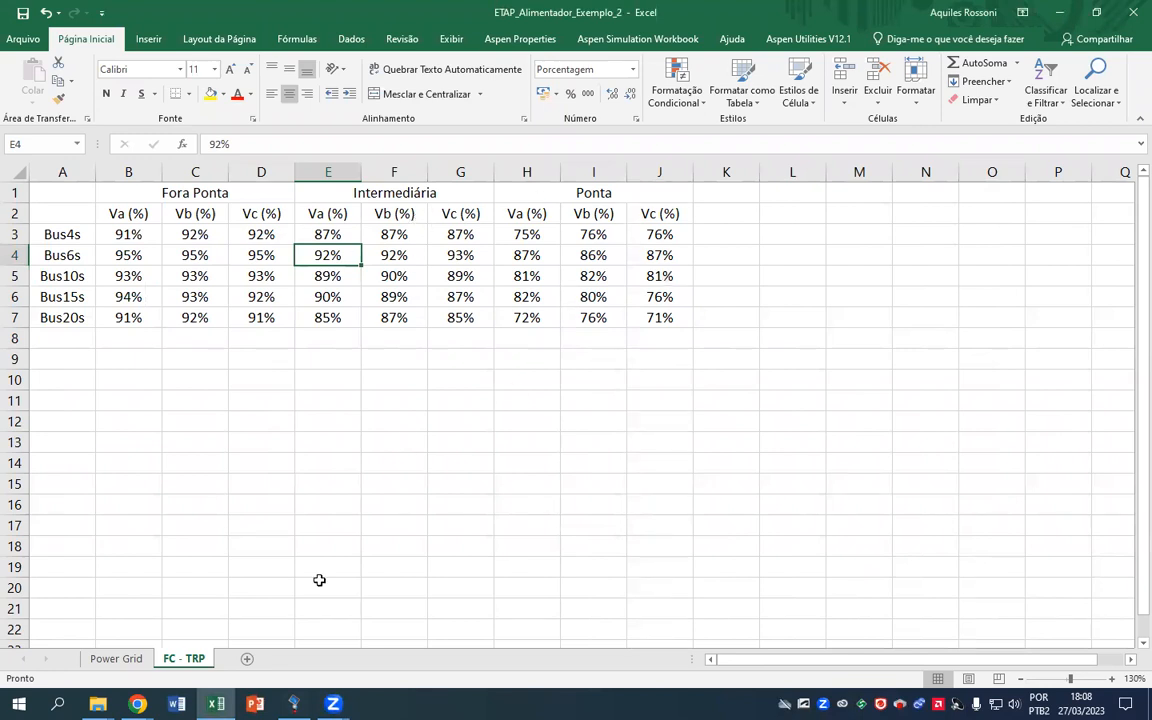
# Switch to the Canva presentations and examine the load and hourly segment tables, then the service voltage range limits in Aula 02
pyautogui.moveTo(137, 704)
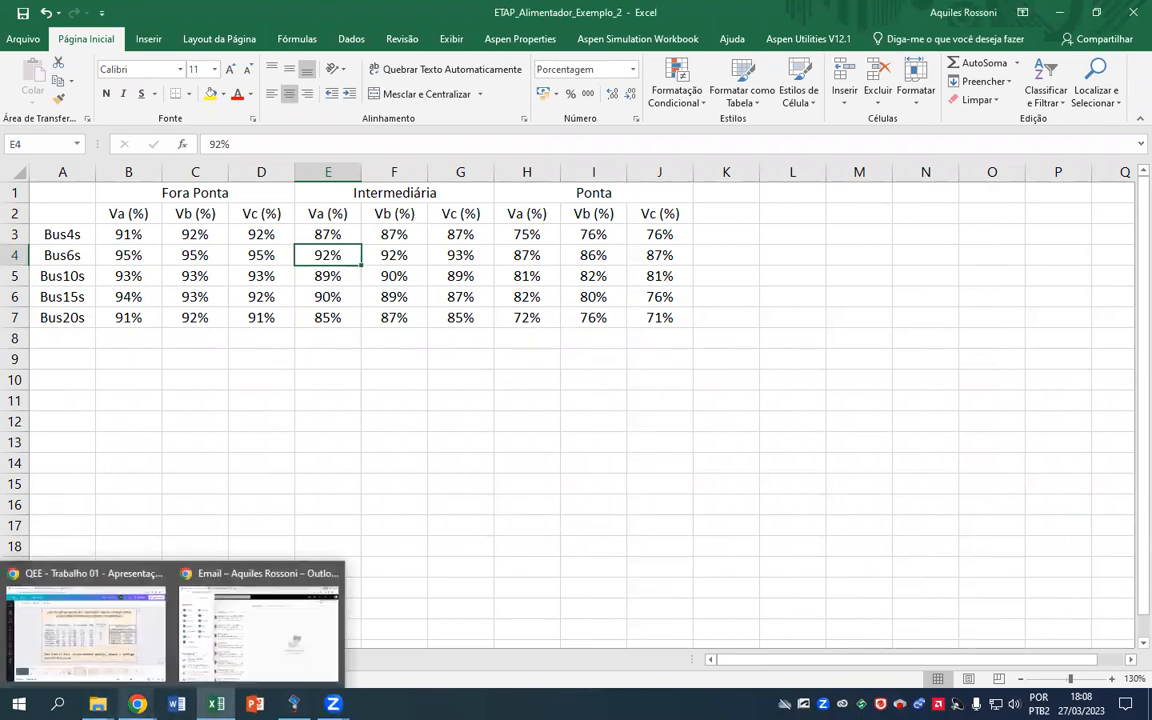
pyautogui.click(85, 625)
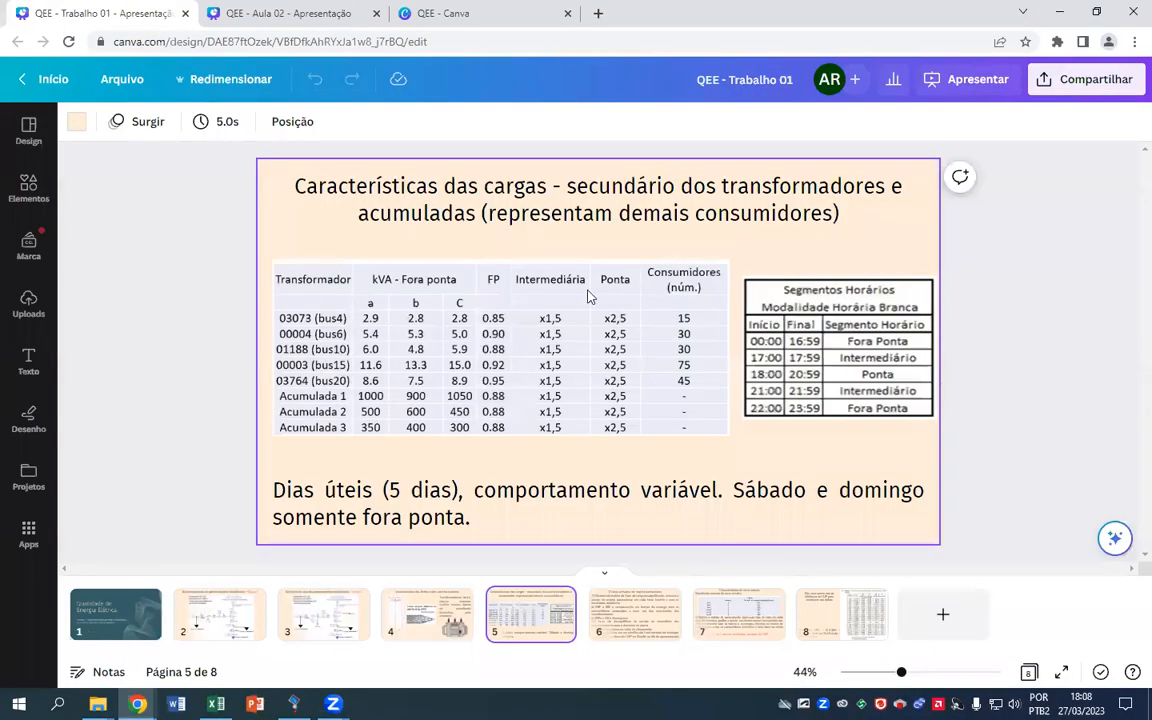
pyautogui.click(201, 271)
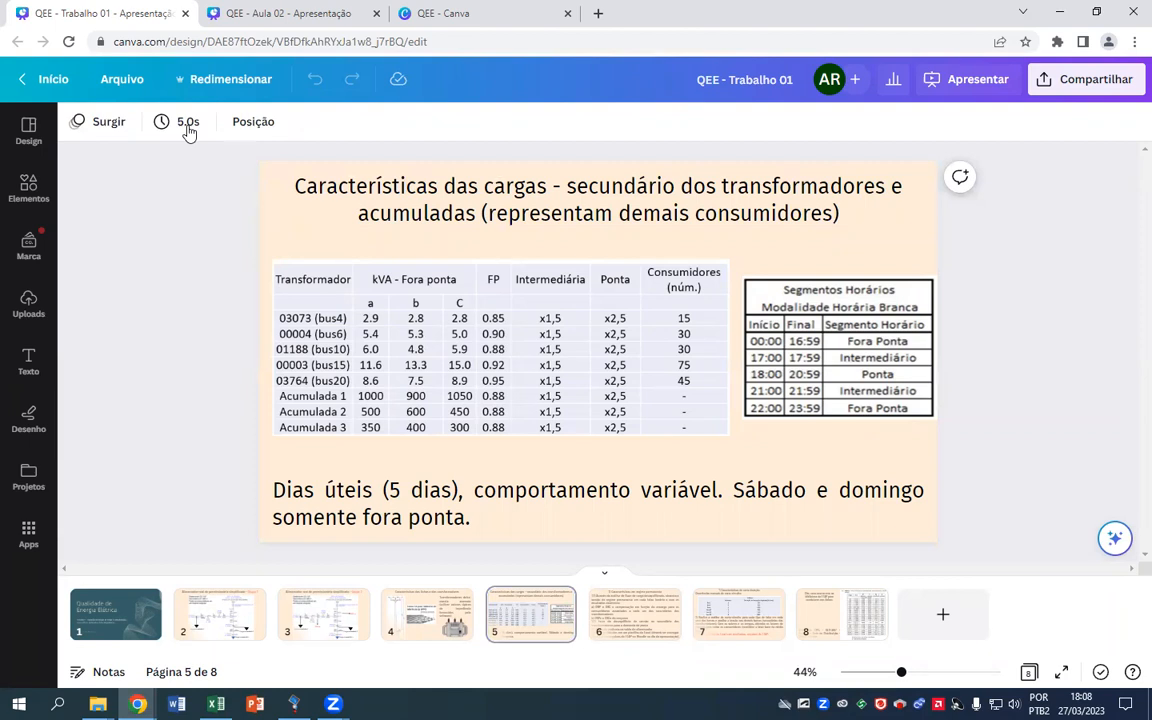
pyautogui.click(329, 9)
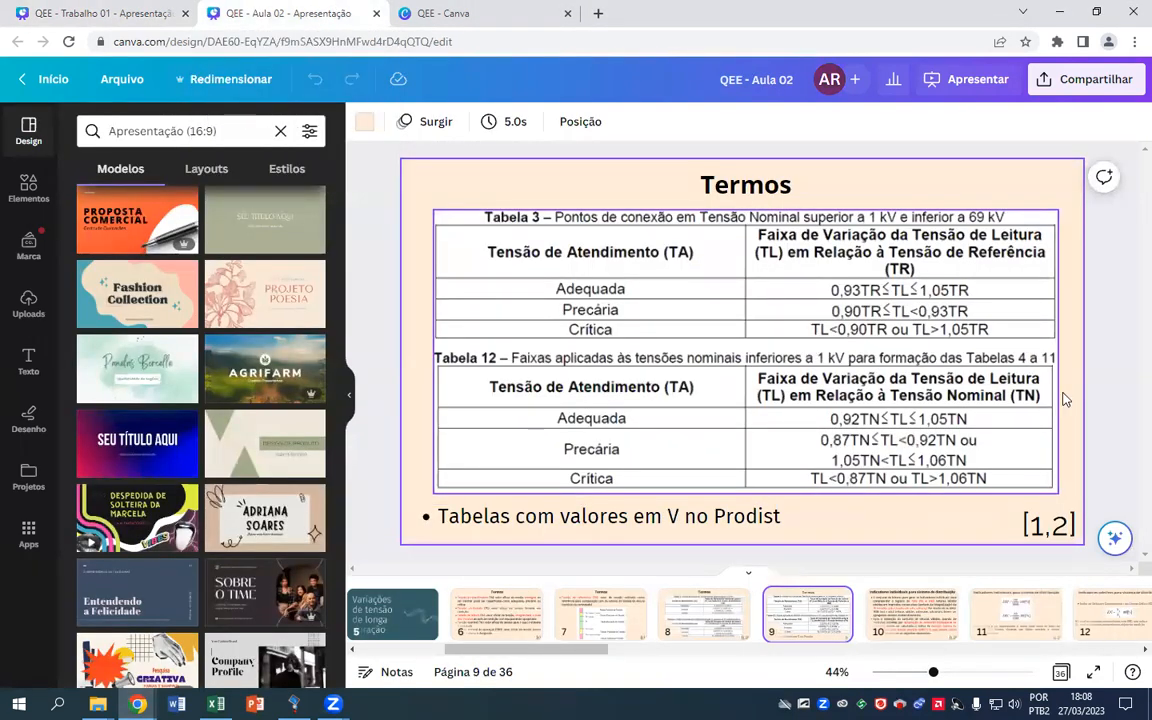
pyautogui.click(1109, 408)
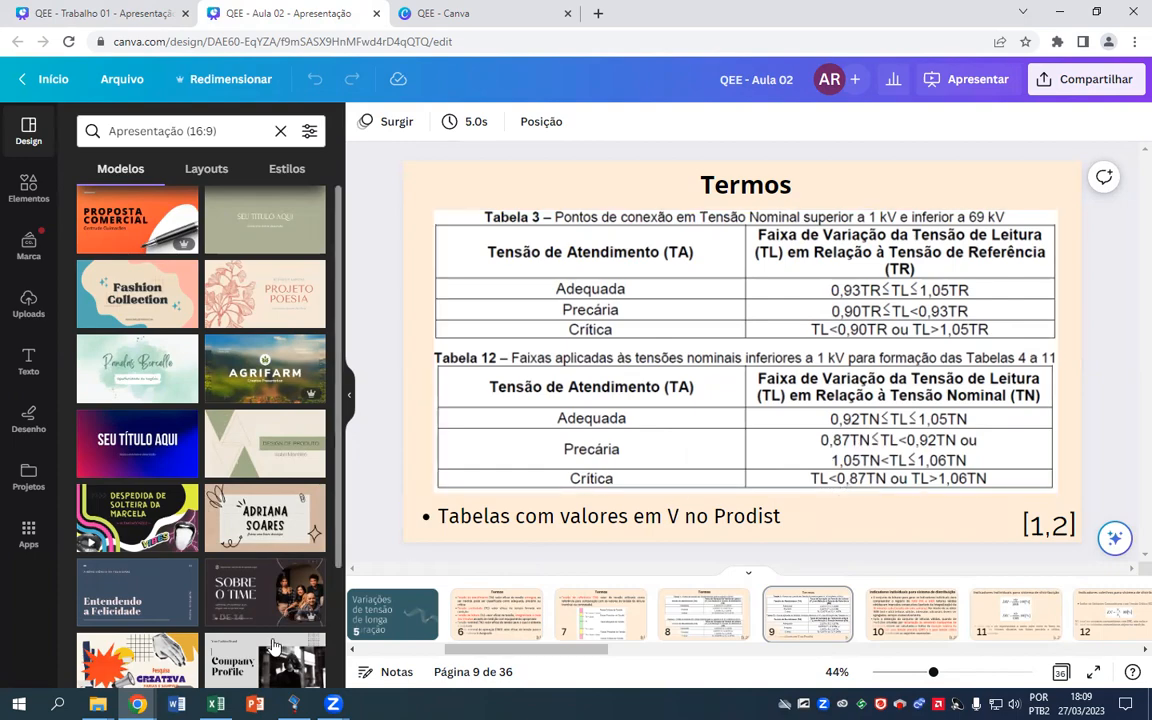
# Switch back to Excel and enter the heading "Fora P." in K1
pyautogui.hotkey('alt', 'Tab')
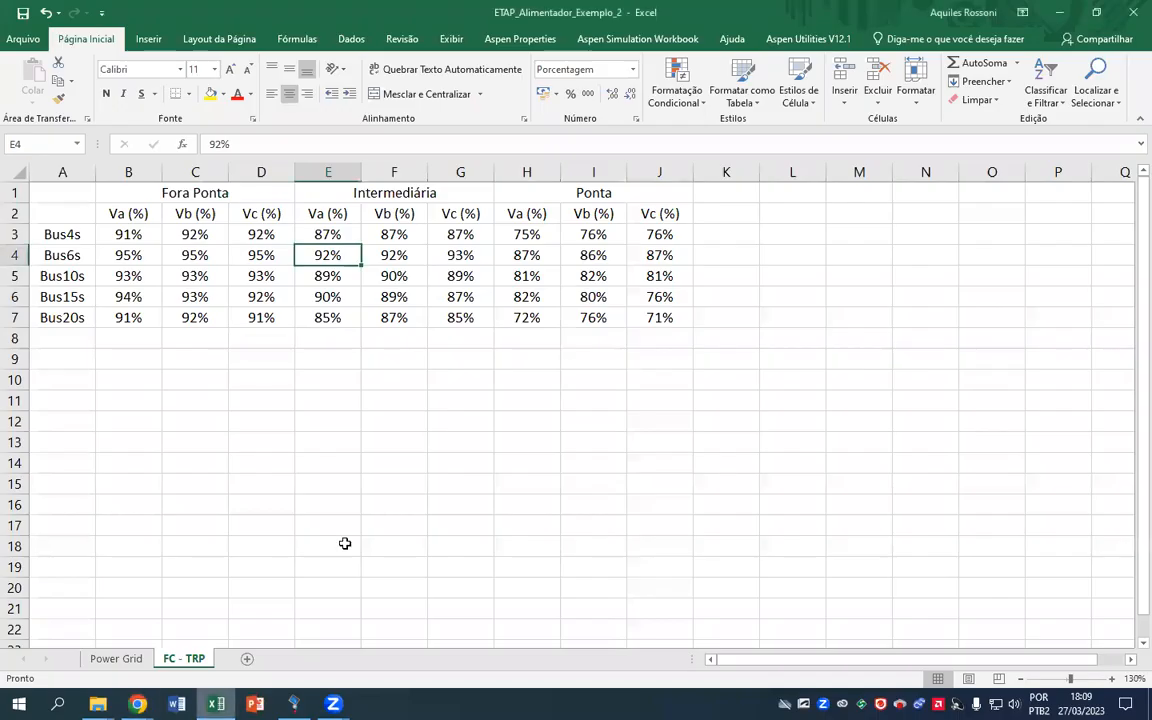
pyautogui.click(420, 340)
pyautogui.click(730, 207)
pyautogui.click(735, 190)
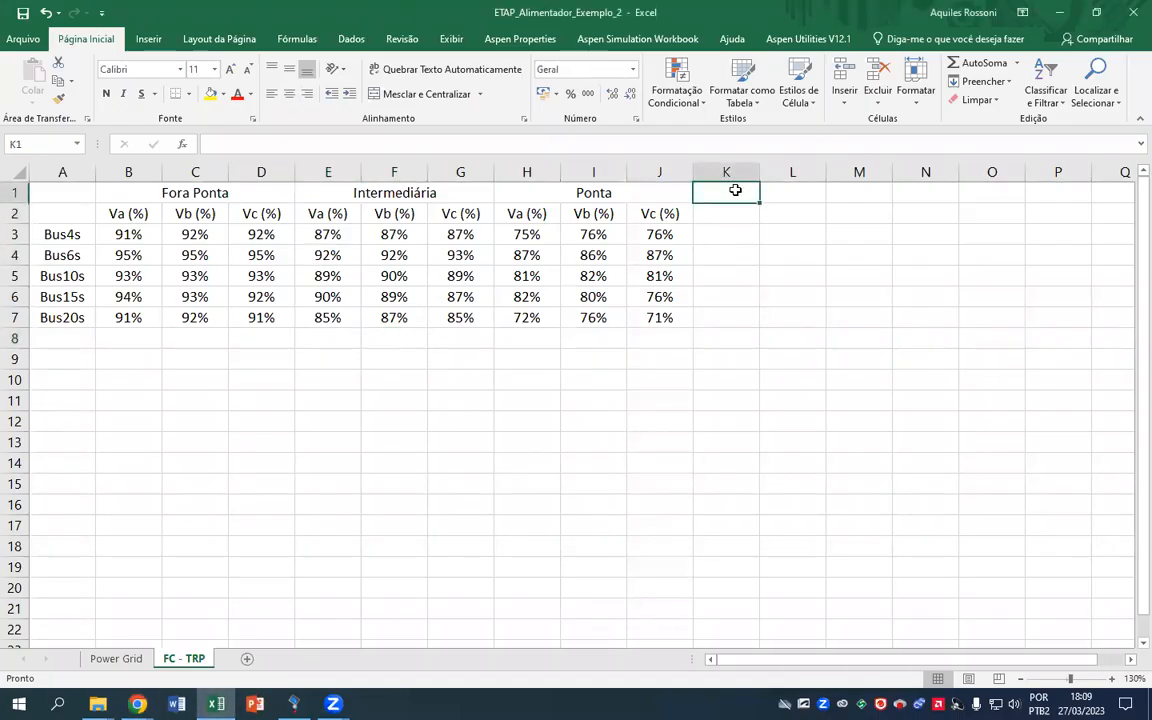
pyautogui.write('For')
pyautogui.press('Return')
pyautogui.click(735, 190)
pyautogui.doubleClick(735, 190)
pyautogui.press('BackSpace')
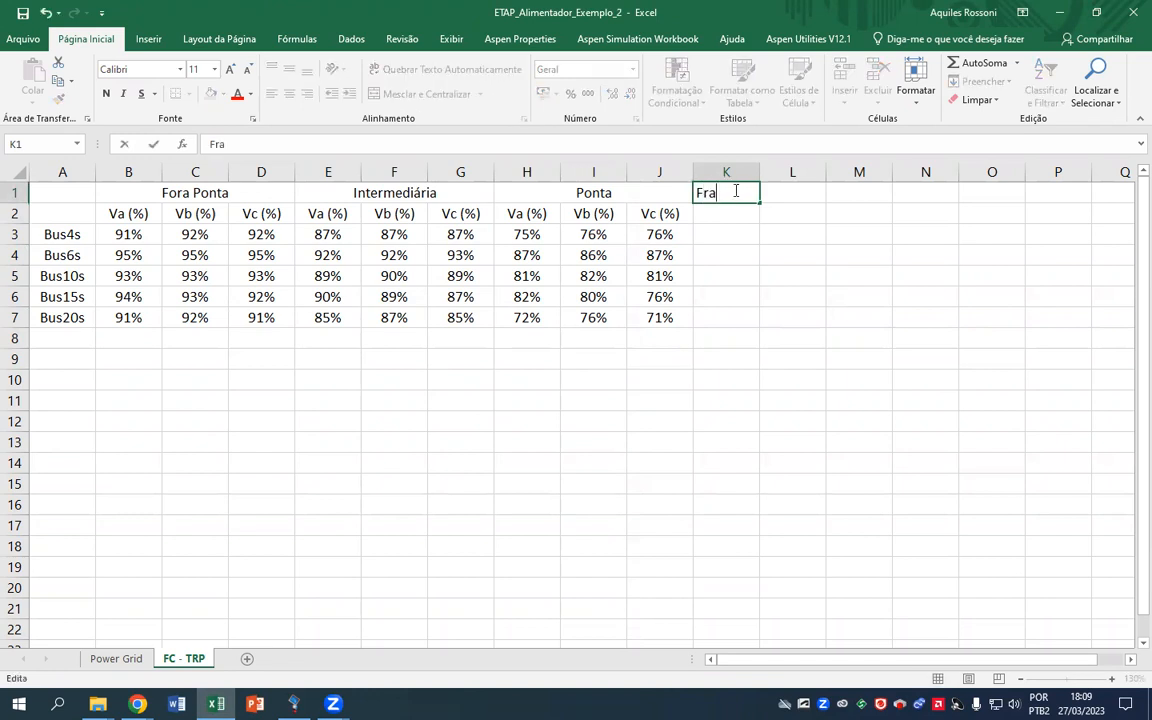
pyautogui.write('ora P;')
pyautogui.press('Return')
pyautogui.click(737, 192)
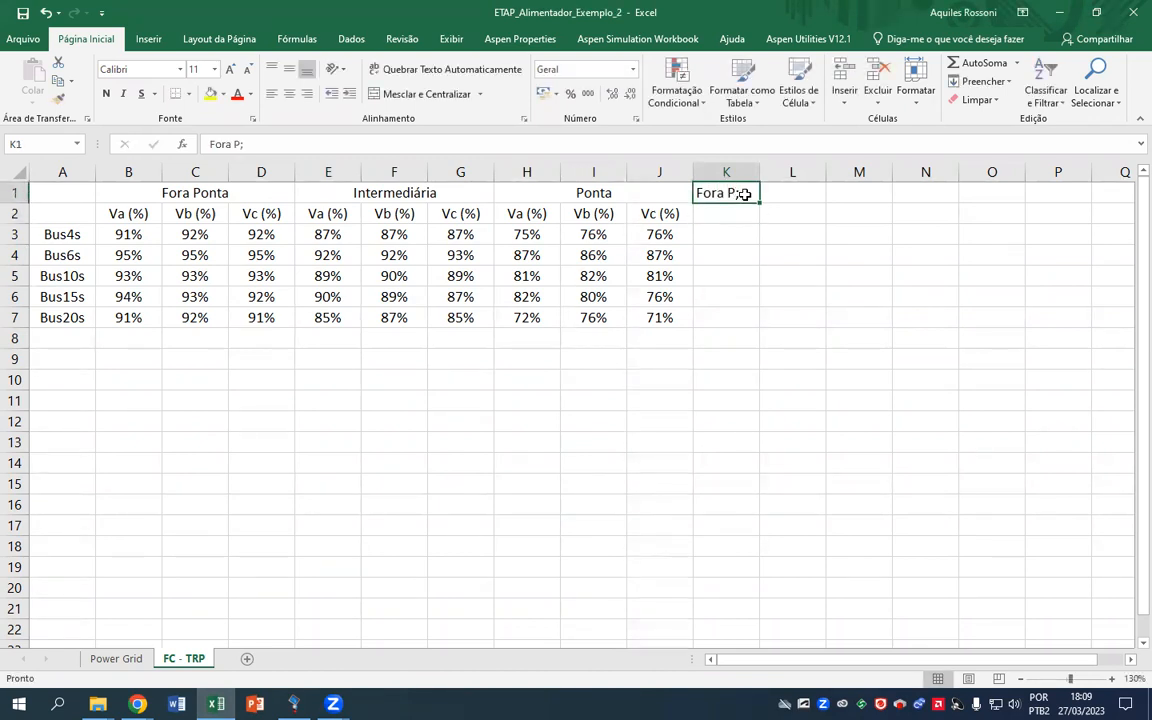
pyautogui.doubleClick(744, 194)
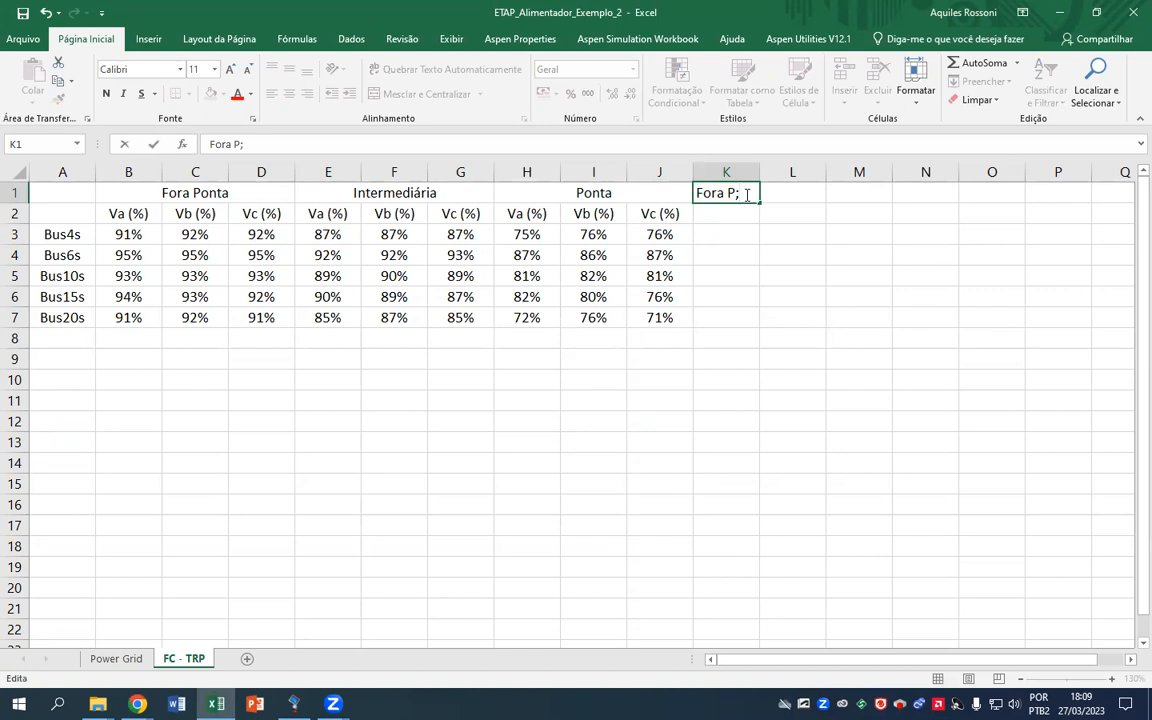
pyautogui.press('Return')
# Enter the headings "Interm." in L1 and "Ponta" in M1
pyautogui.press('Up')
pyautogui.press('Right')
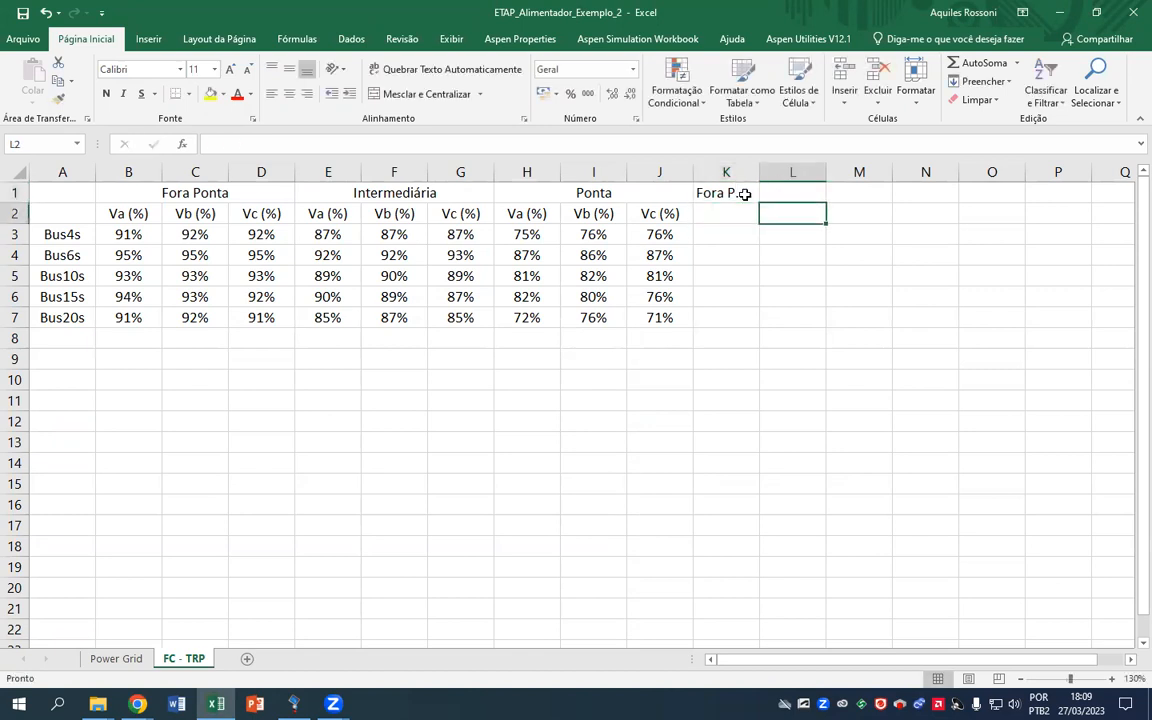
pyautogui.write('Interm')
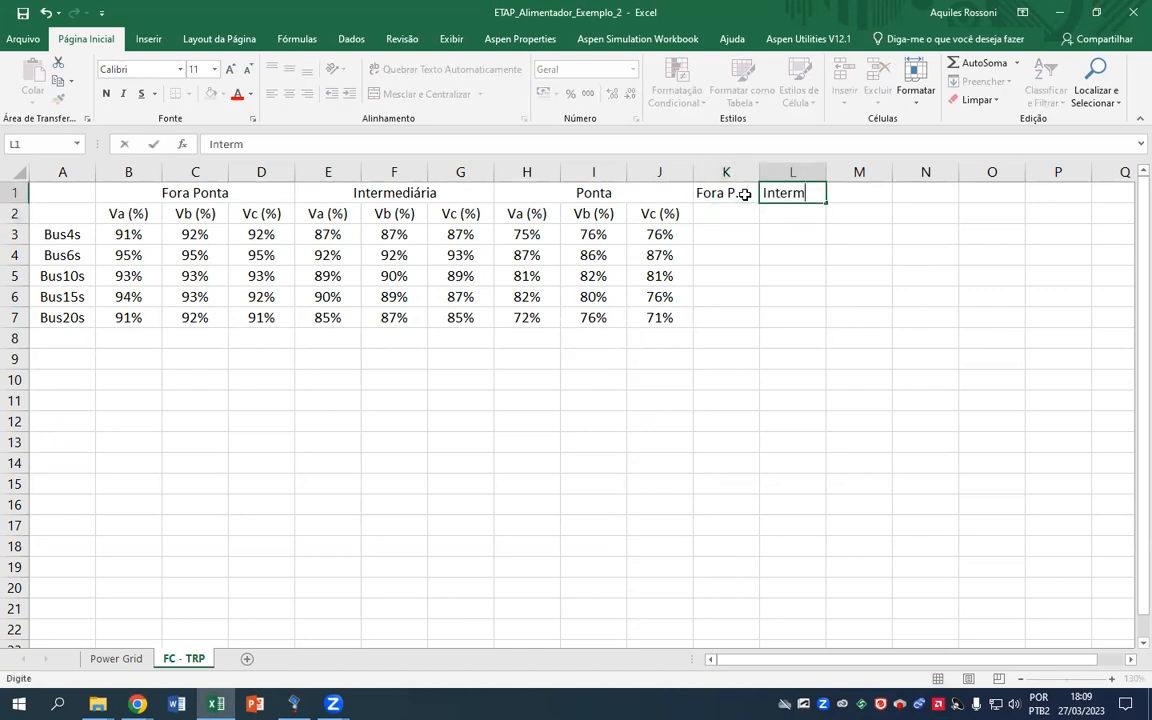
pyautogui.write('.')
pyautogui.press('Return')
pyautogui.press('Right')
pyautogui.press('Up')
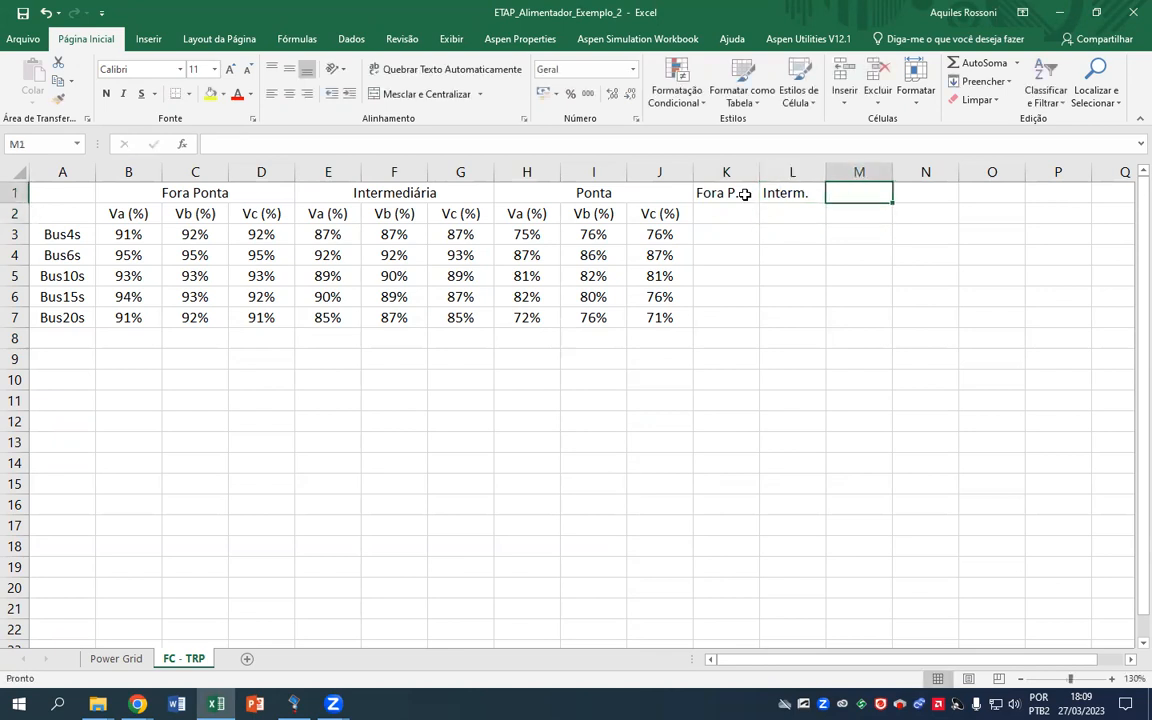
pyautogui.write('Ponta')
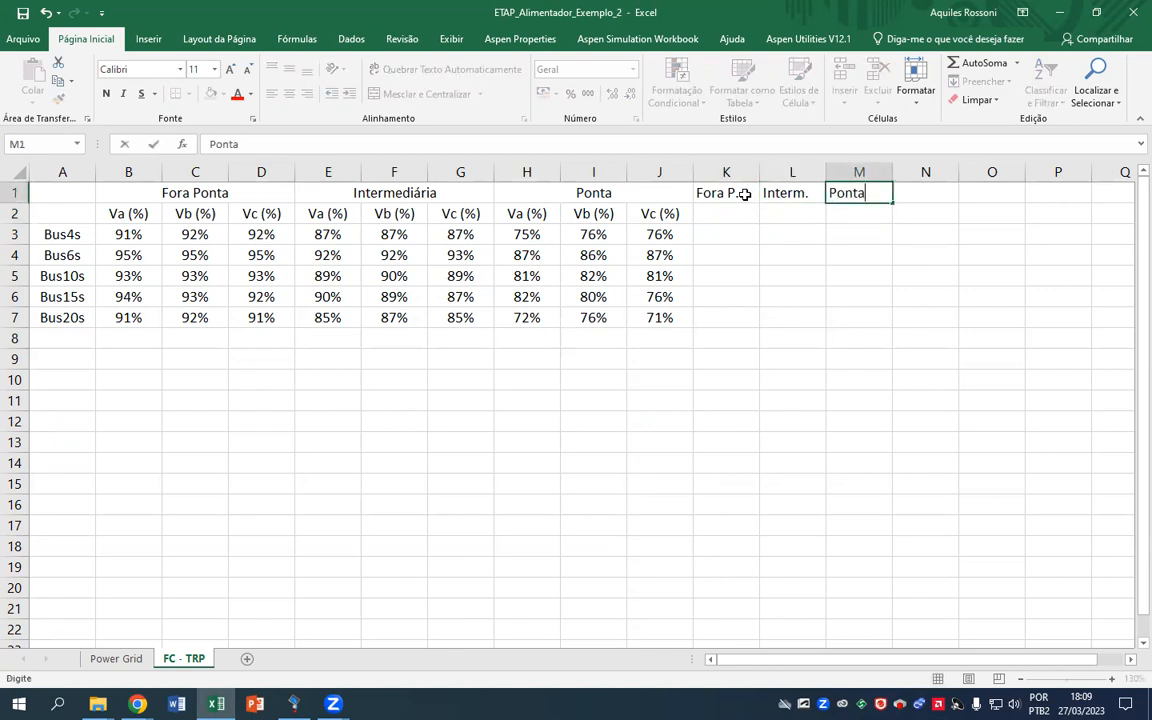
pyautogui.press('Return')
# Center the contents of the new classification columns in K1:M7
pyautogui.moveTo(746, 199)
pyautogui.mouseDown()
pyautogui.moveTo(849, 288)
pyautogui.moveTo(856, 311)
pyautogui.mouseUp()
pyautogui.click(289, 93)
pyautogui.click(733, 210)
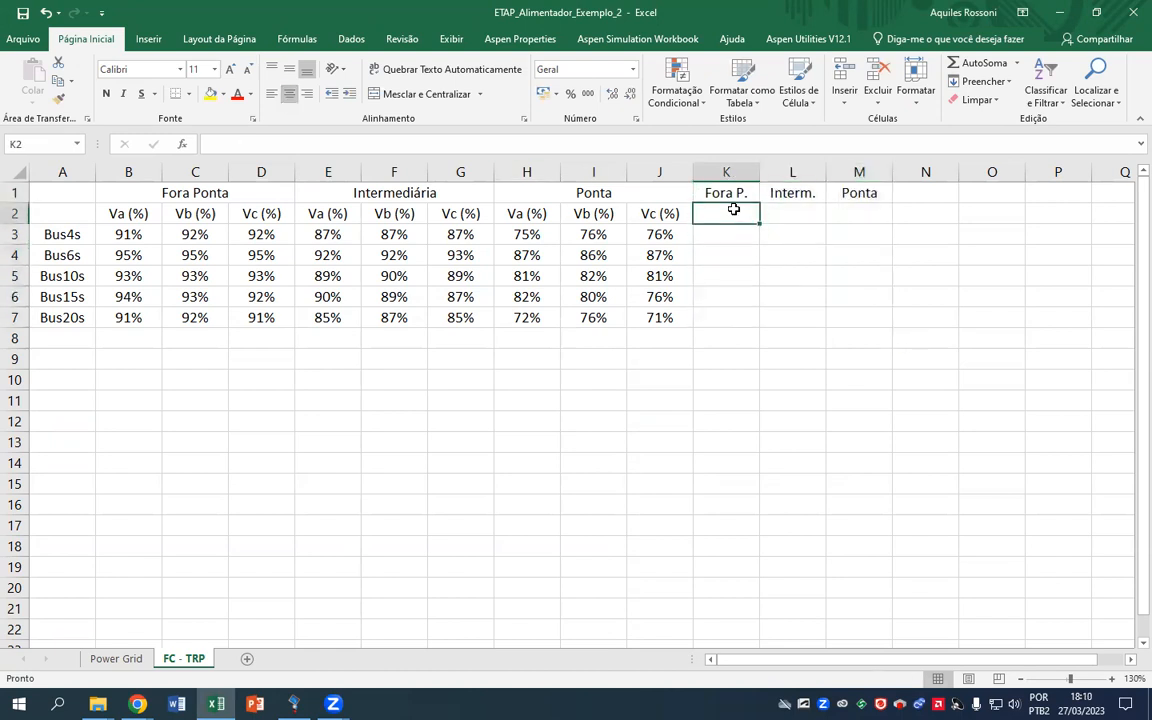
# Enter "Adequada" in K3 as the Fora P. classification of Bus4s
pyautogui.click(739, 228)
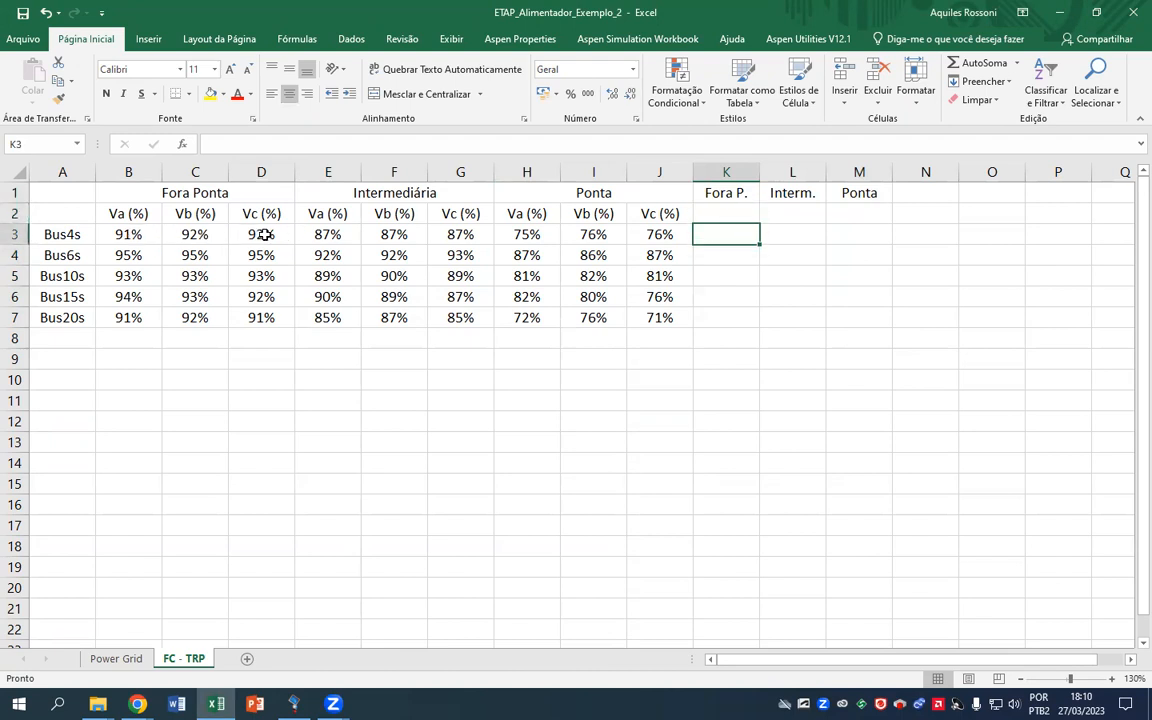
pyautogui.write('Adequada')
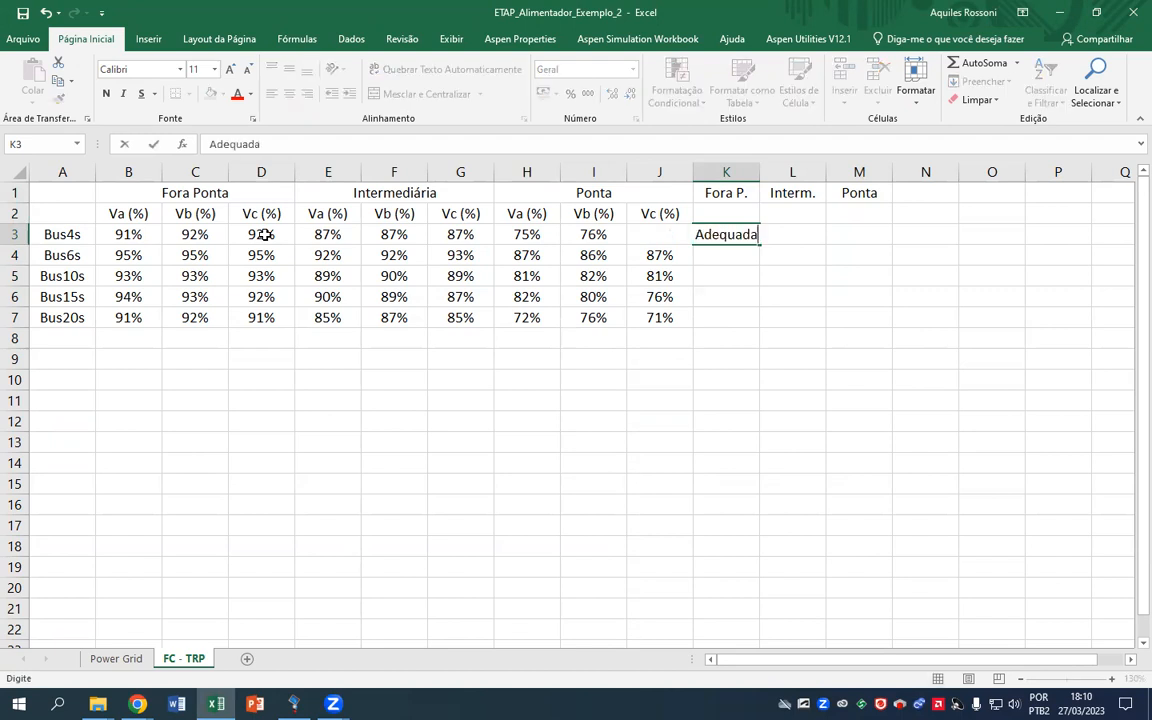
pyautogui.press('Return')
pyautogui.press('Up')
pyautogui.press('Right')
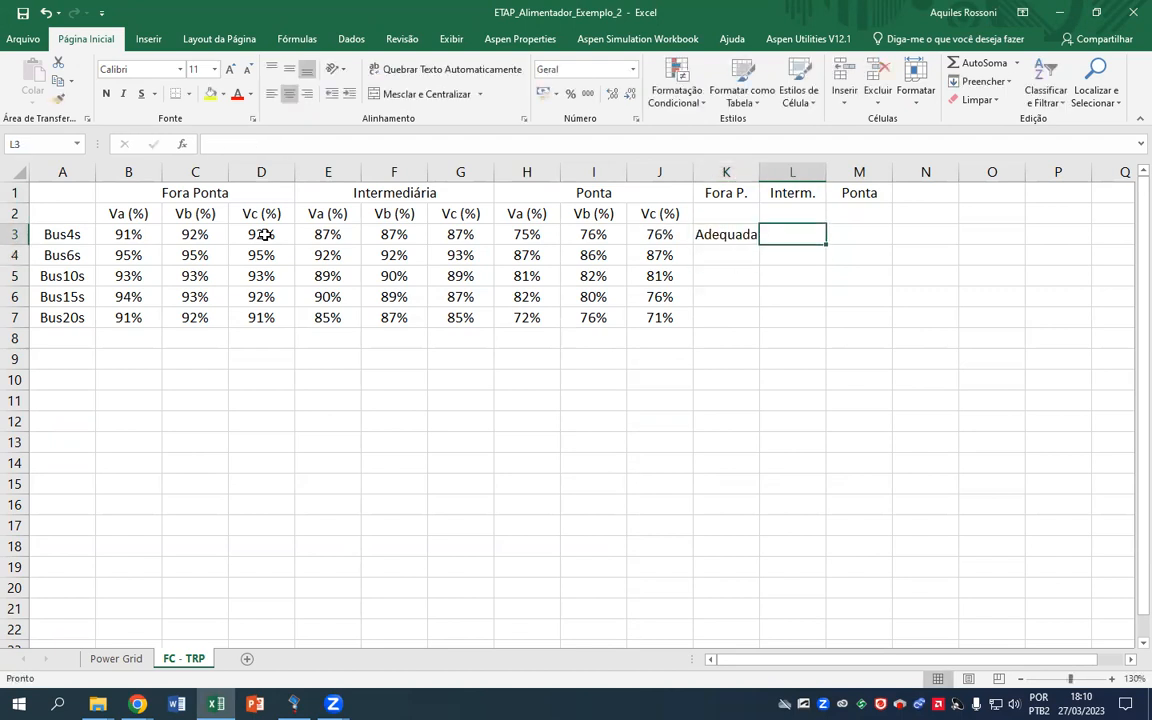
# Widen column K slightly, check the Bus4s Va value in B3, and set the Bus4s classification in K3 to "Precária"
pyautogui.moveTo(759, 173); pyautogui.dragTo(766, 176)
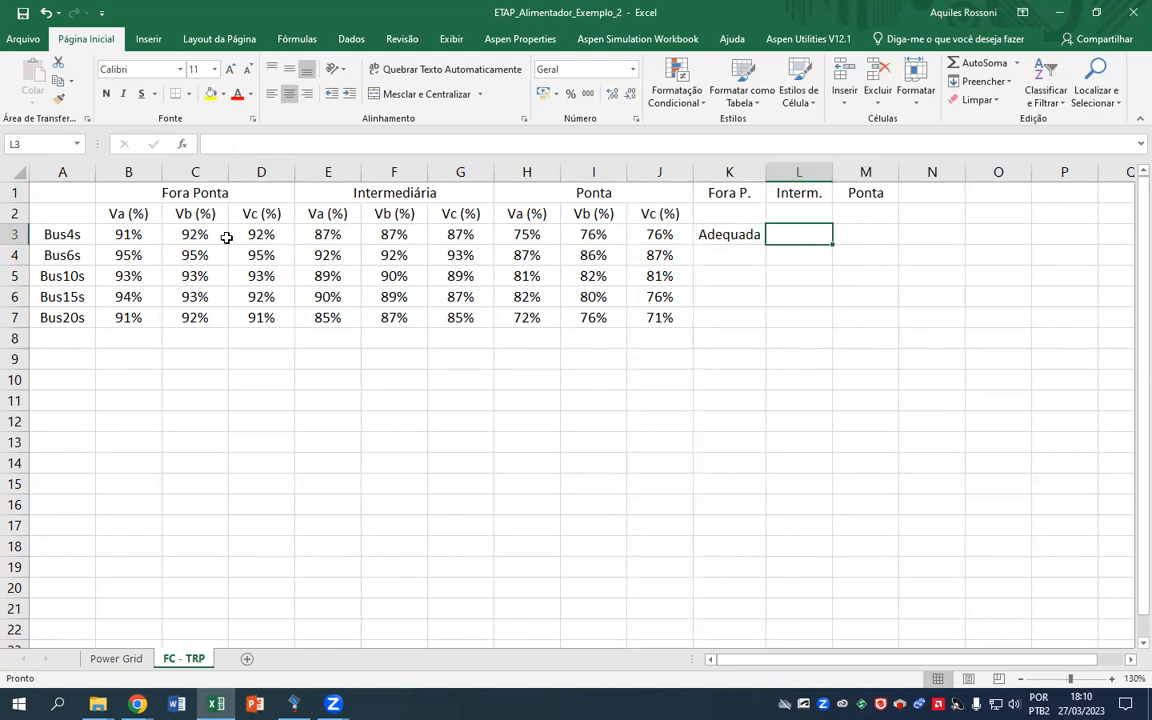
pyautogui.click(146, 235)
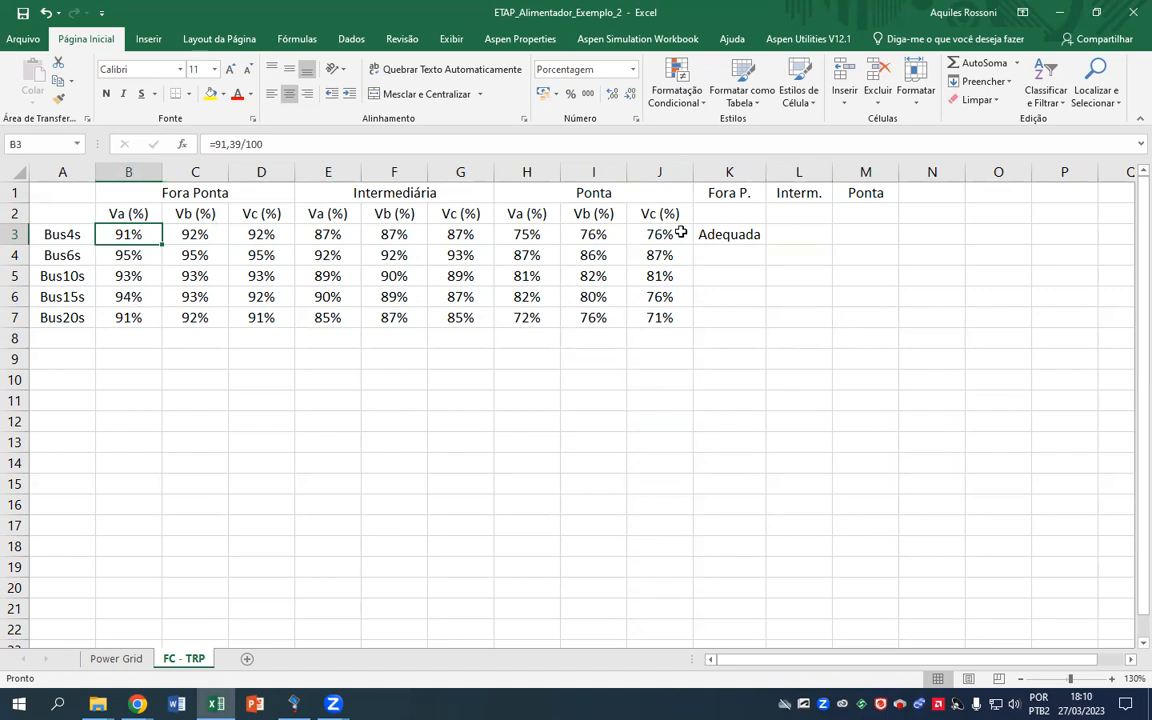
pyautogui.click(747, 237)
pyautogui.write('Precária')
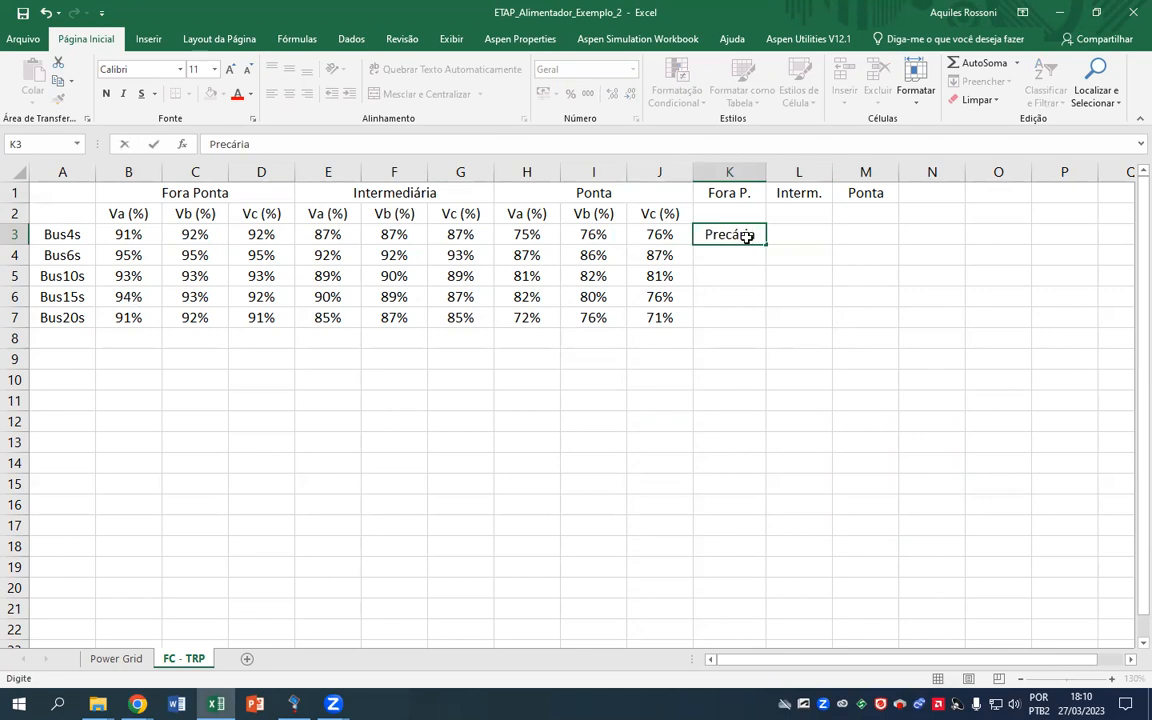
pyautogui.press('Return')
# Classify Bus6s, Bus10s and Bus15s as "Adequada" for Fora P. in K4:K6
pyautogui.write('Adequada')
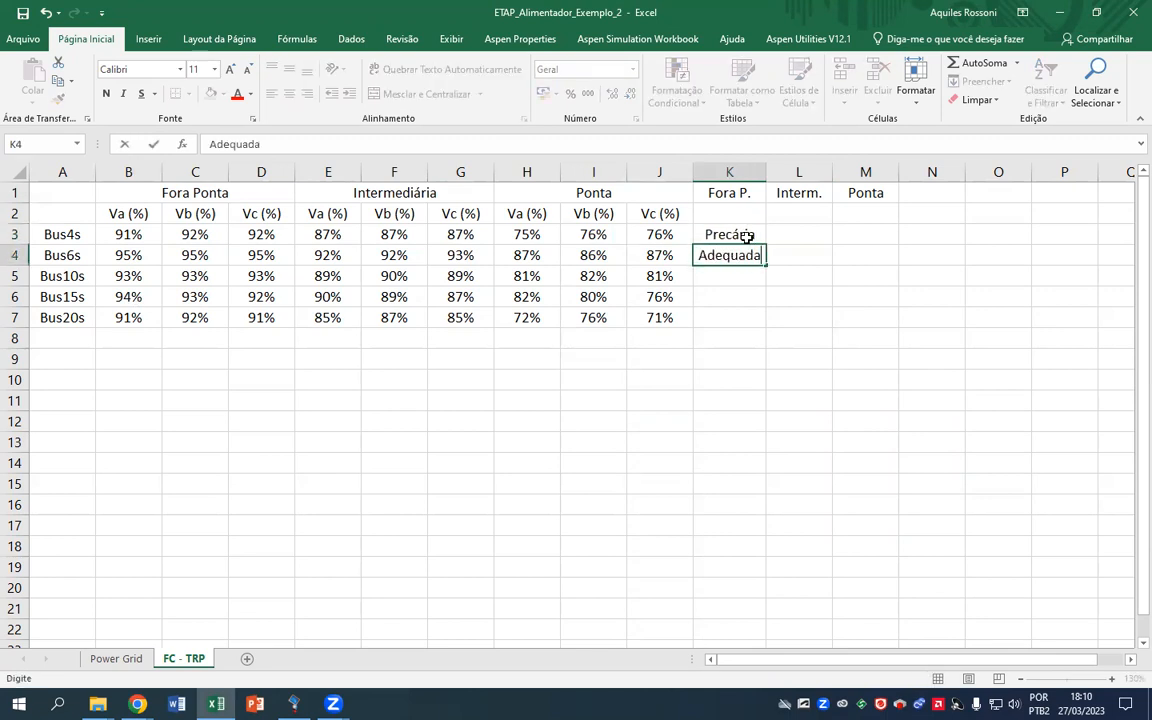
pyautogui.press('Return')
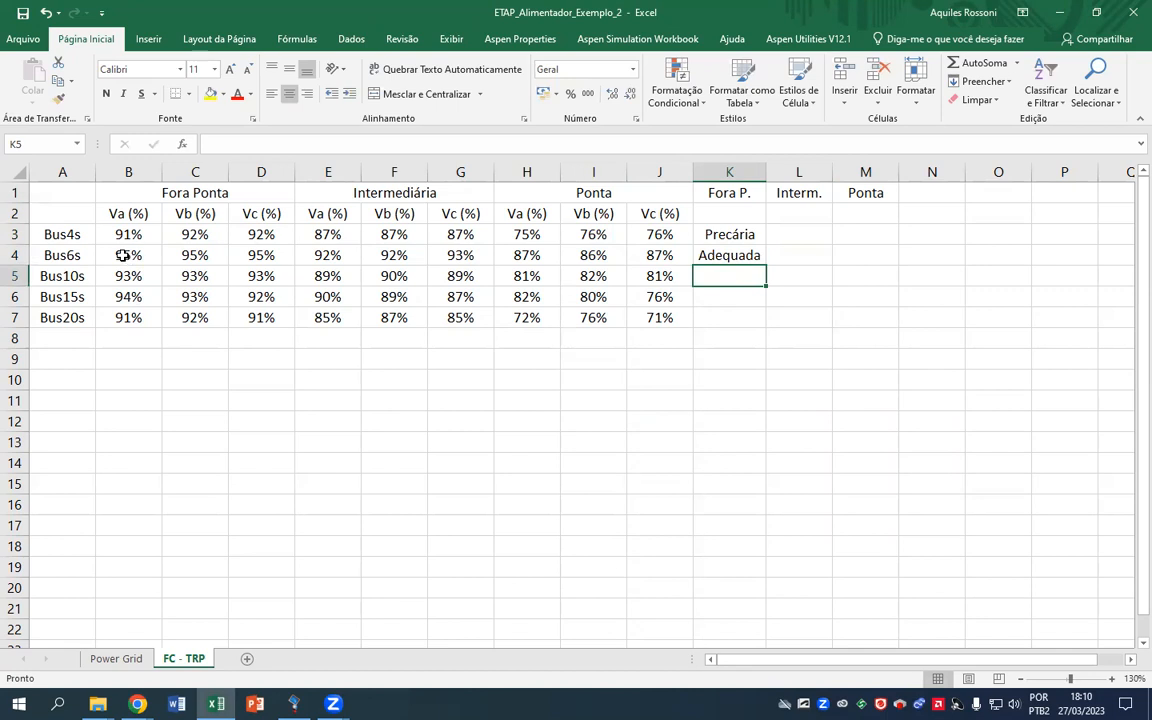
pyautogui.write('Adequada')
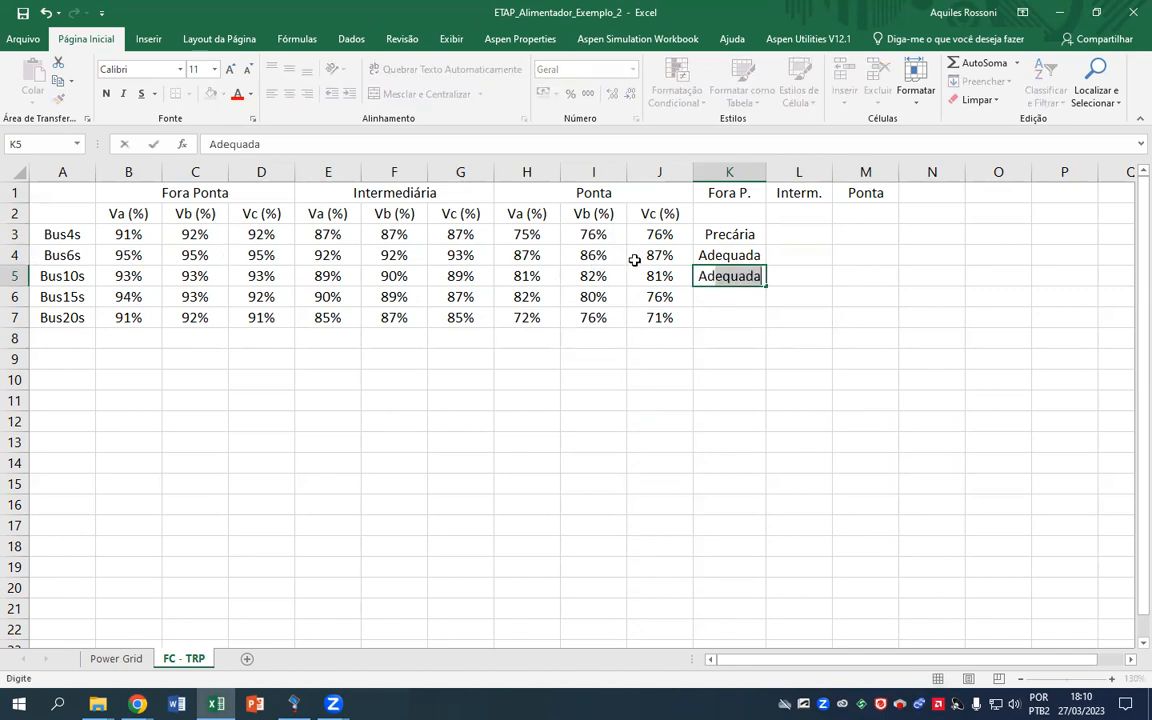
pyautogui.press('Return')
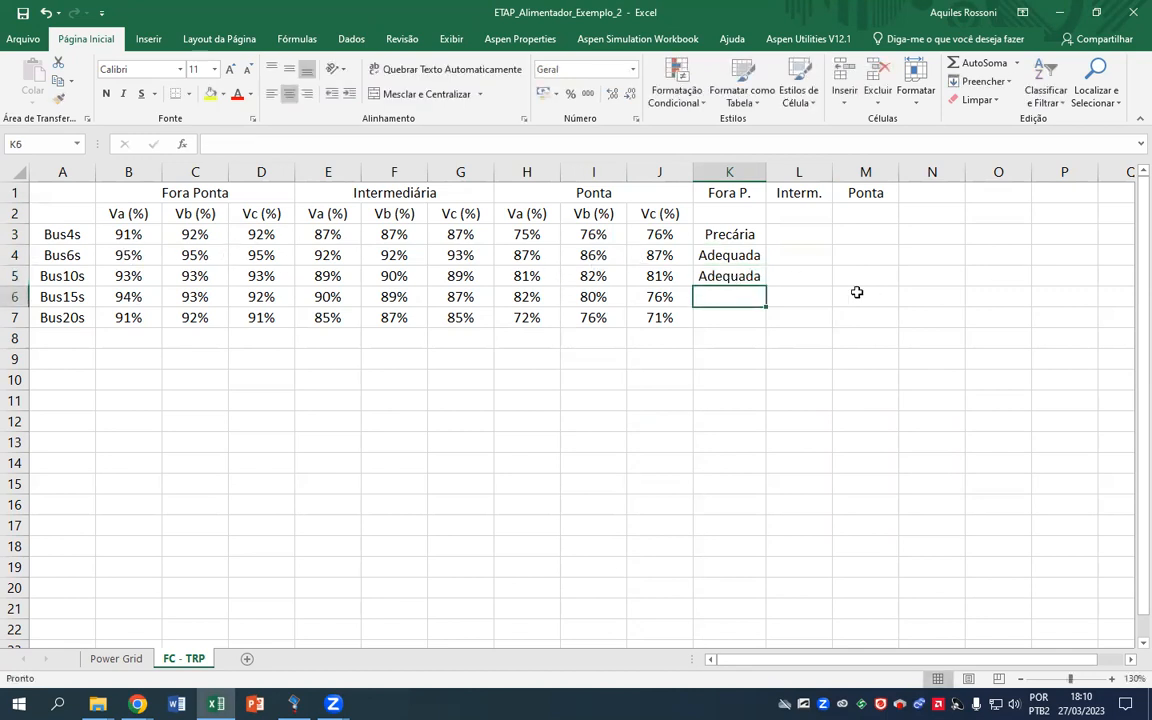
pyautogui.click(737, 276)
pyautogui.hotkey('ctrl', 'c')
pyautogui.click(738, 292)
pyautogui.hotkey('ctrl', 'v')
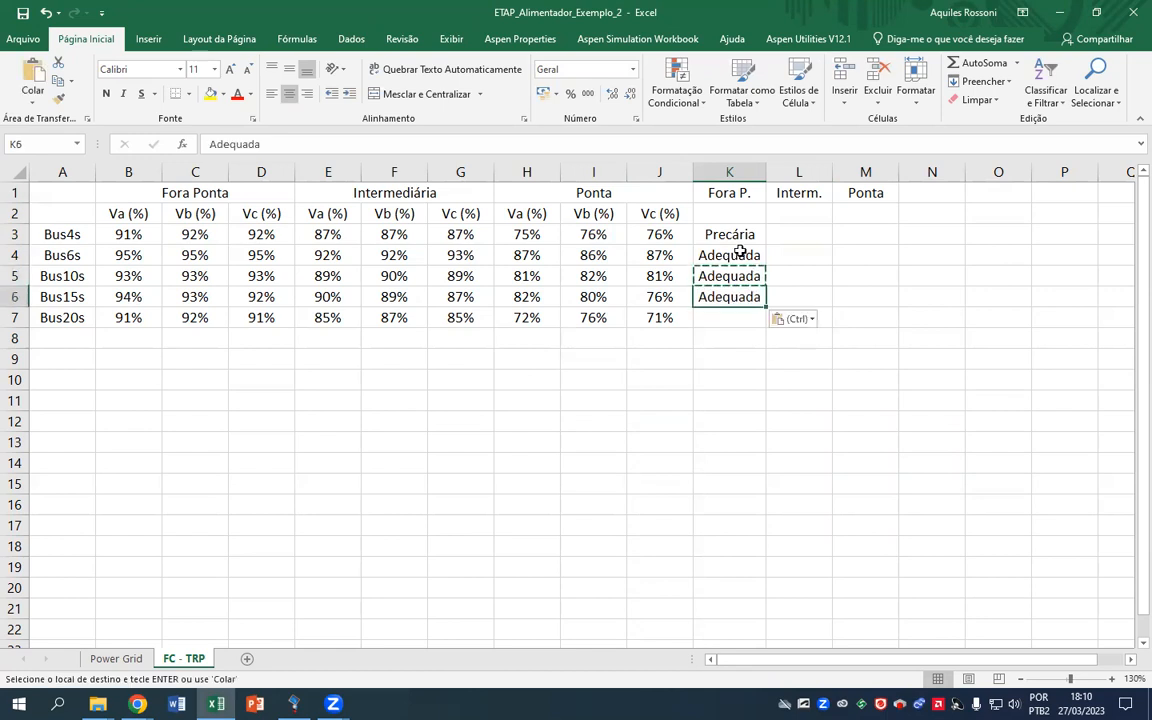
# Copy the "Precária" classification from K3 to K7 for Bus20s
pyautogui.click(734, 233)
pyautogui.hotkey('ctrl', 'c')
pyautogui.click(740, 318)
pyautogui.hotkey('ctrl', 'v')
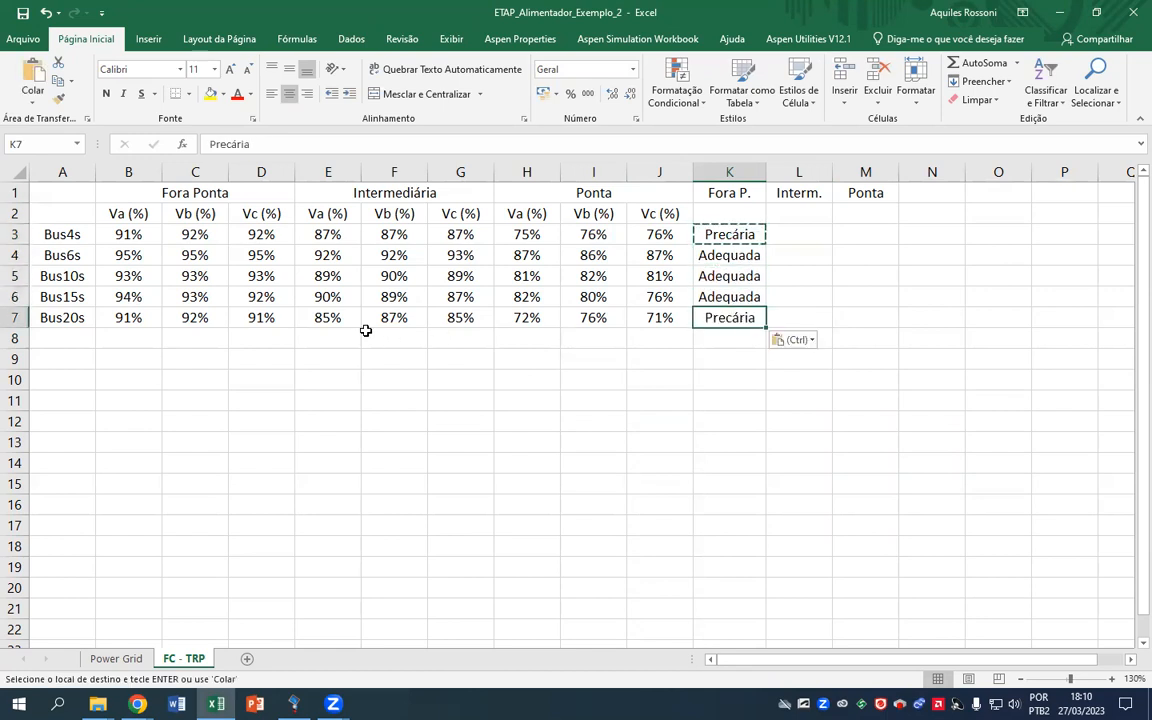
pyautogui.press('Escape')
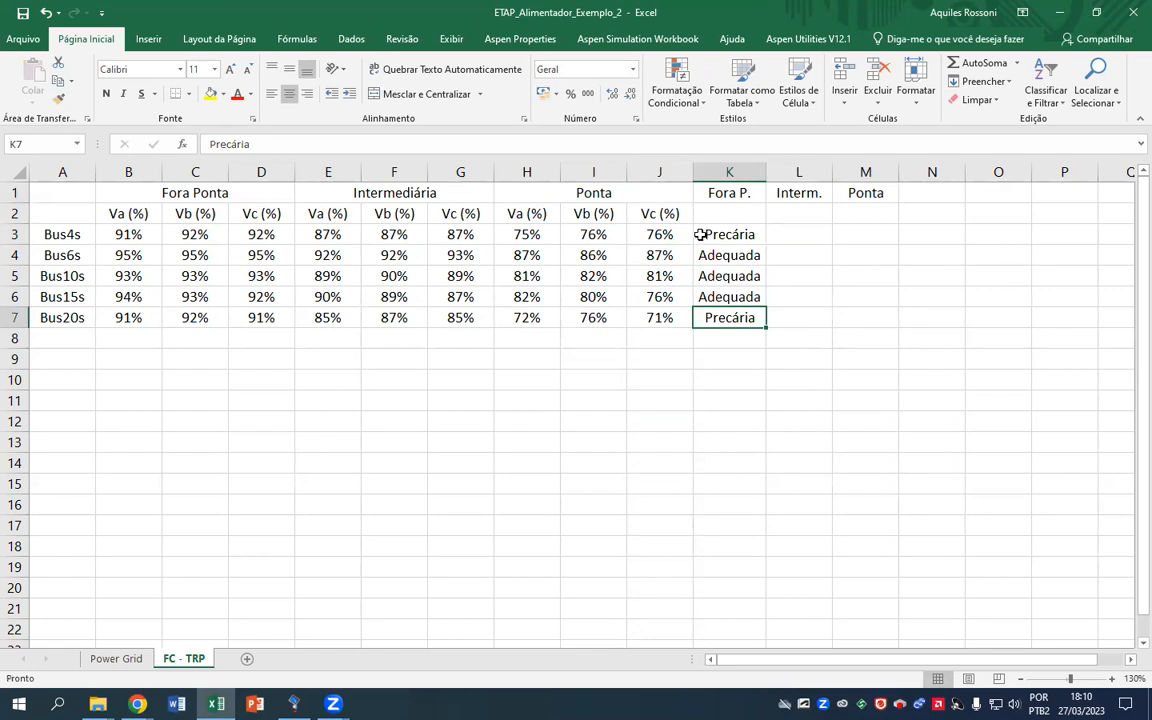
# Classify Bus4s as "Precária" in L3 and Bus6s as "Adequada" in L4 for the Interm. period
pyautogui.click(802, 233)
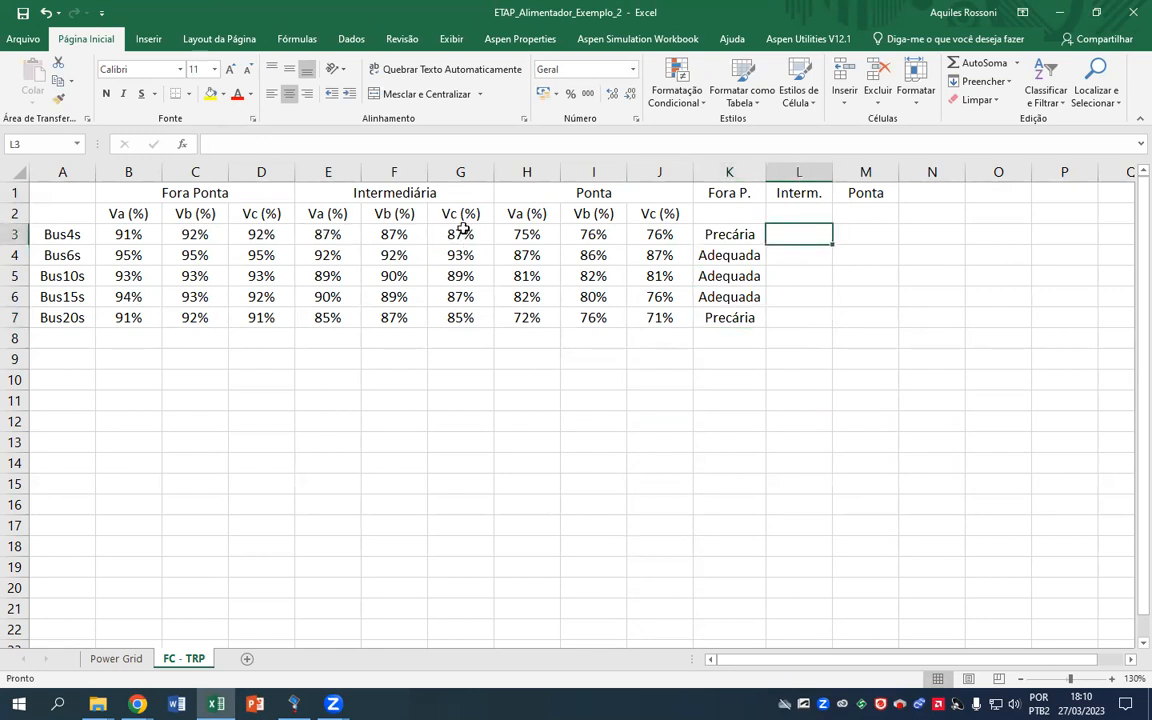
pyautogui.write('Precária')
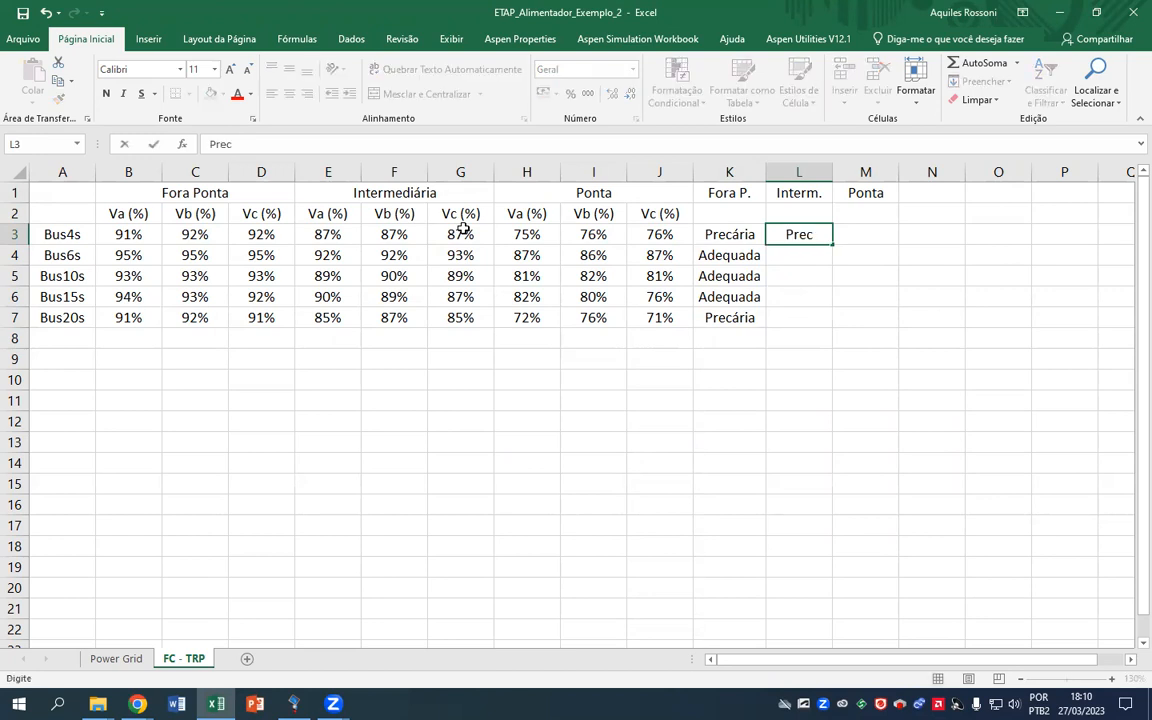
pyautogui.press('Return')
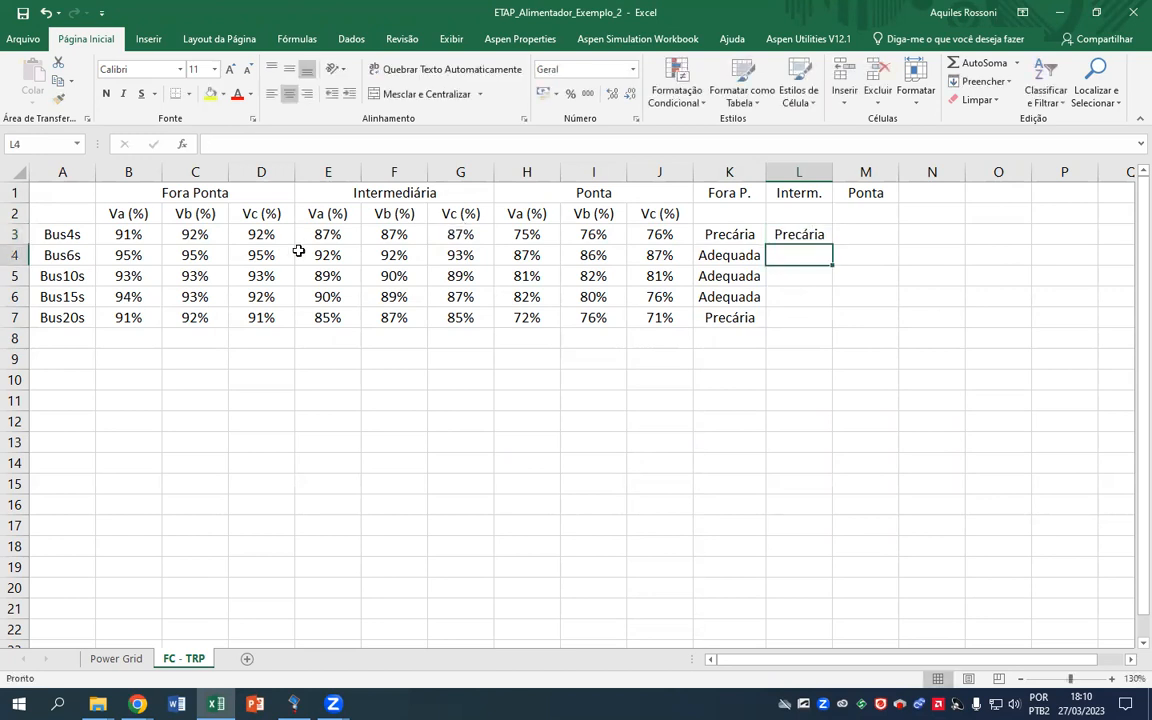
pyautogui.click(726, 256)
pyautogui.hotkey('ctrl', 'c')
pyautogui.click(807, 252)
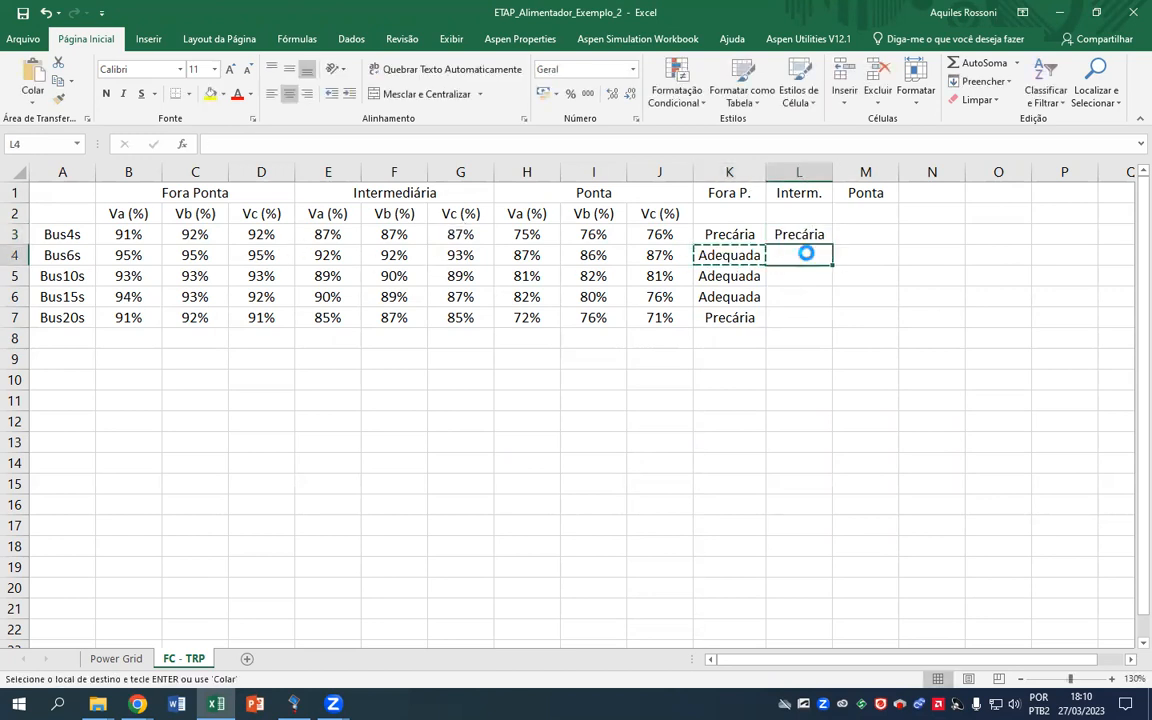
pyautogui.hotkey('ctrl', 'v')
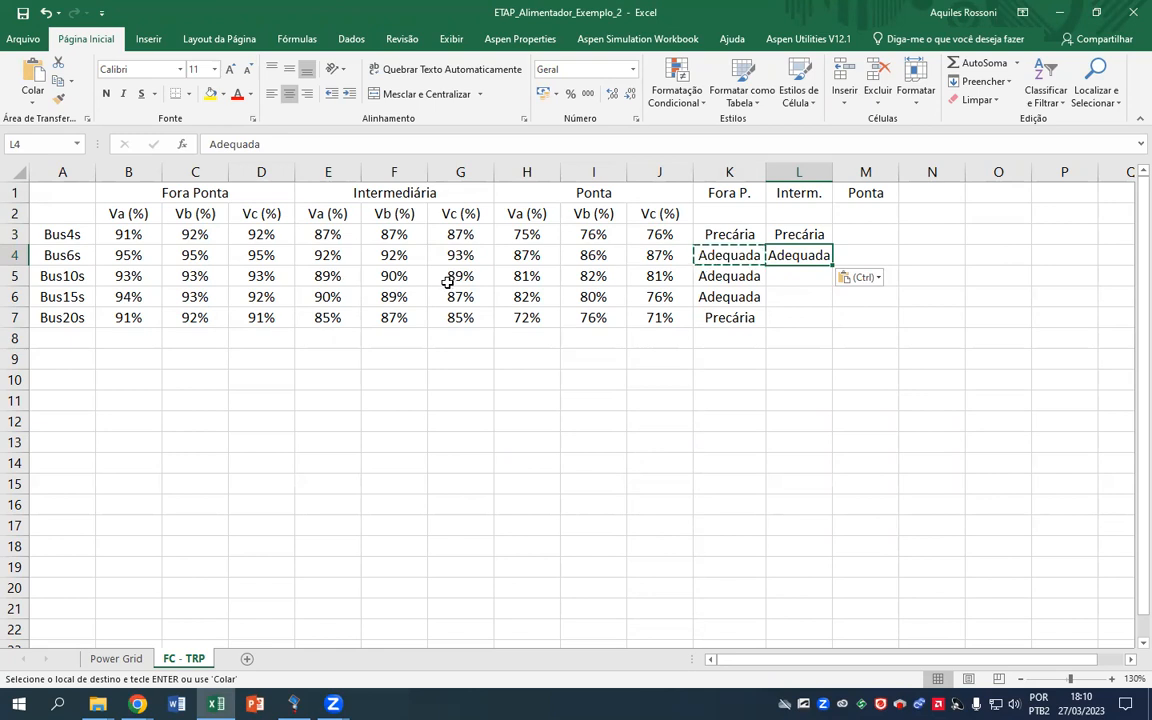
pyautogui.press('Escape')
# Copy the "Precária" classification from L3 to L5 and L6 for Bus10s and Bus15s
pyautogui.click(812, 240)
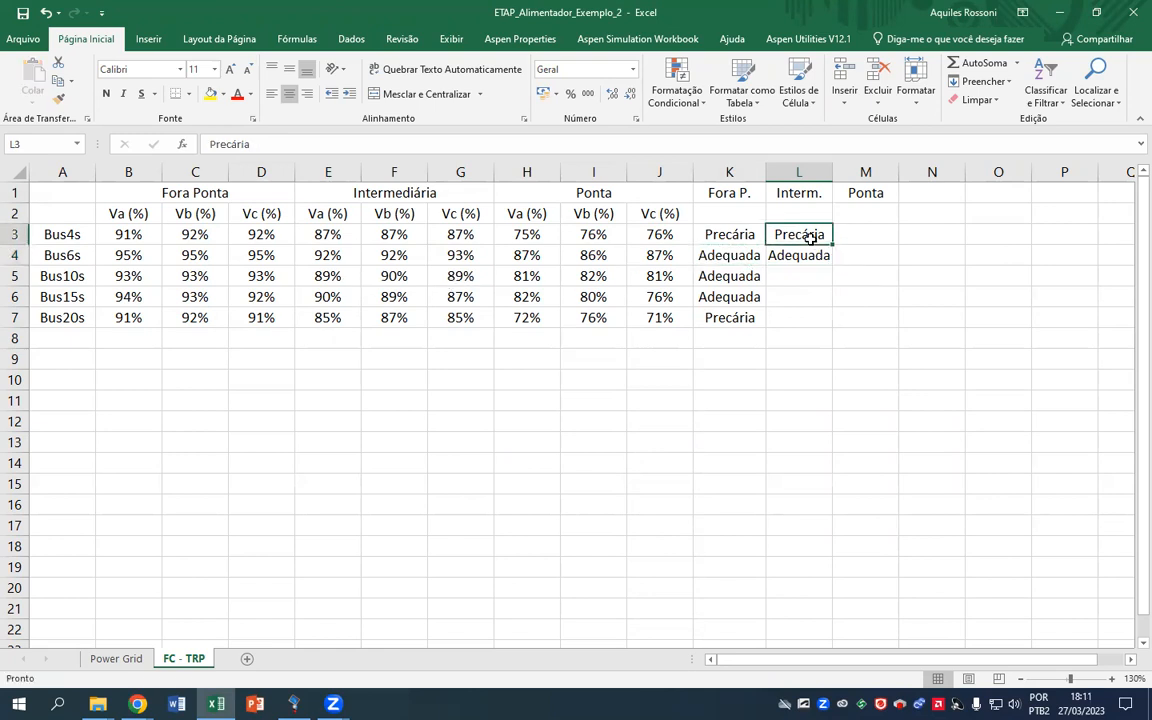
pyautogui.hotkey('ctrl', 'c')
pyautogui.click(800, 277)
pyautogui.hotkey('ctrl', 'v')
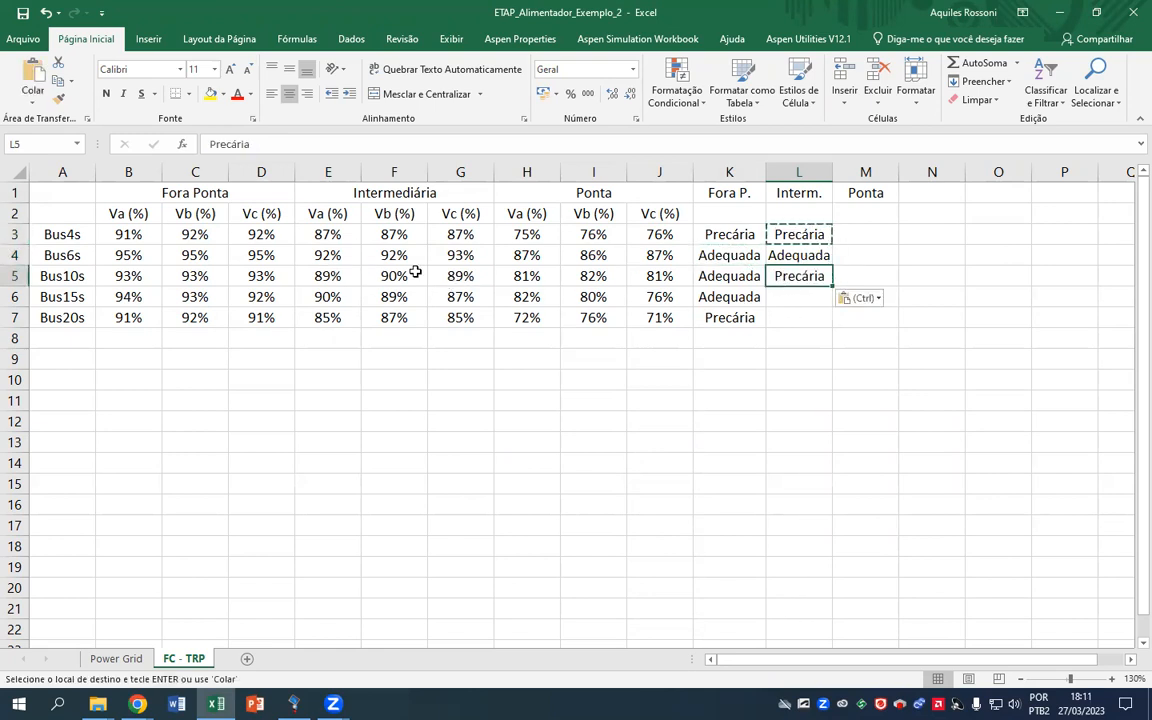
pyautogui.click(784, 297)
pyautogui.hotkey('ctrl', 'v')
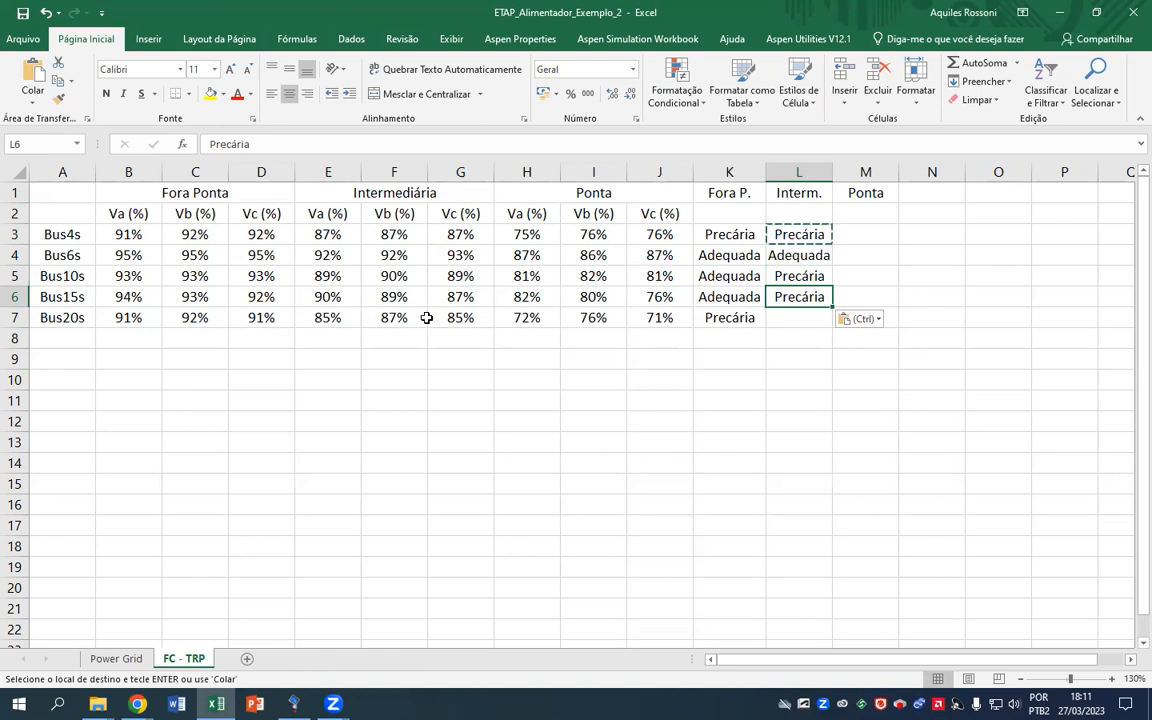
# Enter "Crítica" in L7 as the Interm. classification of Bus20s
pyautogui.click(788, 315)
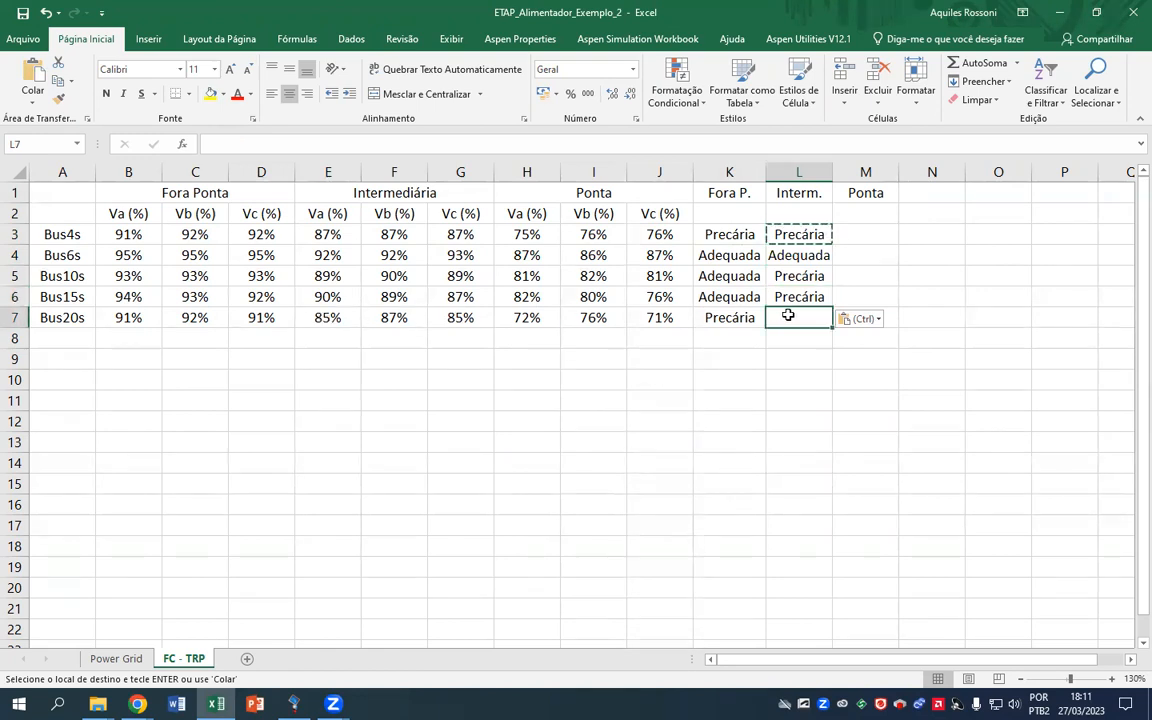
pyautogui.write('Crítica')
pyautogui.press('Up')
# Copy the "Crítica" classification from L7 to M3 for Bus4s in the Ponta period
pyautogui.press('Up')
pyautogui.press('Up')
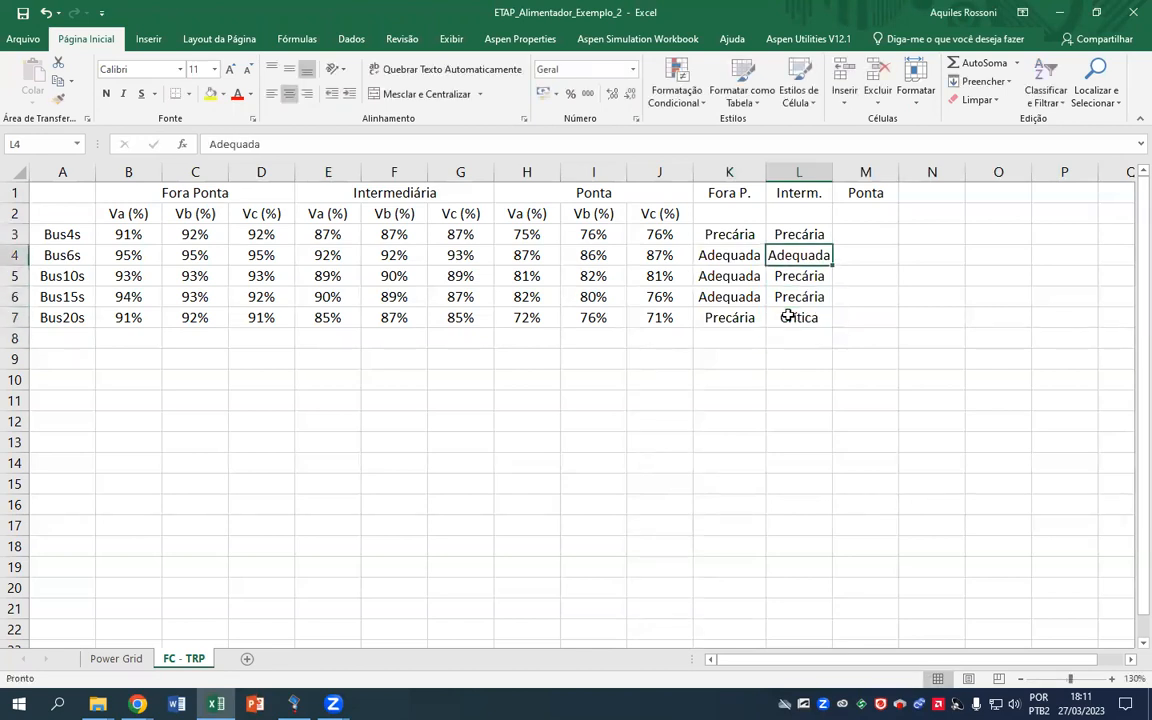
pyautogui.press('Up')
pyautogui.press('Right')
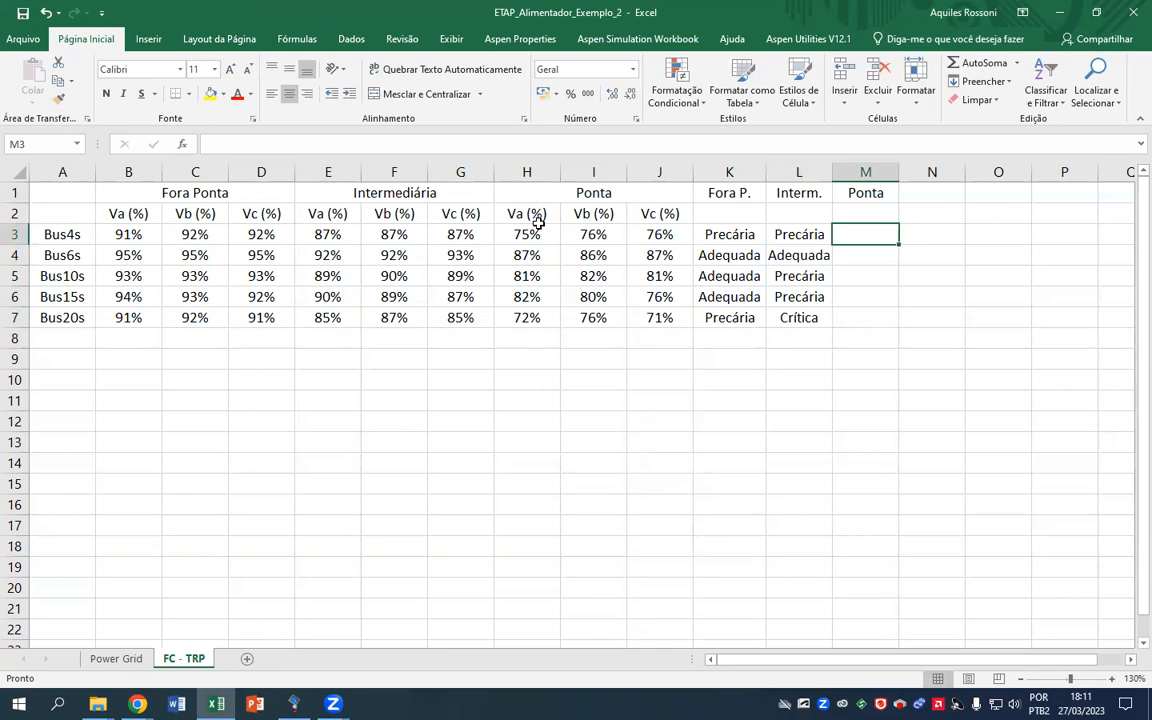
pyautogui.click(800, 316)
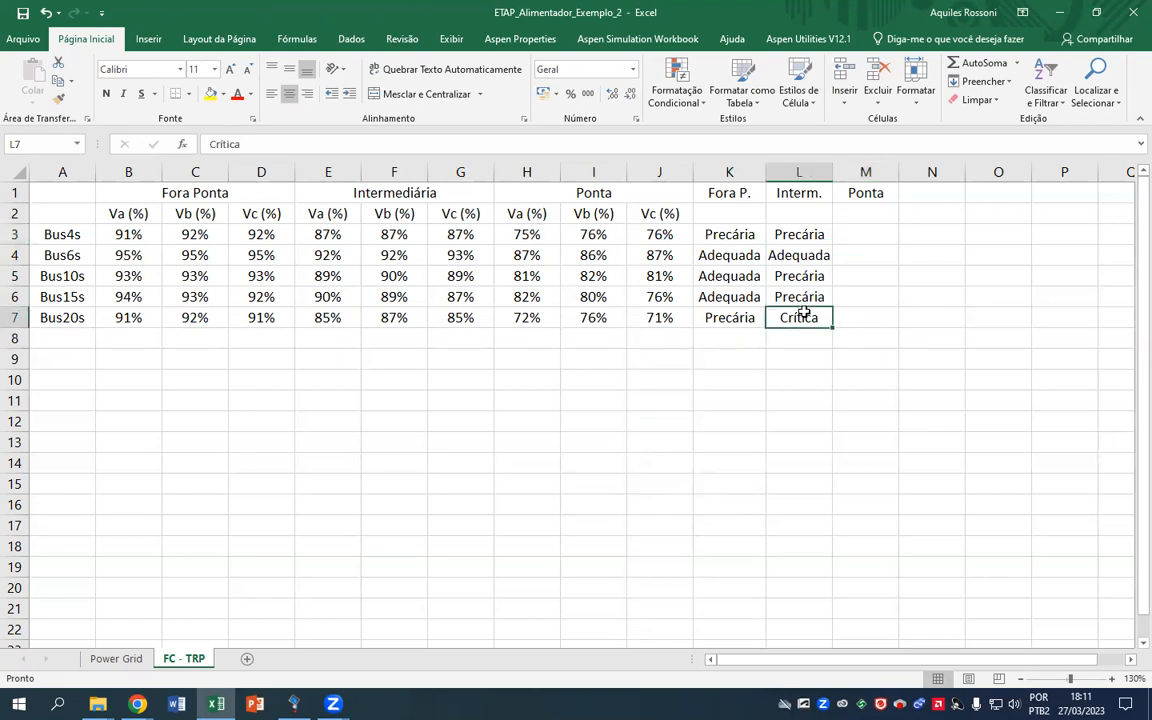
pyautogui.hotkey('ctrl', 'c')
pyautogui.click(864, 235)
pyautogui.hotkey('ctrl', 'v')
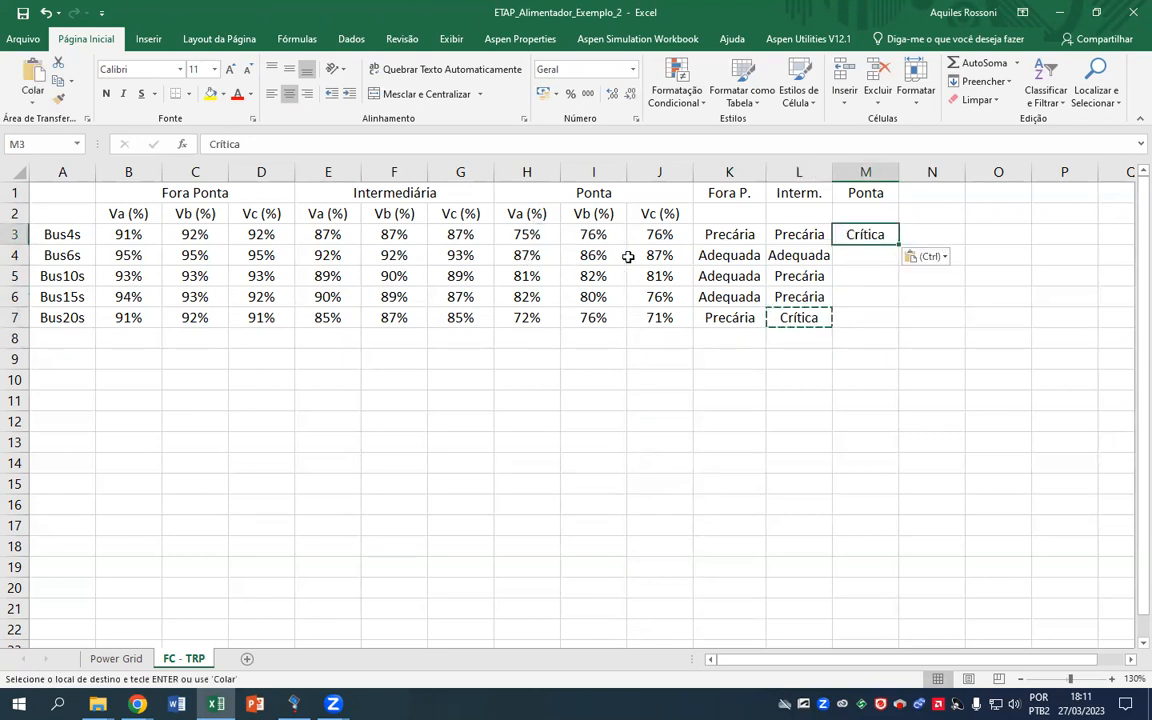
pyautogui.press('Escape')
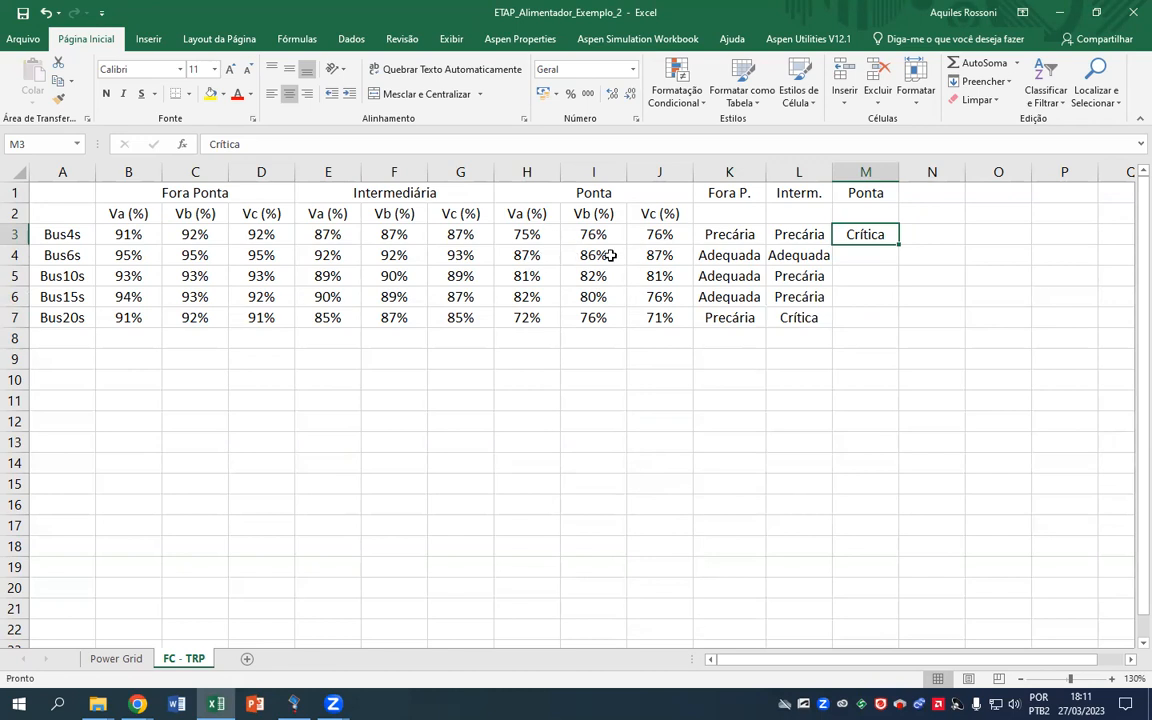
# Check the Bus6s Vb value in I4 and copy the "Crítica" classification from M3 to M4 and M5 for Bus6s and Bus10s
pyautogui.click(589, 255)
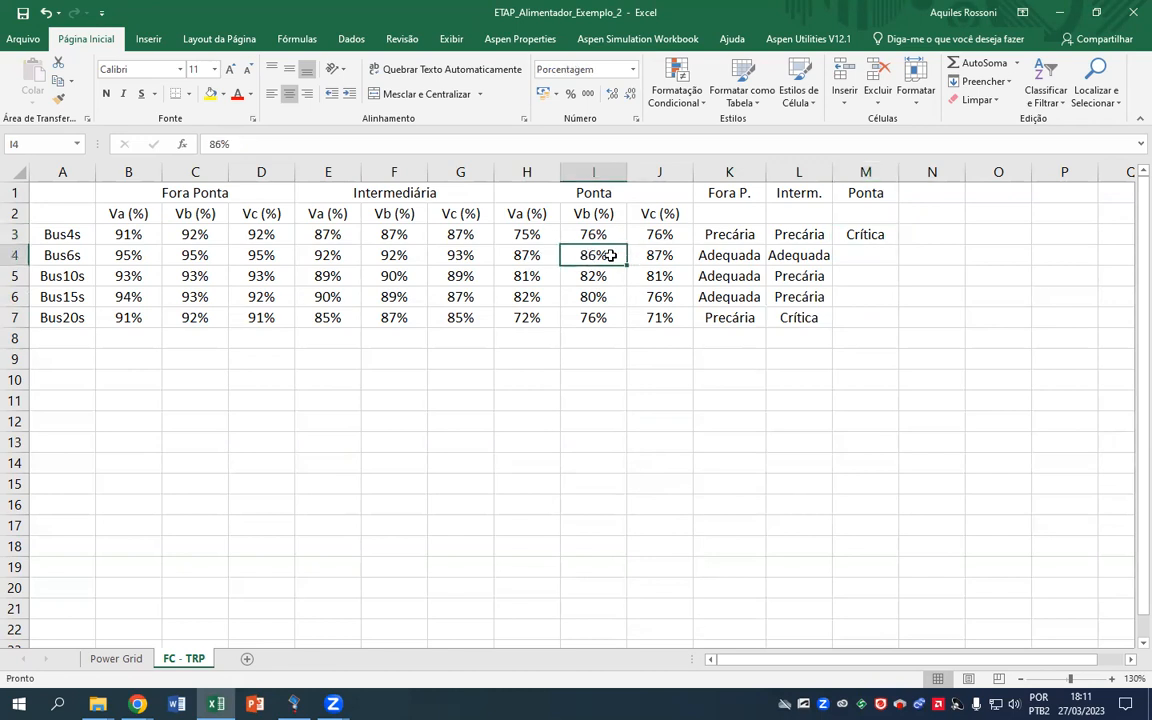
pyautogui.click(860, 238)
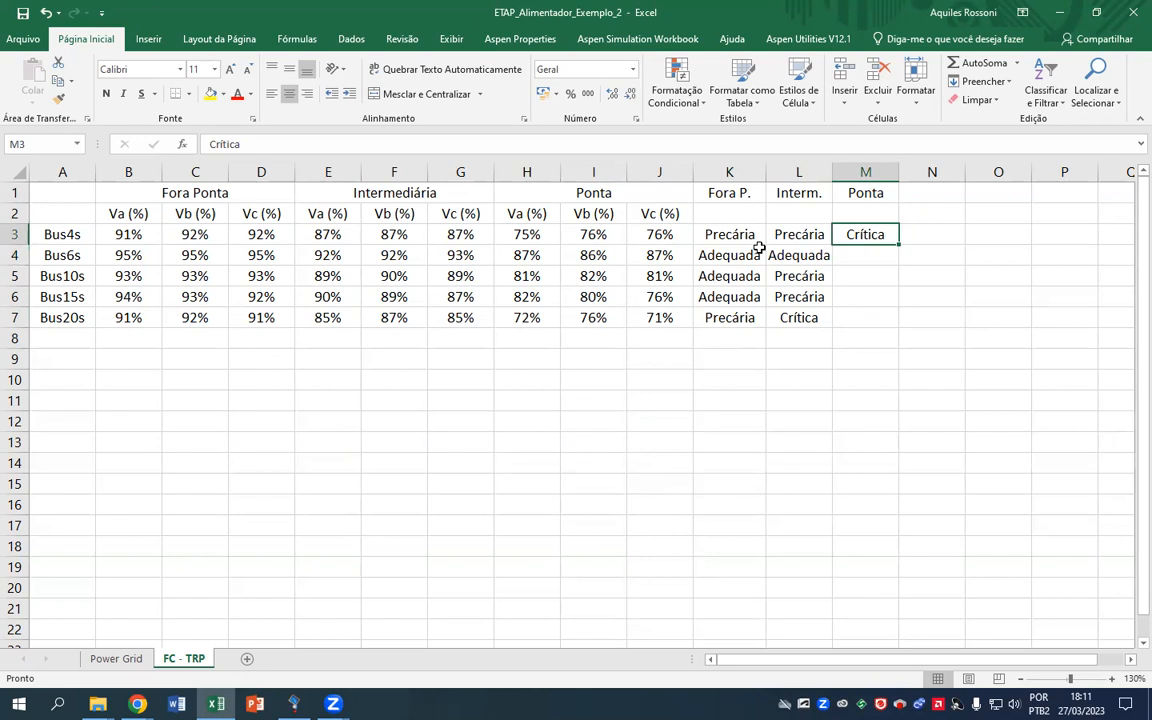
pyautogui.hotkey('ctrl', 'c')
pyautogui.click(856, 256)
pyautogui.hotkey('ctrl', 'v')
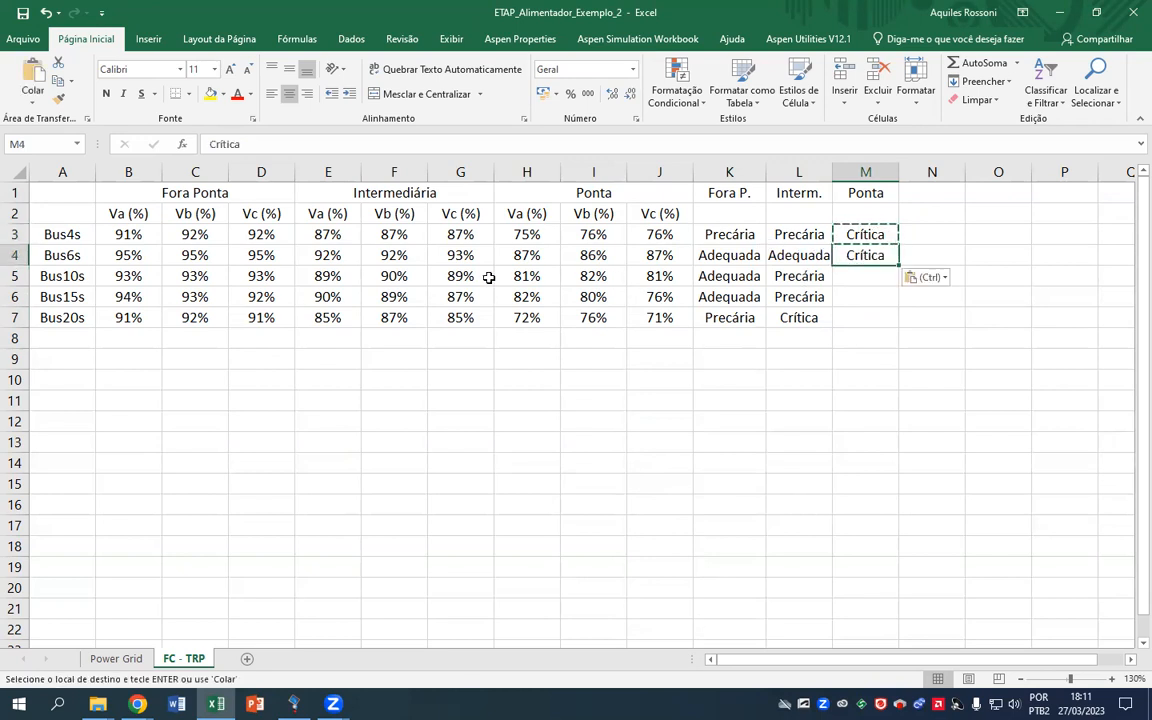
pyautogui.hotkey('ctrl', 'c')
pyautogui.click(865, 275)
pyautogui.hotkey('ctrl', 'v')
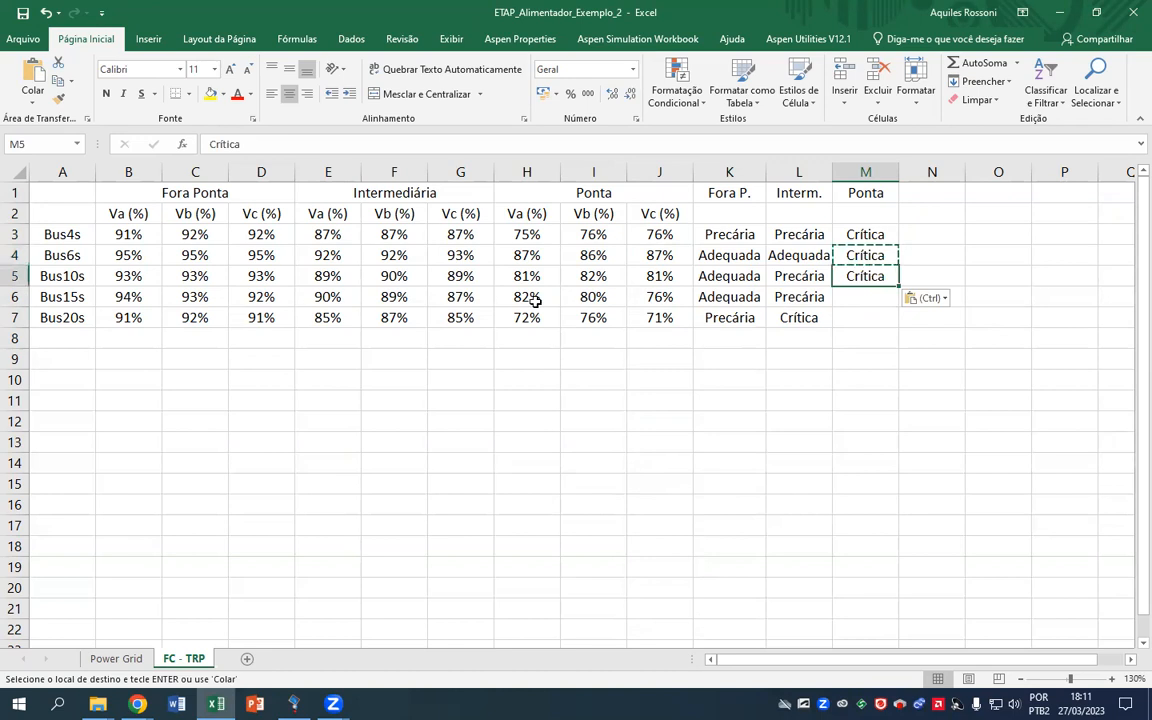
# Copy the "Crítica" classification from M5 to M6 and M7 for Bus15s and Bus20s
pyautogui.hotkey('ctrl', 'c')
pyautogui.click(862, 294)
pyautogui.hotkey('ctrl', 'v')
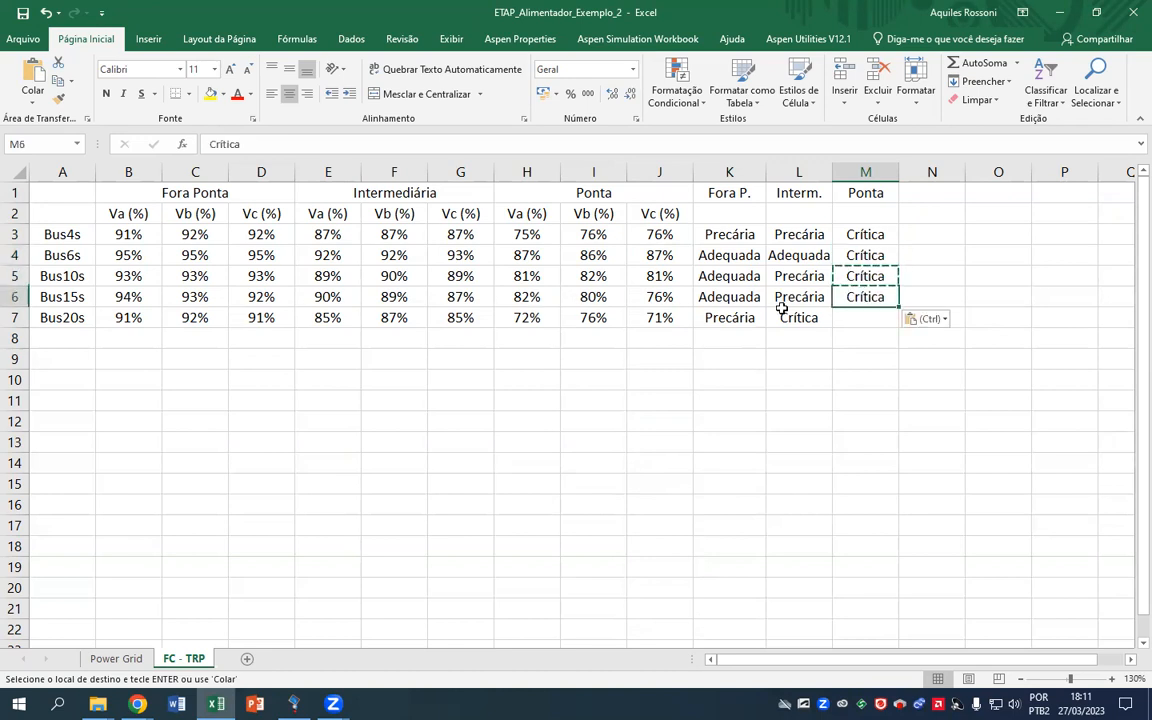
pyautogui.click(853, 315)
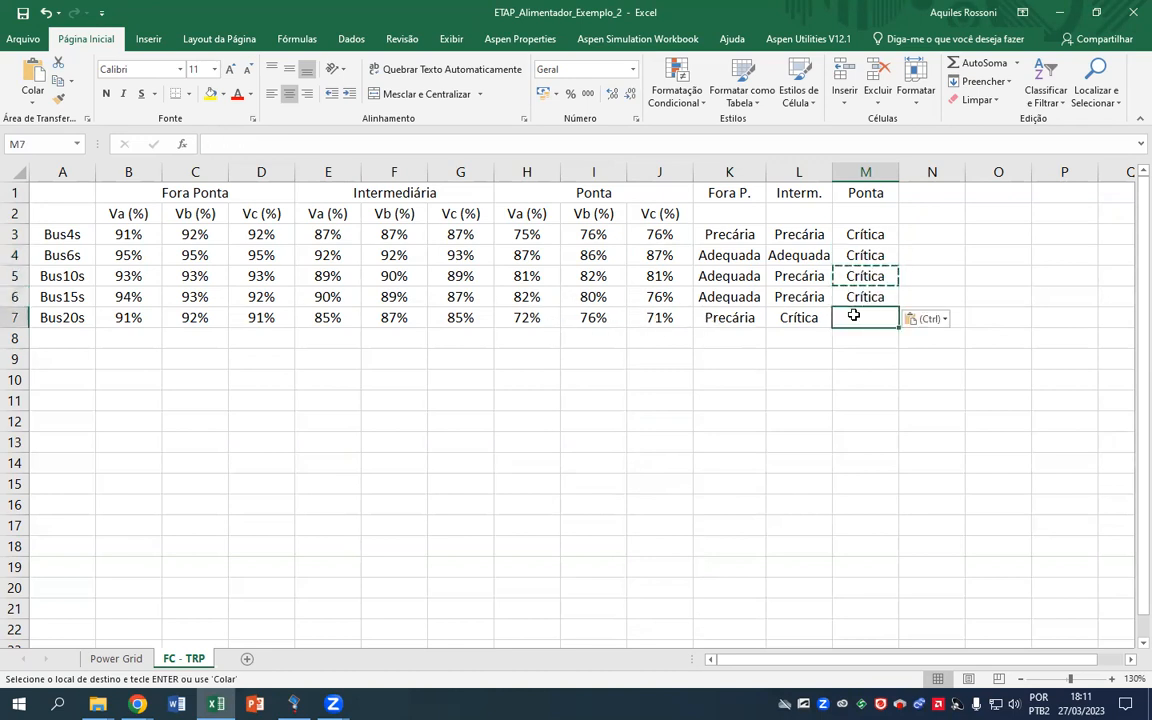
pyautogui.hotkey('ctrl', 'v')
pyautogui.press('Escape')
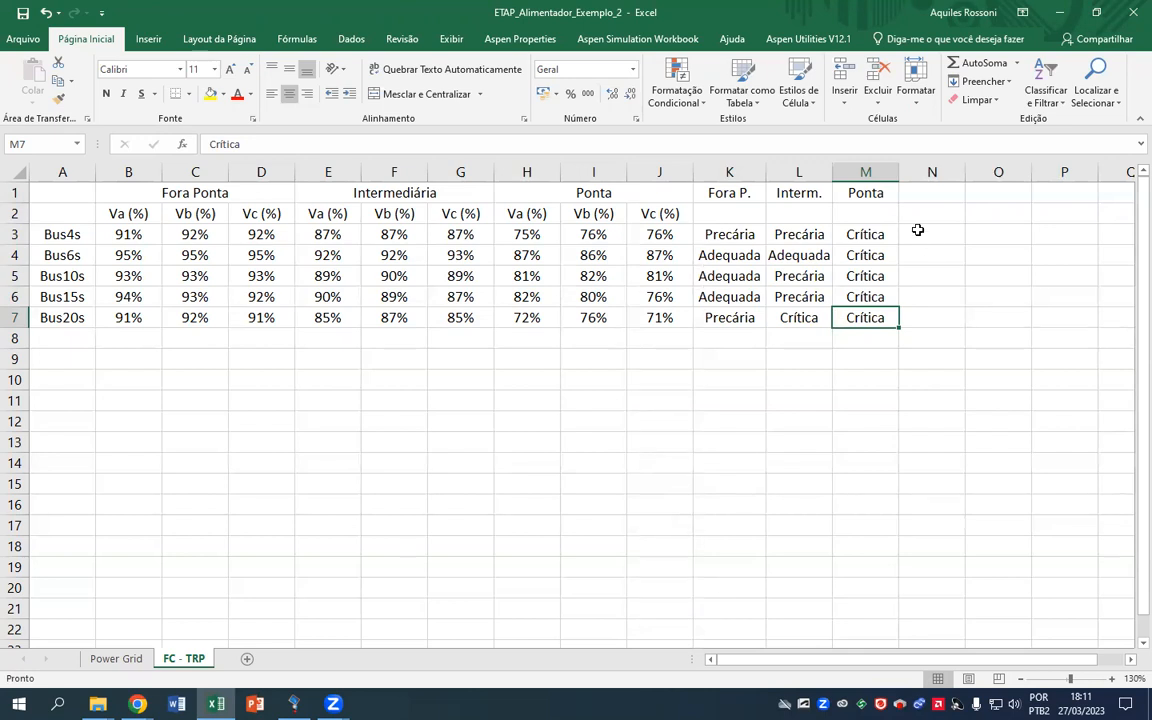
pyautogui.click(735, 212)
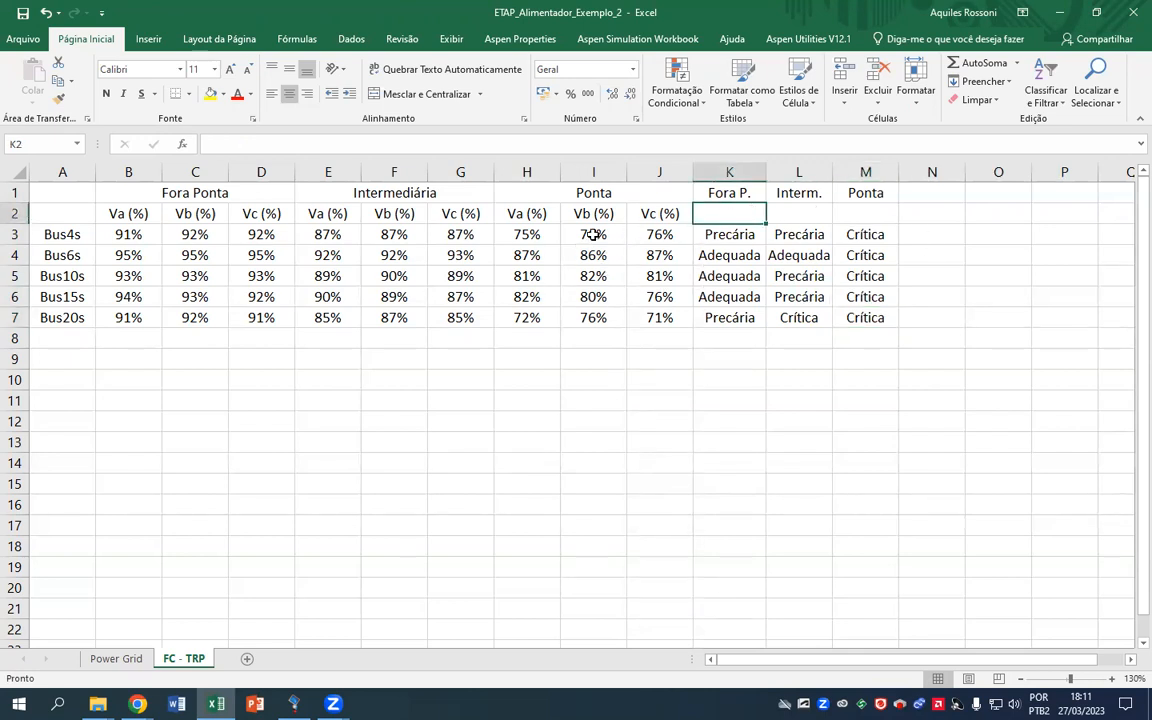
pyautogui.click(429, 339)
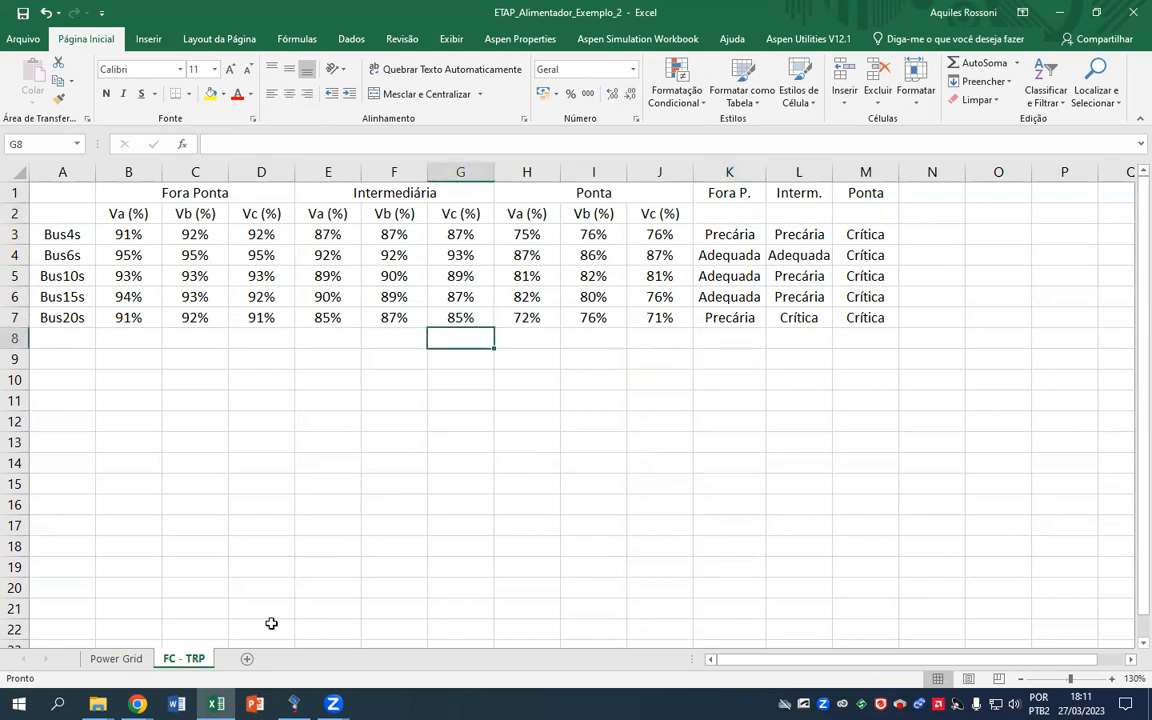
pyautogui.moveTo(138, 704)
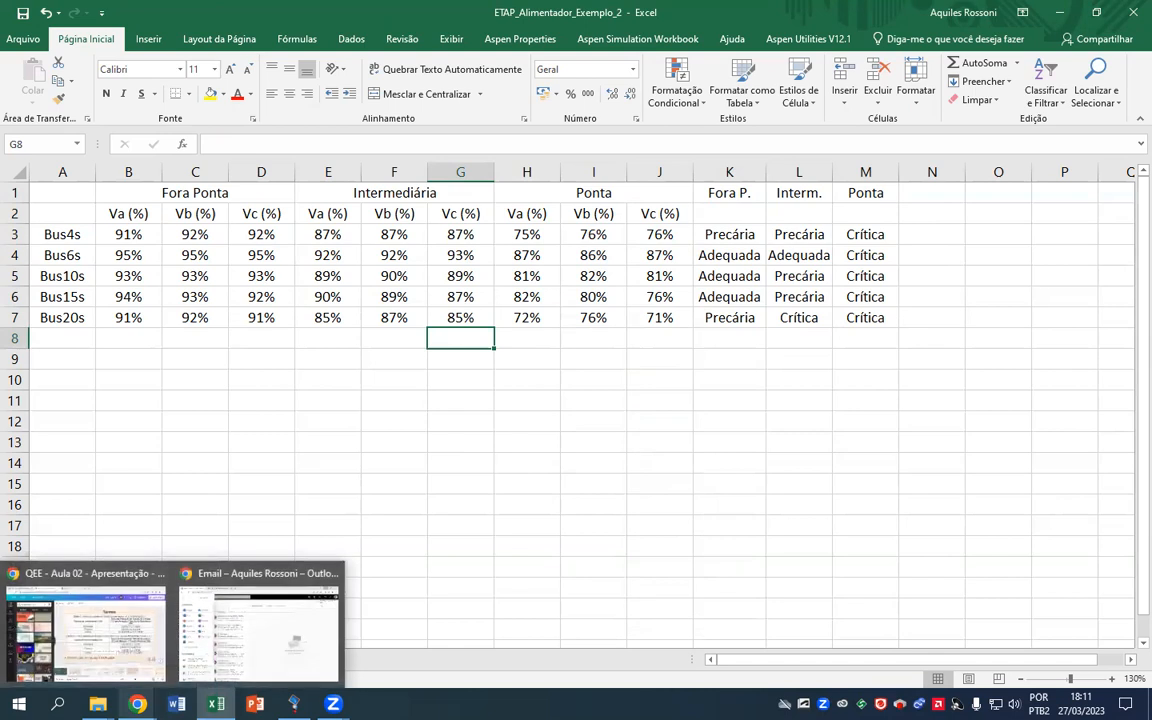
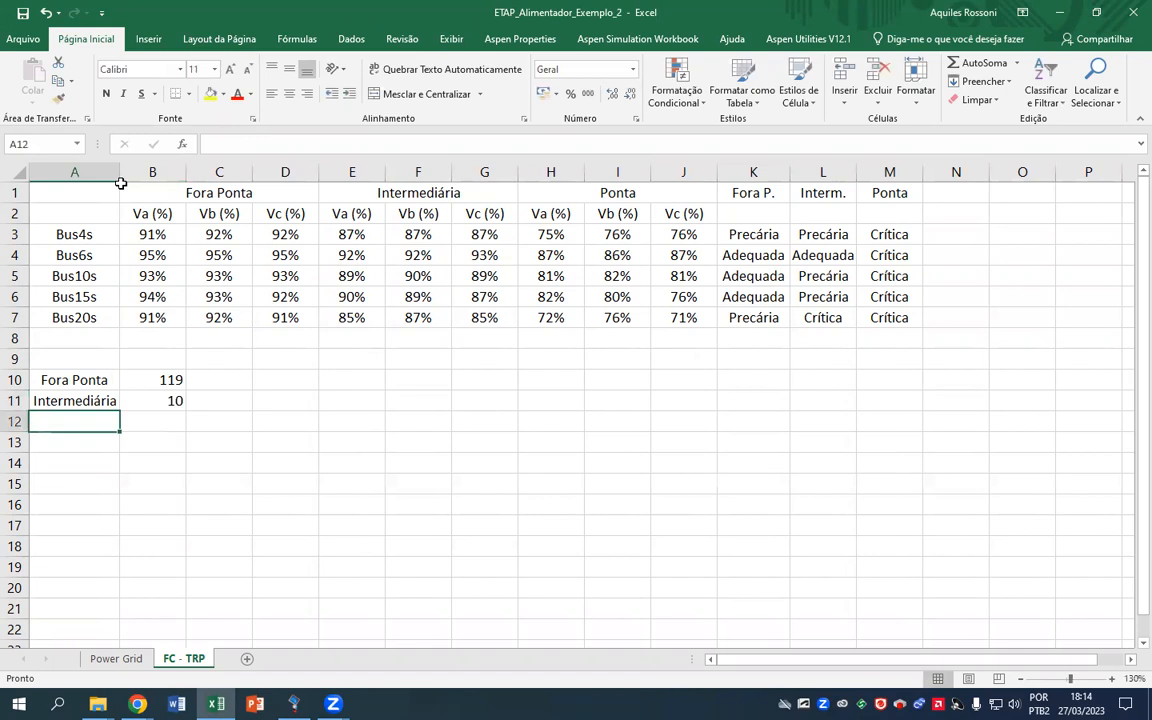
# Label A12 as "Ponta" and enter the formula =5*3 beside it in B12
pyautogui.write('a')
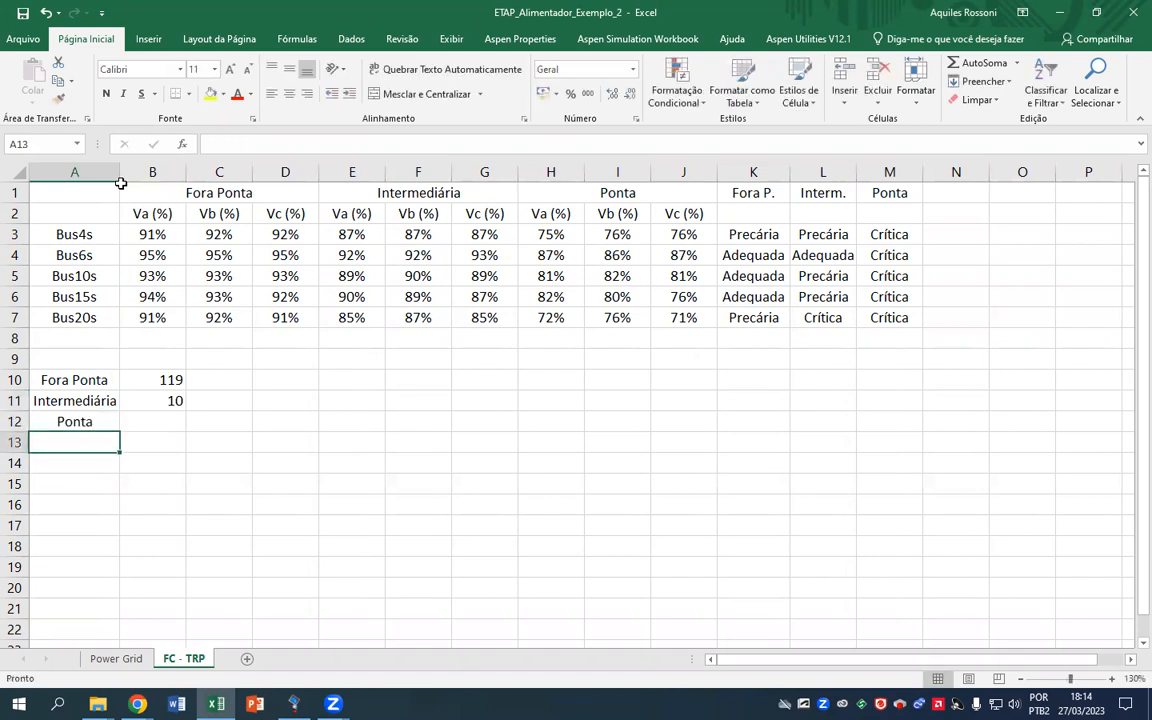
pyautogui.press('Tab')
pyautogui.write('=')
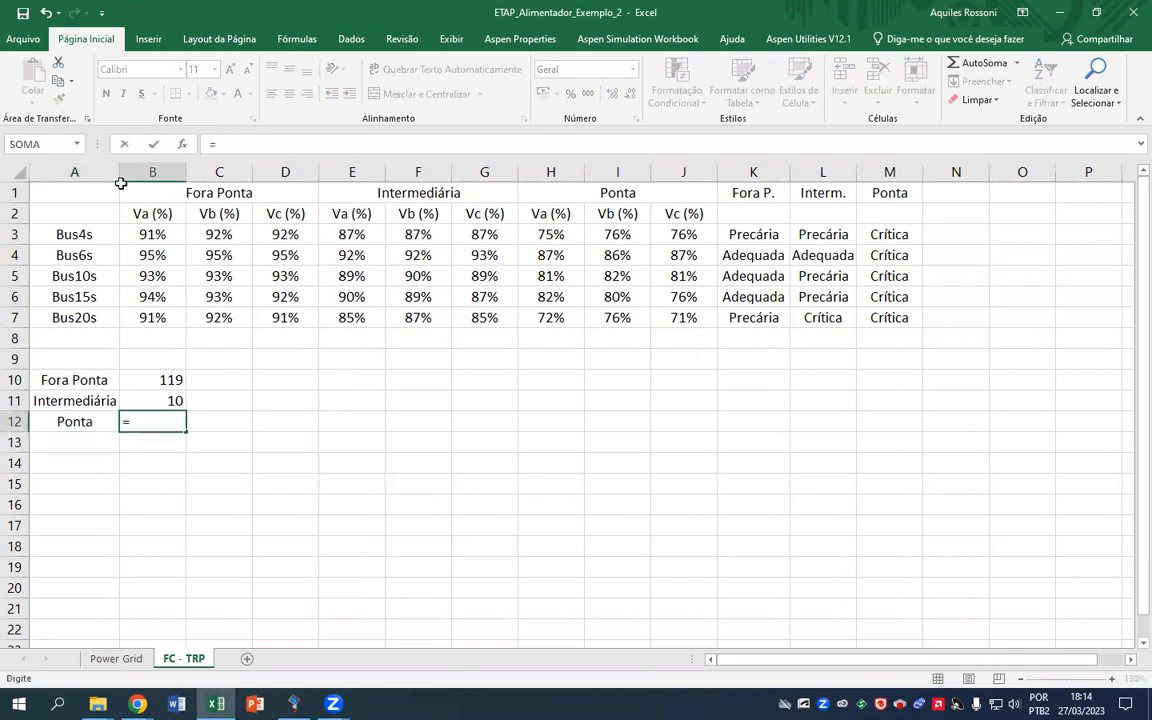
pyautogui.write('5*3')
pyautogui.press('Return')
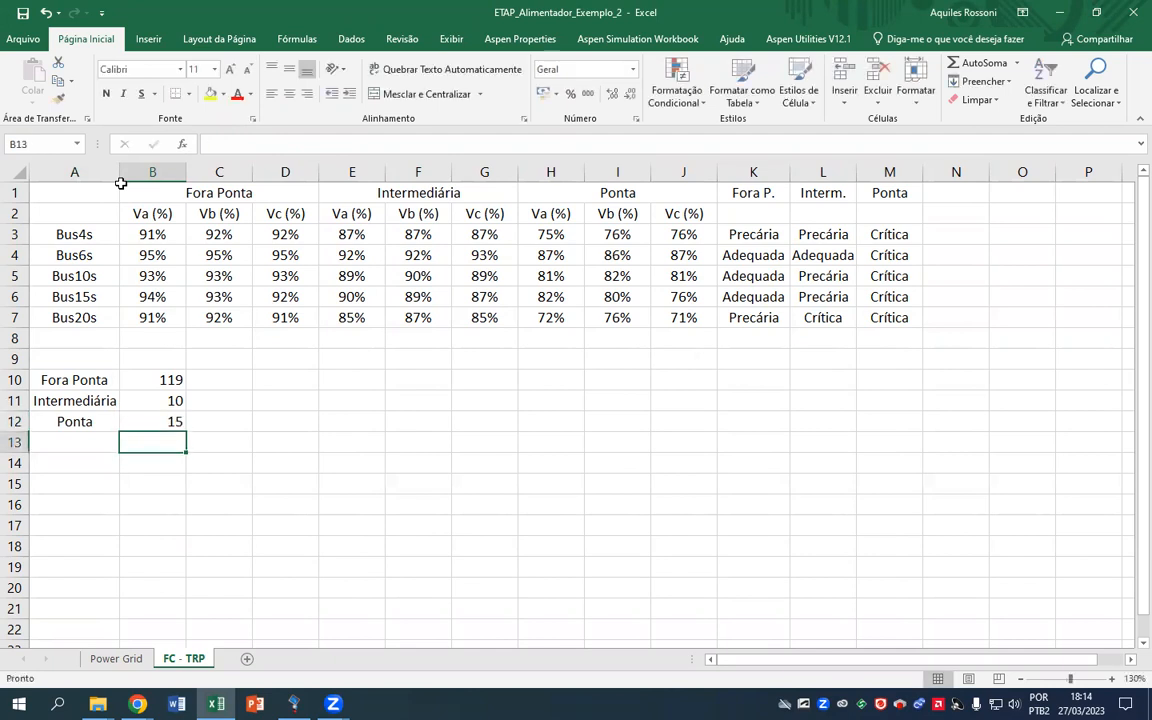
# Add a "Total" row in A13 and sum B10:B12 in B13
pyautogui.click(82, 438)
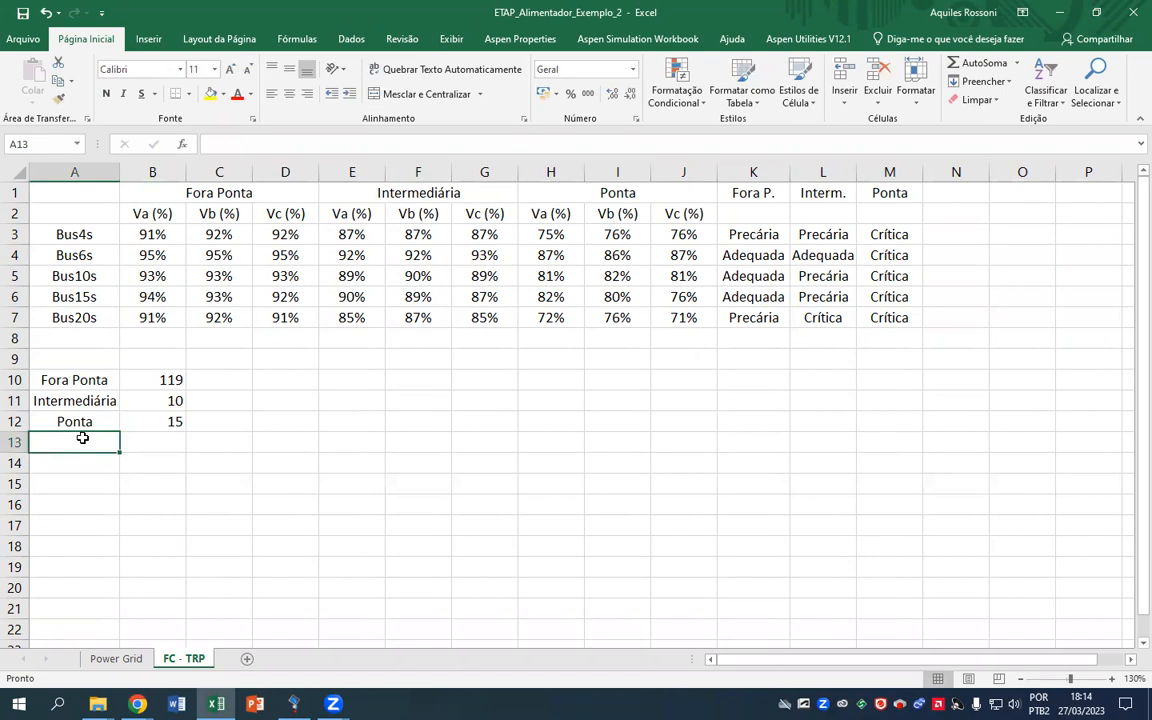
pyautogui.write('Total')
pyautogui.press('Tab')
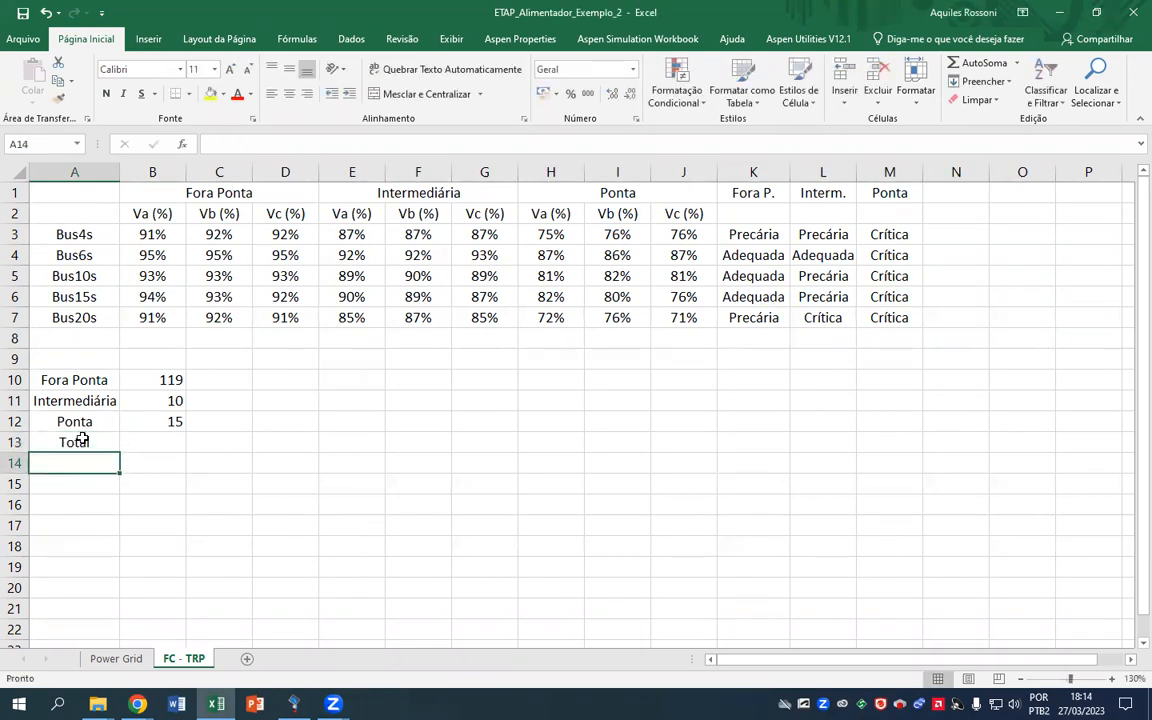
pyautogui.write('=')
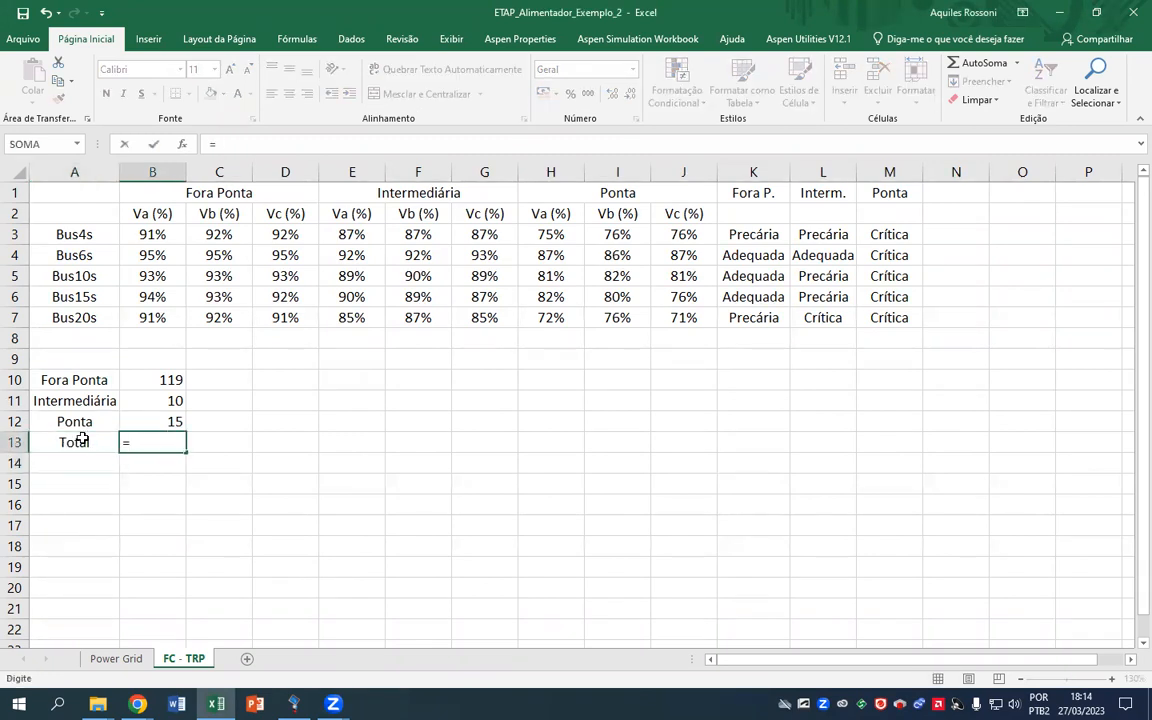
pyautogui.write('Soma(')
pyautogui.moveTo(160, 380); pyautogui.dragTo(165, 418)
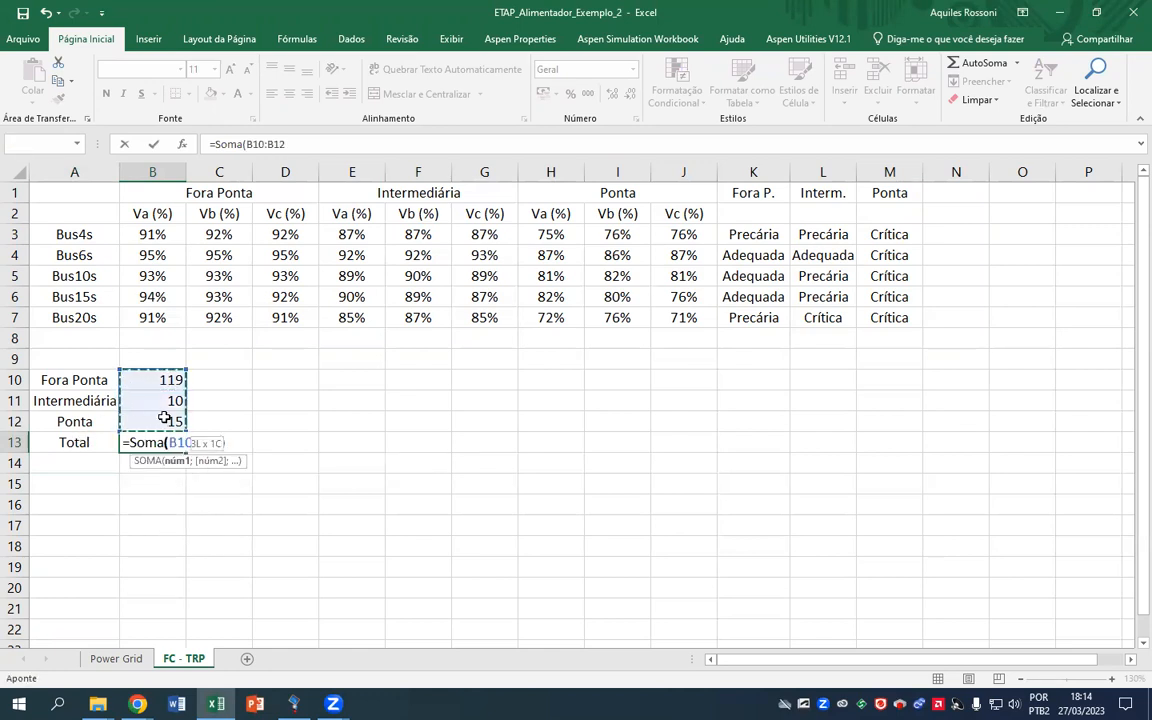
pyautogui.press('Return')
# Divide the total in B13 by 24 with a formula in B14
pyautogui.write('=')
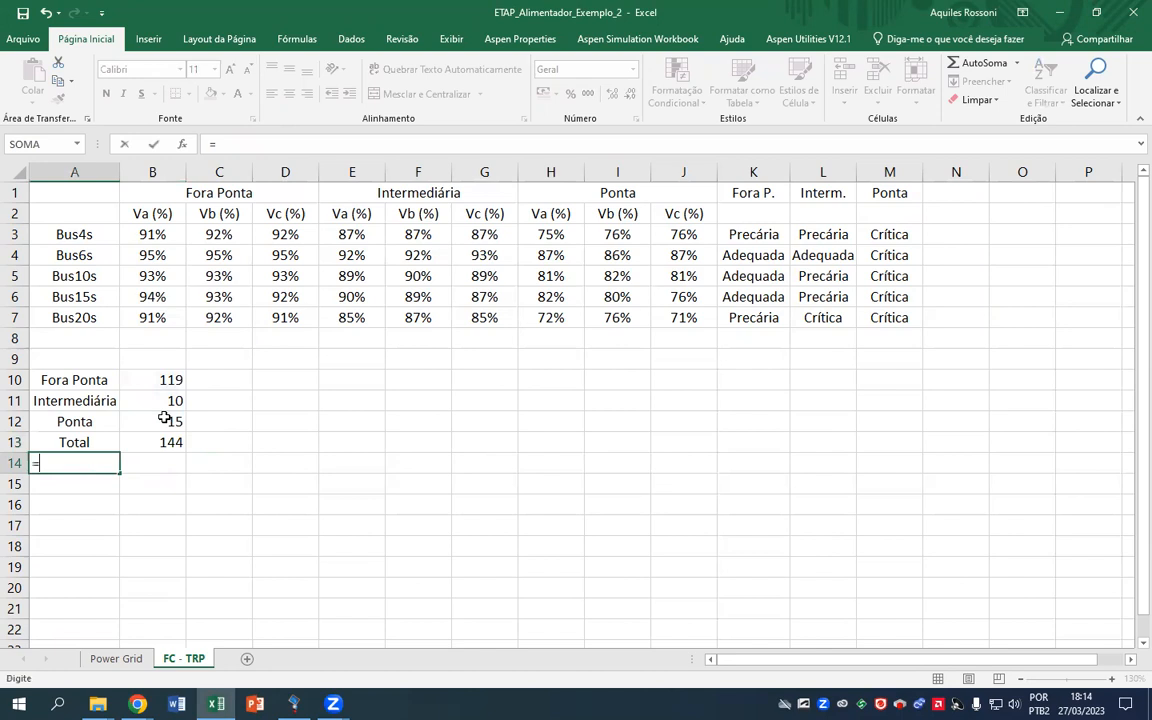
pyautogui.press('Escape')
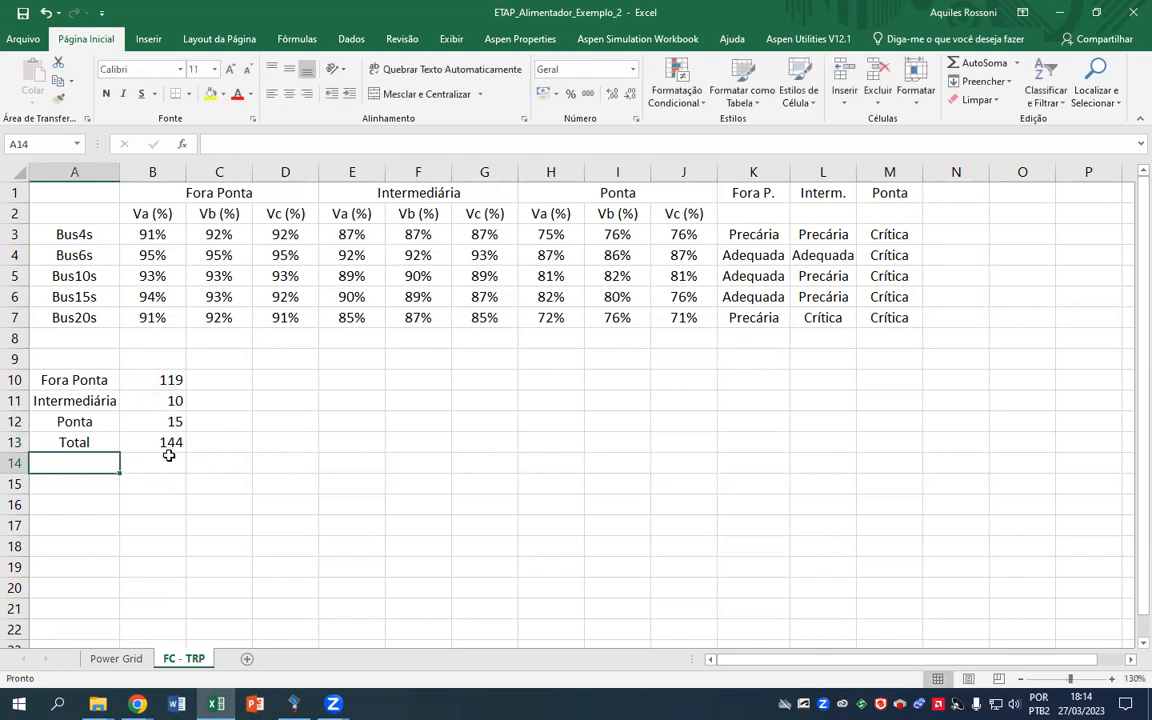
pyautogui.click(169, 459)
pyautogui.write('=')
pyautogui.click(171, 442)
pyautogui.write('/24')
pyautogui.press('Return')
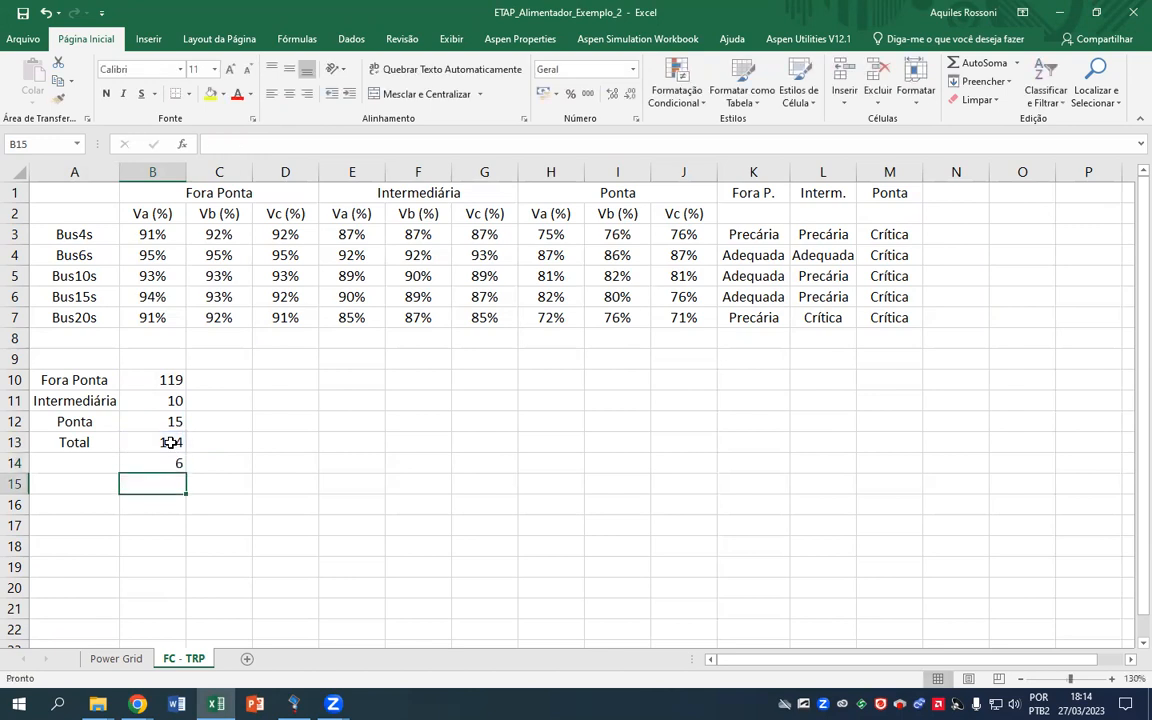
# Correct the Fora Ponta formula in B10 to =5*19+2*24 and check the total and the division by 24 below it
pyautogui.click(172, 464)
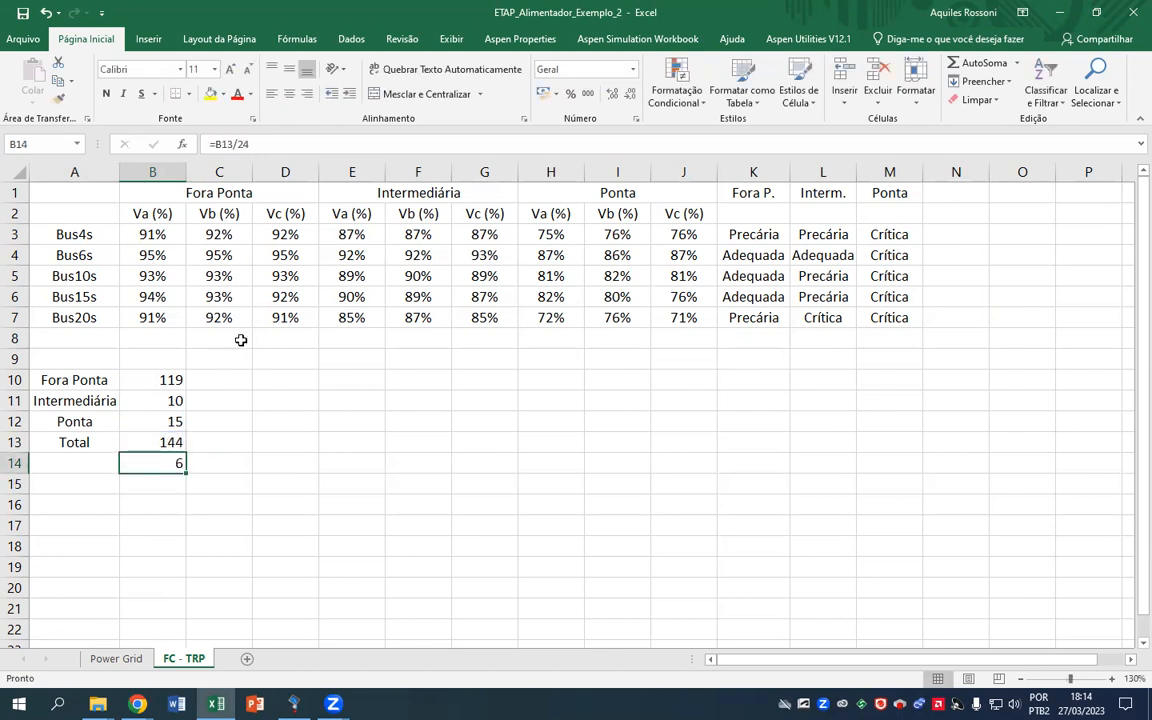
pyautogui.click(174, 422)
pyautogui.click(179, 380)
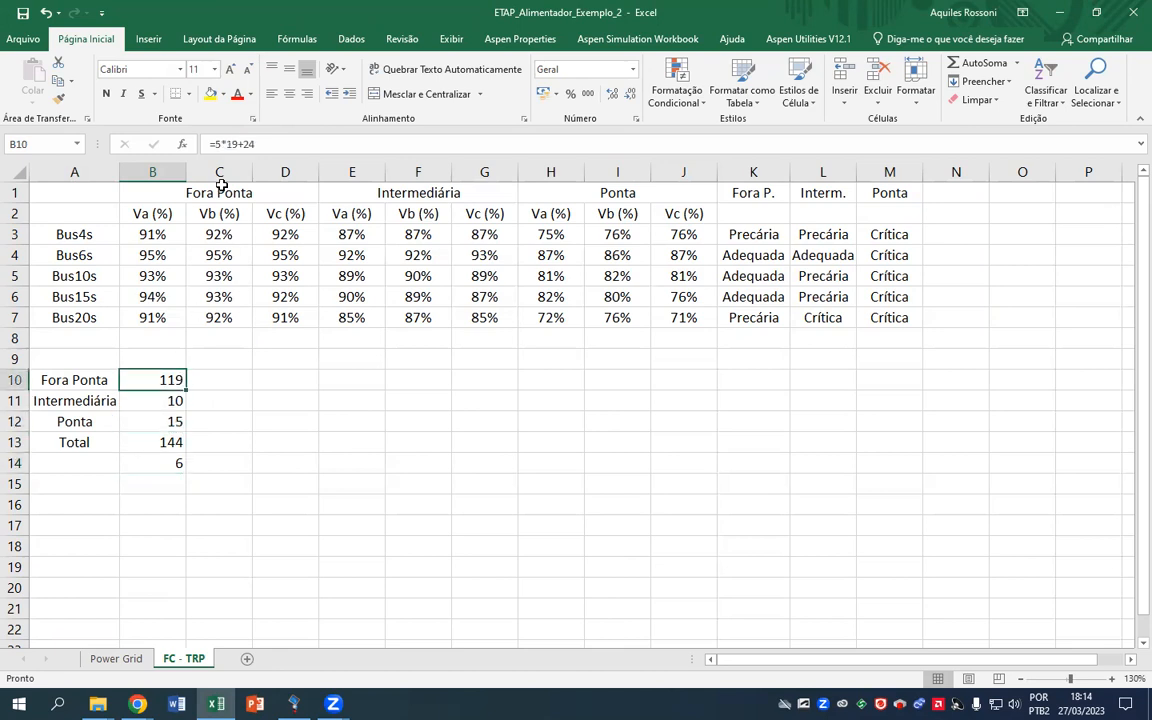
pyautogui.click(248, 147)
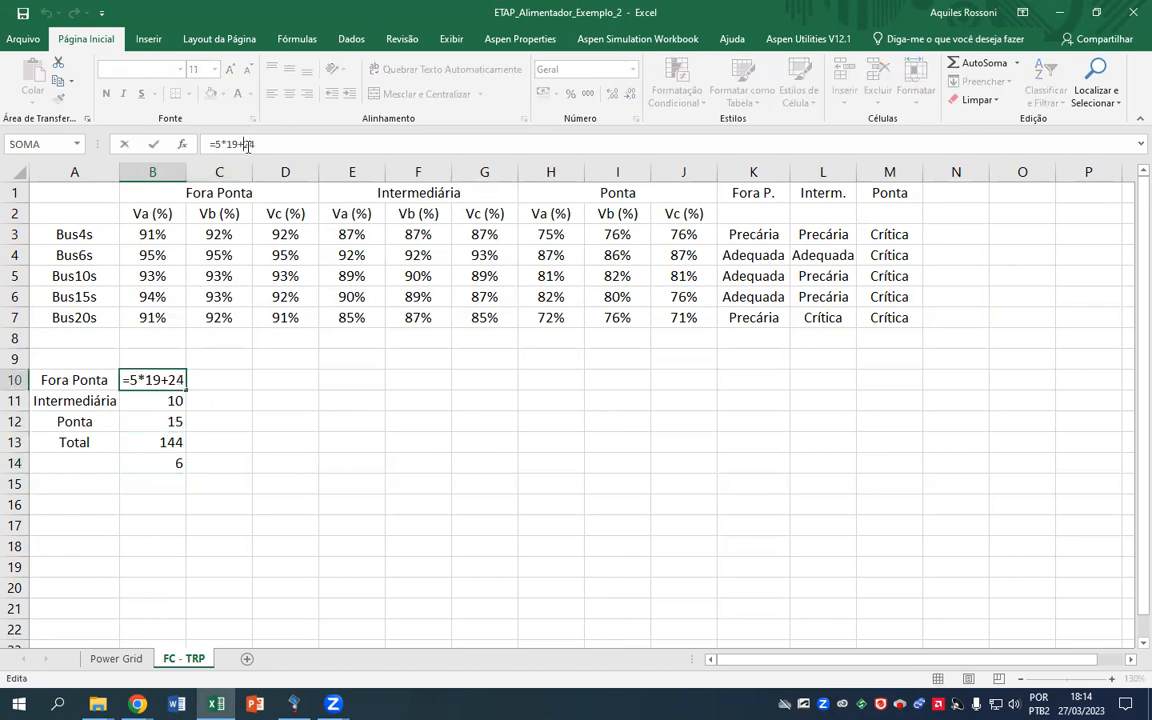
pyautogui.write('2*')
pyautogui.press('Return')
pyautogui.press('Down')
pyautogui.press('Down')
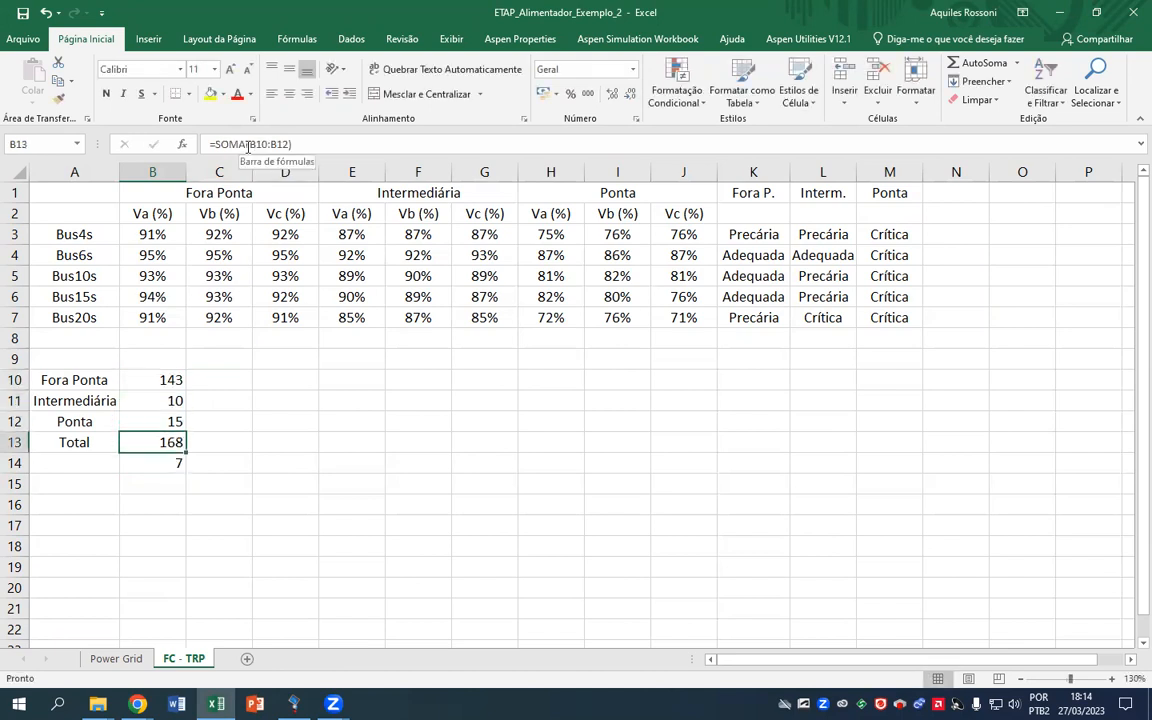
pyautogui.click(152, 462)
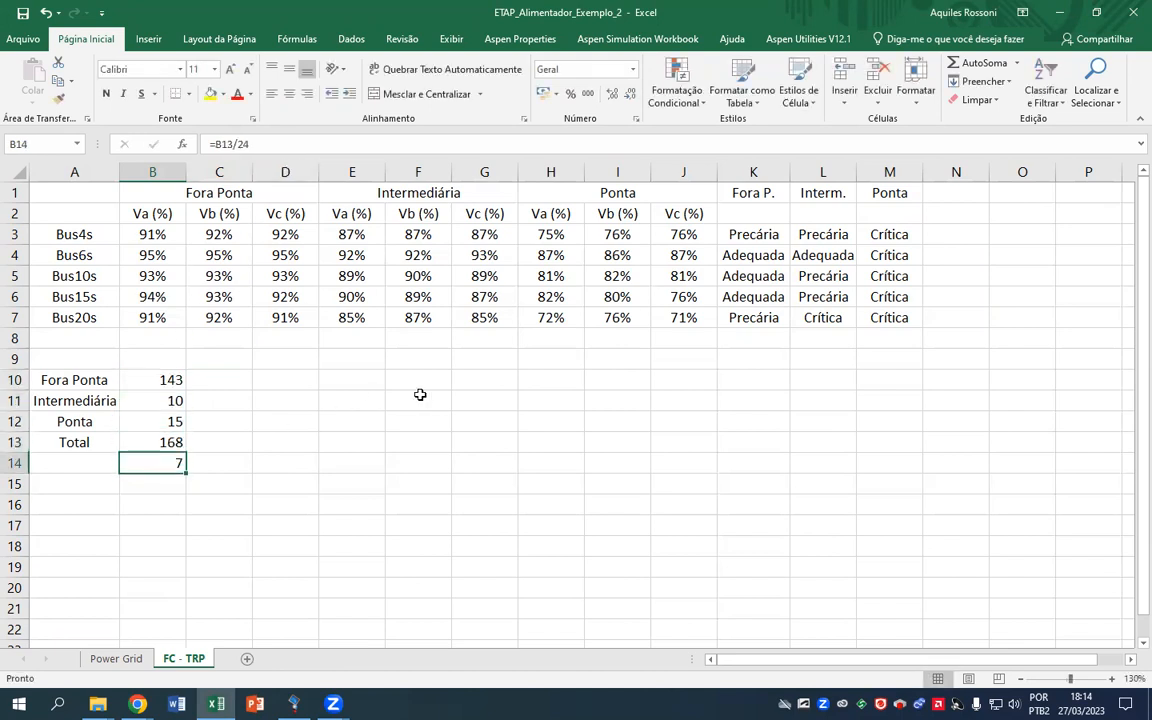
# Add the column header "DRP" in N1
pyautogui.click(948, 194)
pyautogui.write('DR')
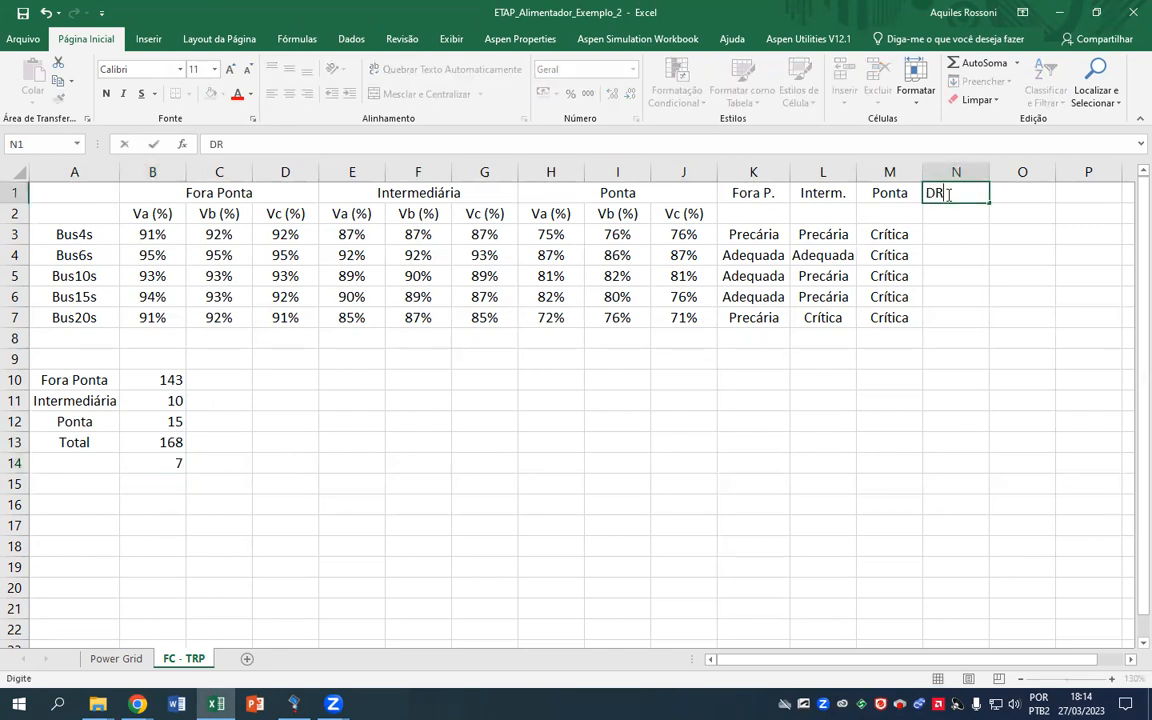
pyautogui.press('Return')
pyautogui.press('Return')
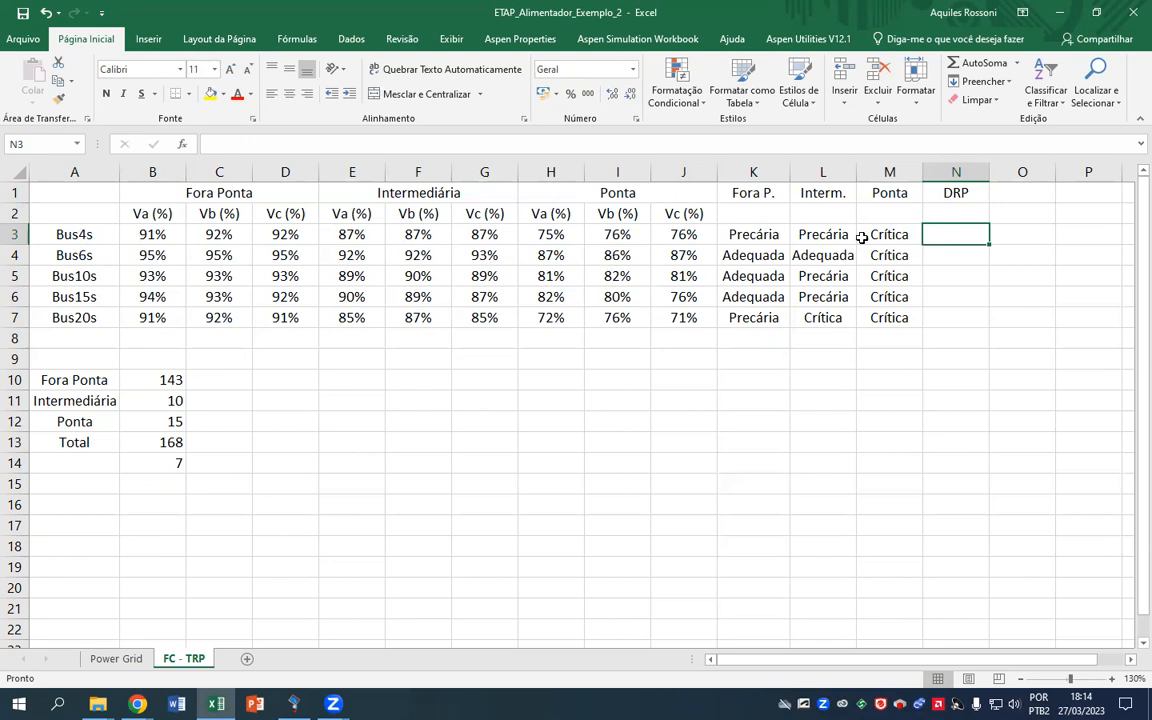
# Enter the DRP formula for Bus4s in N3 as =(B10+B11)/B13
pyautogui.click(150, 442)
pyautogui.click(168, 464)
pyautogui.click(172, 381)
pyautogui.click(951, 231)
pyautogui.write('=')
pyautogui.press('F2')
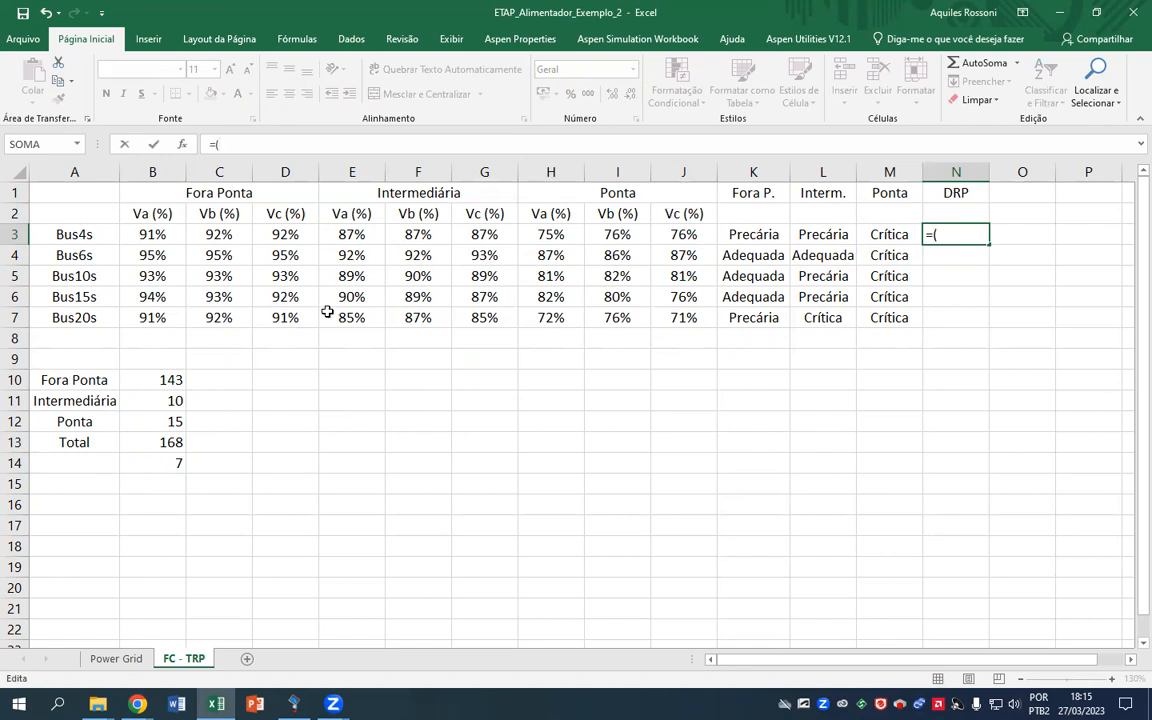
pyautogui.click(165, 379)
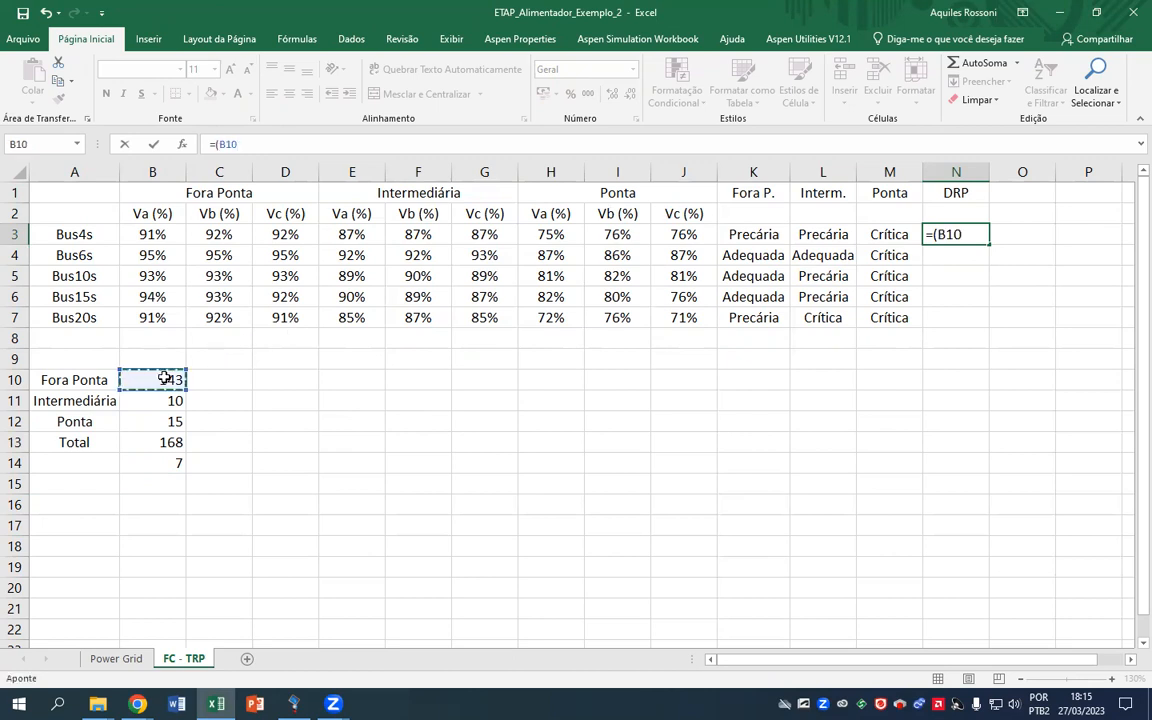
pyautogui.write('+')
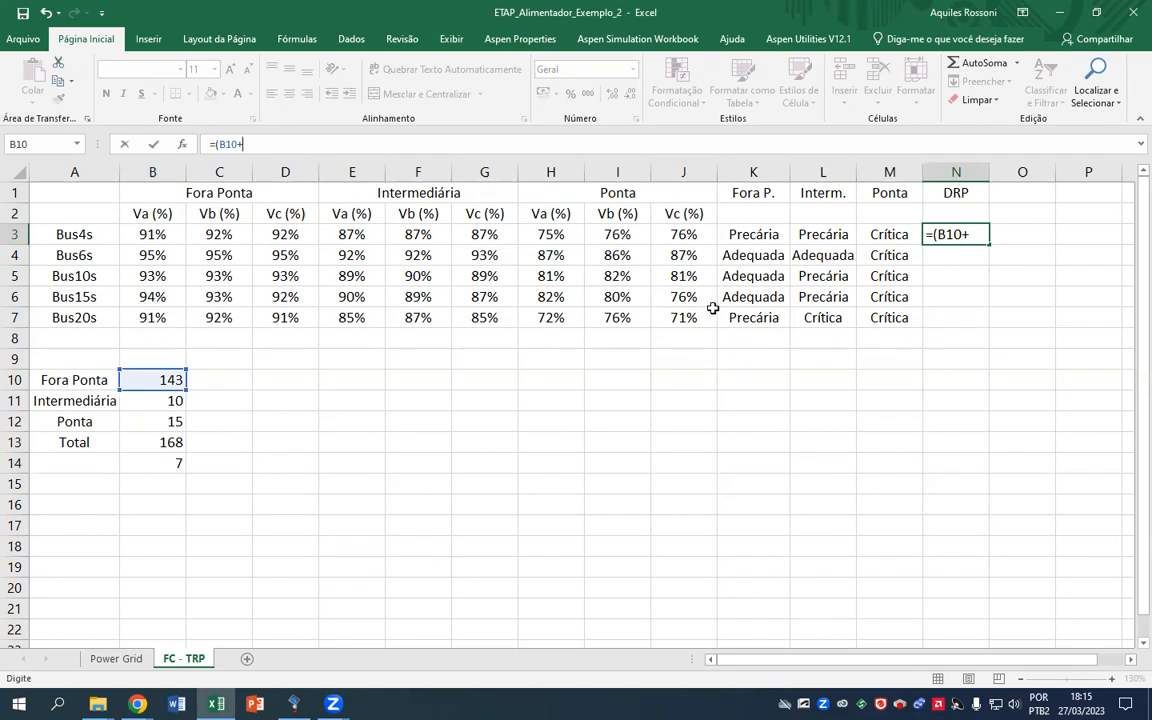
pyautogui.click(174, 401)
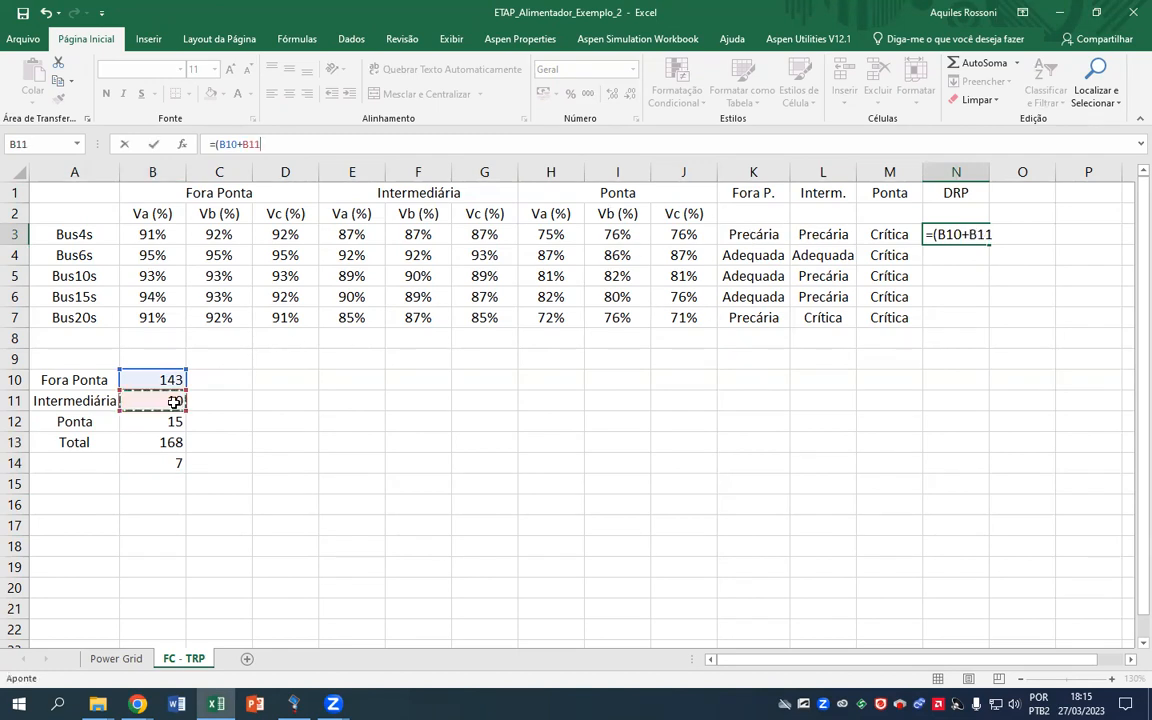
pyautogui.write(')/')
pyautogui.click(176, 444)
pyautogui.press('Return')
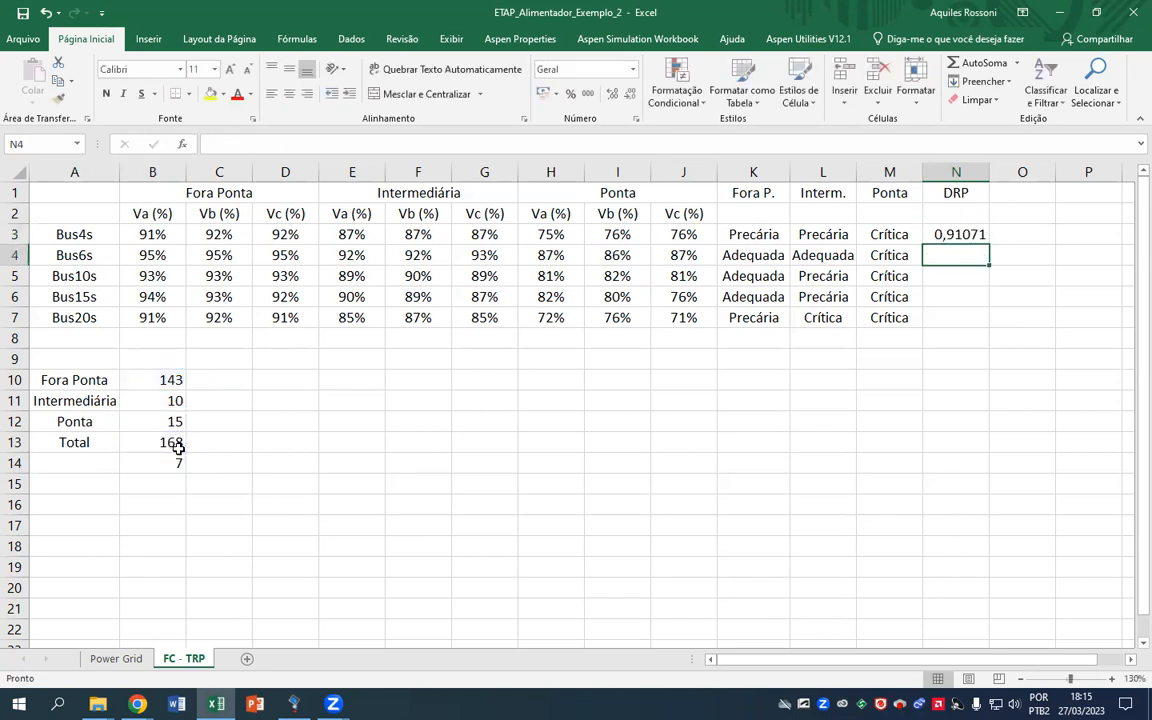
# Format the DRP value in N3 as a percentage with one decimal place
pyautogui.click(937, 235)
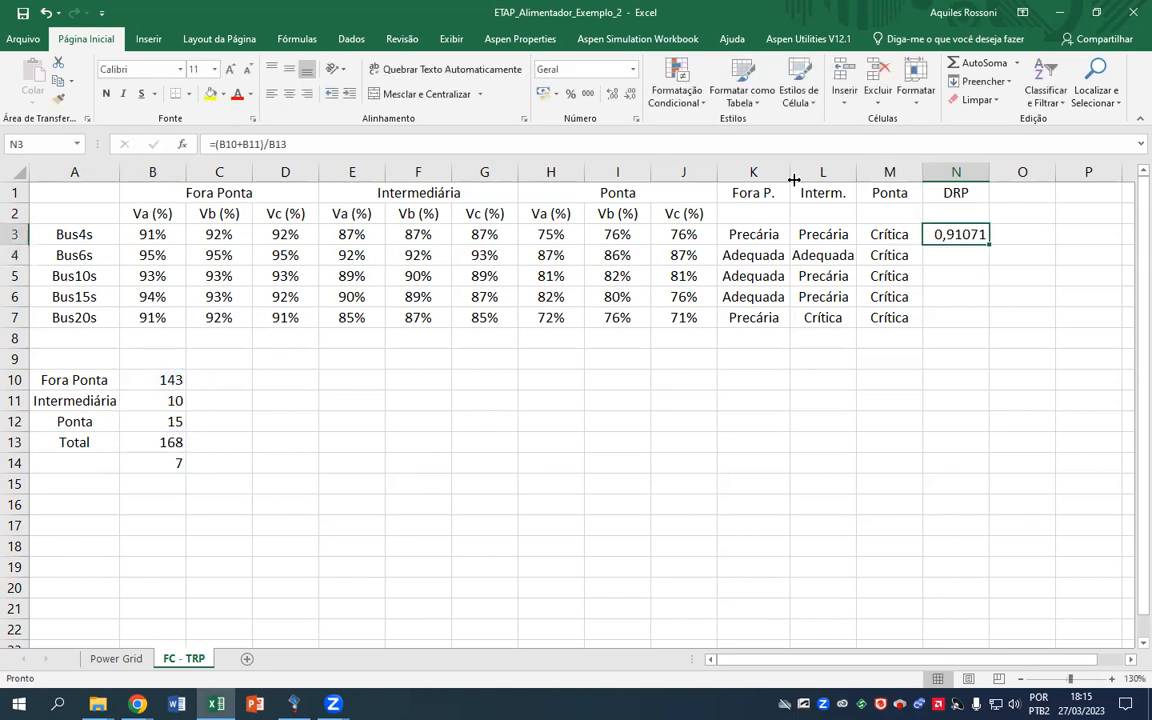
pyautogui.click(570, 94)
pyautogui.click(611, 95)
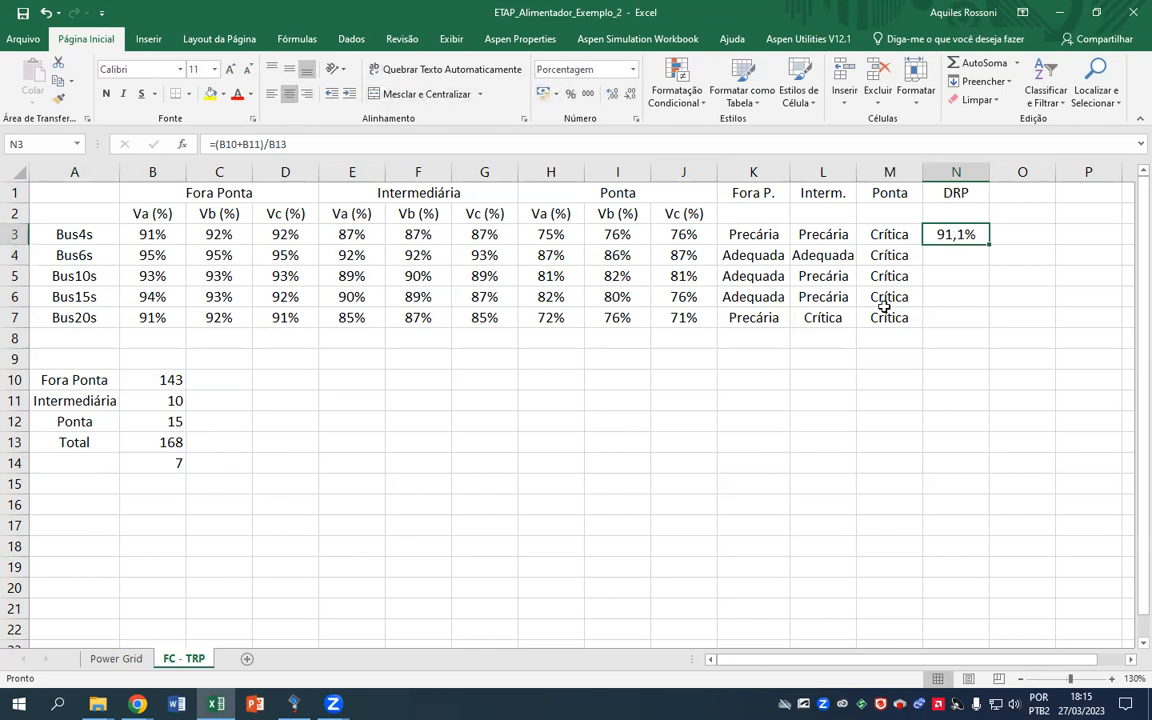
pyautogui.click(935, 298)
pyautogui.click(970, 238)
pyautogui.moveTo(990, 246); pyautogui.dragTo(987, 326)
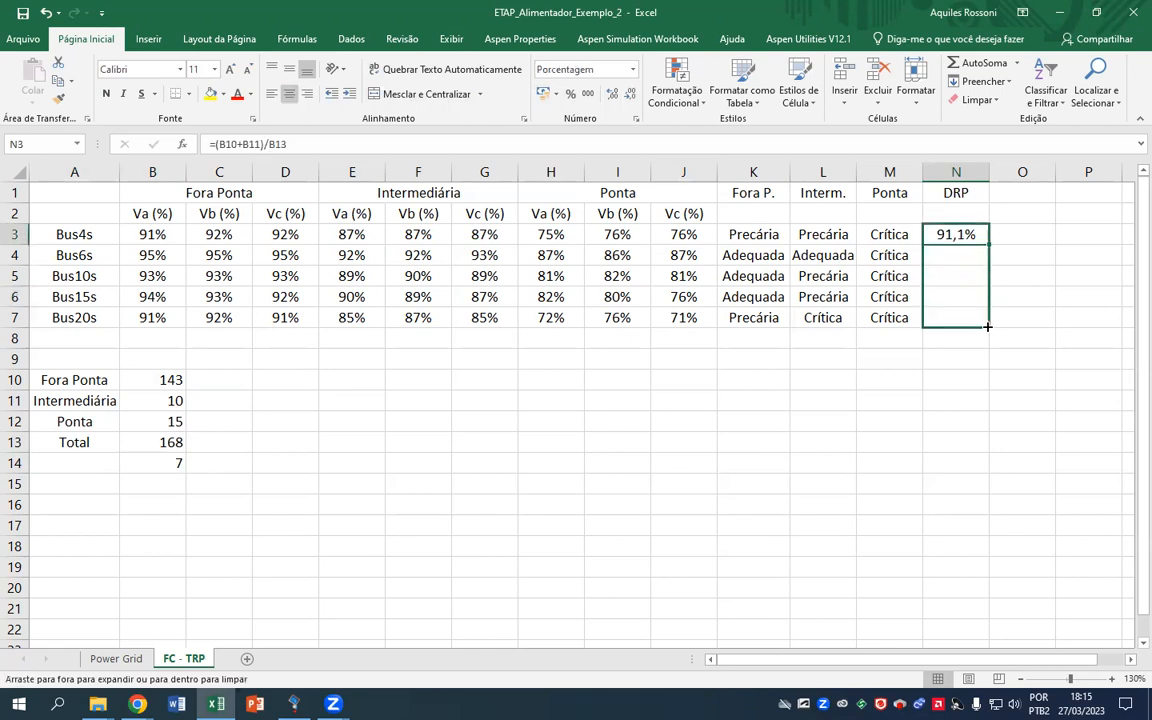
pyautogui.moveTo(987, 263); pyautogui.dragTo(982, 234)
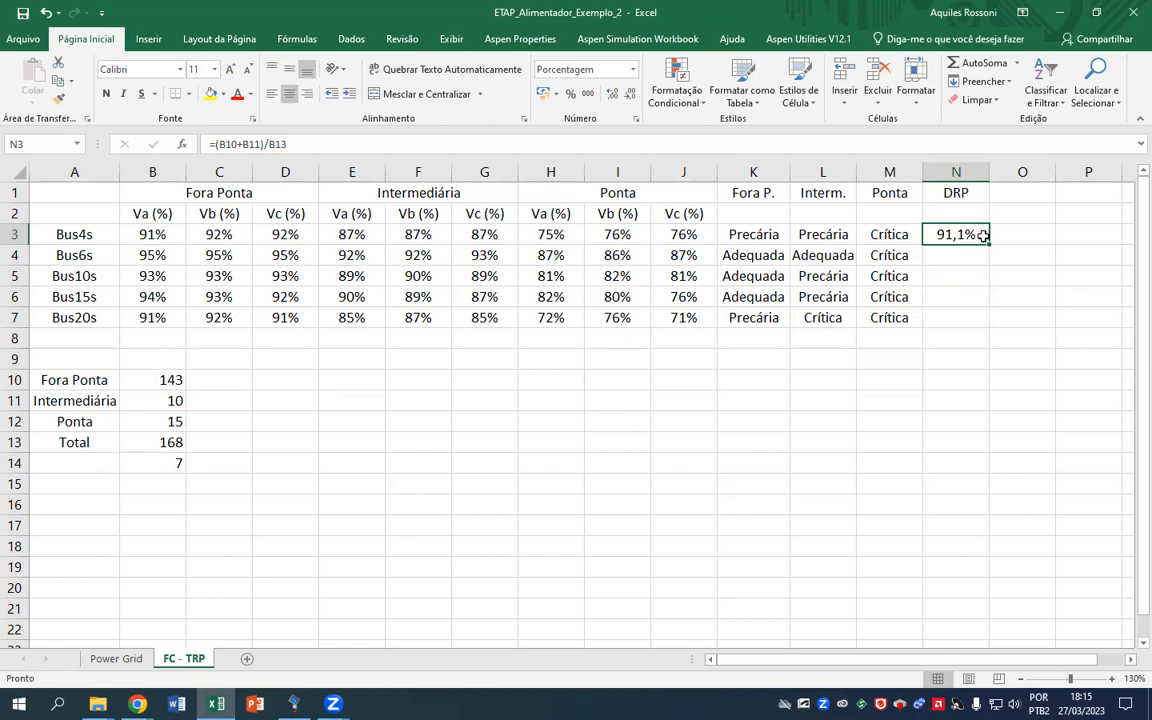
# Make the N3 references absolute as =($B$10+$B$11)/$B$13 and fill the formula down to N7
pyautogui.click(272, 145)
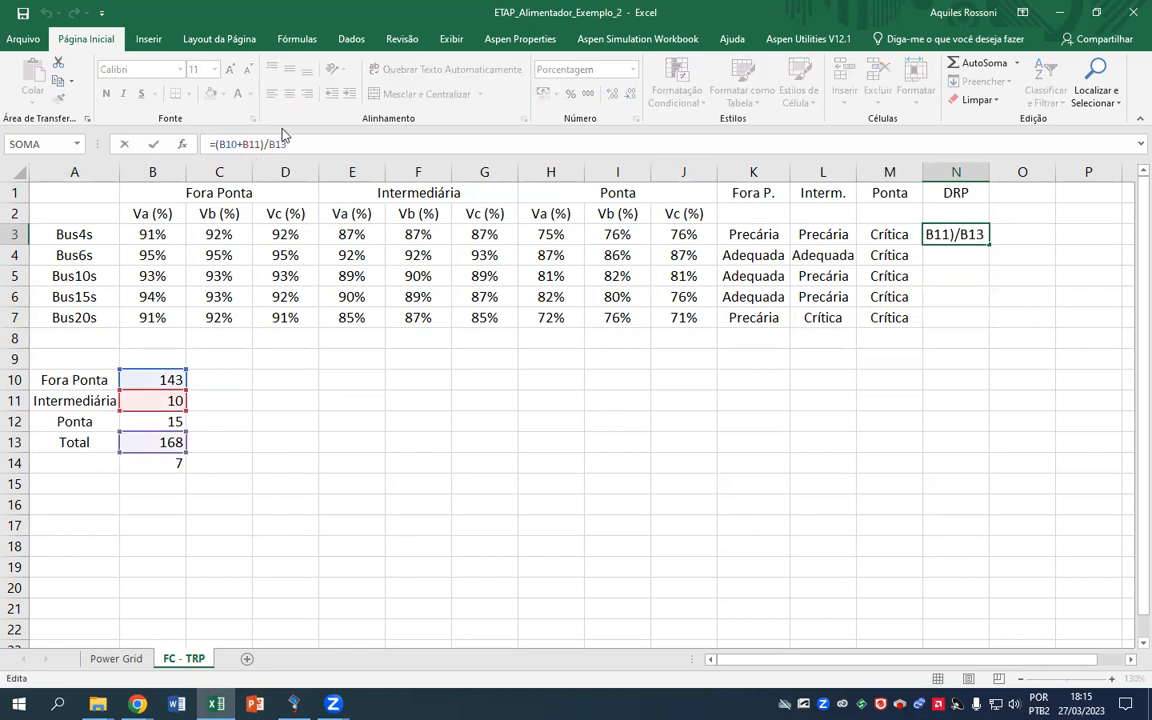
pyautogui.press('F4')
pyautogui.click(252, 145)
pyautogui.press('F4')
pyautogui.click(300, 145)
pyautogui.press('F4')
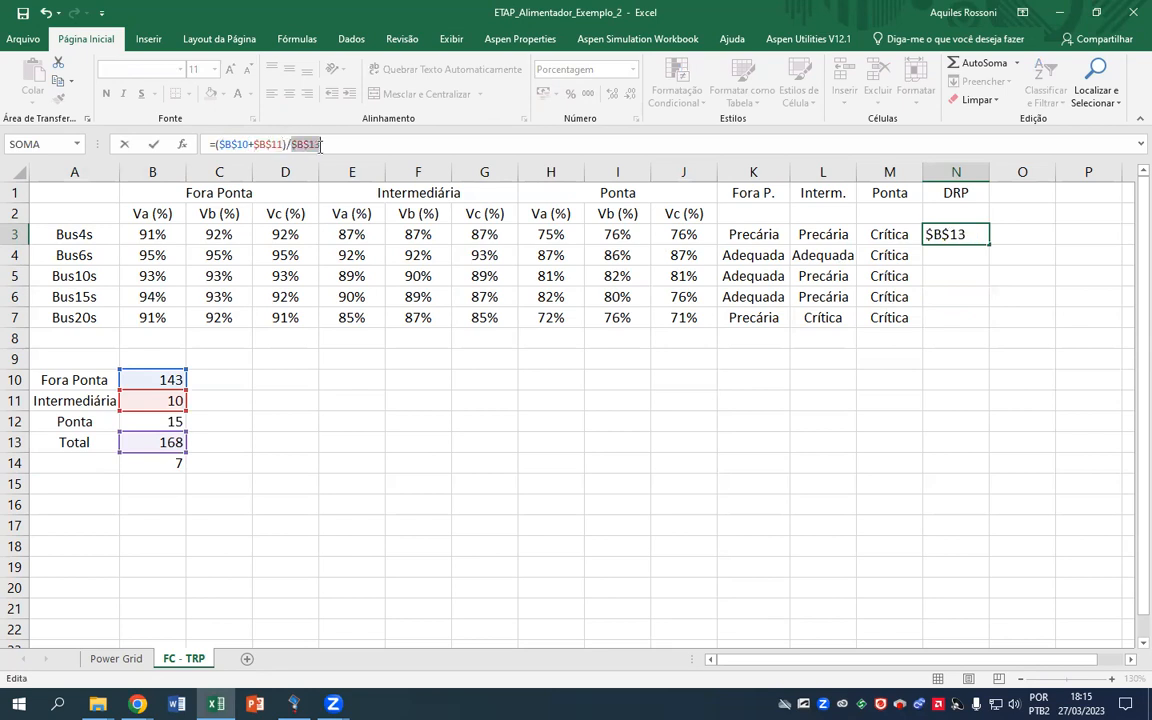
pyautogui.press('Return')
pyautogui.click(930, 236)
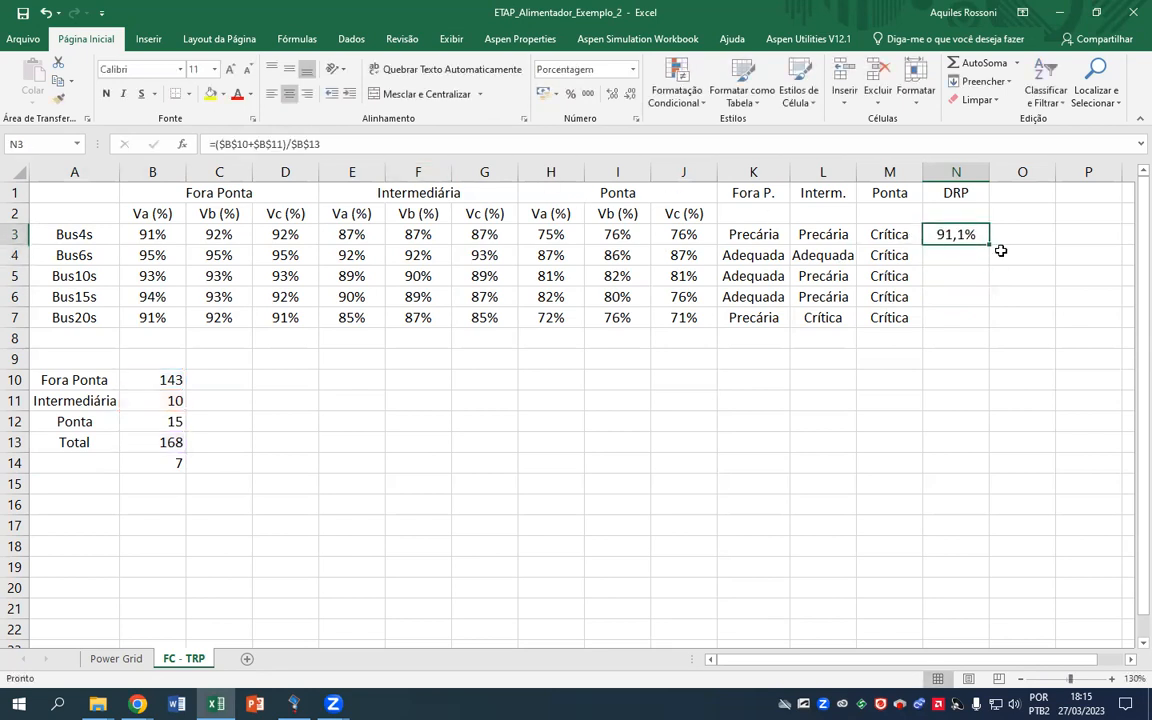
pyautogui.moveTo(987, 245); pyautogui.dragTo(987, 326)
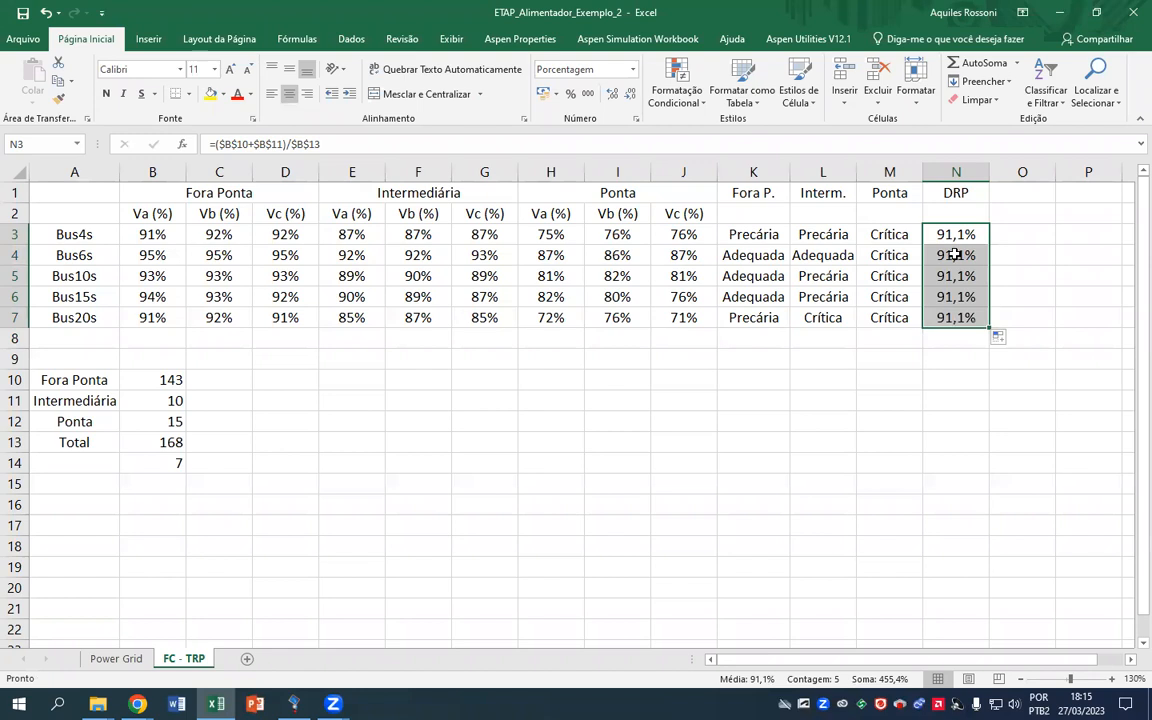
# Zero the DRP numerator for Bus6s in N4 by replacing the $B$10+$B$11 sum in its formula
pyautogui.click(956, 255)
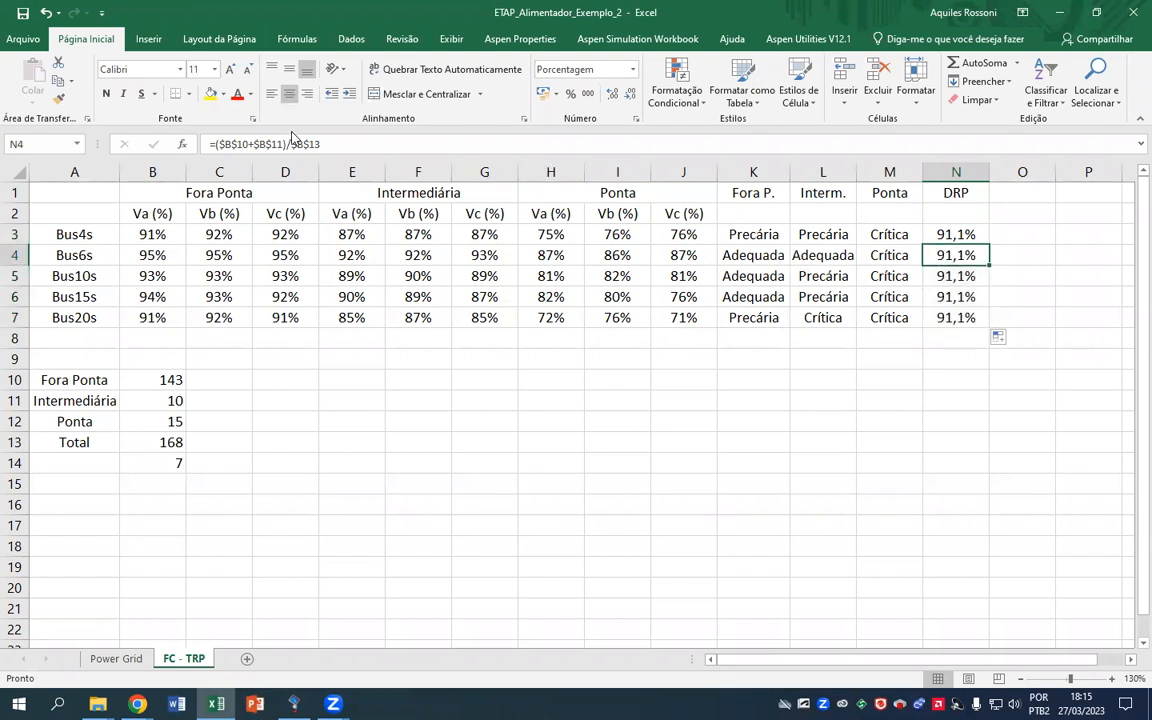
pyautogui.moveTo(283, 145); pyautogui.dragTo(218, 144)
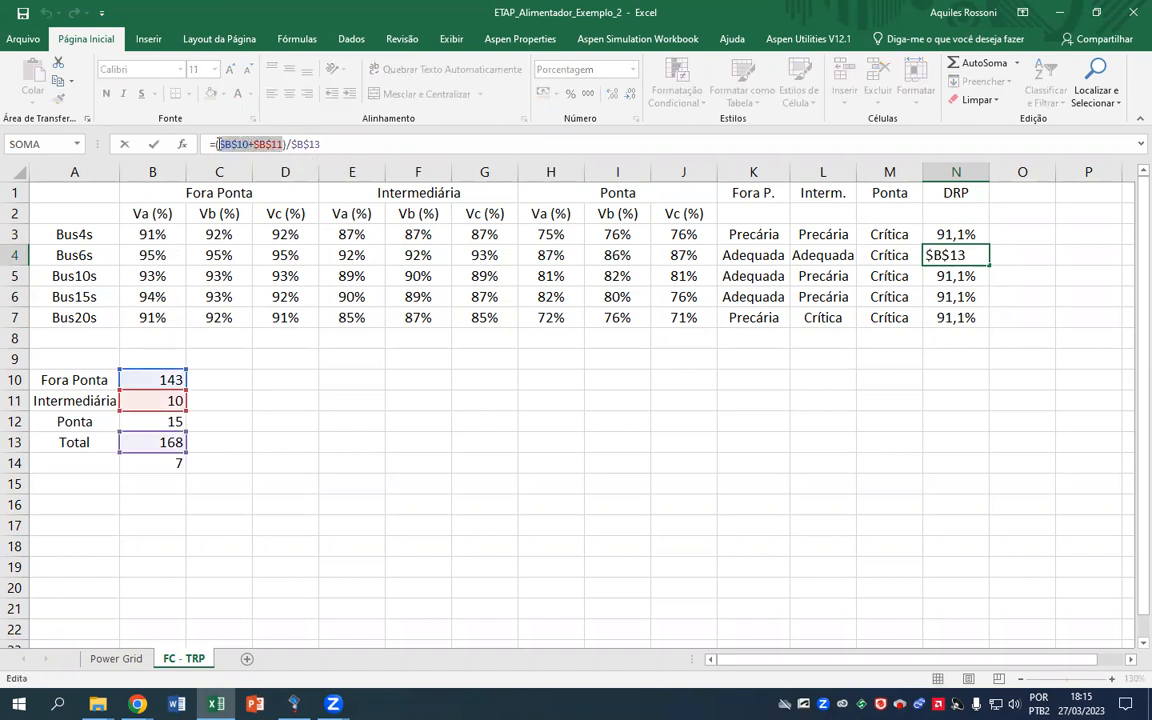
pyautogui.press('BackSpace')
pyautogui.press('Return')
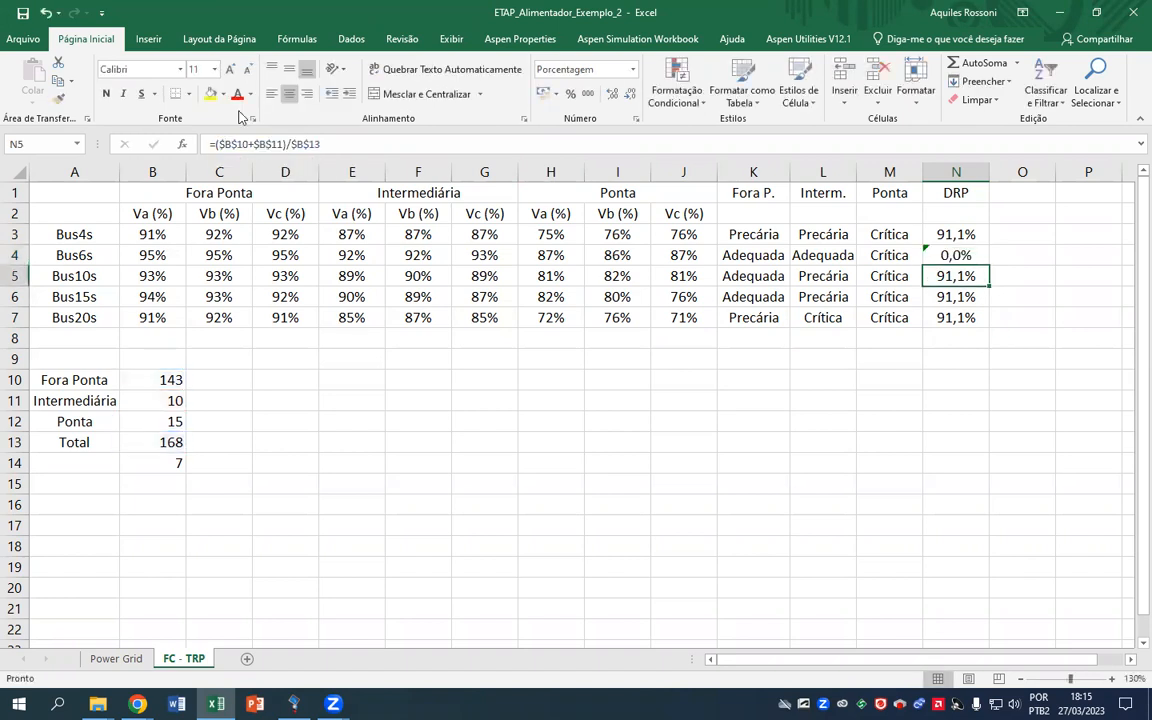
# Remove the $B$10 term from the DRP formulas for Bus10s and Bus15s in N5 and N6, keeping only $B$11 over $B$13
pyautogui.click(266, 143)
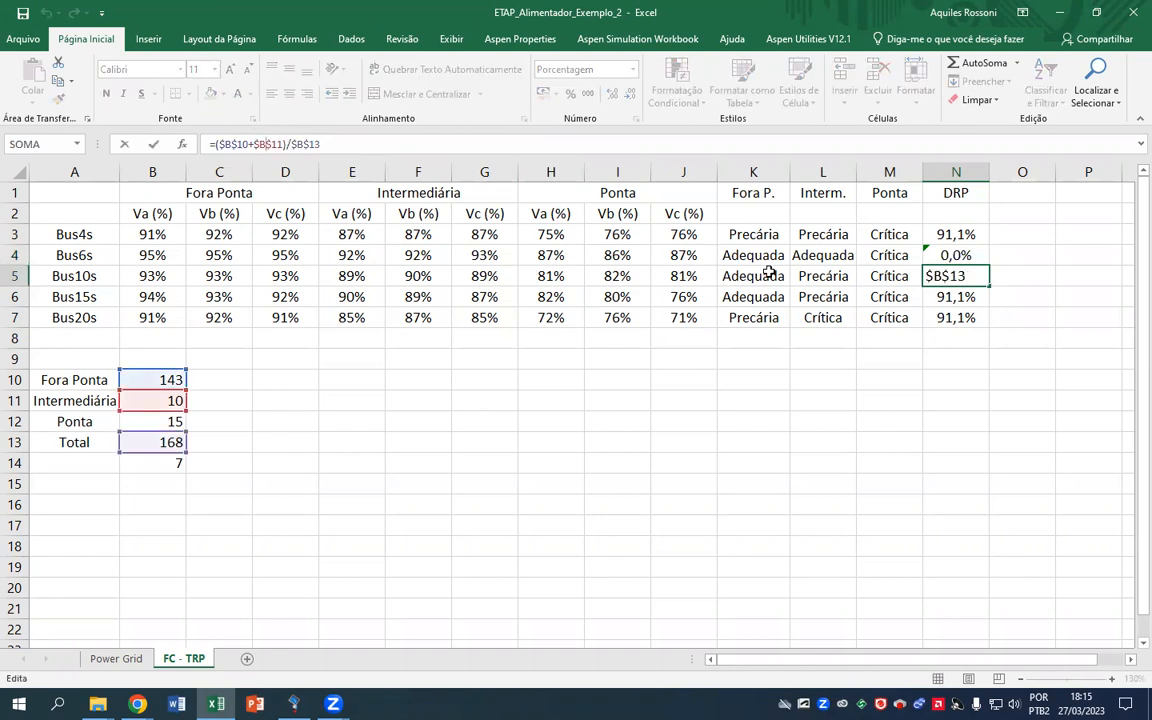
pyautogui.moveTo(256, 145); pyautogui.dragTo(237, 146)
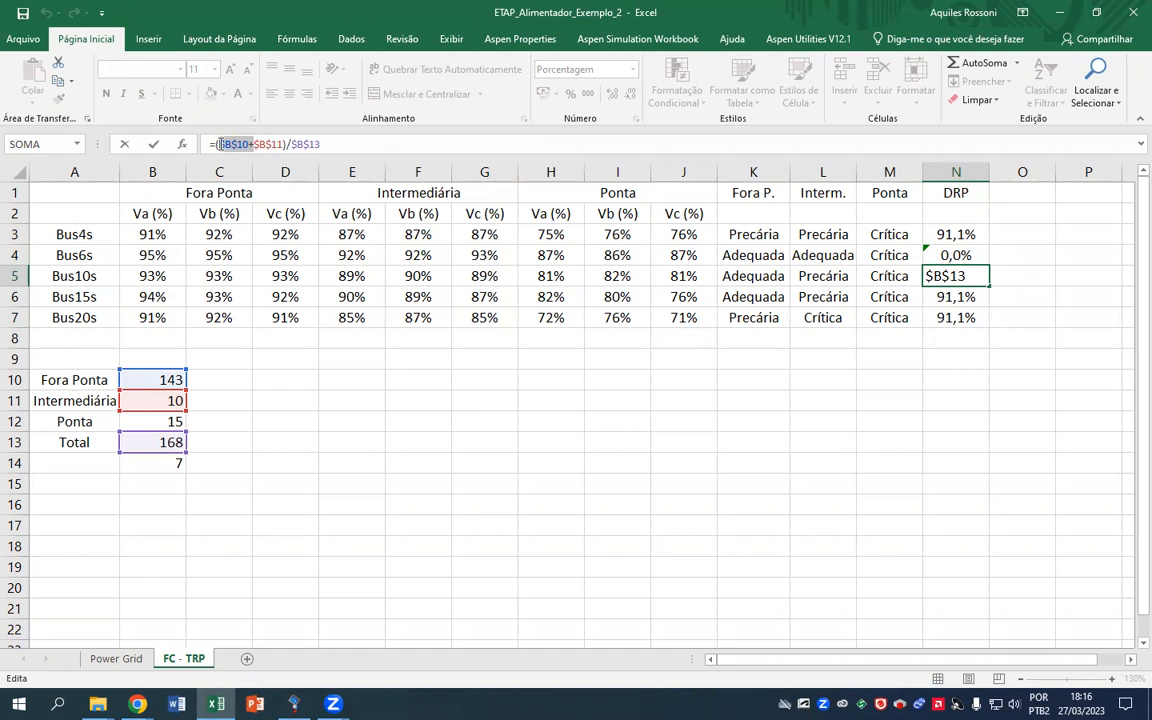
pyautogui.press('BackSpace')
pyautogui.press('Return')
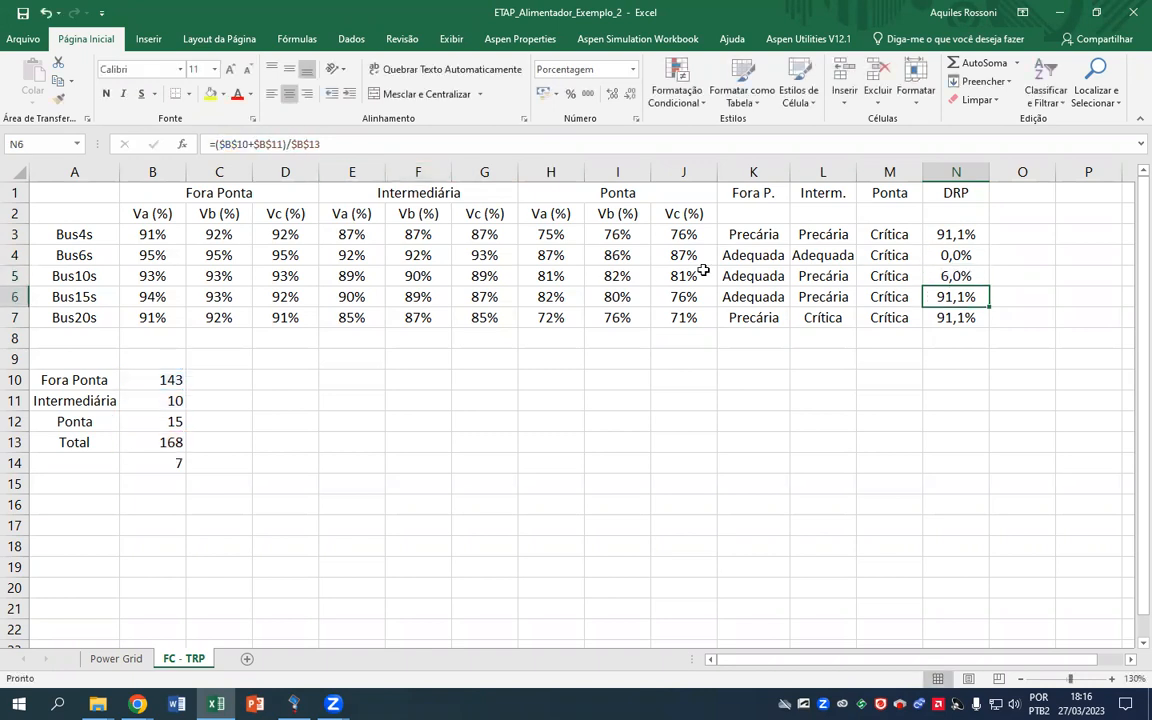
pyautogui.moveTo(253, 144); pyautogui.dragTo(225, 144)
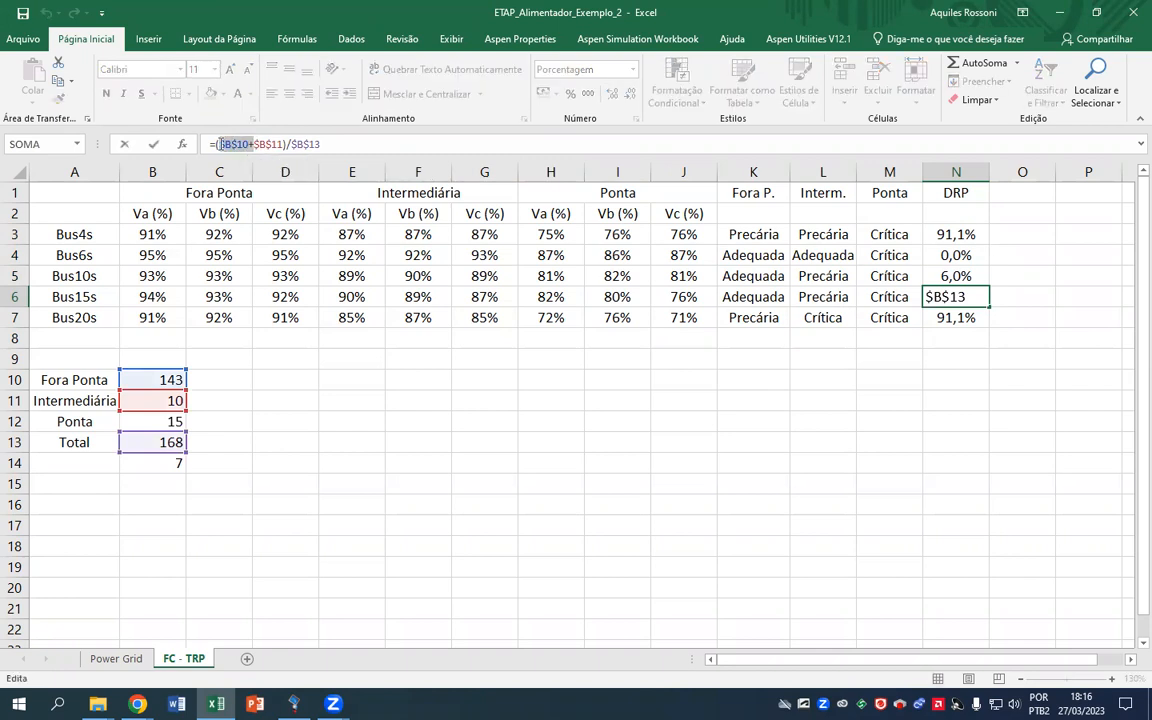
pyautogui.press('BackSpace')
pyautogui.press('Return')
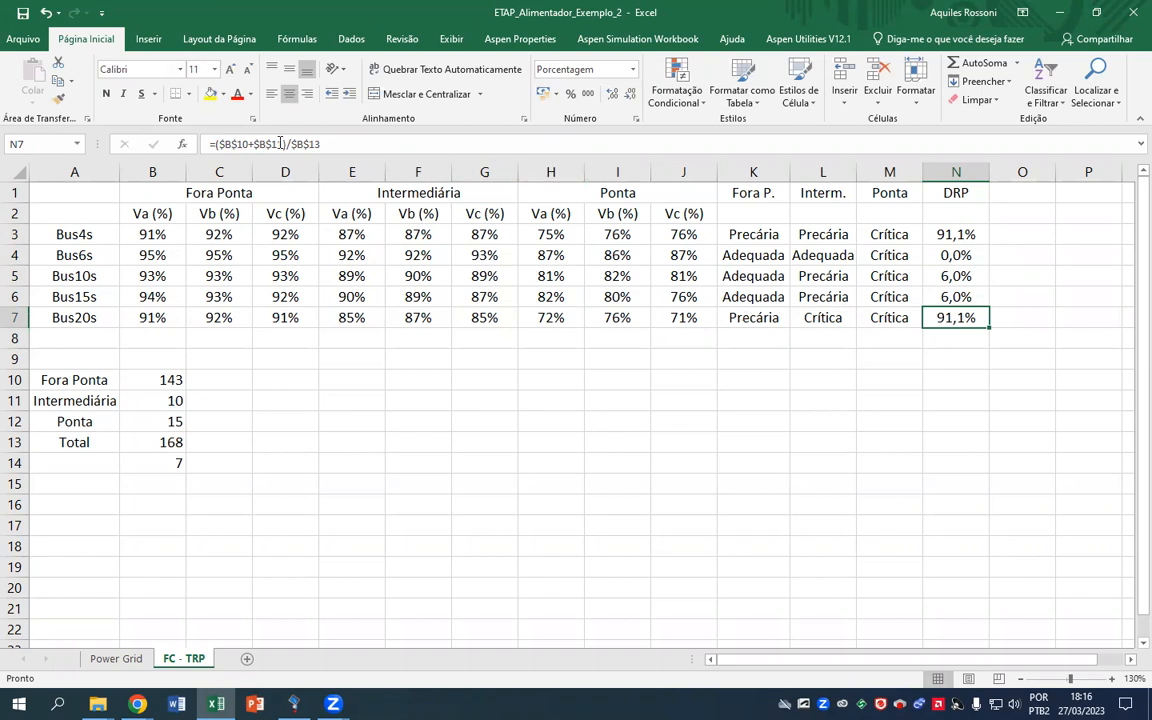
# Remove the $B$11 term from the DRP formula for Bus20s in N7, leaving =($B$10)/$B$13
pyautogui.moveTo(283, 144); pyautogui.dragTo(249, 144)
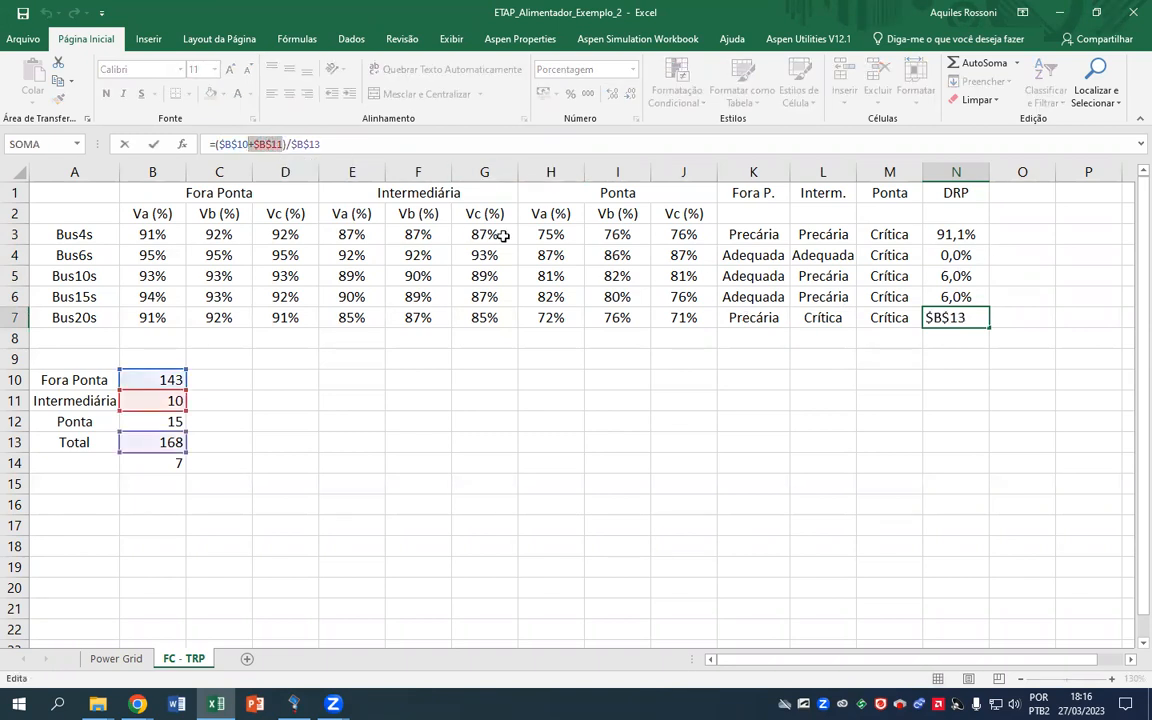
pyautogui.press('BackSpace')
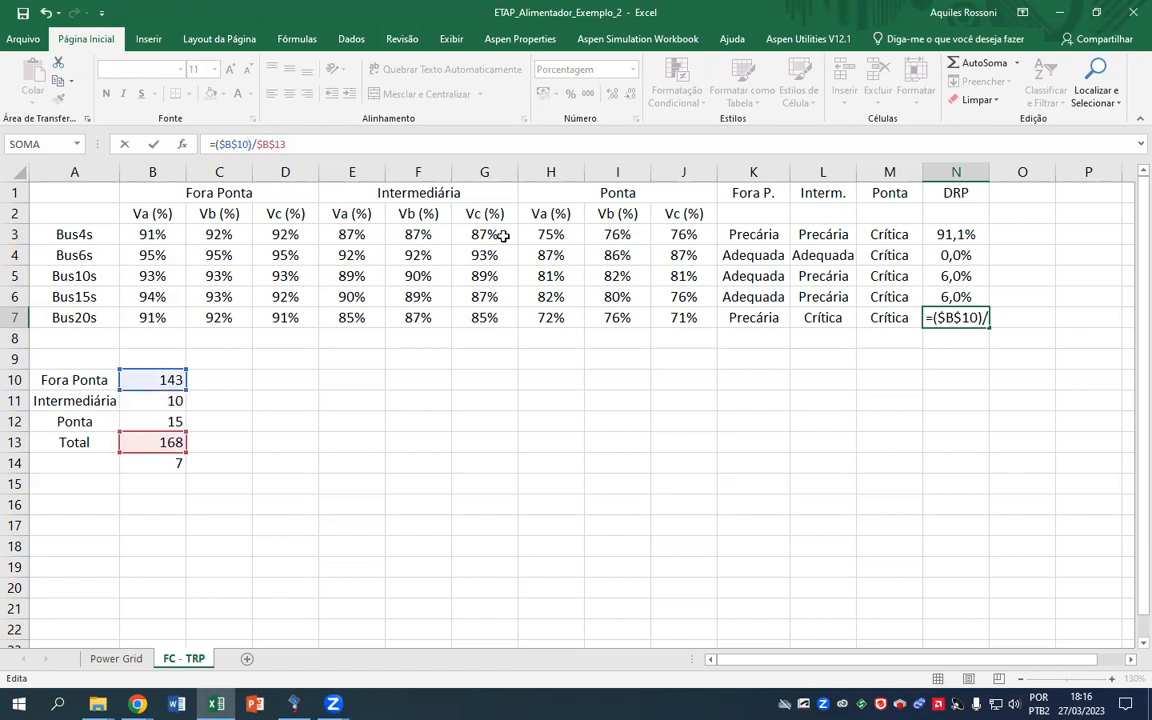
pyautogui.press('Return')
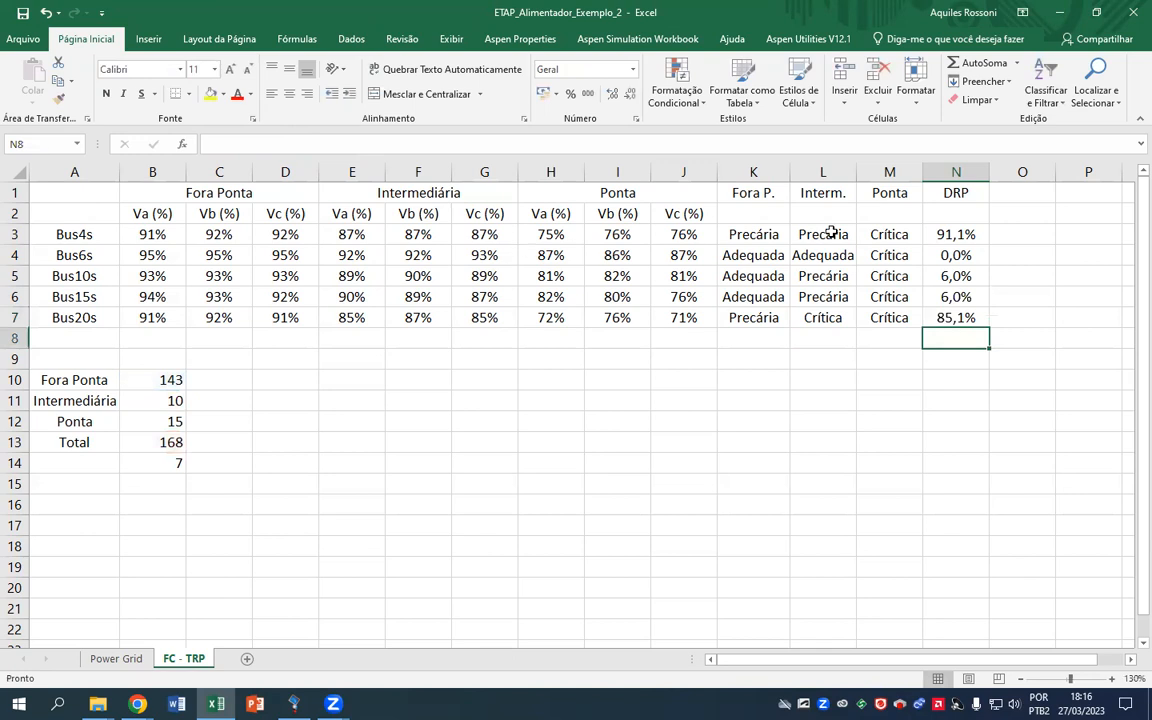
# Copy the DRP header from N1 to O1 and change the copy to "DRC"
pyautogui.click(952, 192)
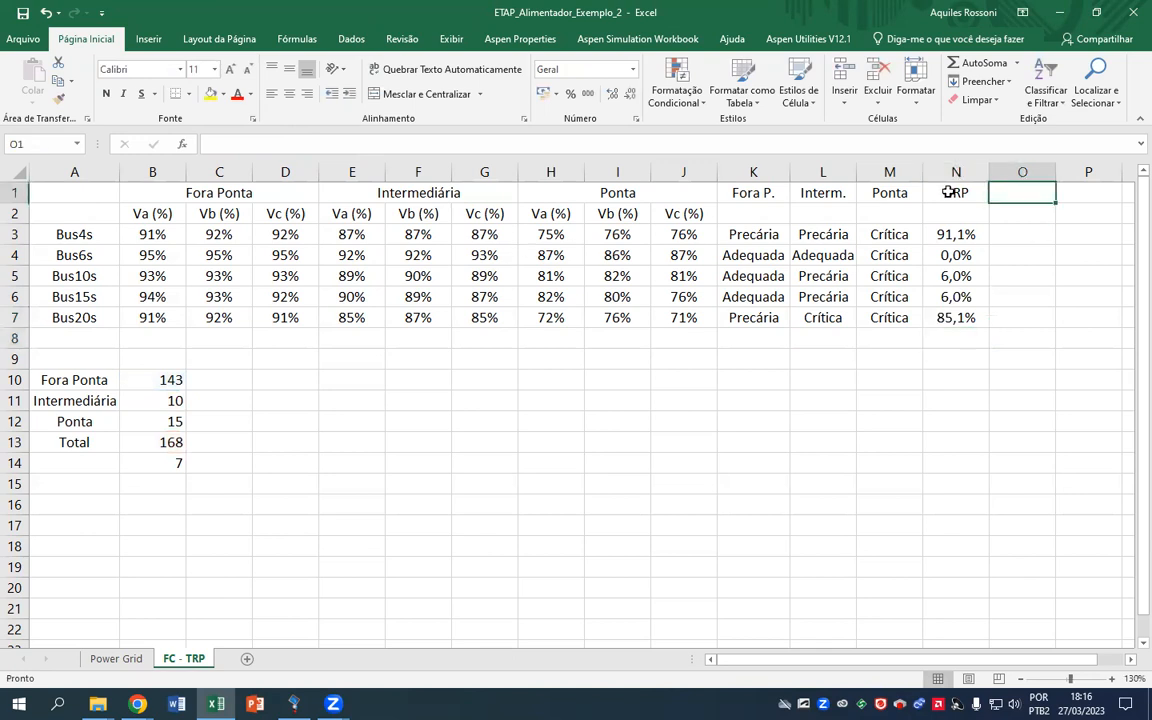
pyautogui.hotkey('ctrl', 'c')
pyautogui.click(1009, 192)
pyautogui.hotkey('ctrl', 'v')
pyautogui.press('Escape')
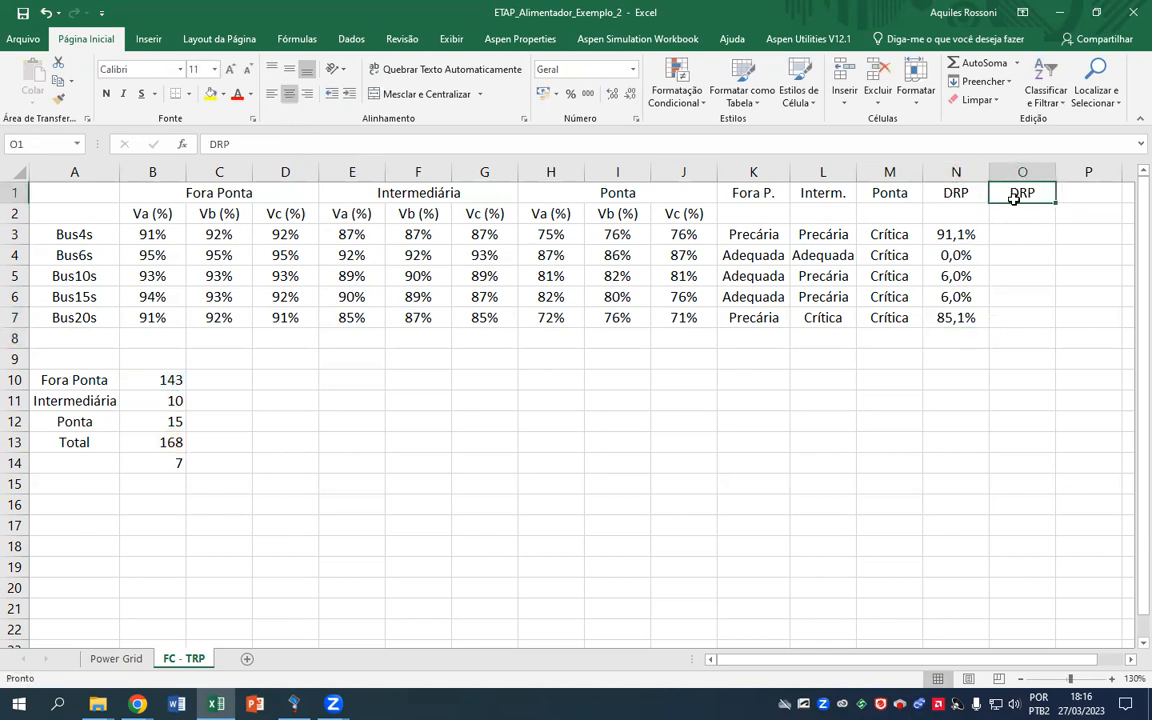
pyautogui.doubleClick(1027, 195)
pyautogui.press('BackSpace')
pyautogui.write('C')
# Copy the Bus4s DRP formula from N3 into the DRC column at O3
pyautogui.click(965, 236)
pyautogui.hotkey('ctrl', 'c')
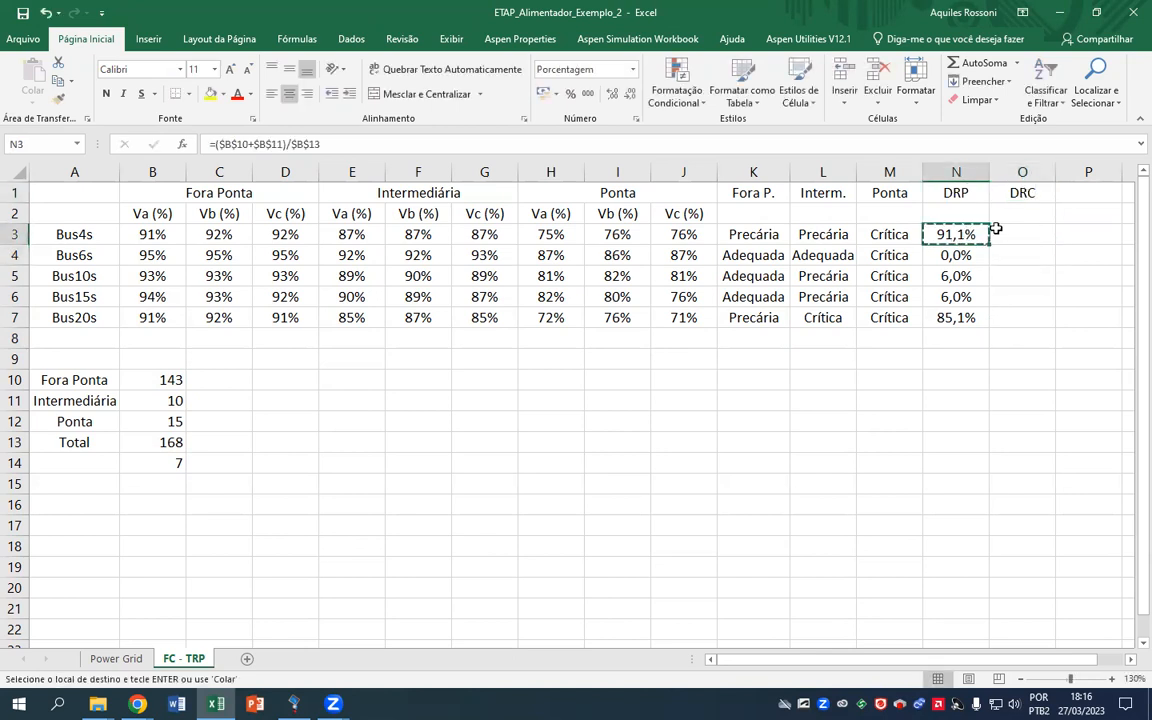
pyautogui.click(1020, 236)
pyautogui.hotkey('ctrl', 'v')
pyautogui.press('Escape')
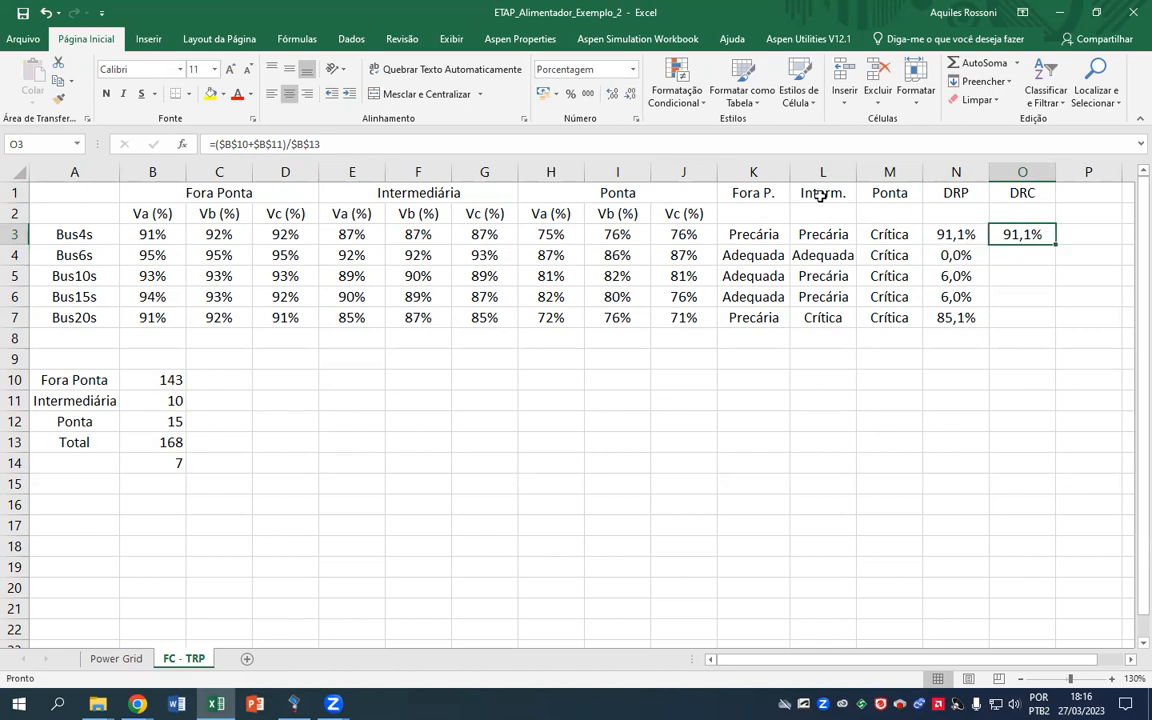
# Replace the numerator of the Bus4s DRC formula in O3 with the Ponta hours, giving =(B12)/$B$13
pyautogui.click(281, 144)
pyautogui.moveTo(283, 143); pyautogui.dragTo(219, 144)
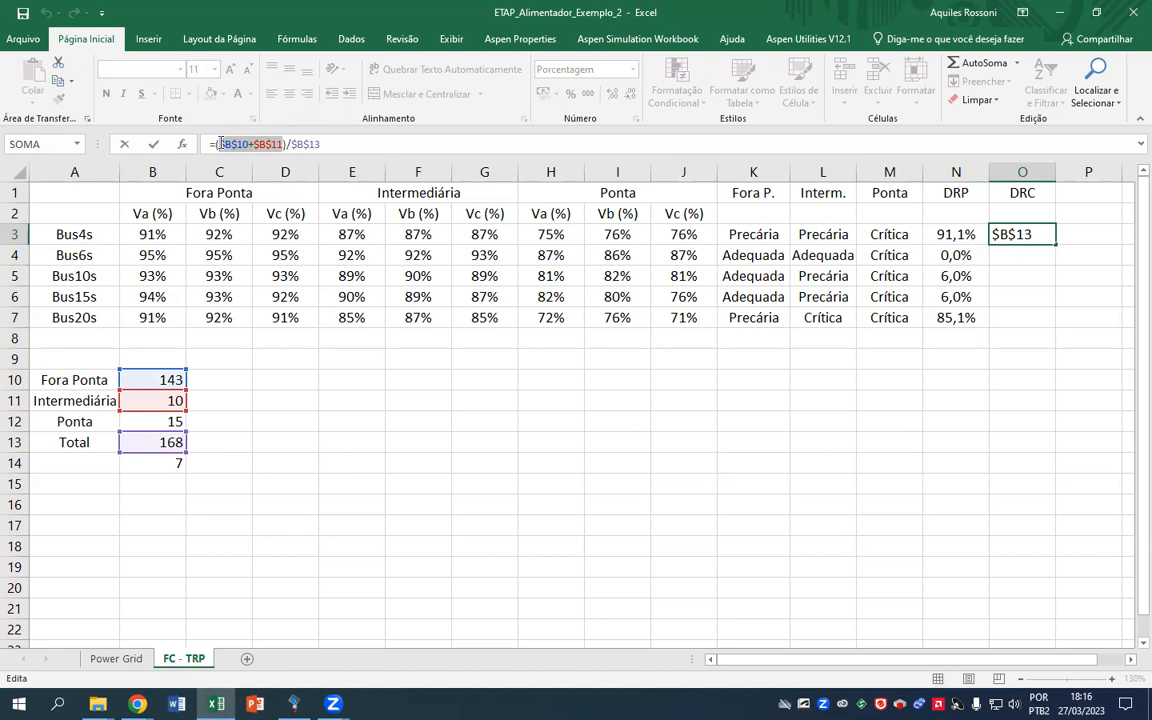
pyautogui.press('BackSpace')
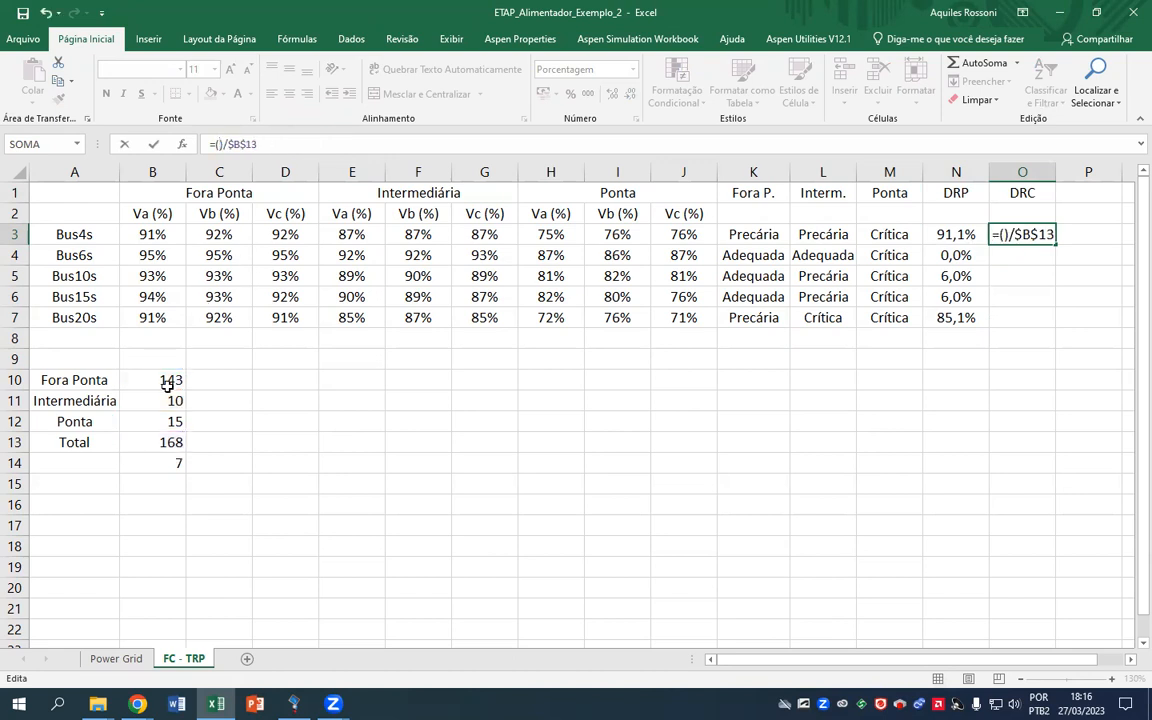
pyautogui.click(152, 421)
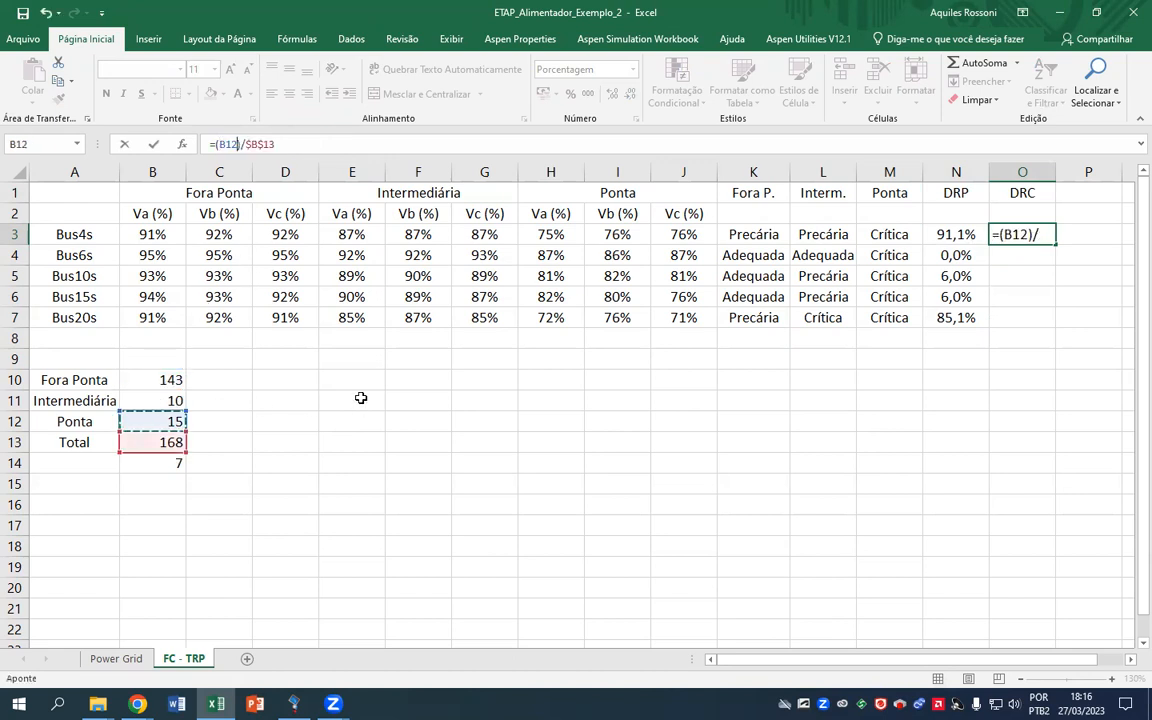
pyautogui.press('Return')
# Fill the Bus4s DRC formula from O3 down to O7 and inspect the copied formula in O4
pyautogui.click(1045, 236)
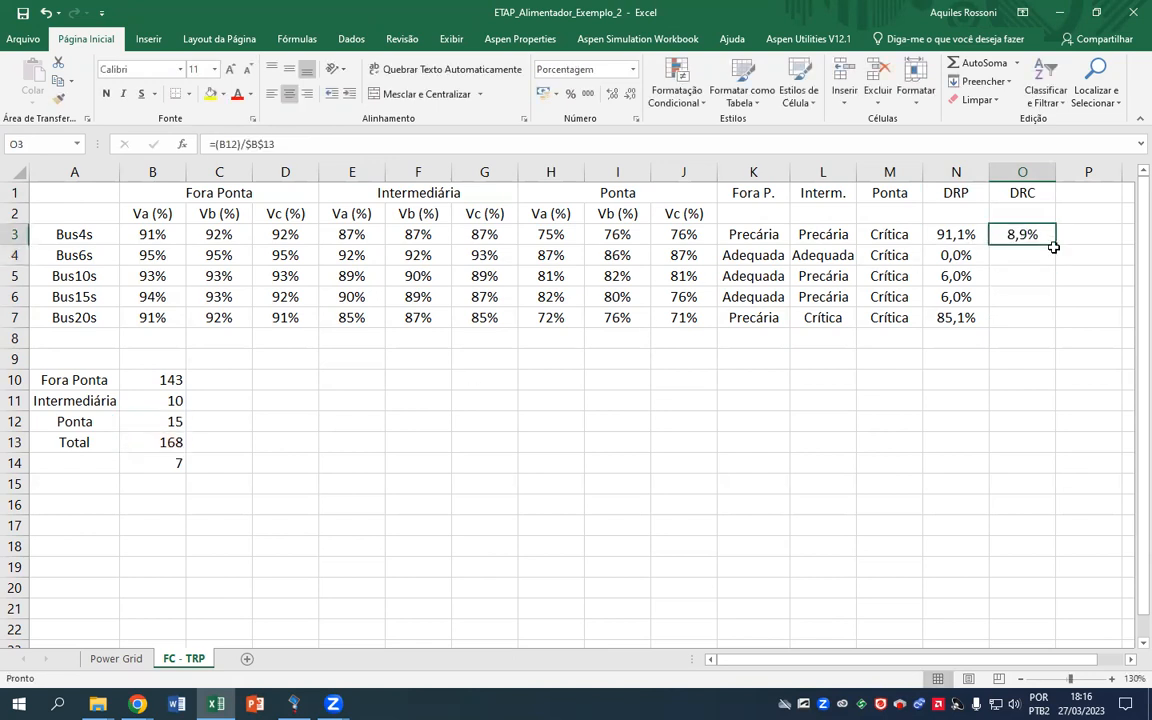
pyautogui.moveTo(1054, 245); pyautogui.dragTo(1054, 320)
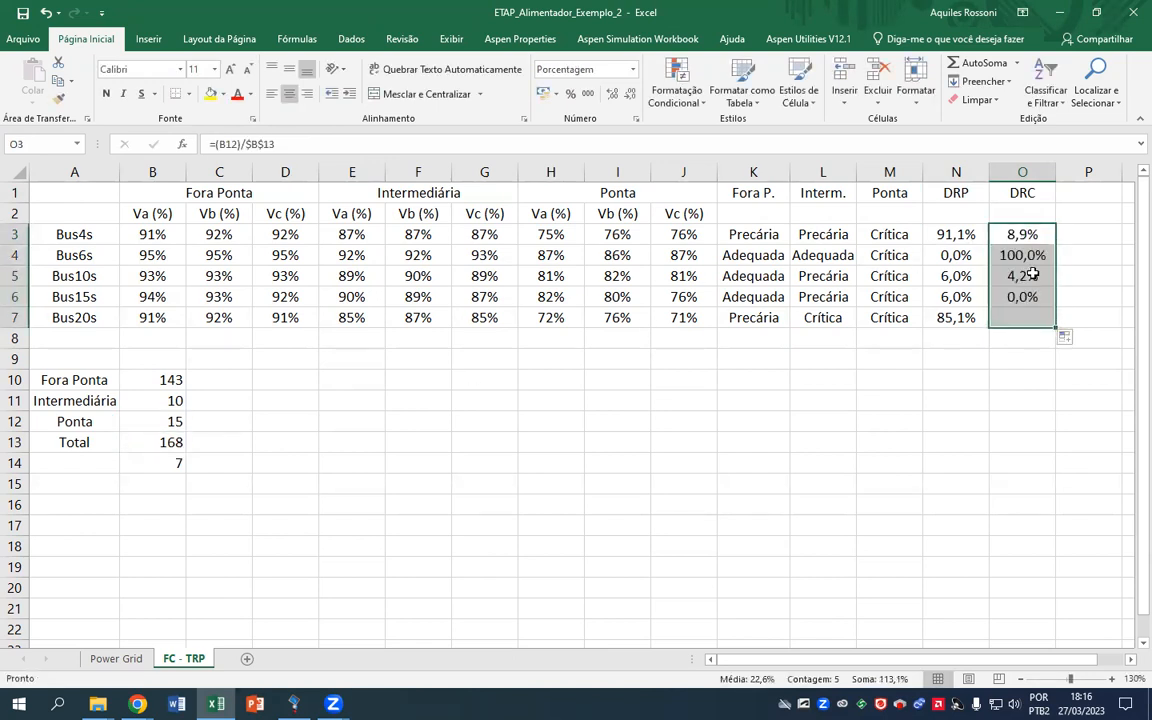
pyautogui.click(1024, 254)
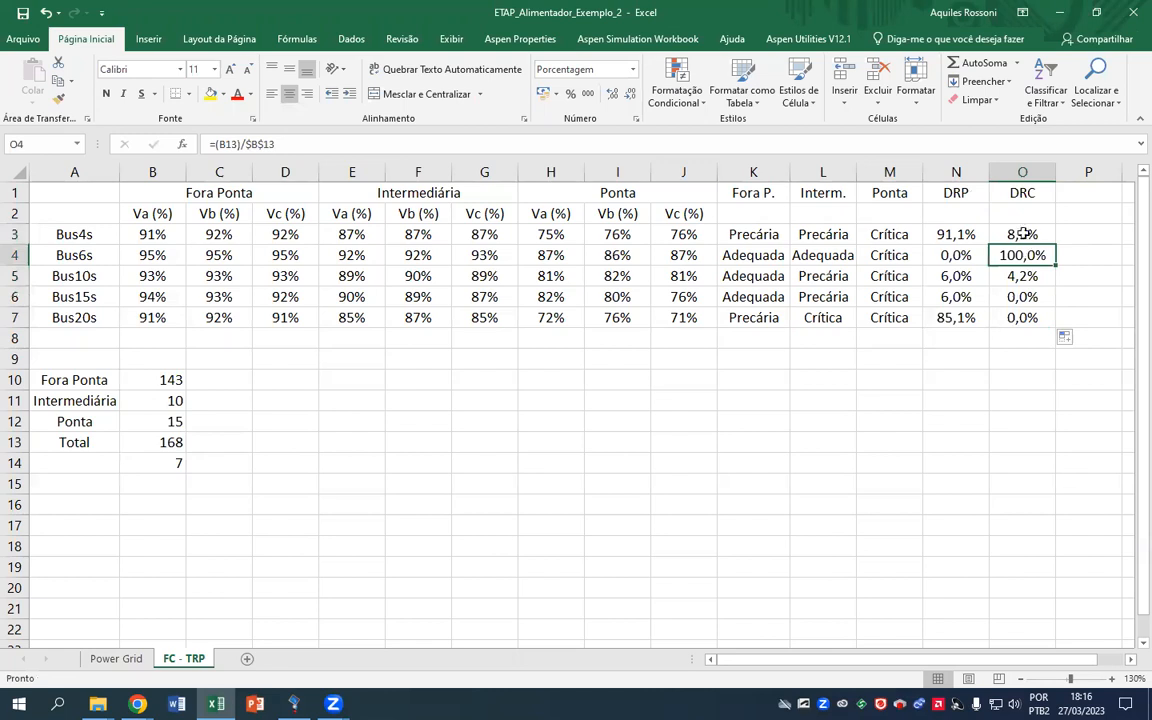
pyautogui.click(305, 150)
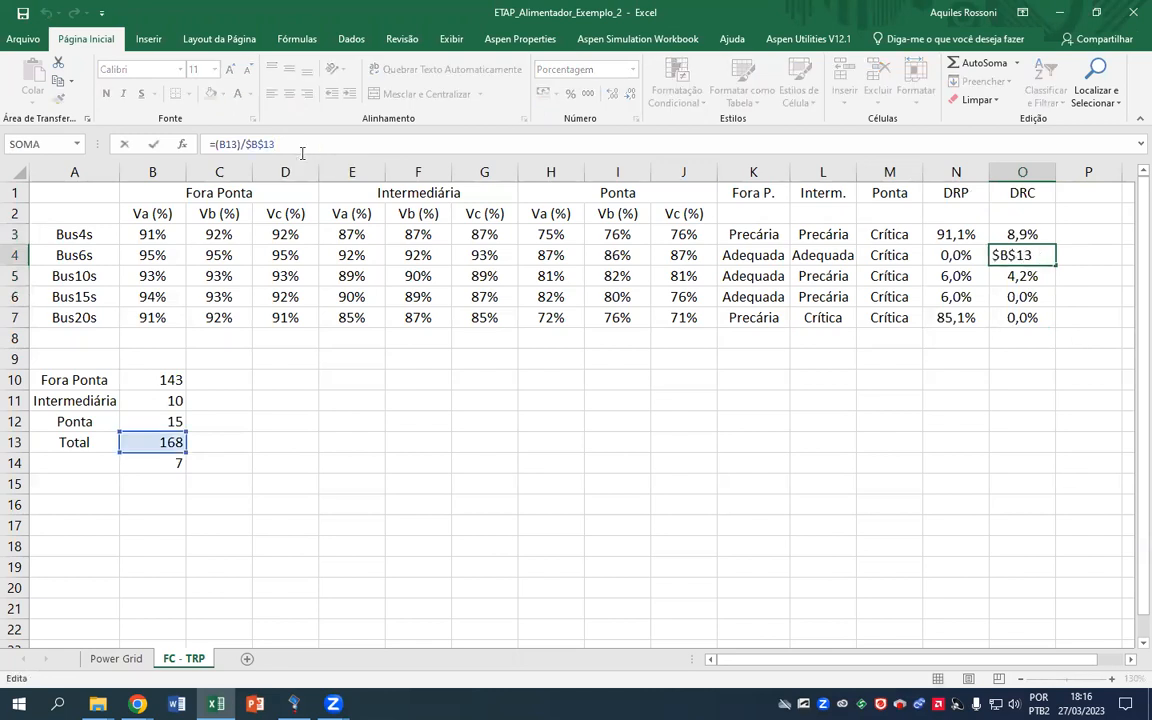
pyautogui.click(235, 143)
# Make the B12 reference absolute in the Bus4s DRC formula in O3, giving =($B$12)/$B$13
pyautogui.click(1021, 232)
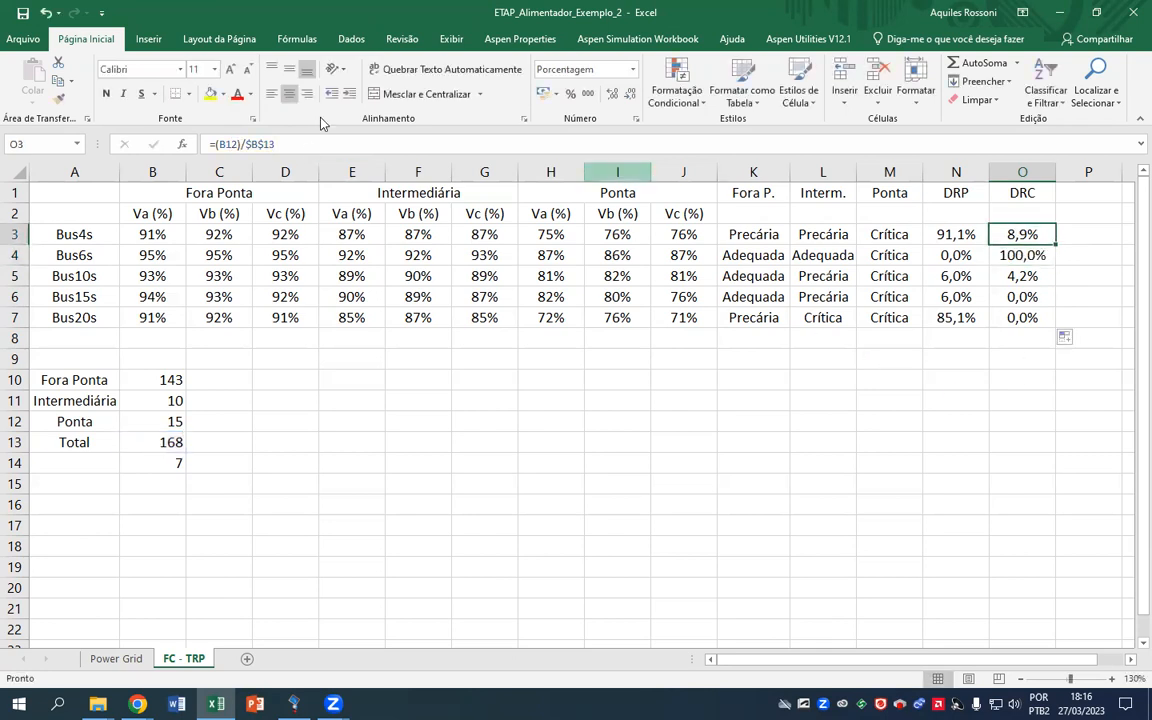
pyautogui.click(230, 144)
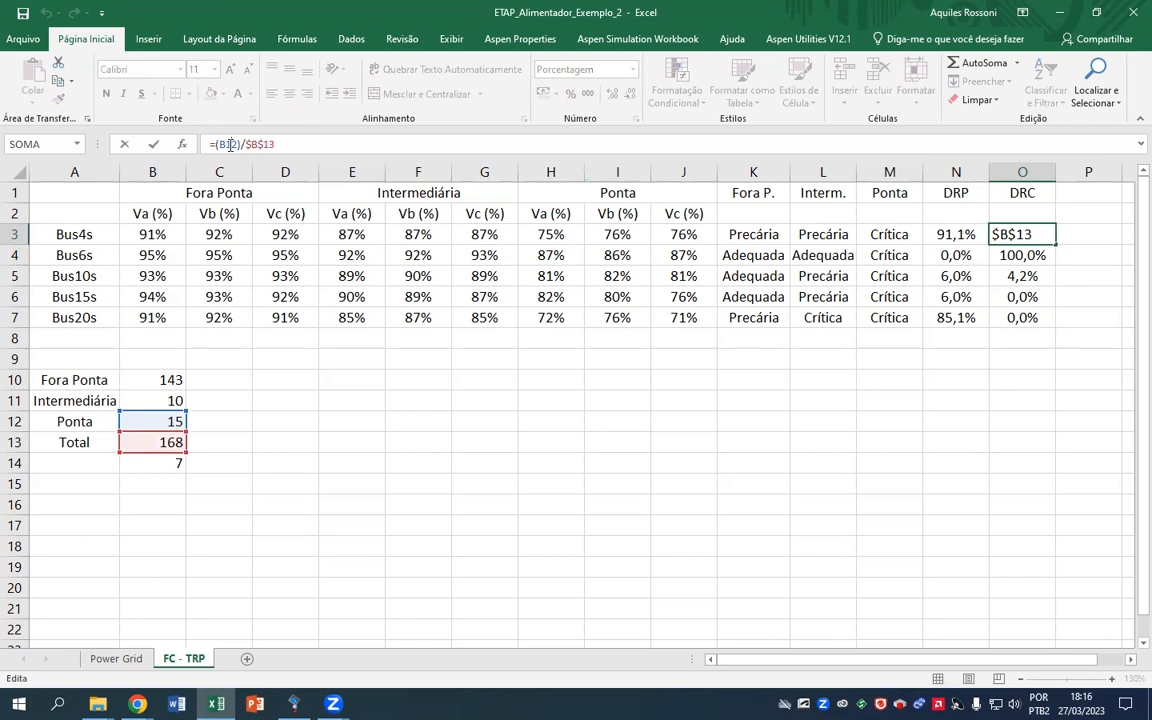
pyautogui.doubleClick(230, 144)
pyautogui.press('F4')
pyautogui.press('Return')
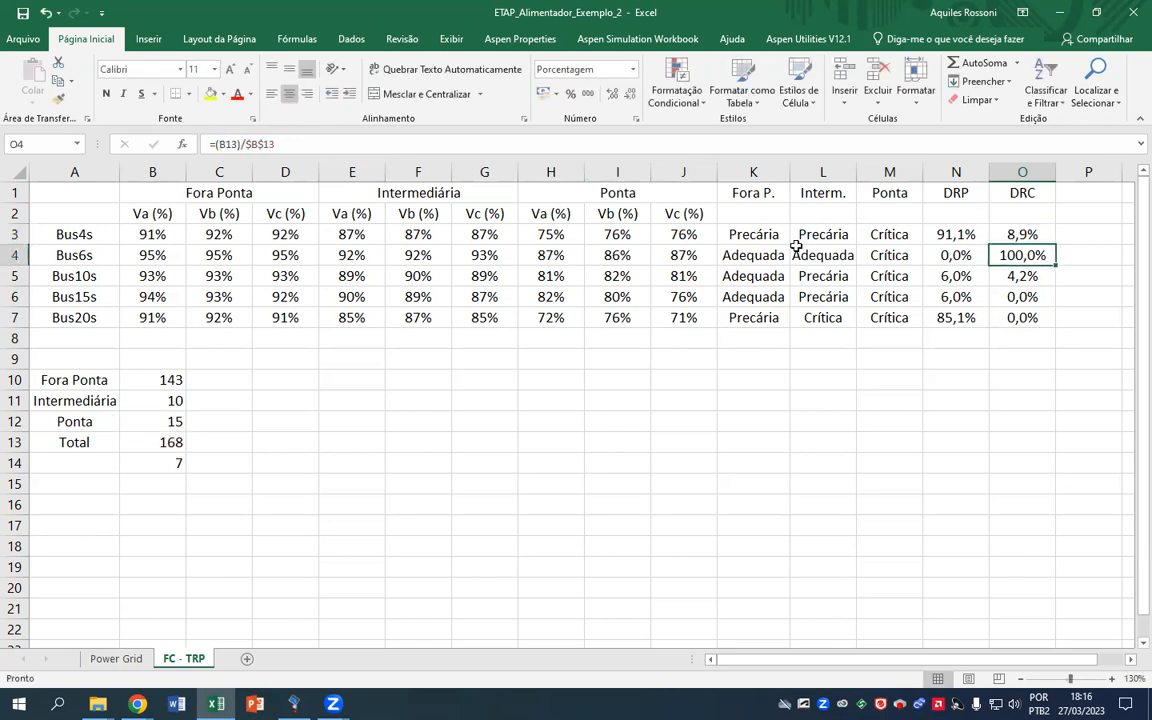
# Copy the DRC formula with absolute references from O3 to the remaining buses in O4:O7
pyautogui.click(1016, 232)
pyautogui.moveTo(1055, 244); pyautogui.dragTo(1022, 317)
pyautogui.click(1026, 255)
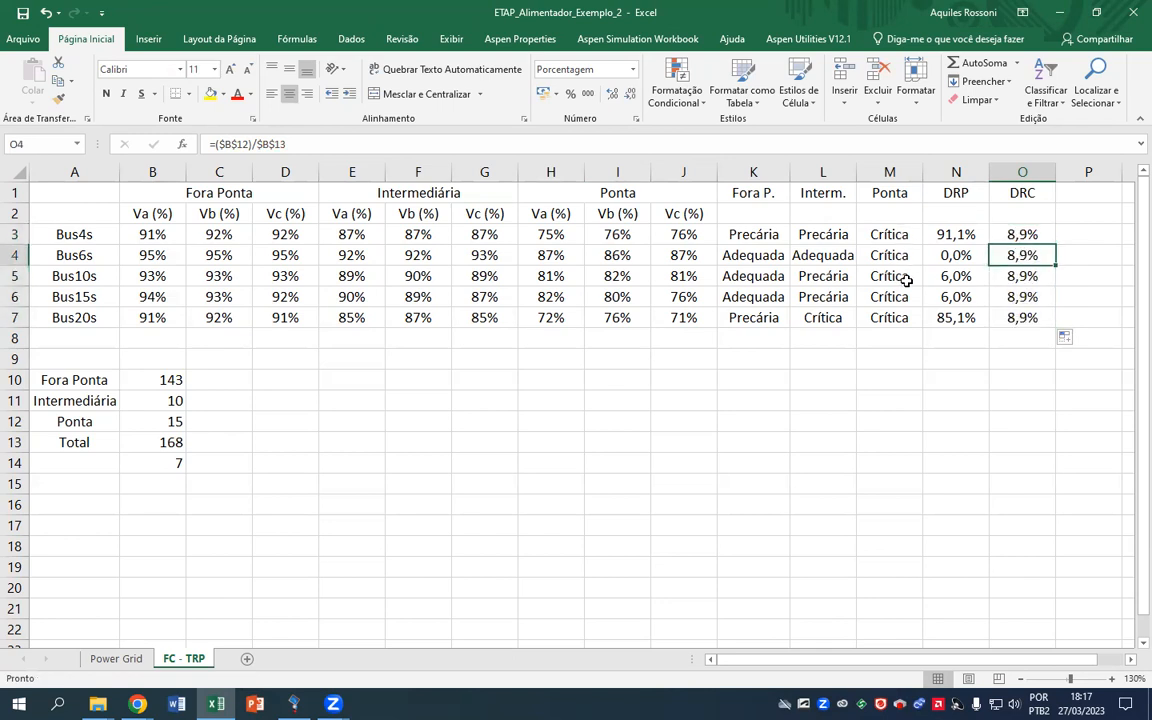
# Add the Intermediária hours to the Bus20s DRC formula in O7, giving =(B11+$B$12)/$B$13
pyautogui.click(1019, 317)
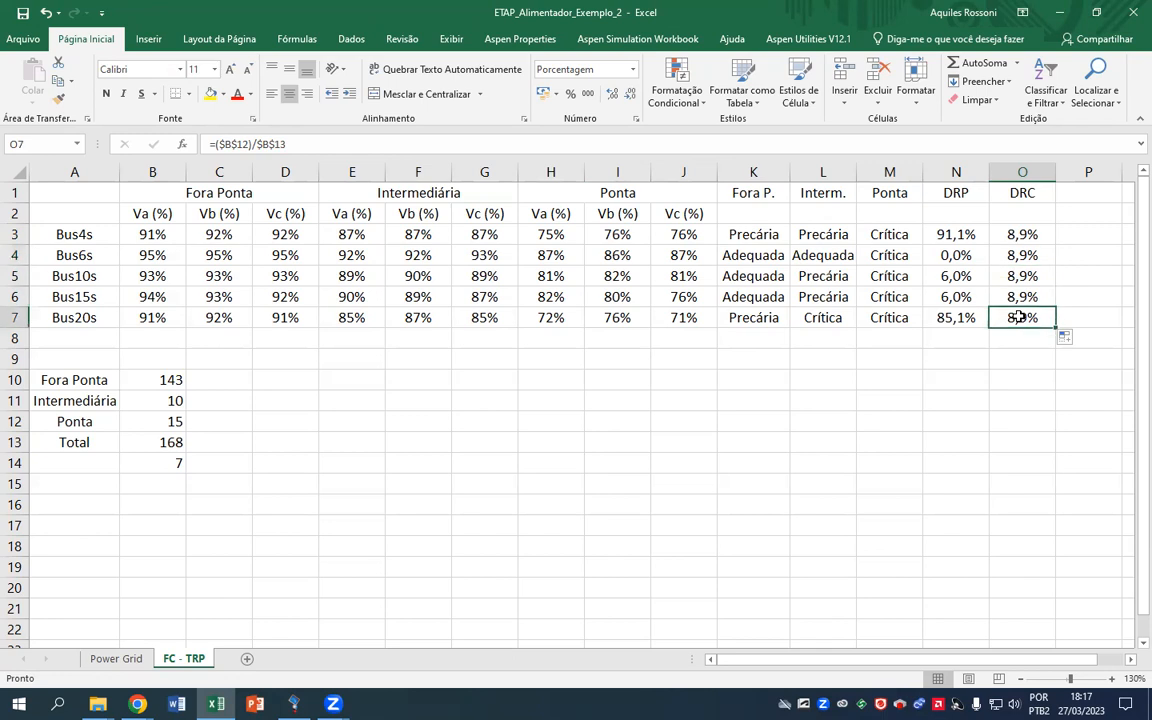
pyautogui.click(217, 144)
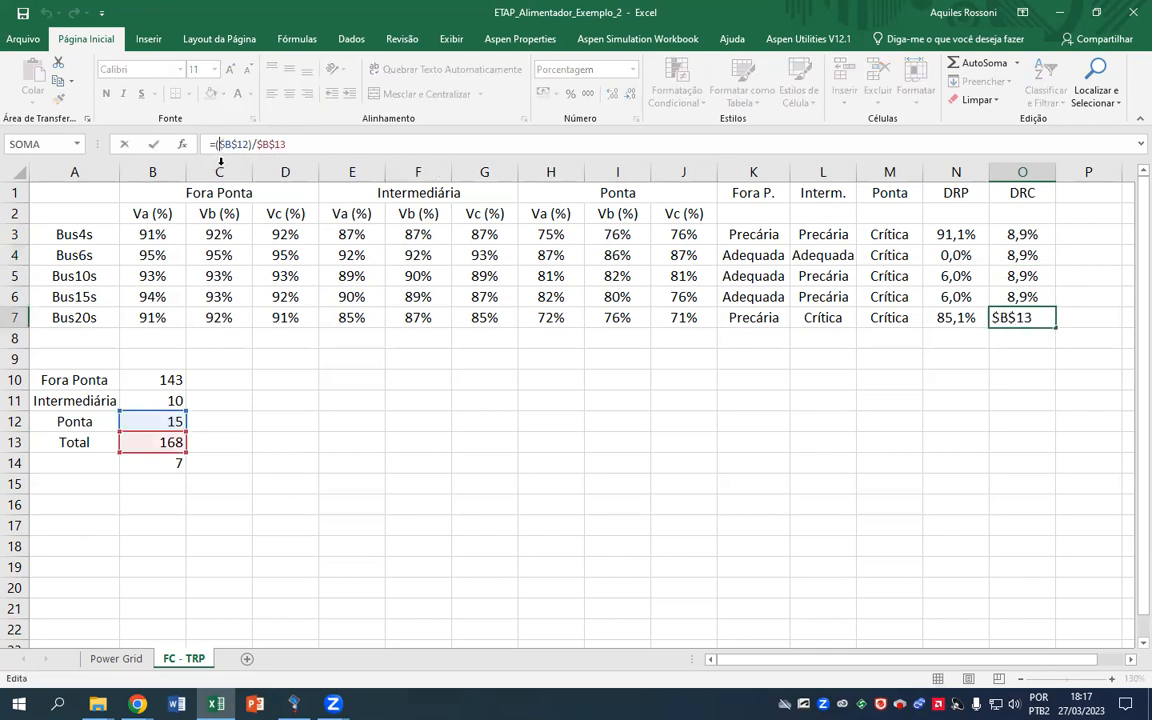
pyautogui.write('+')
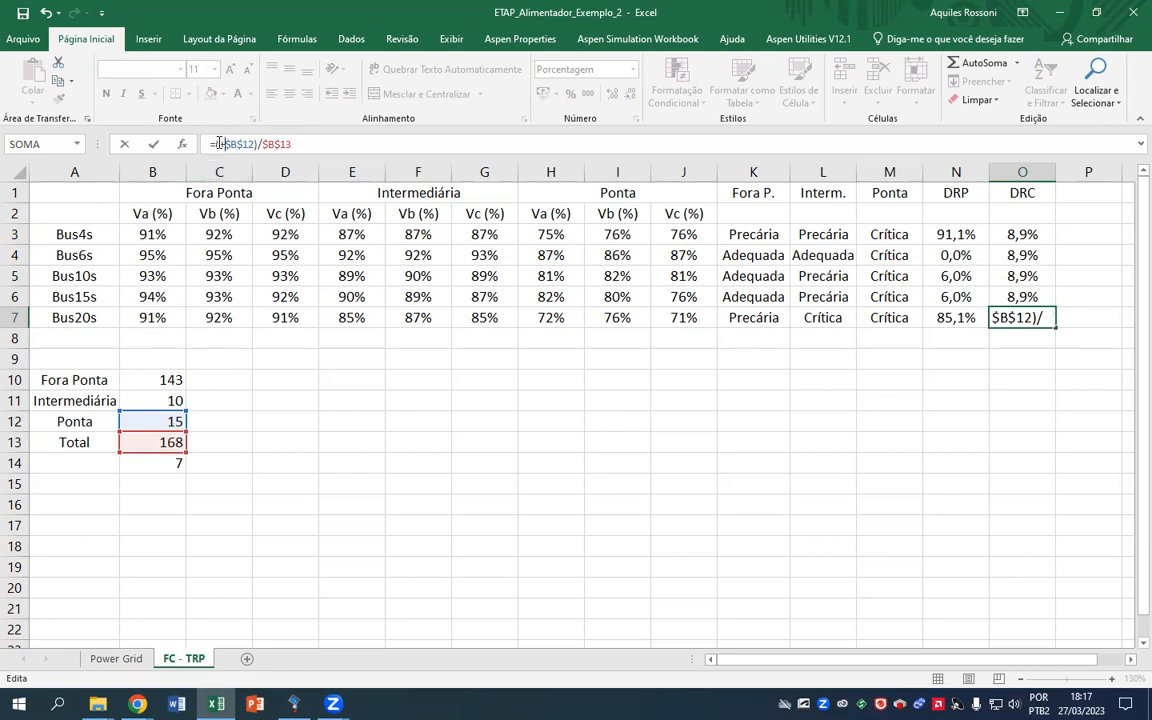
pyautogui.click(148, 395)
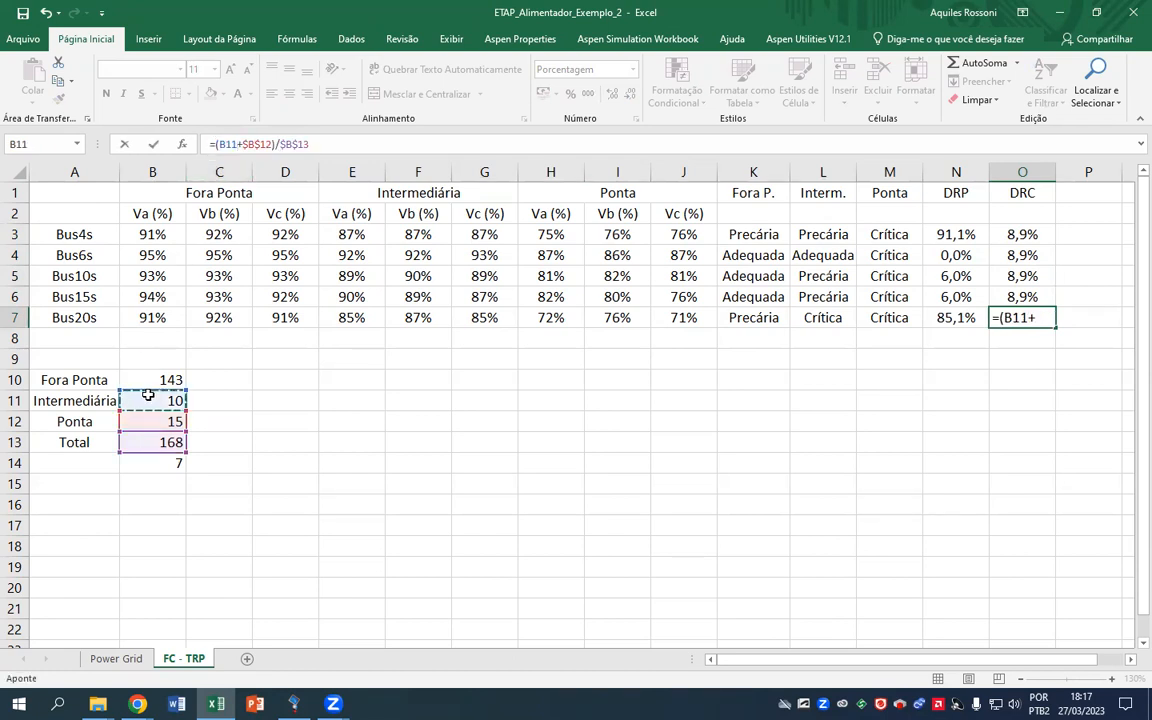
pyautogui.press('Return')
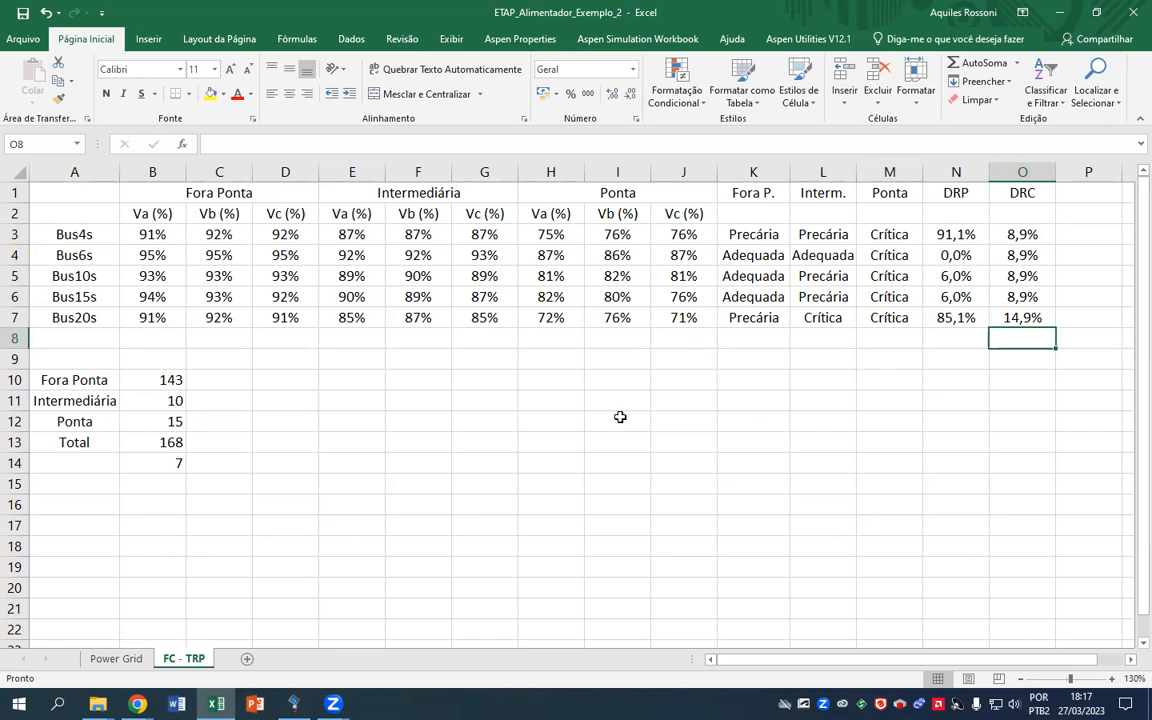
# Switch to the QEE - Aula 02 presentation in Canva and review page 14 for the consumer compensation formula and the DRP and DRC limits
pyautogui.click(1130, 660)
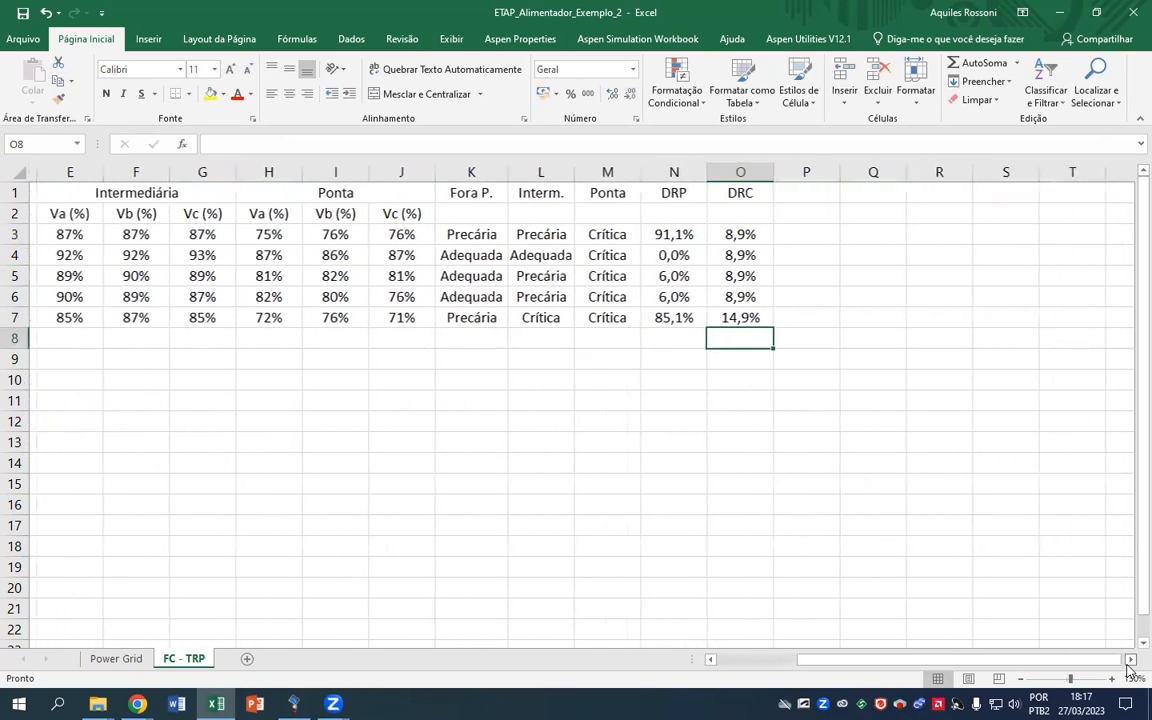
pyautogui.moveTo(1130, 660); pyautogui.dragTo(1130, 660)
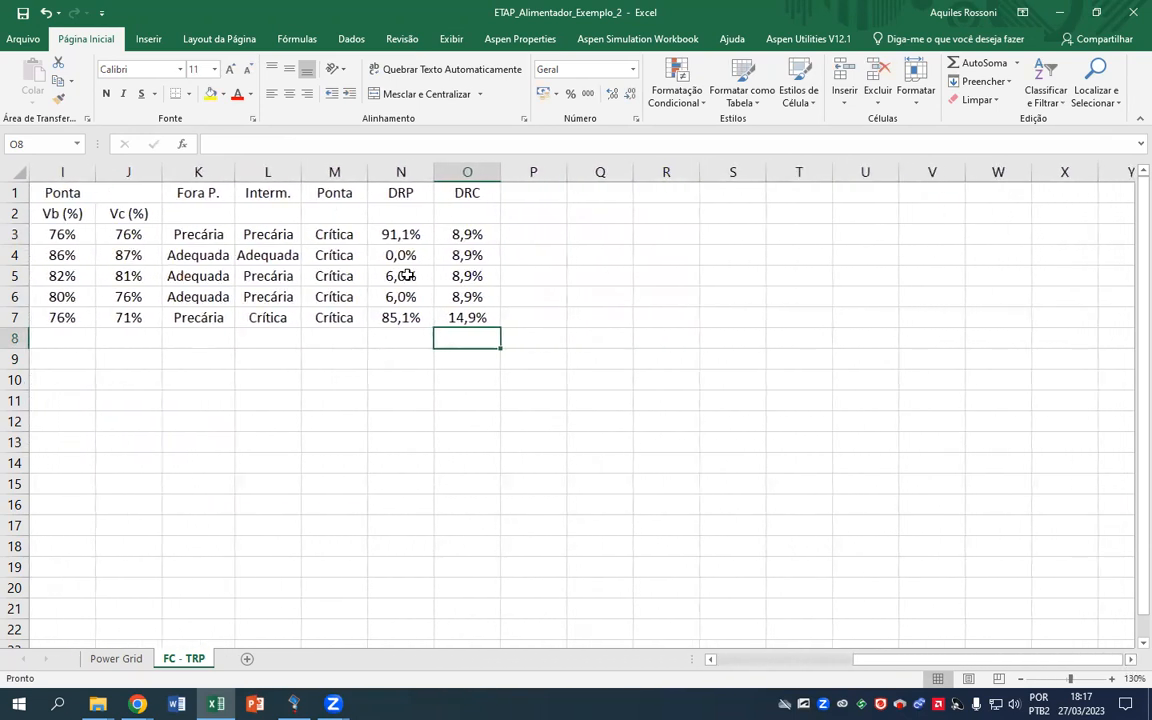
pyautogui.moveTo(137, 704)
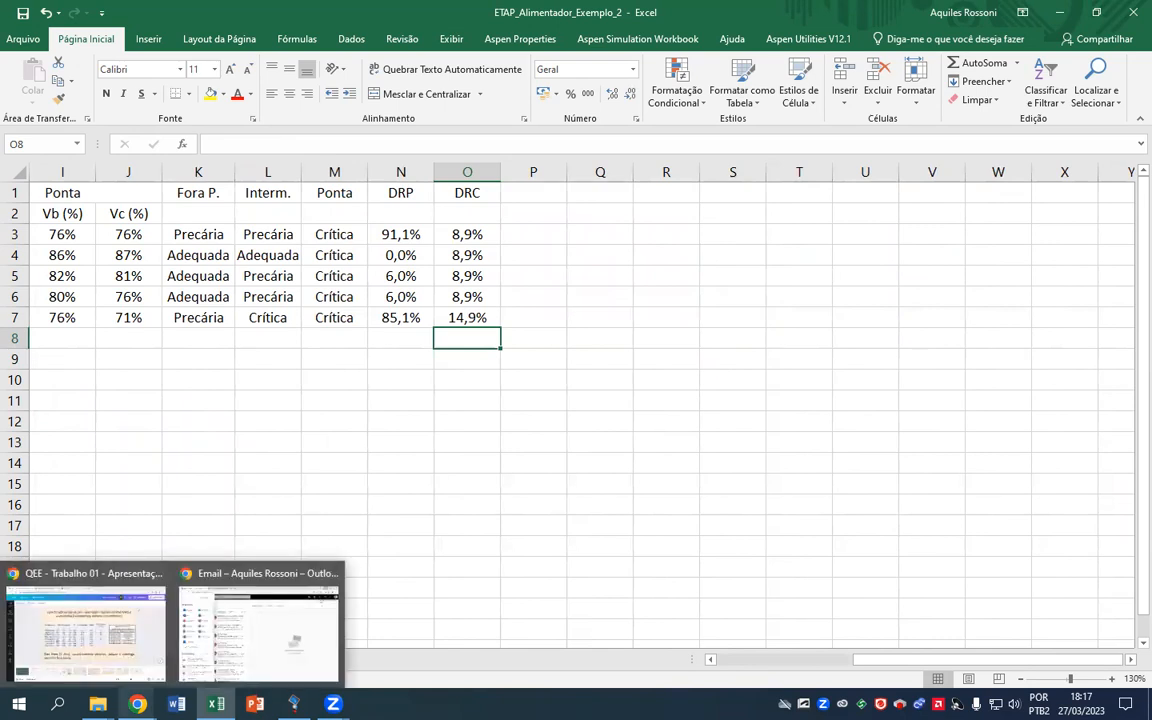
pyautogui.click(100, 600)
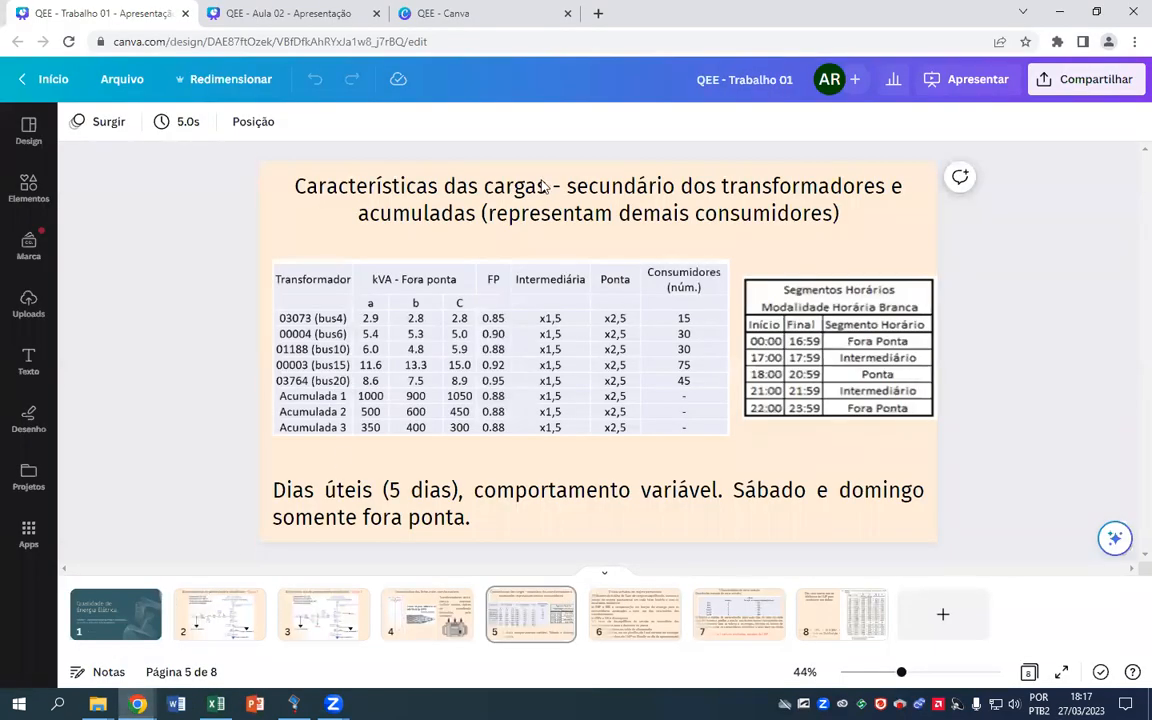
pyautogui.click(305, 13)
pyautogui.click(814, 614)
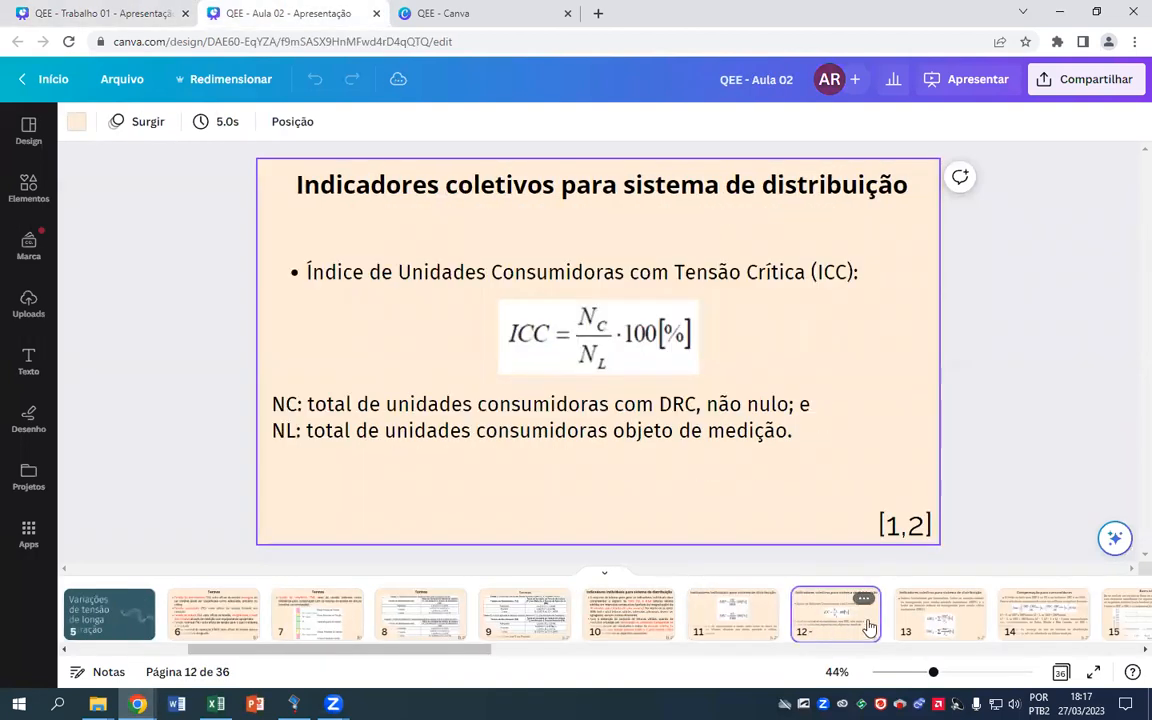
pyautogui.click(928, 625)
pyautogui.click(1045, 620)
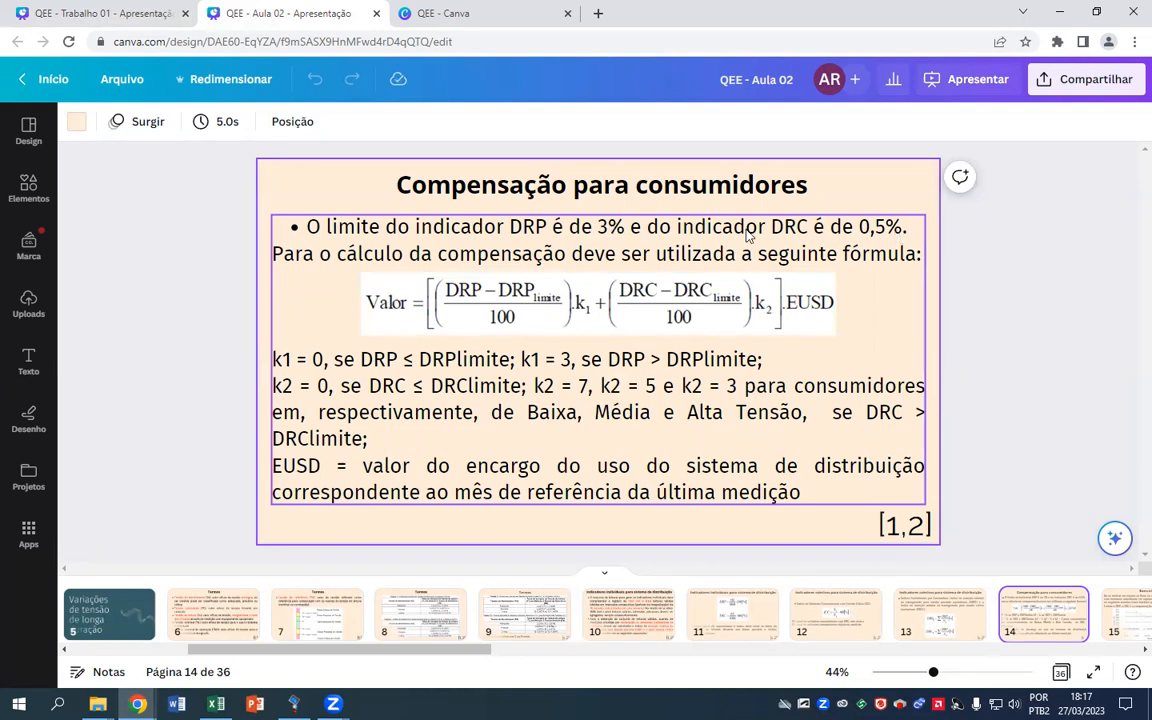
# Return to the Excel sheet and enter the header "Valor" in P1, checking the compensation formula slide in Canva
pyautogui.click(216, 704)
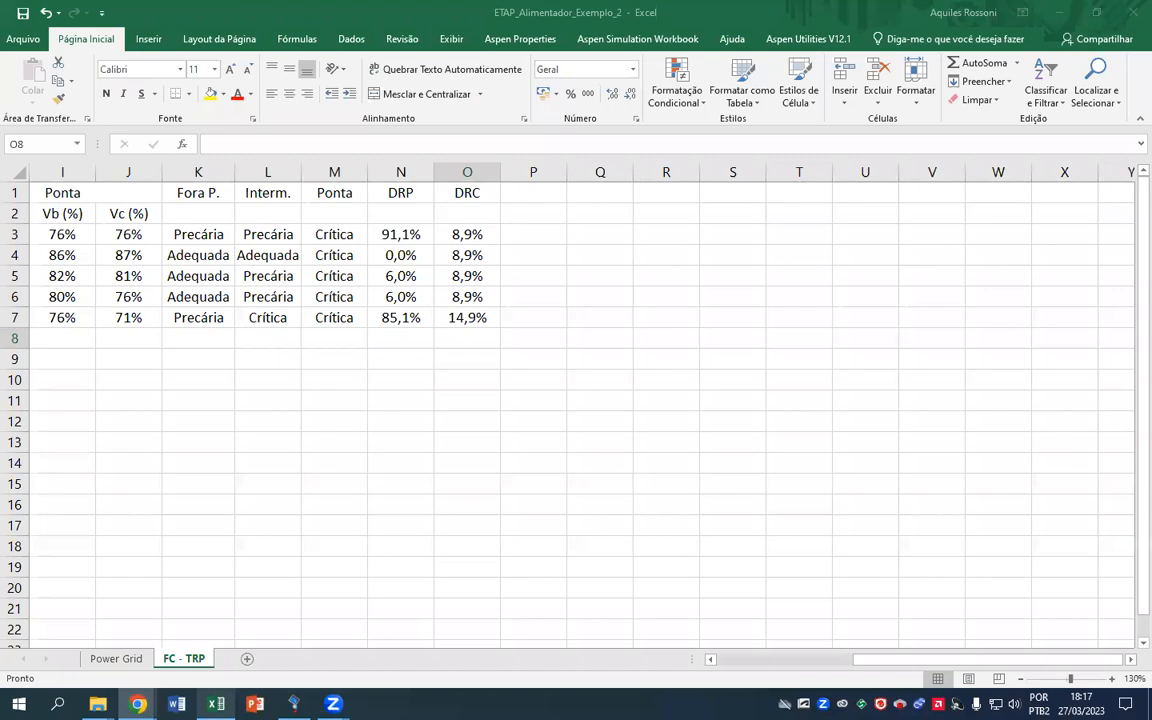
pyautogui.click(399, 250)
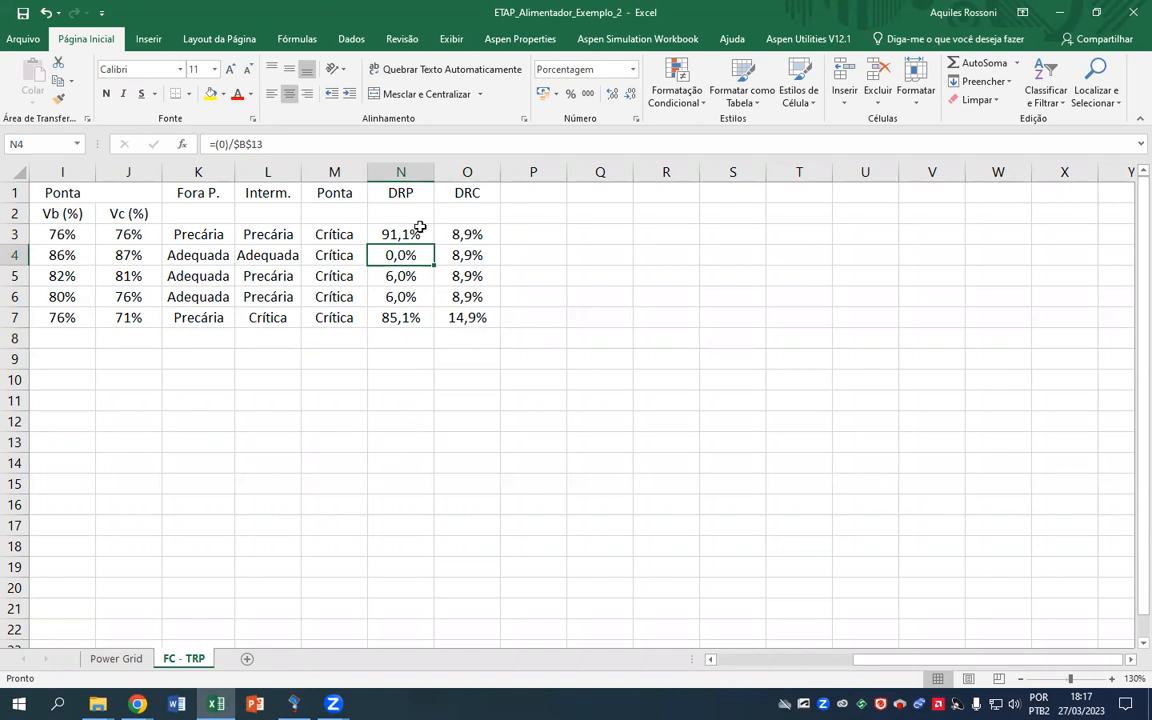
pyautogui.click(532, 190)
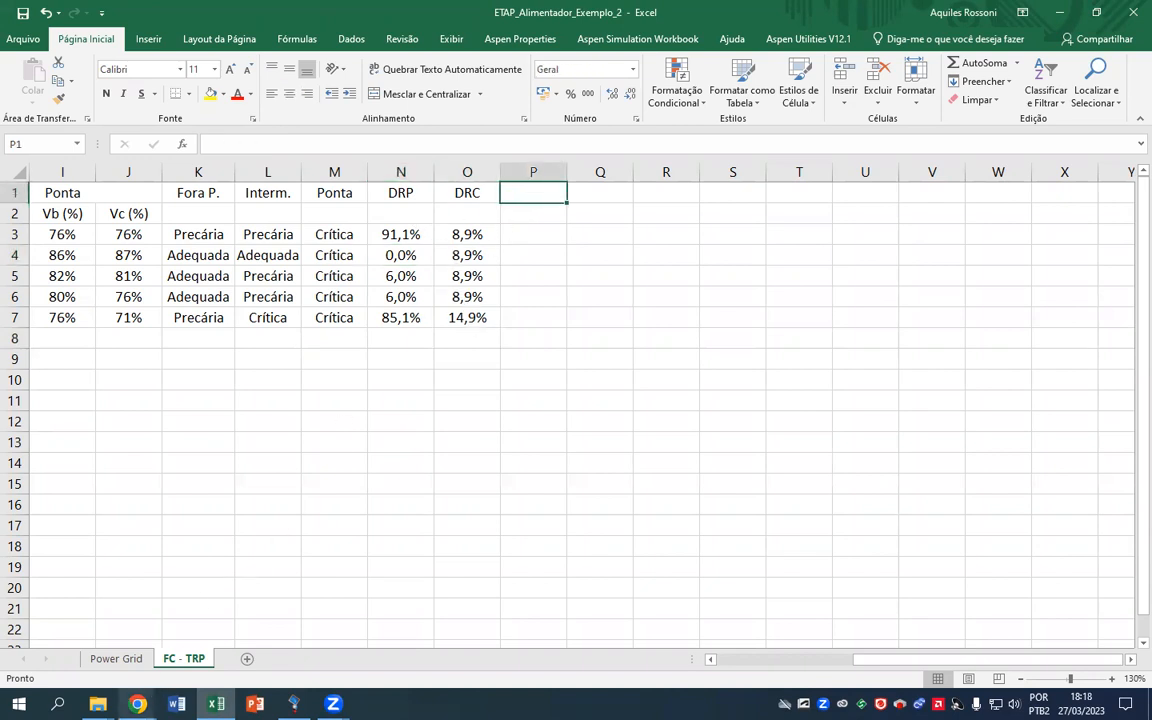
pyautogui.click(137, 704)
pyautogui.click(126, 666)
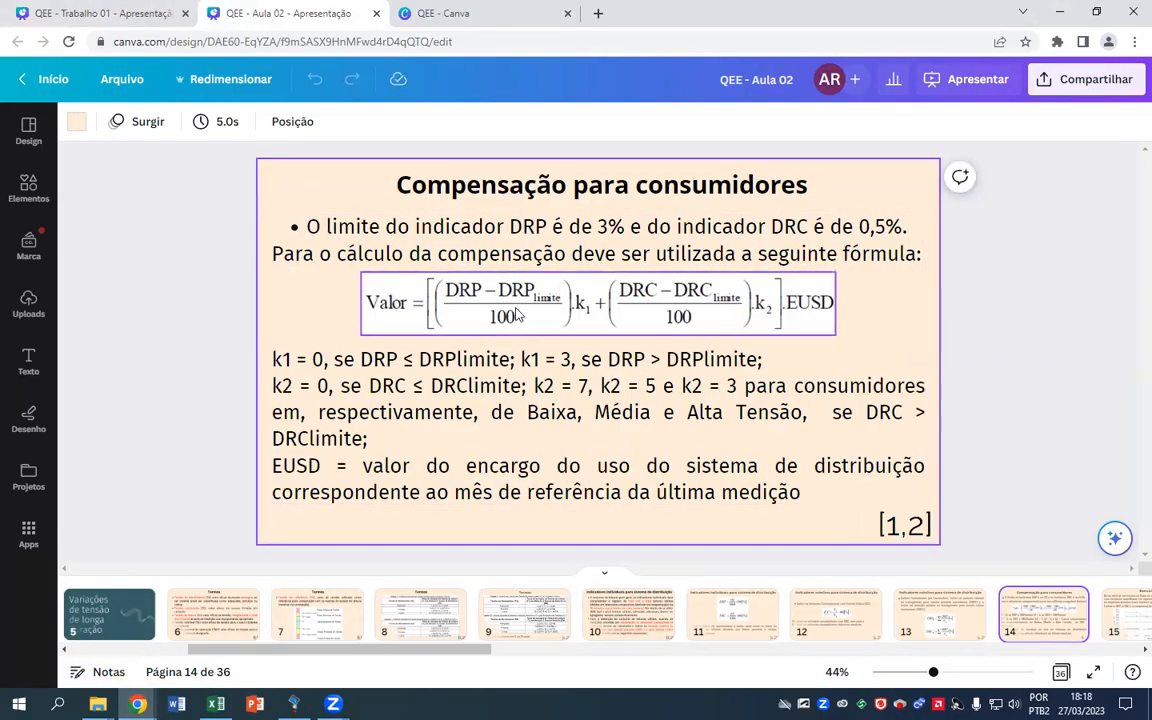
pyautogui.click(1060, 14)
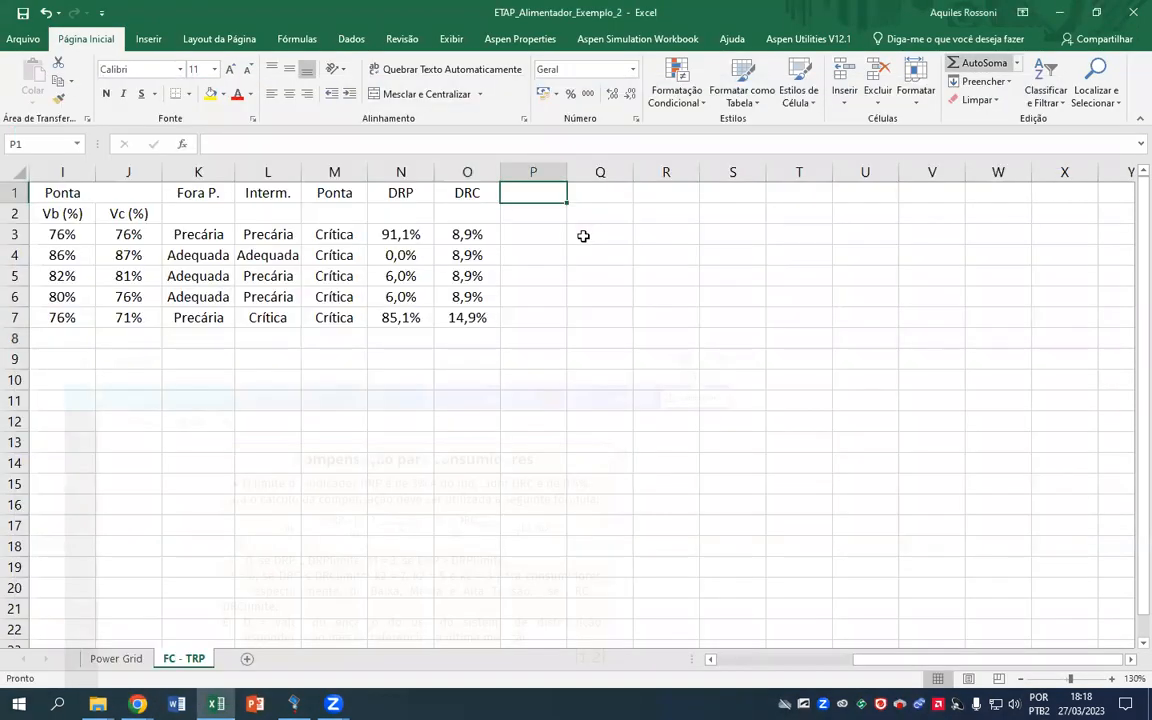
pyautogui.write('Valor')
pyautogui.press('Return')
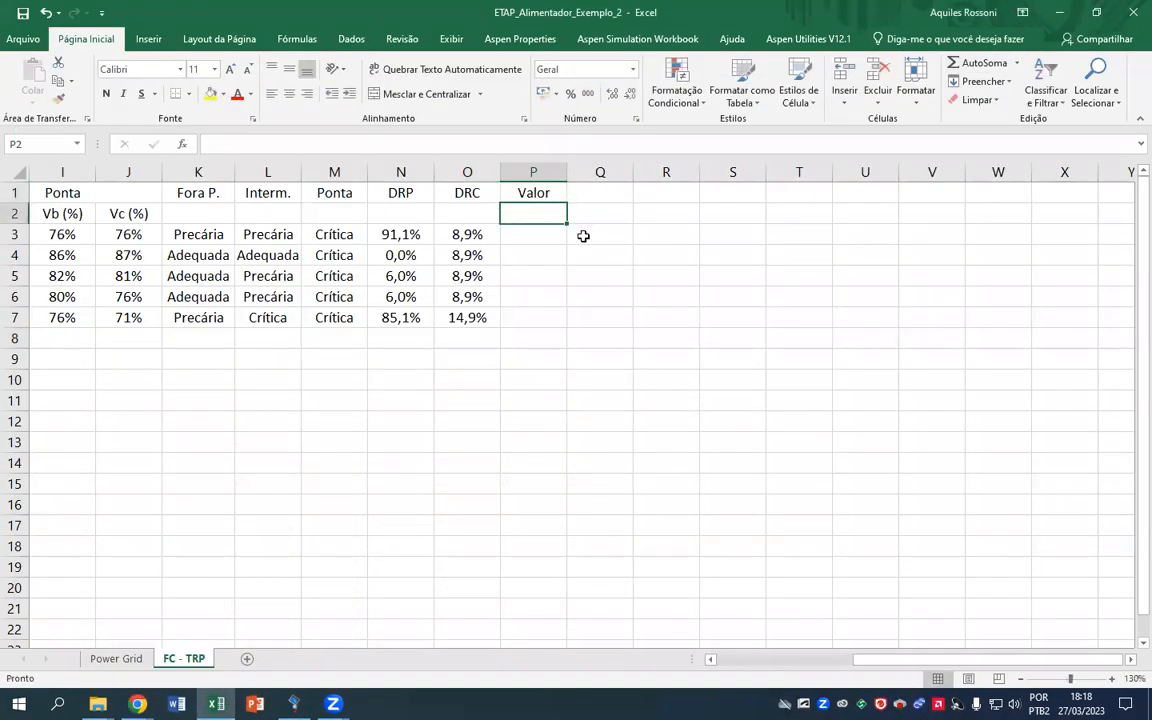
# Enter the Bus4s compensation formula =(N3-0,03)*3+(O3-0,005)*7 in P3, checking the k factors on the Canva slide
pyautogui.click(560, 233)
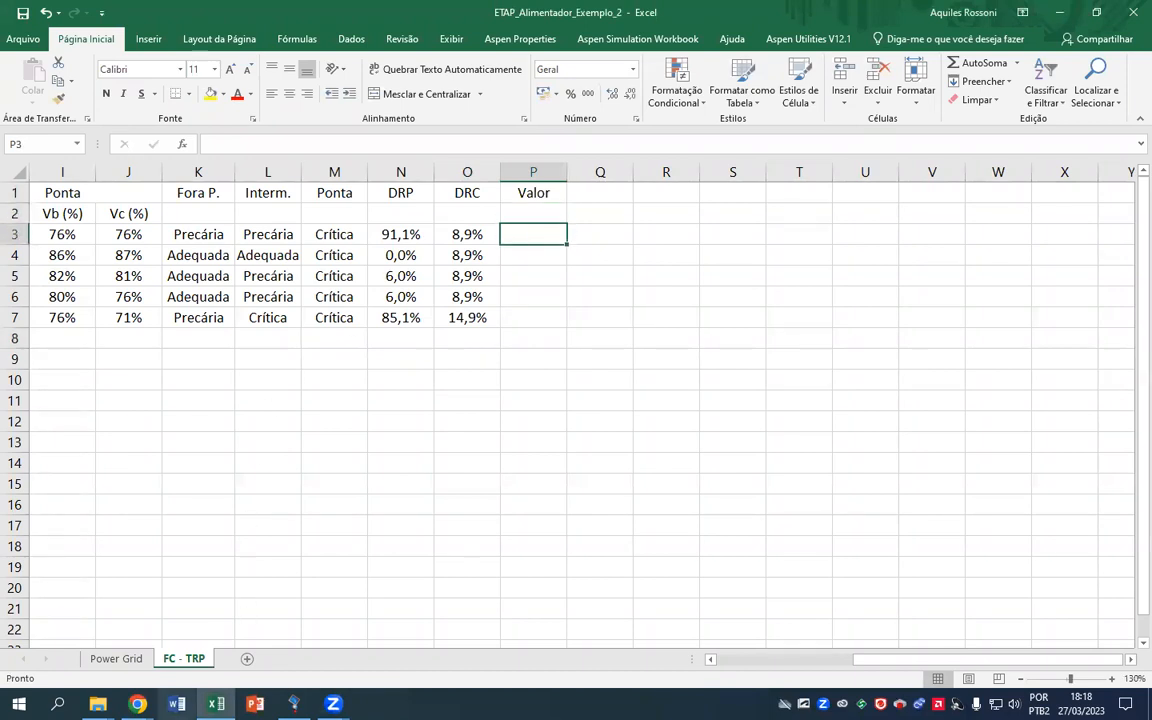
pyautogui.moveTo(138, 704)
pyautogui.click(112, 600)
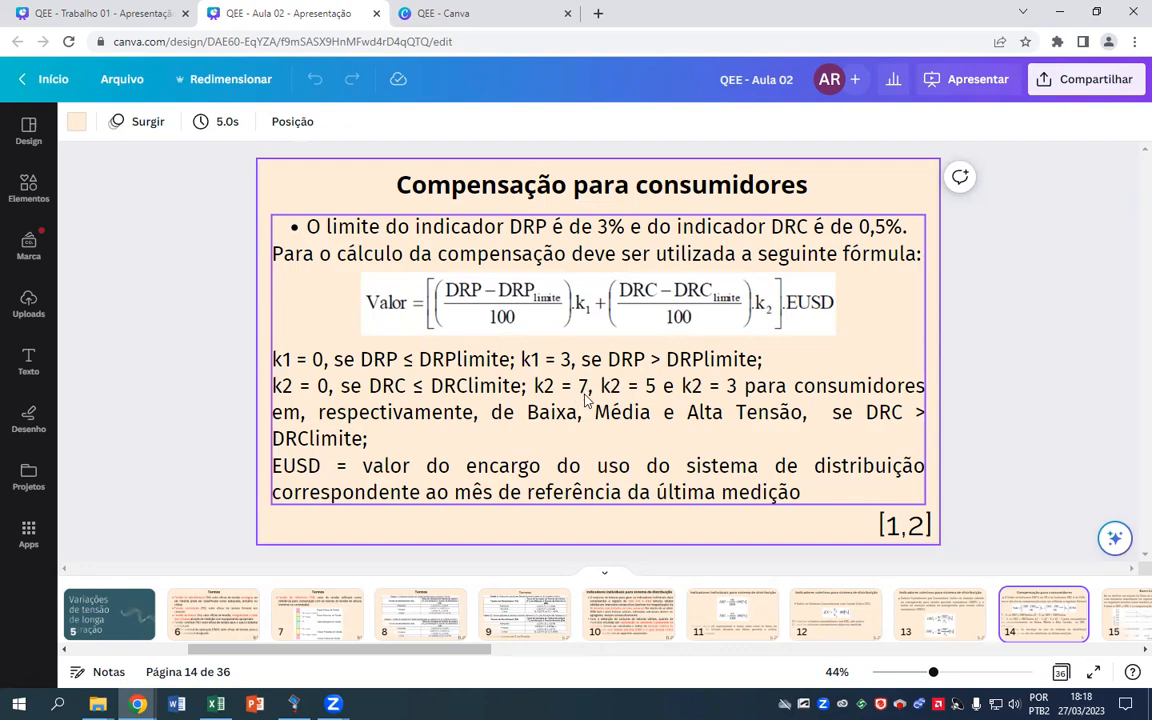
pyautogui.click(217, 704)
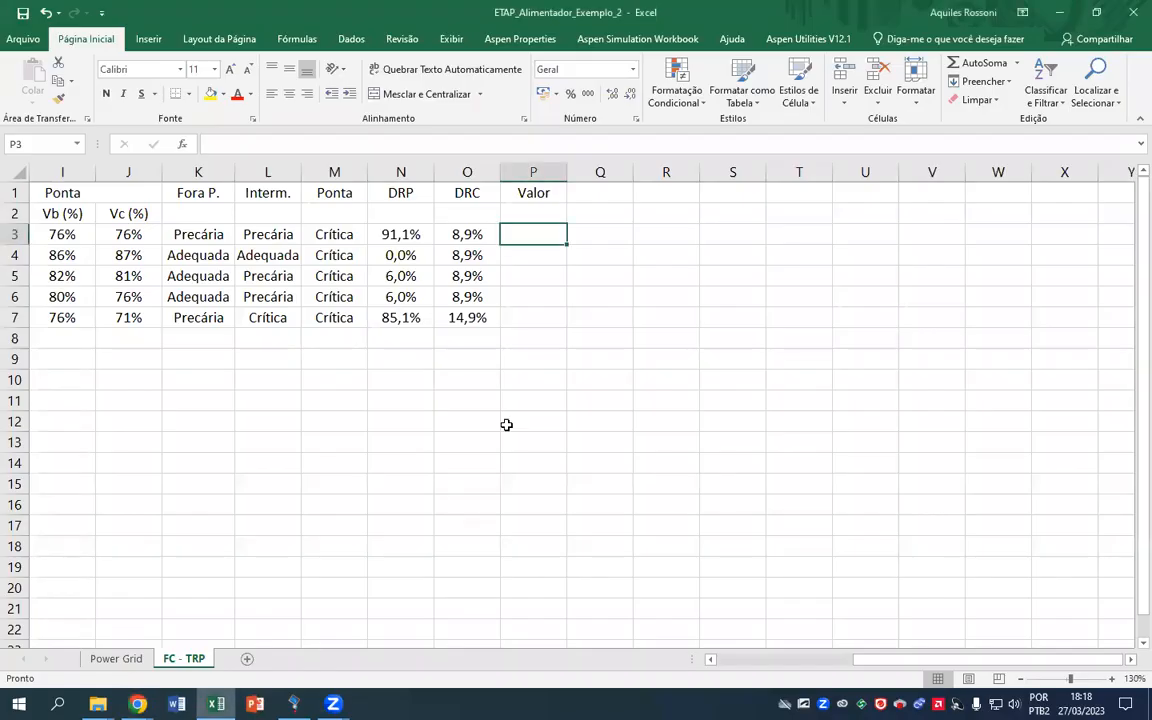
pyautogui.write('=')
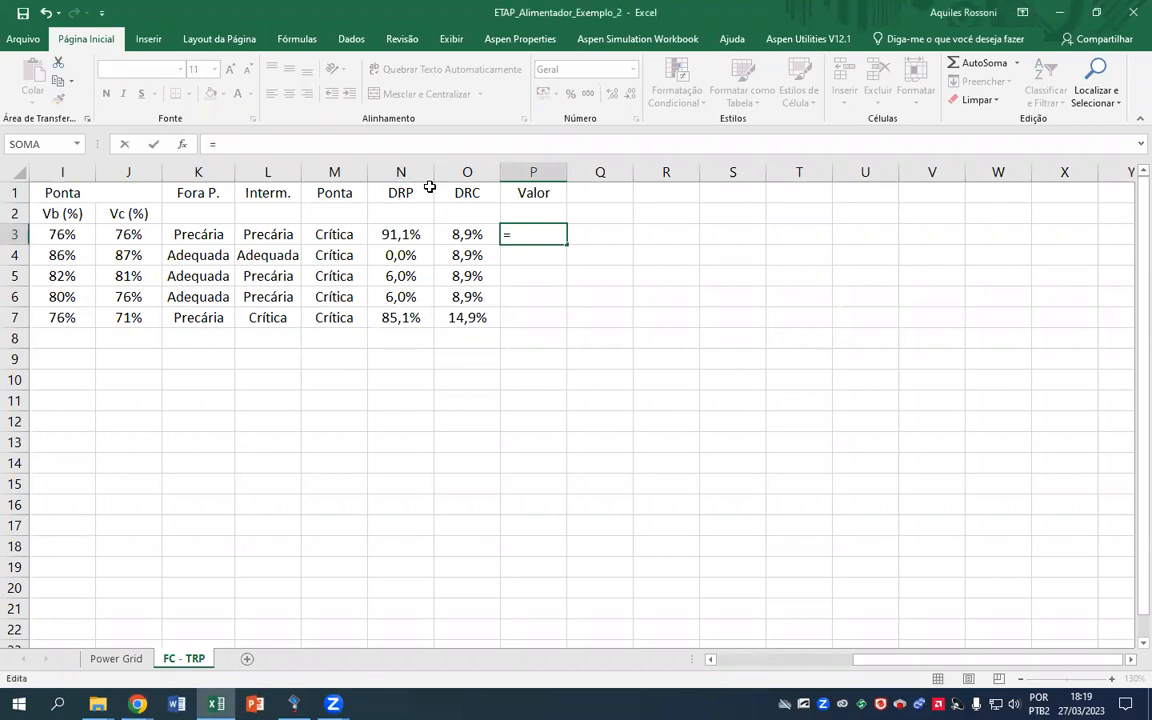
pyautogui.write('(')
pyautogui.click(413, 232)
pyautogui.write('-0,03)*3+(')
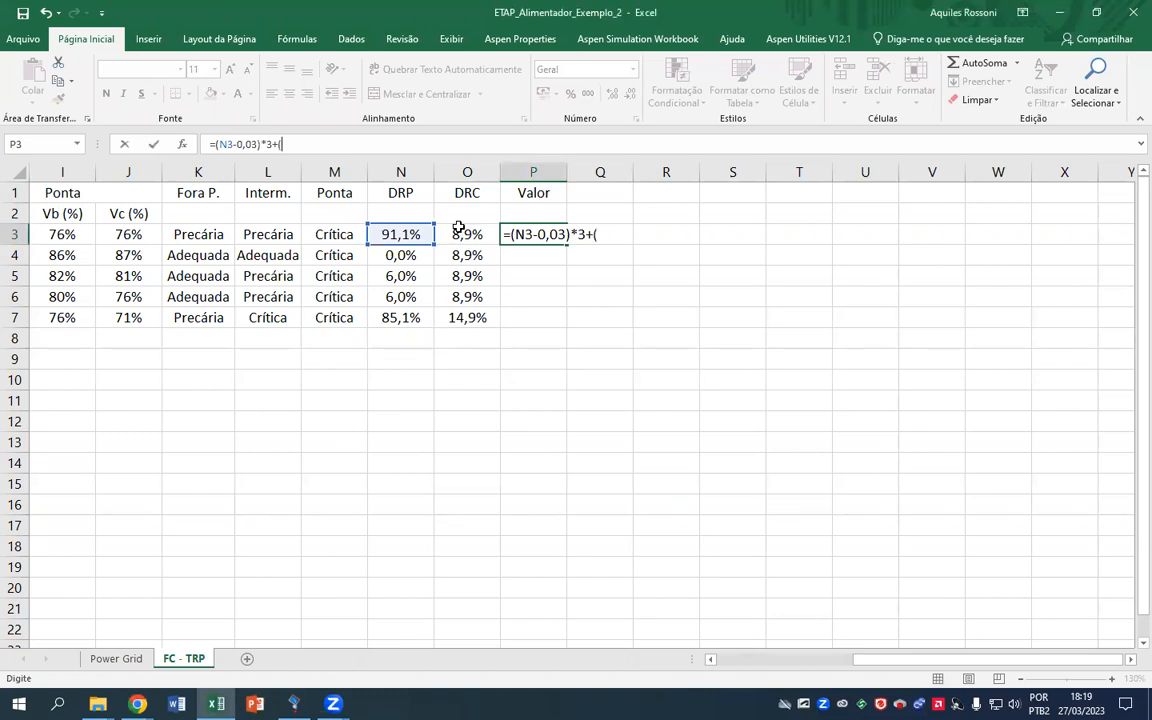
pyautogui.click(466, 234)
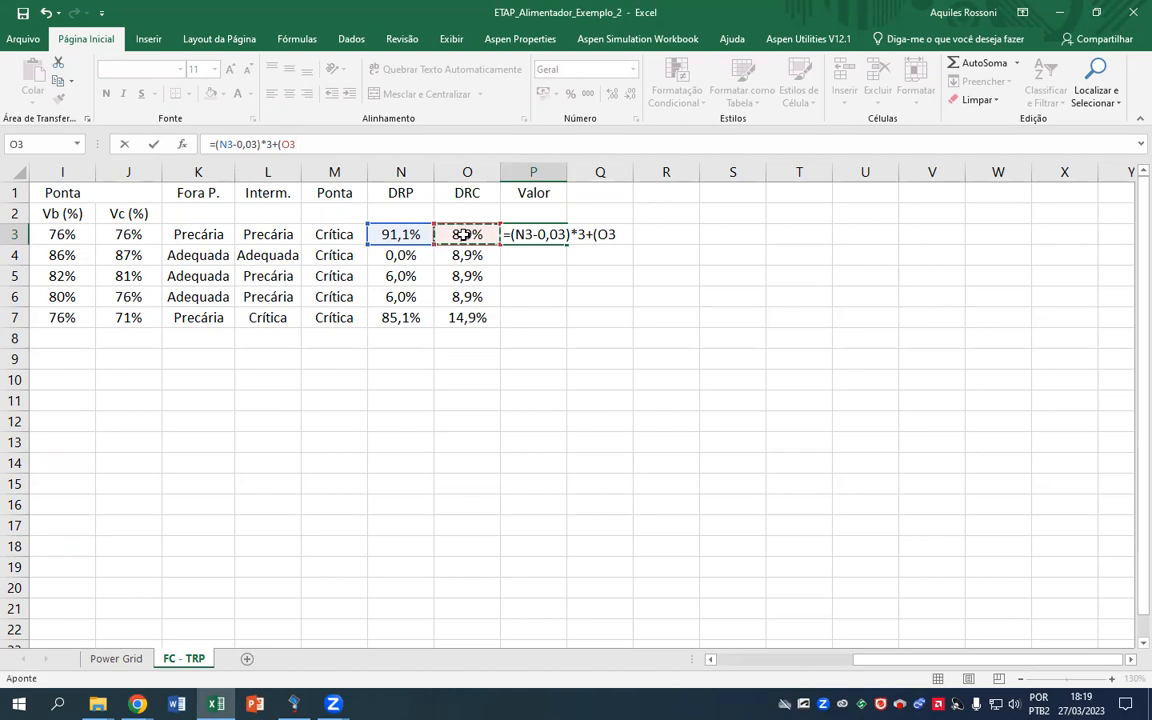
pyautogui.write('-0,0')
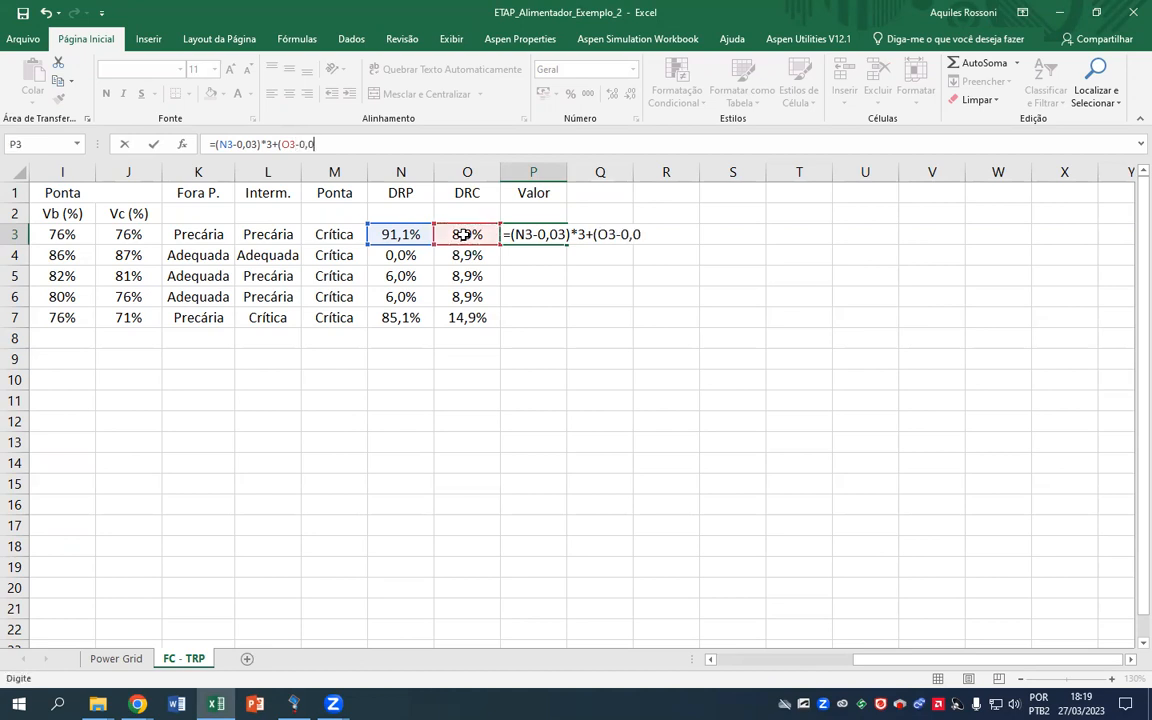
pyautogui.write('05)*')
pyautogui.press('Return')
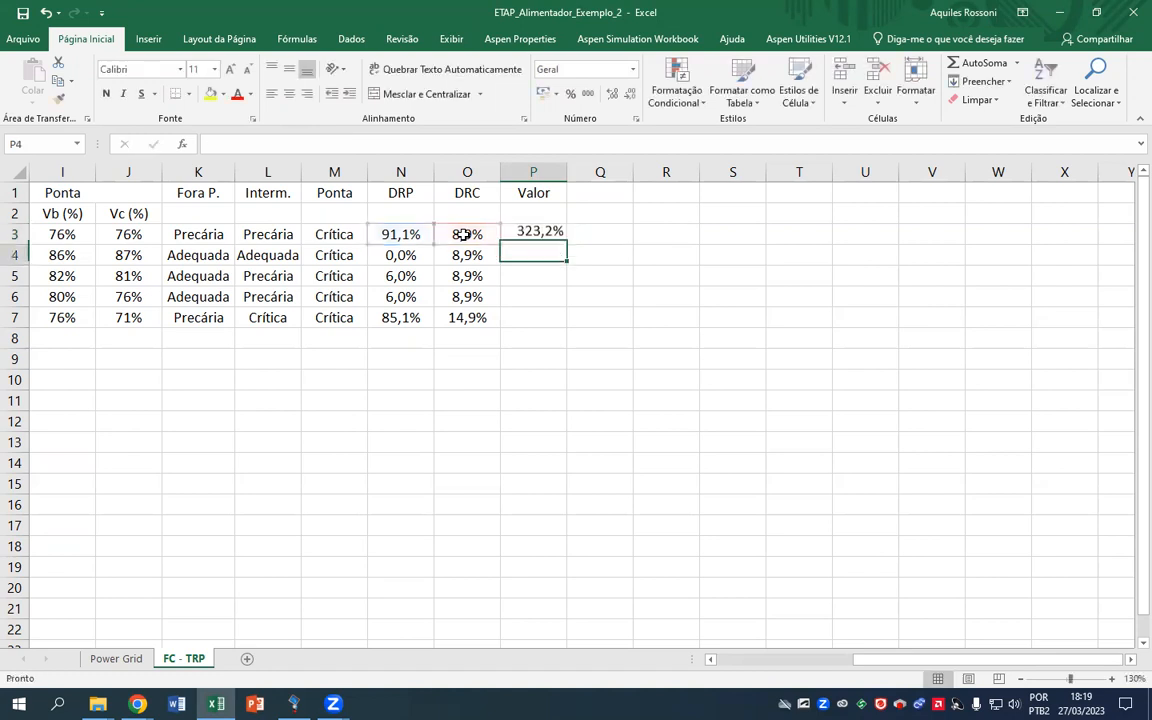
# Centre the value in P3 and copy its compensation formula to the remaining buses in P4:P7
pyautogui.click(522, 234)
pyautogui.click(291, 96)
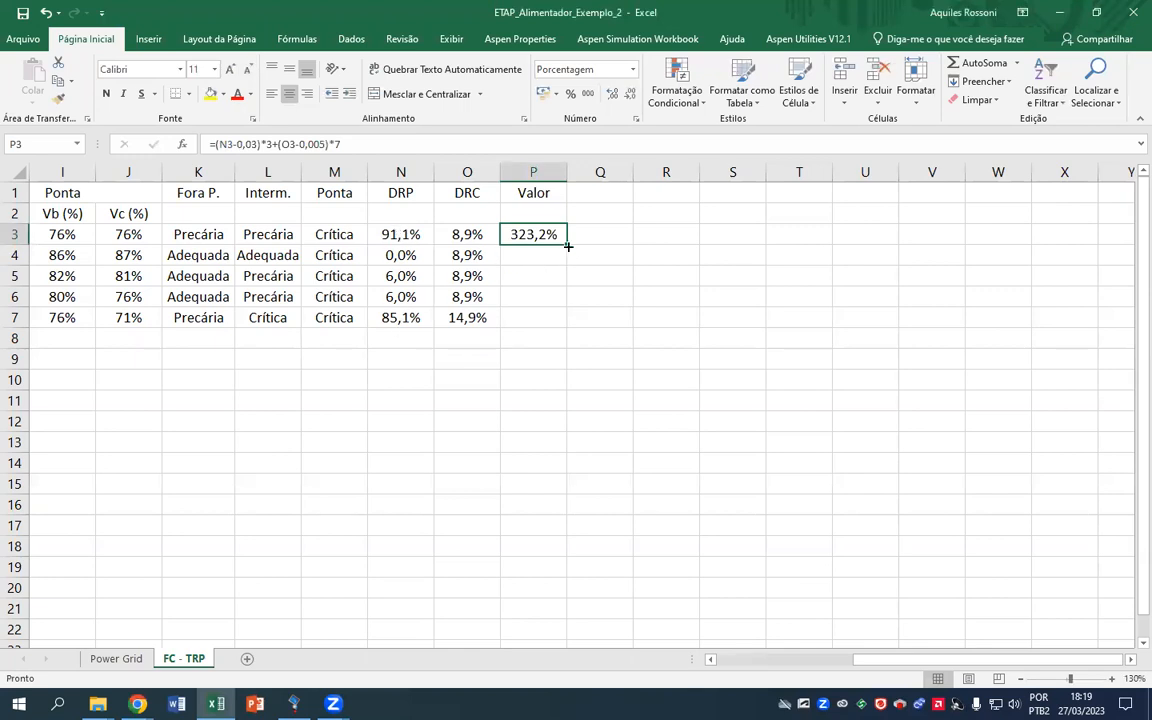
pyautogui.moveTo(566, 246); pyautogui.dragTo(572, 322)
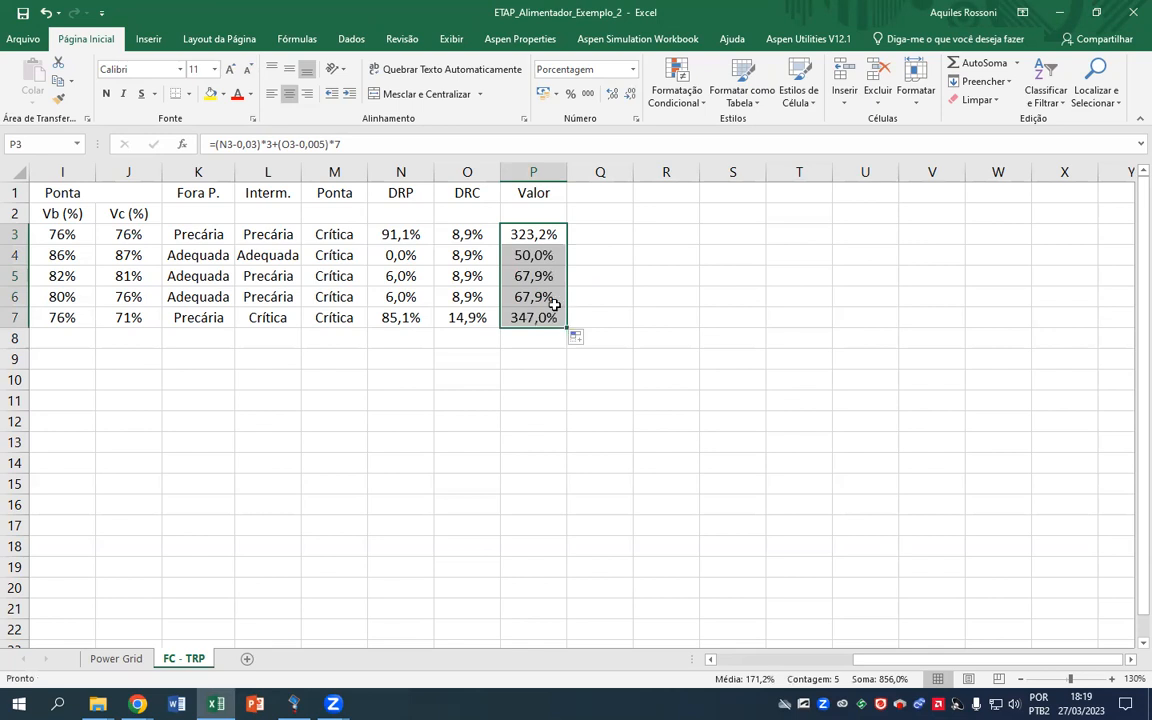
# Change the k1 factor in the Bus6s formula in P4 to 0, checking the k1 condition on the Canva slide
pyautogui.click(535, 254)
pyautogui.click(252, 143)
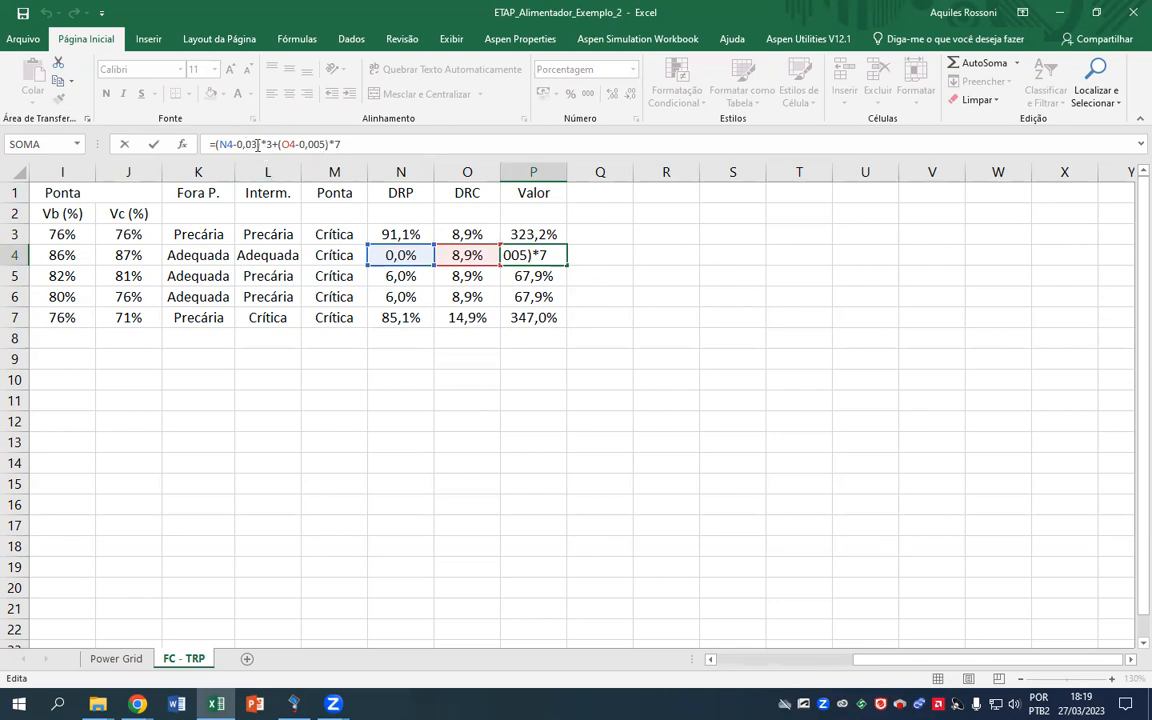
pyautogui.moveTo(254, 145); pyautogui.dragTo(225, 145)
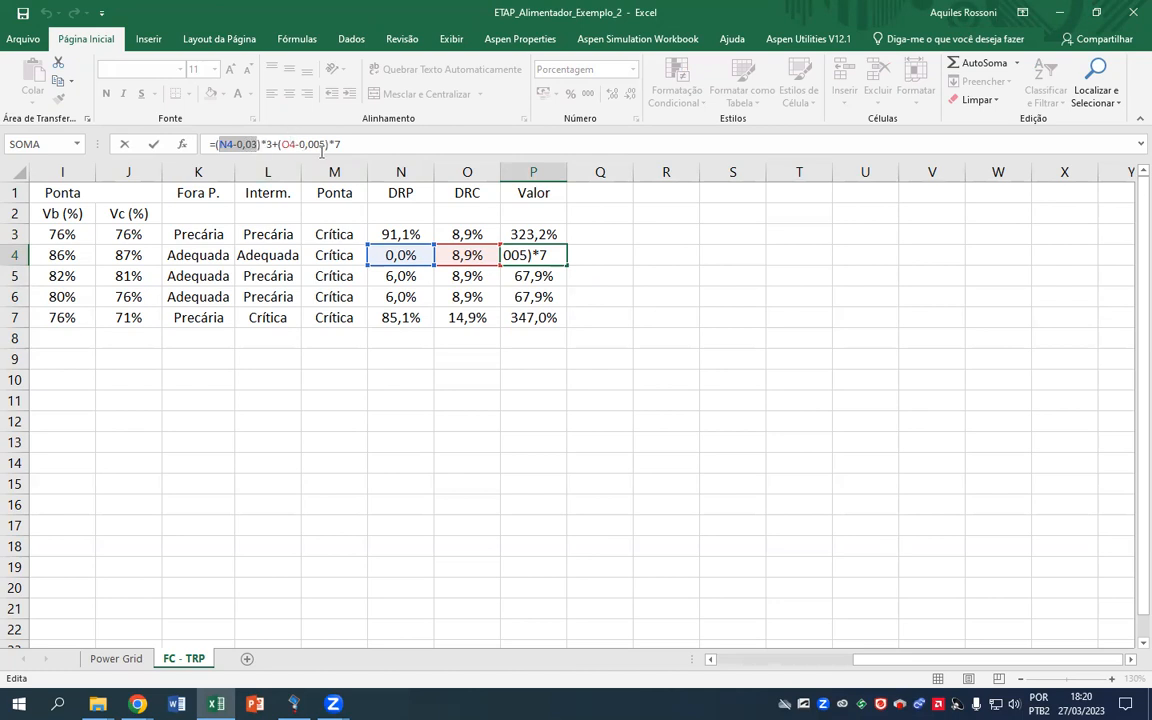
pyautogui.click(137, 704)
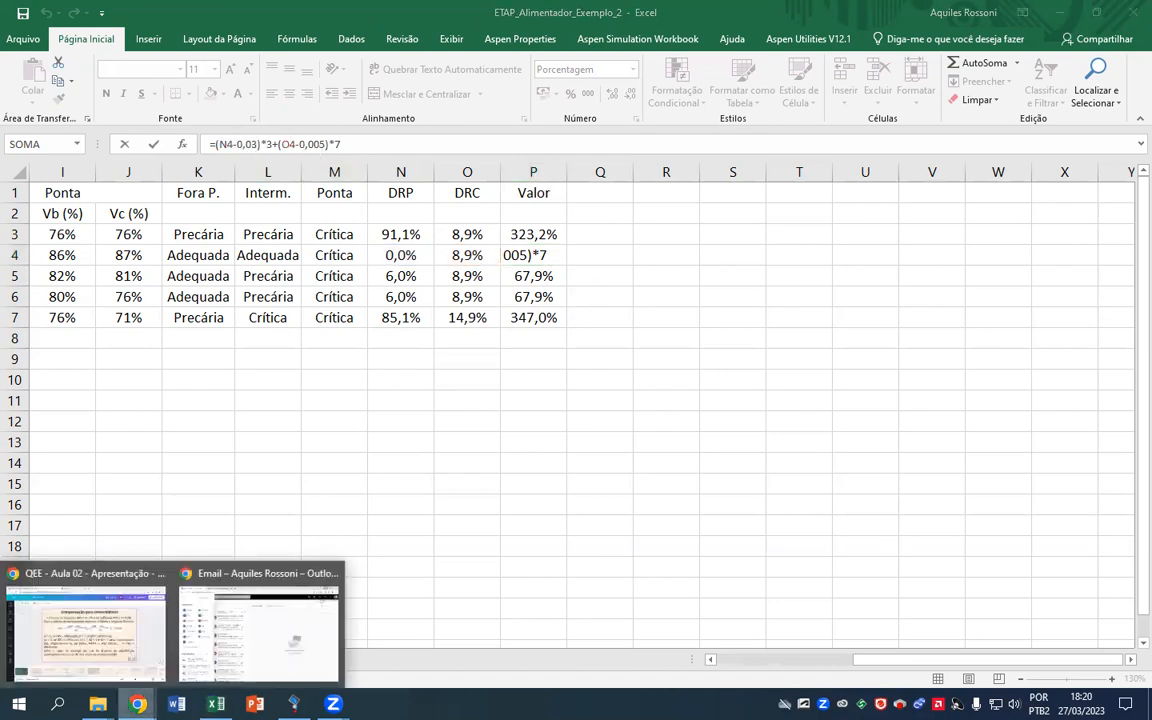
pyautogui.click(88, 625)
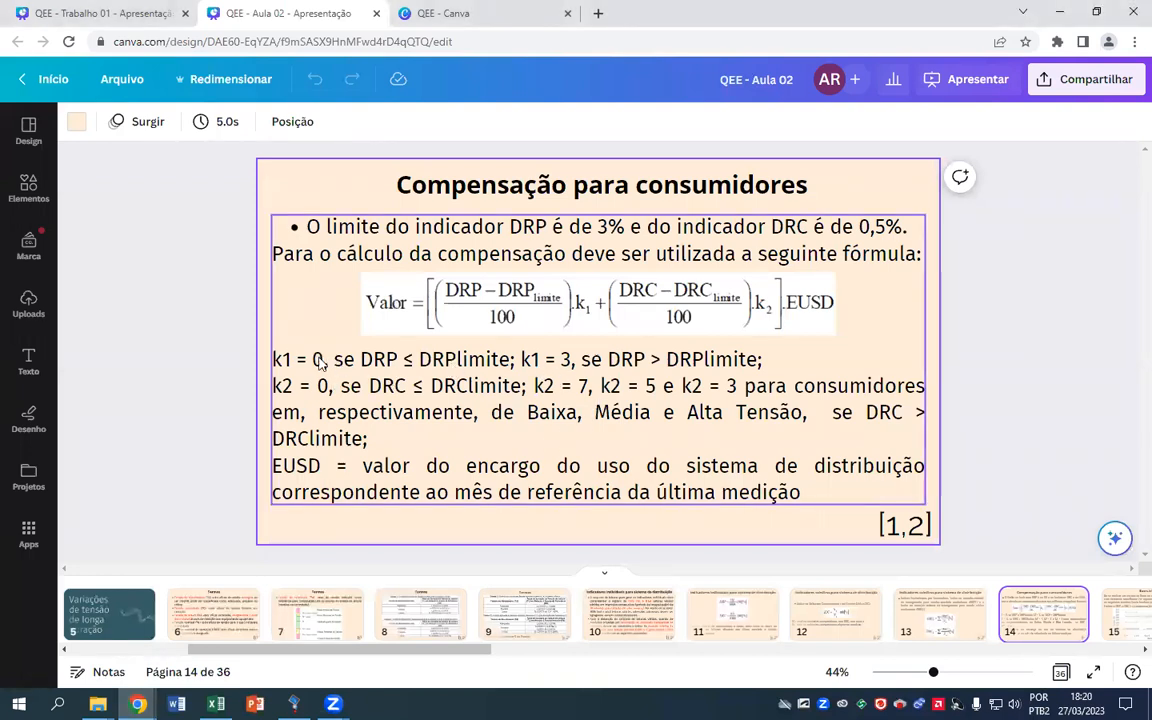
pyautogui.click(215, 704)
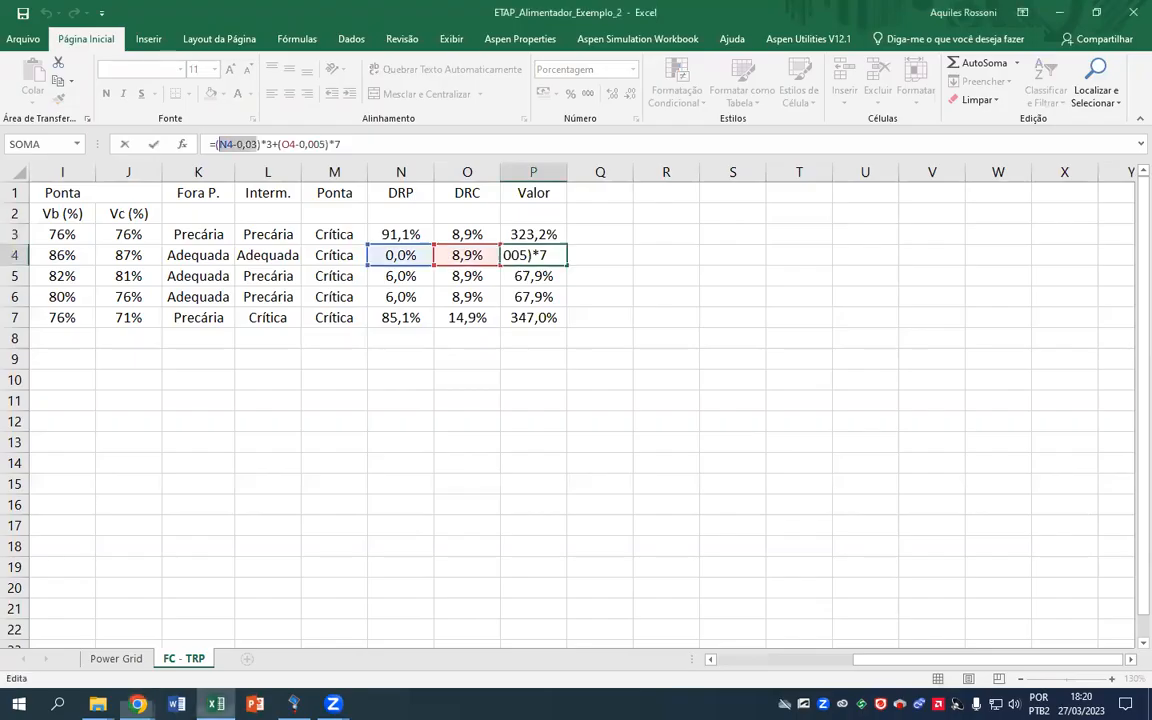
pyautogui.click(272, 144)
pyautogui.press('BackSpace')
pyautogui.write('0')
pyautogui.press('Return')
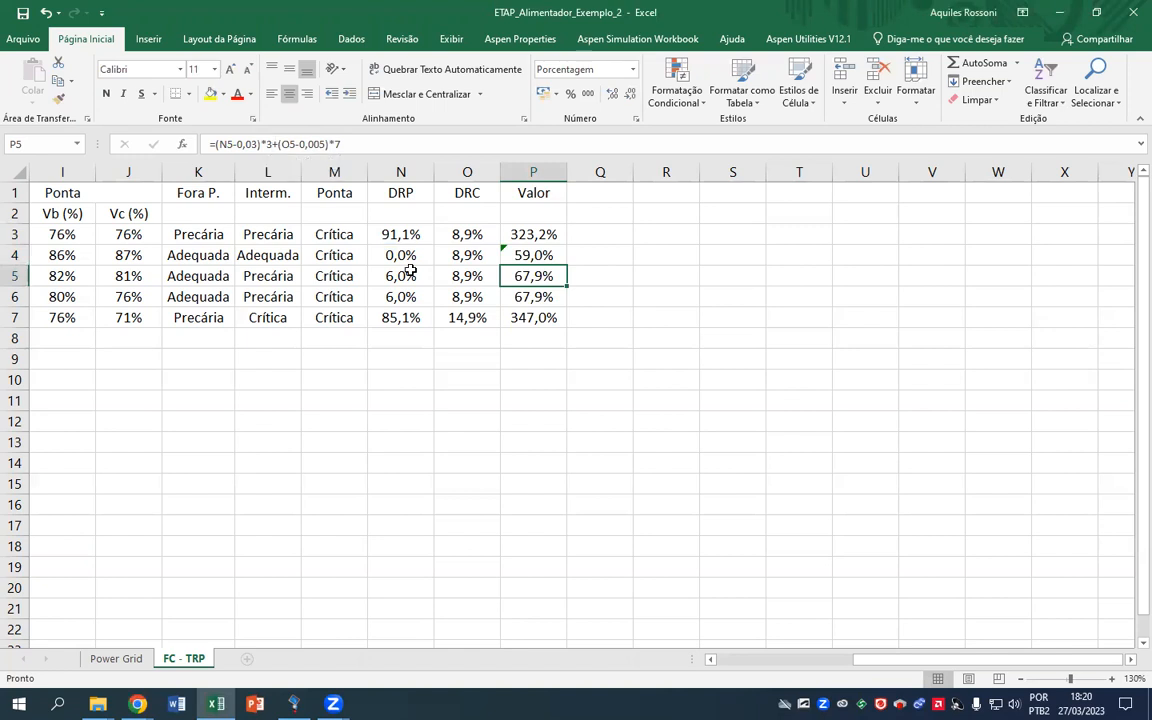
# Review the full bus table with DRP, DRC and Valor, and compare it with the load flow diagram in ETAP
pyautogui.click(620, 318)
pyautogui.moveTo(873, 665); pyautogui.dragTo(740, 668)
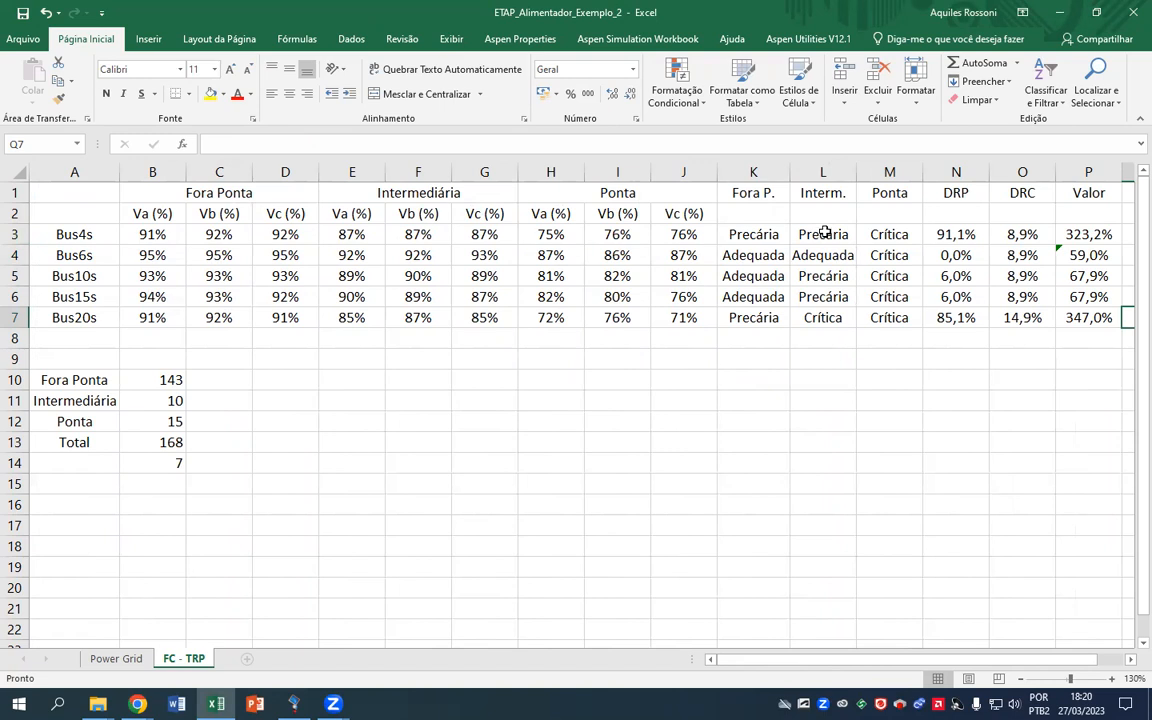
pyautogui.hotkey('alt', 'Tab')
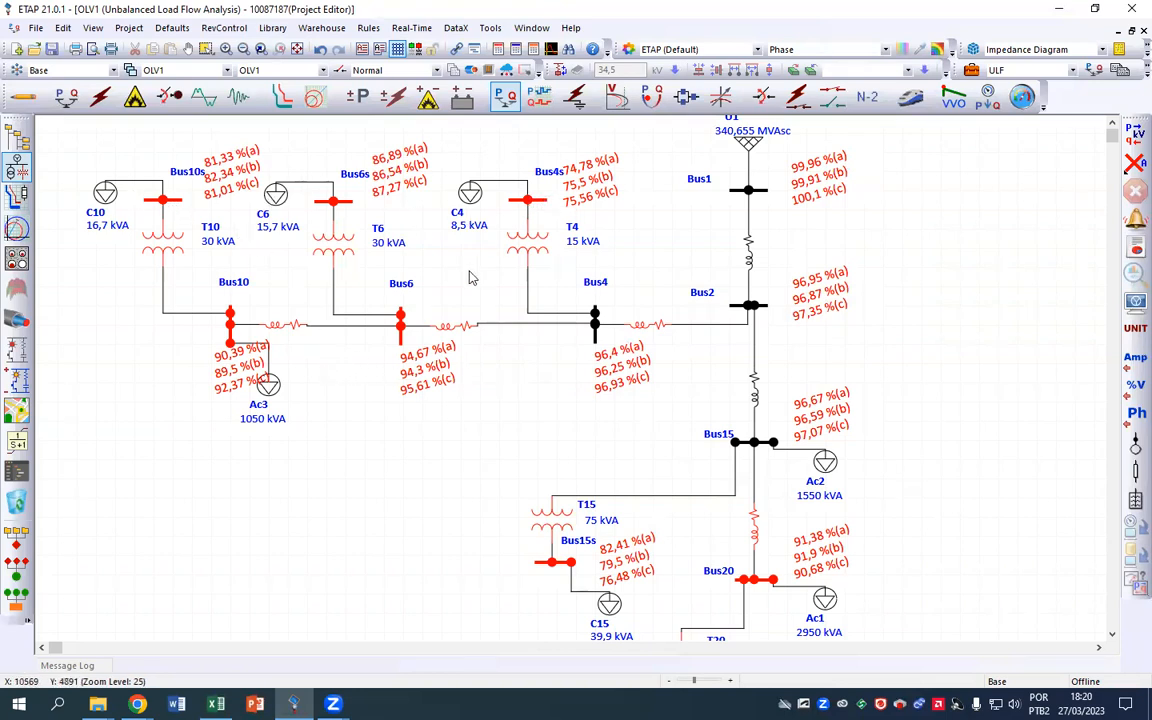
pyautogui.click(215, 704)
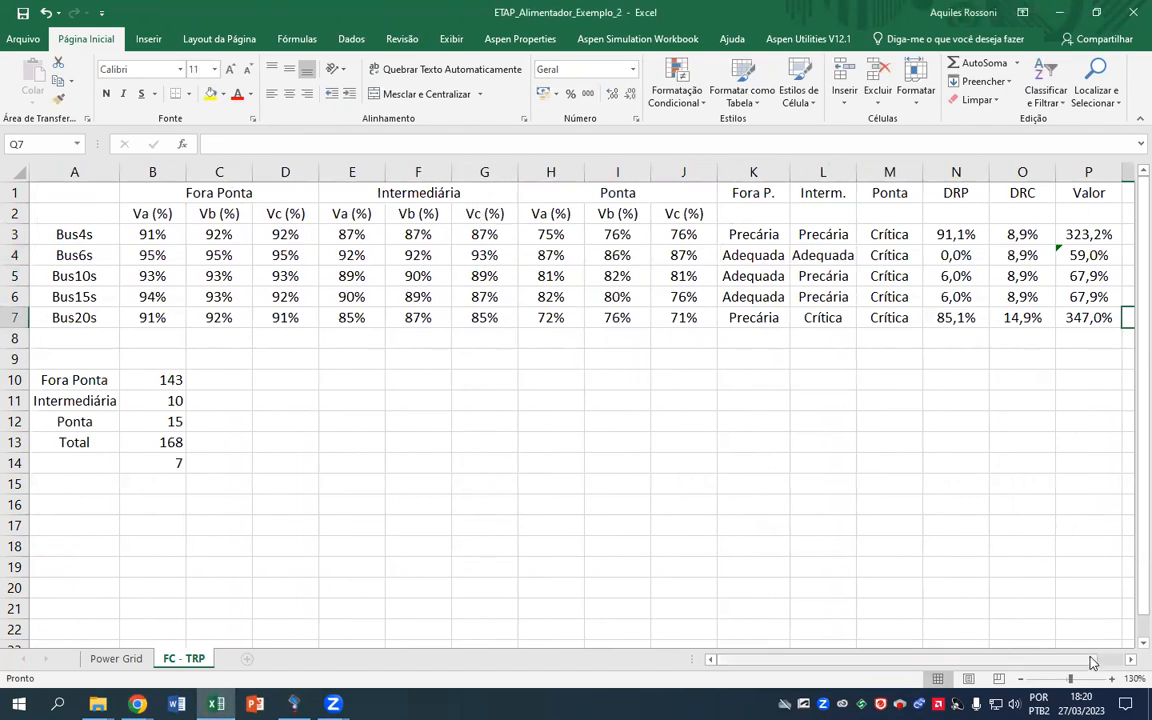
pyautogui.click(1130, 659)
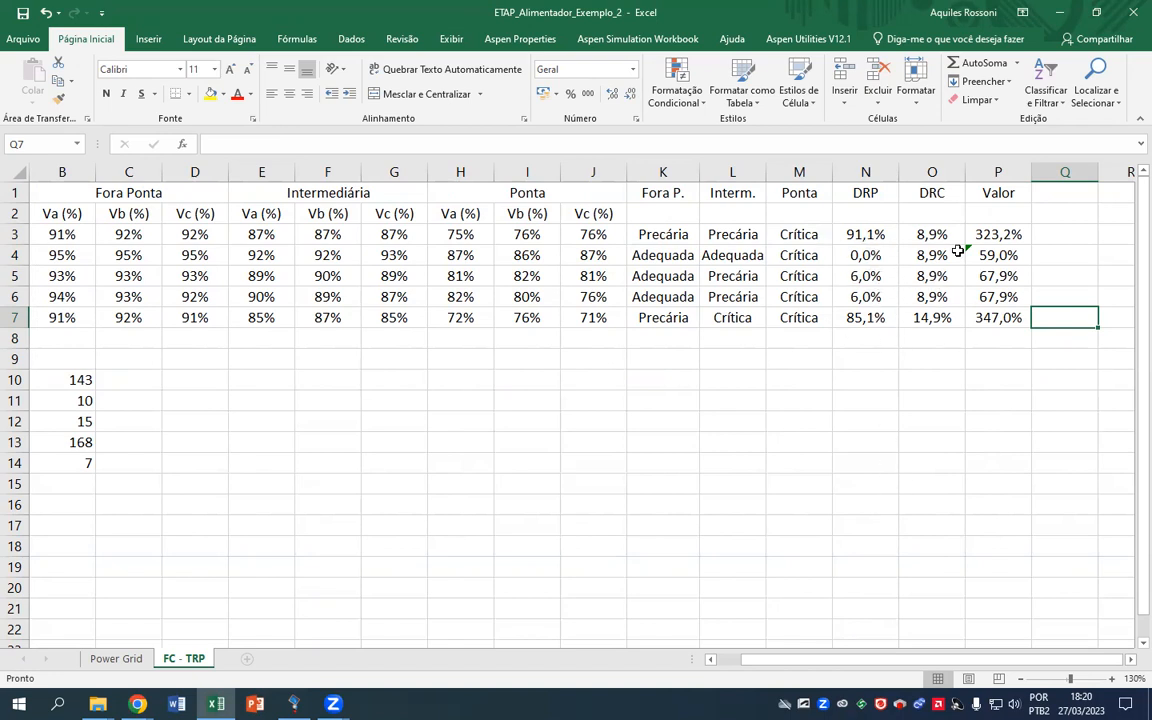
pyautogui.click(823, 664)
pyautogui.moveTo(825, 670); pyautogui.dragTo(800, 676)
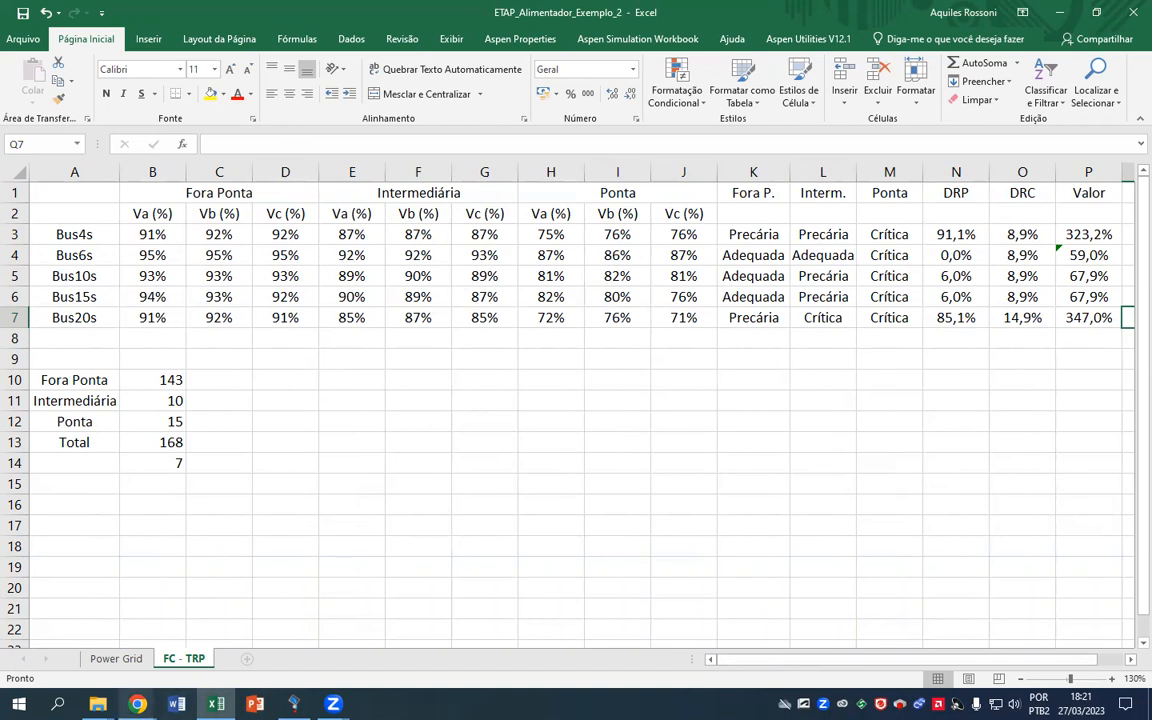
# Switch to the QEE - Trabalho 01 presentation in Canva and review the task requirements on page 6
pyautogui.moveTo(138, 704)
pyautogui.click(119, 645)
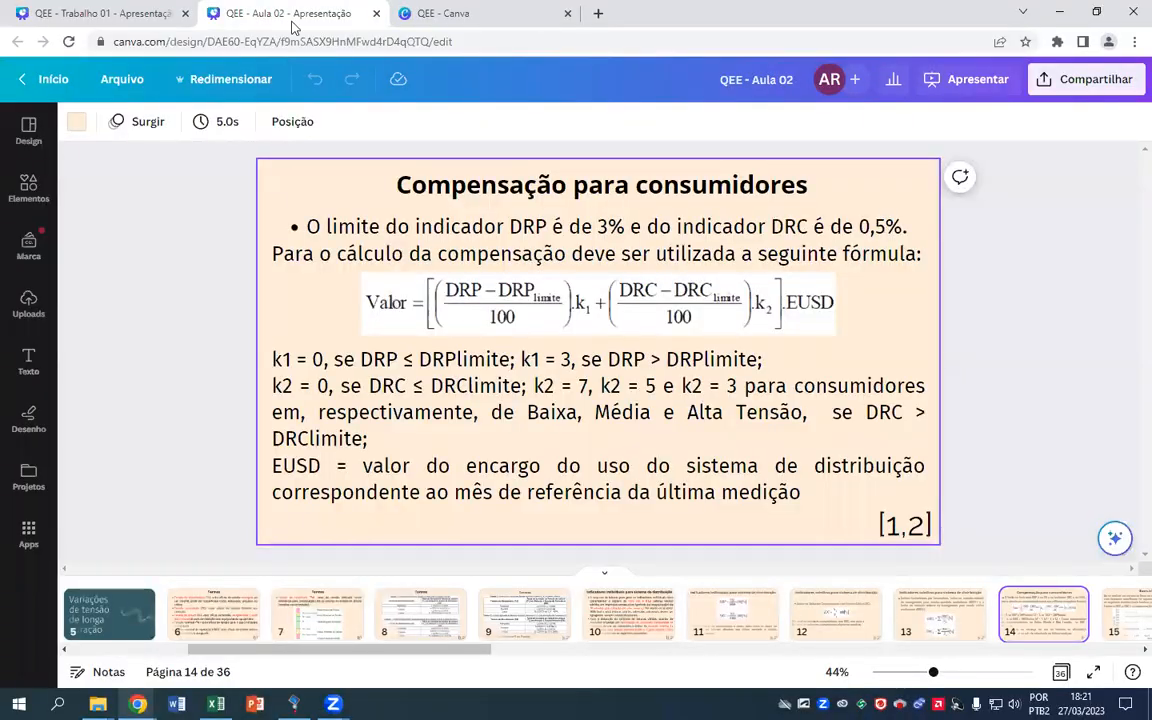
pyautogui.click(142, 10)
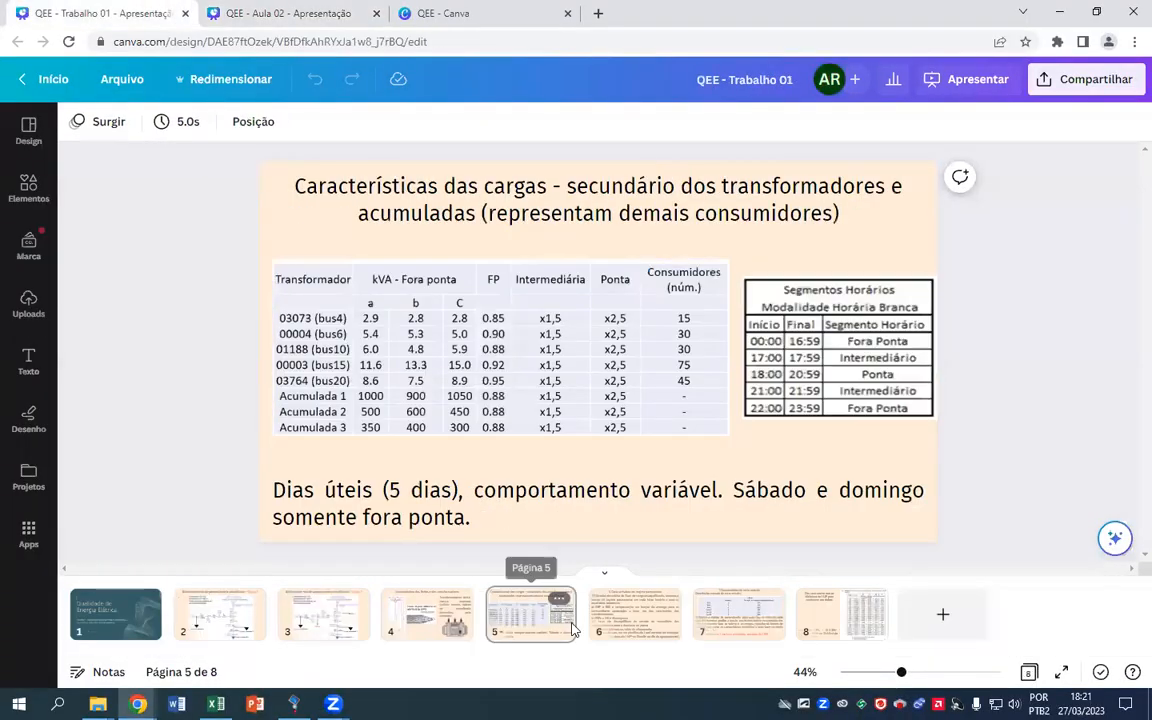
pyautogui.click(611, 619)
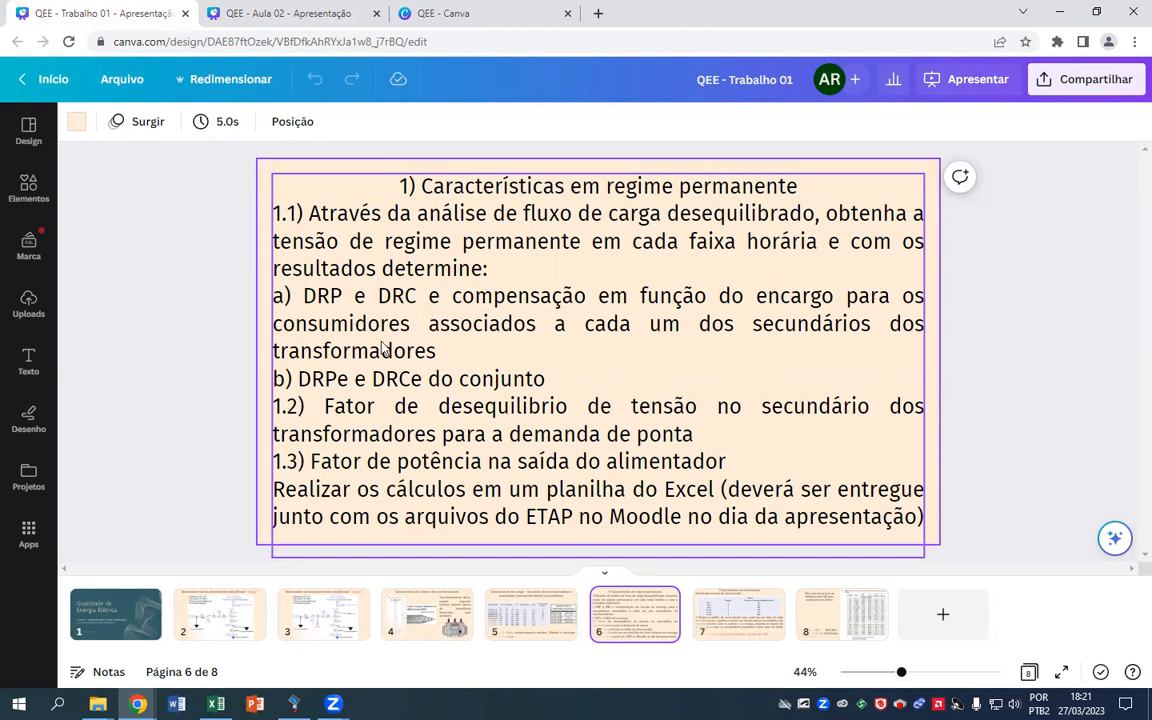
# Return to the Excel sheet, enter the header "Consumidores" in Q1 and widen column Q to fit it
pyautogui.hotkey('alt', 'Tab')
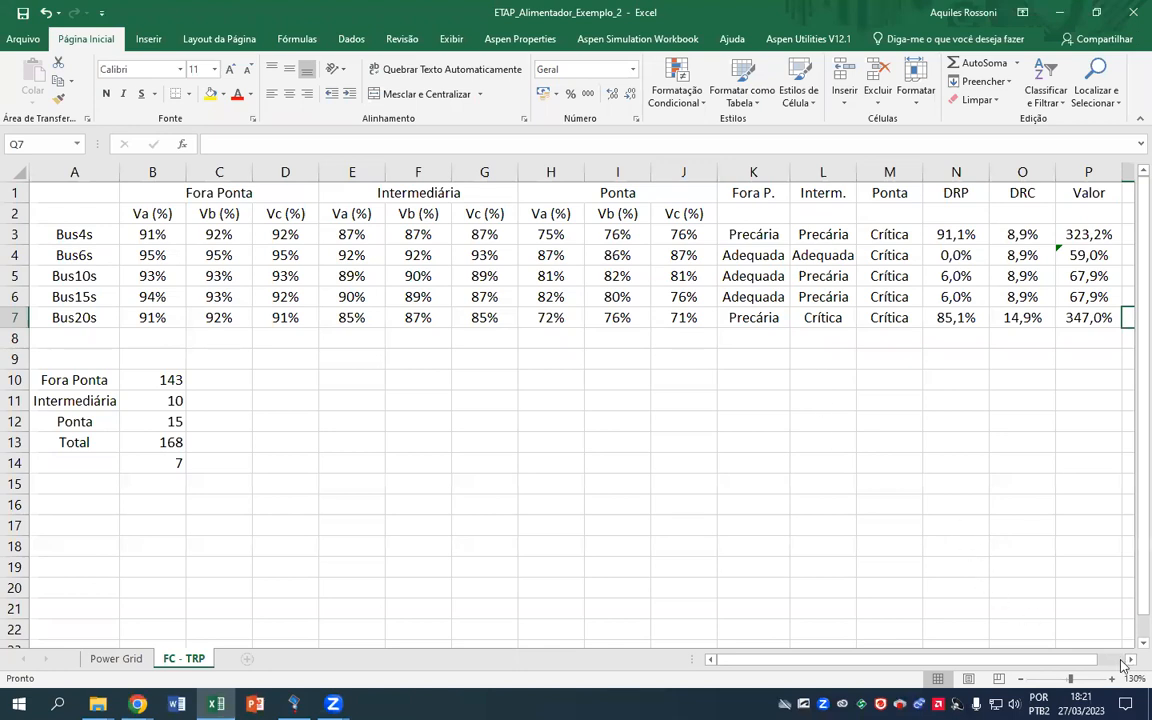
pyautogui.hscroll(6, 1124, 665)
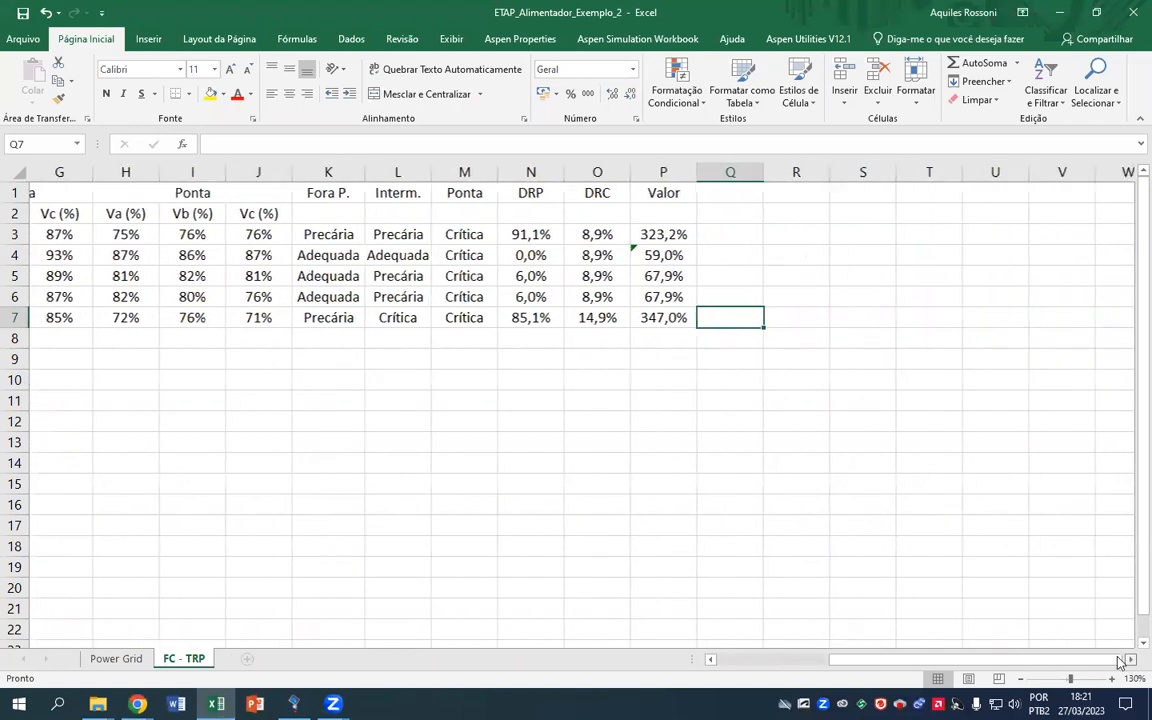
pyautogui.hscroll(2, 1124, 663)
pyautogui.click(609, 200)
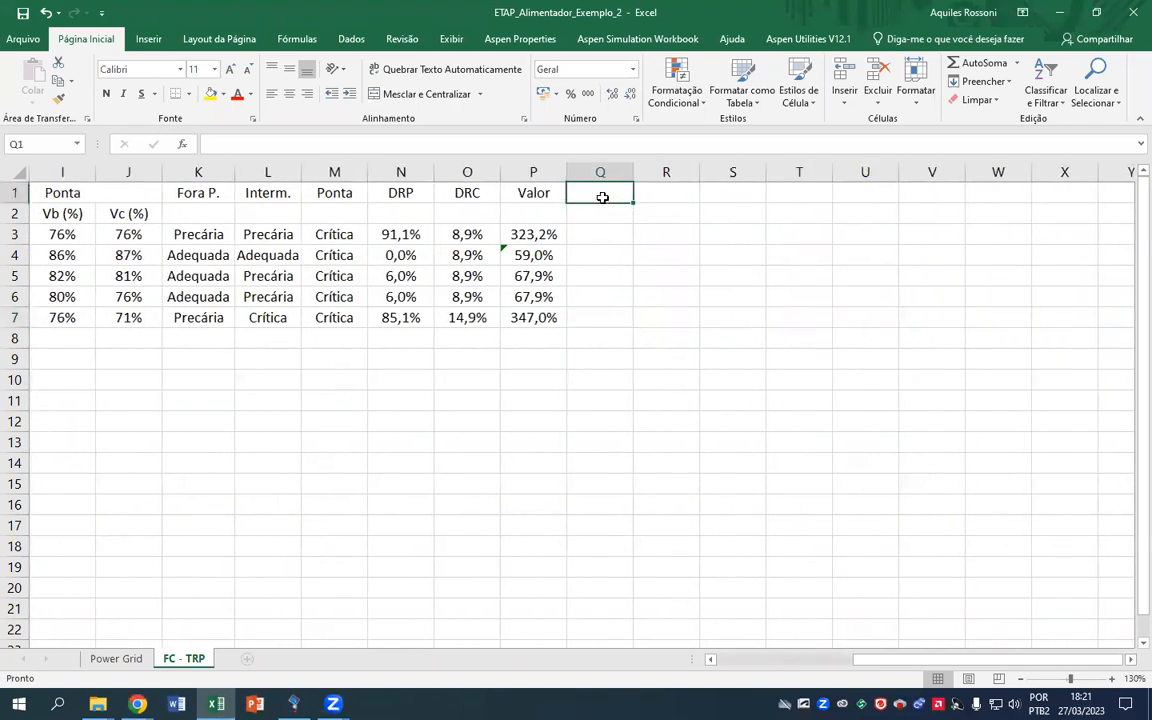
pyautogui.write('Consumidores')
pyautogui.press('Return')
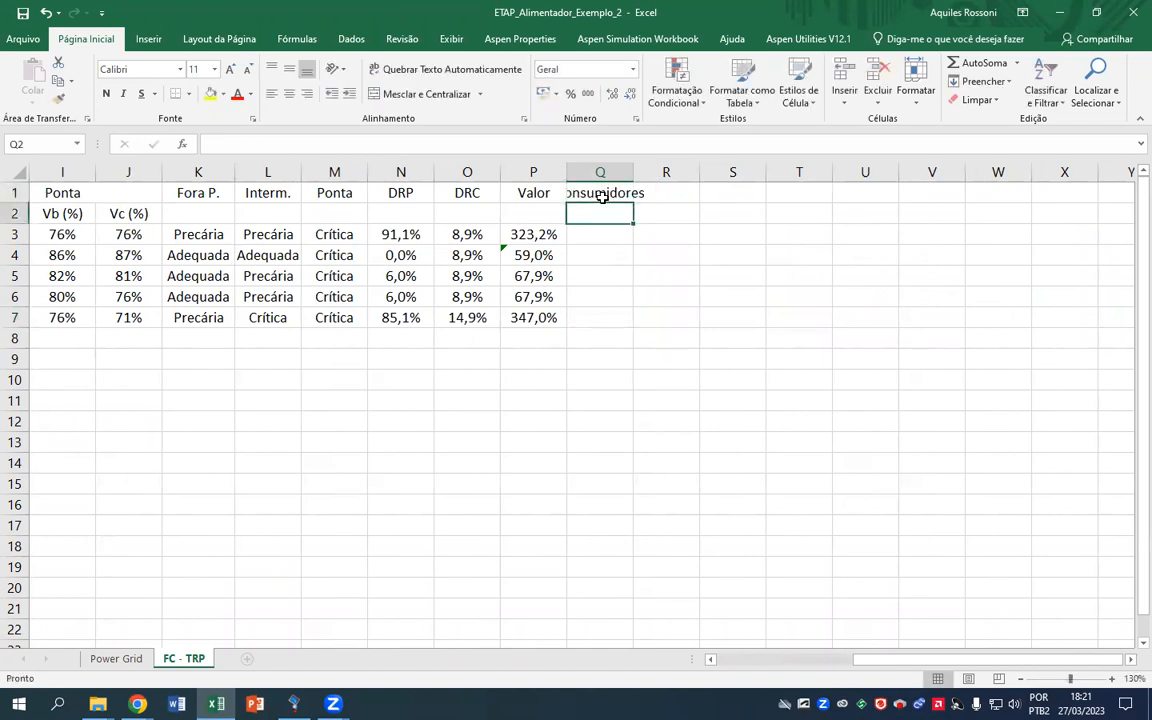
pyautogui.moveTo(656, 179); pyautogui.dragTo(659, 177)
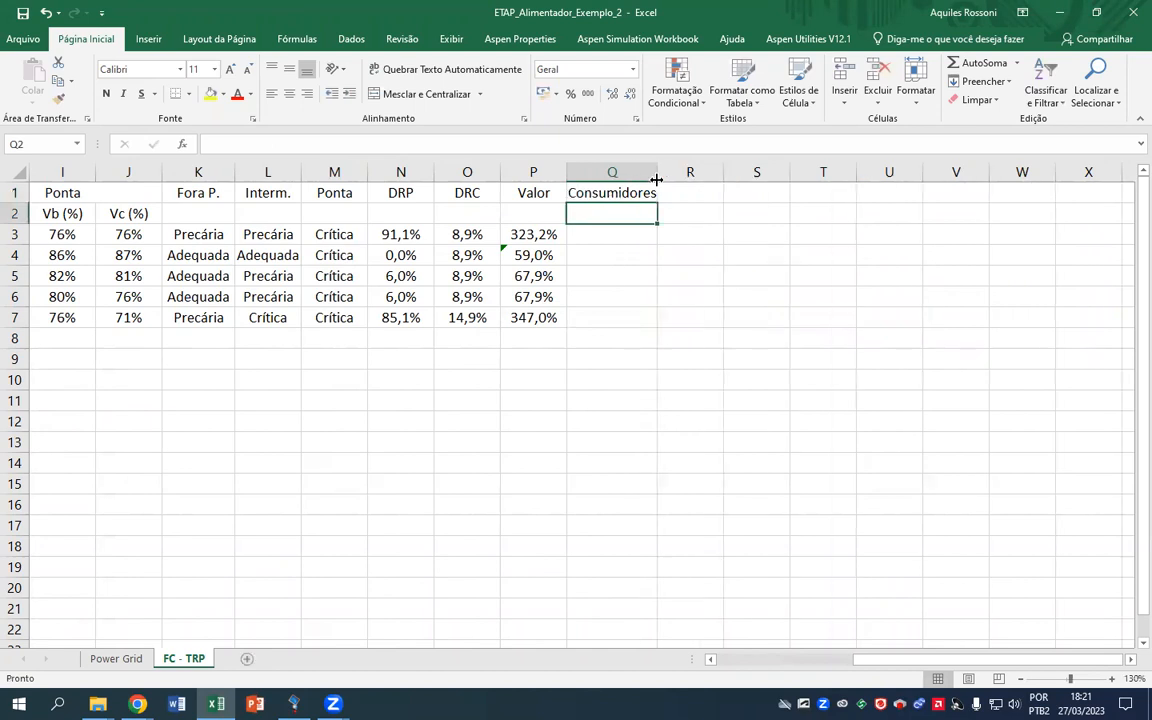
# Look up the number of consumers per transformer on page 5 of the QEE - Trabalho 01 presentation in Canva
pyautogui.moveTo(138, 704)
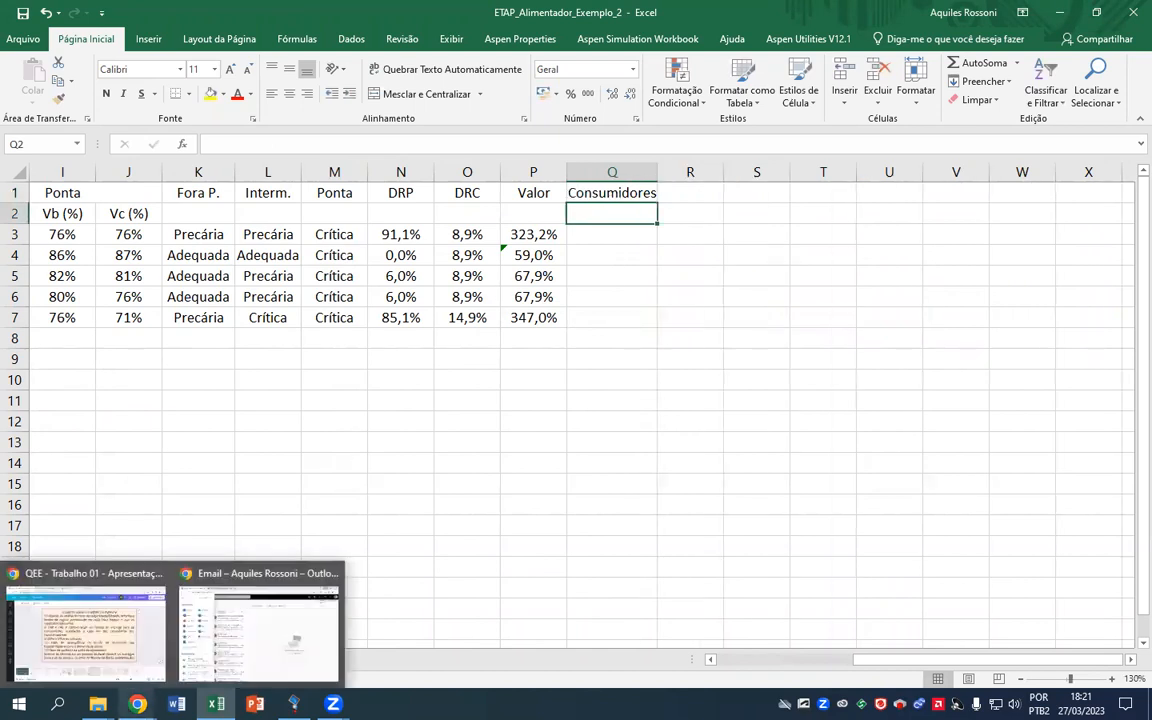
pyautogui.click(88, 570)
pyautogui.click(517, 630)
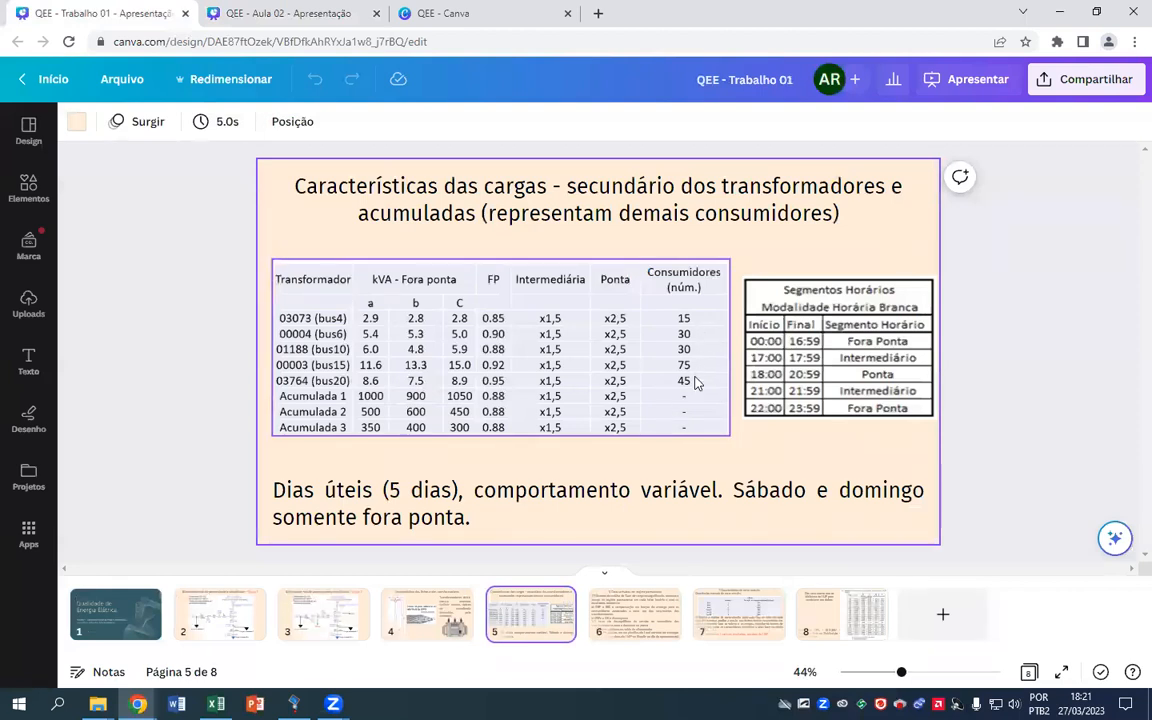
# Return to the Excel sheet and enter the consumer counts 15, 30, 30, 75 and 45 in Q3:Q7
pyautogui.hotkey('alt', 'Tab')
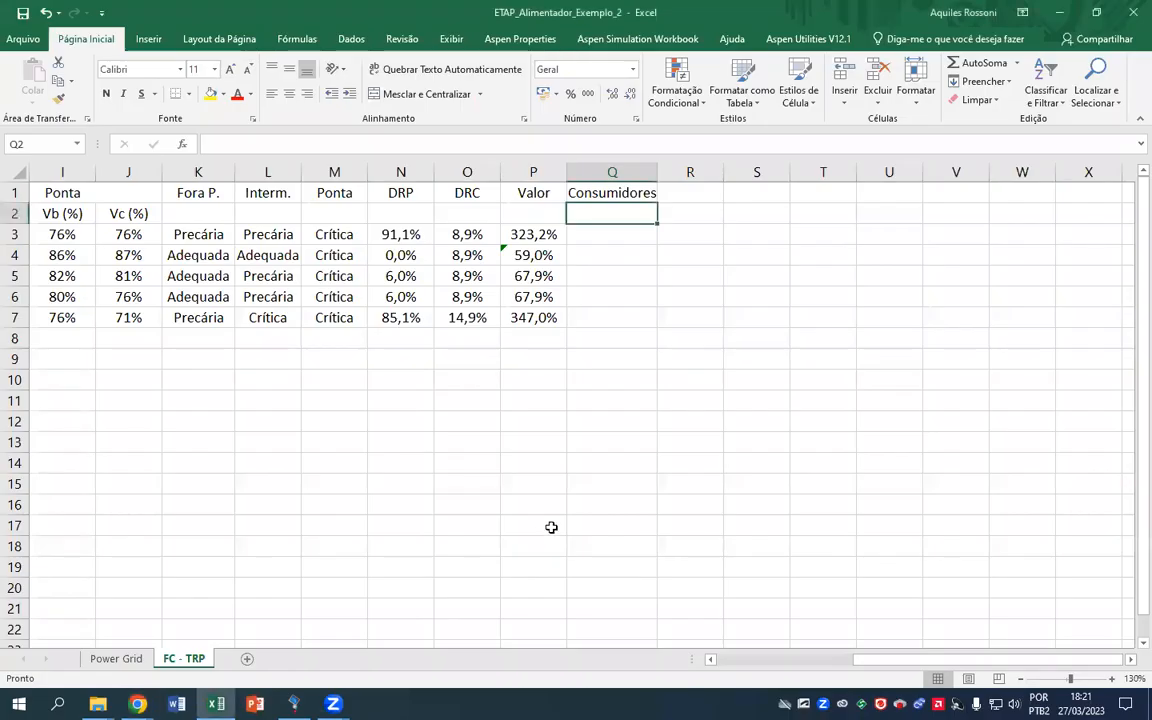
pyautogui.press('Down')
pyautogui.write('15')
pyautogui.press('Return')
pyautogui.write('3')
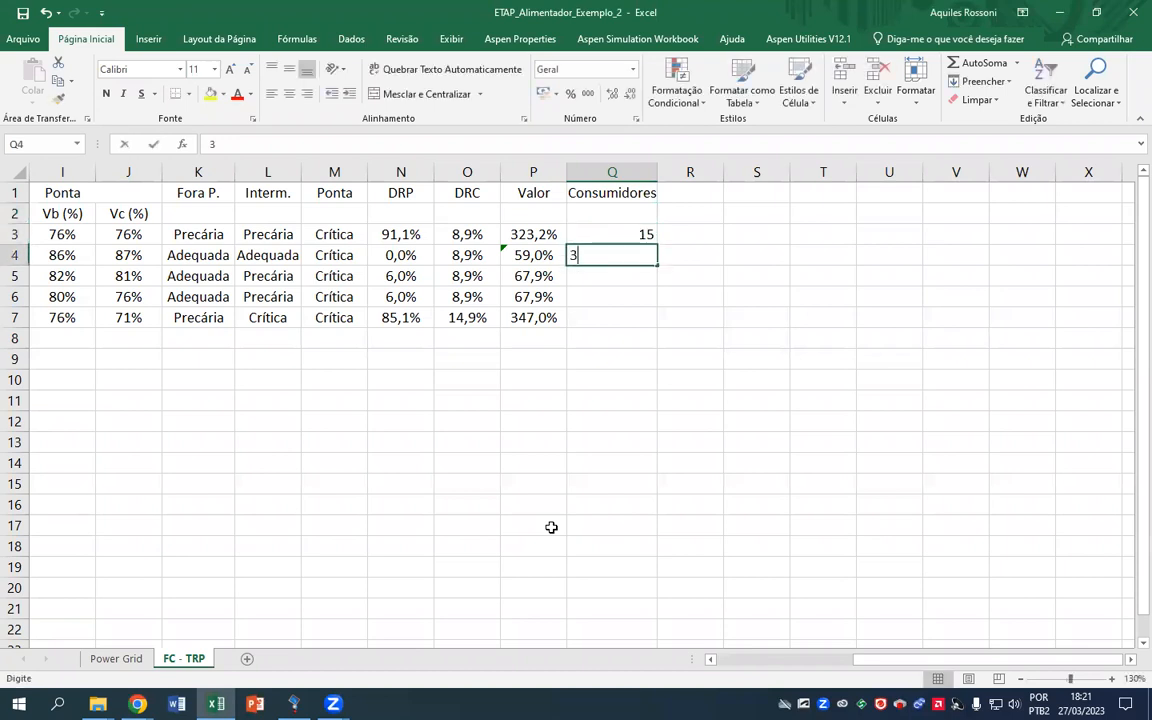
pyautogui.write('0')
pyautogui.press('Return')
pyautogui.write('0')
pyautogui.press('BackSpace')
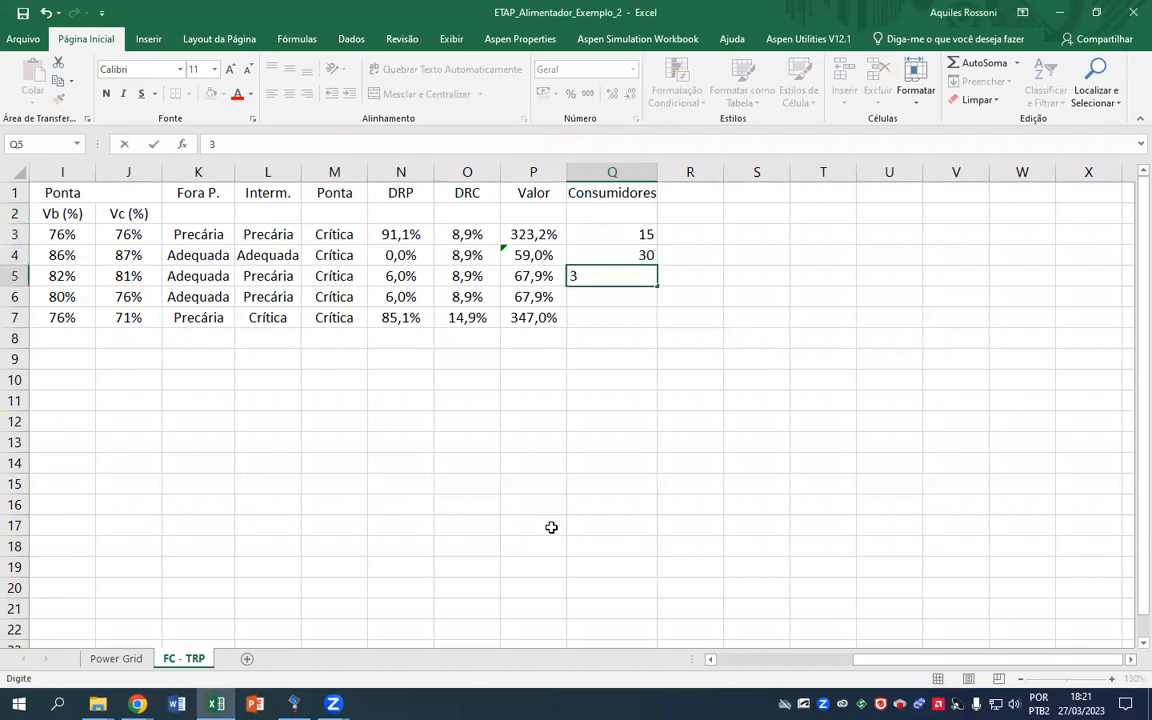
pyautogui.write('0')
pyautogui.press('Return')
pyautogui.write('75')
pyautogui.press('Return')
pyautogui.write('45')
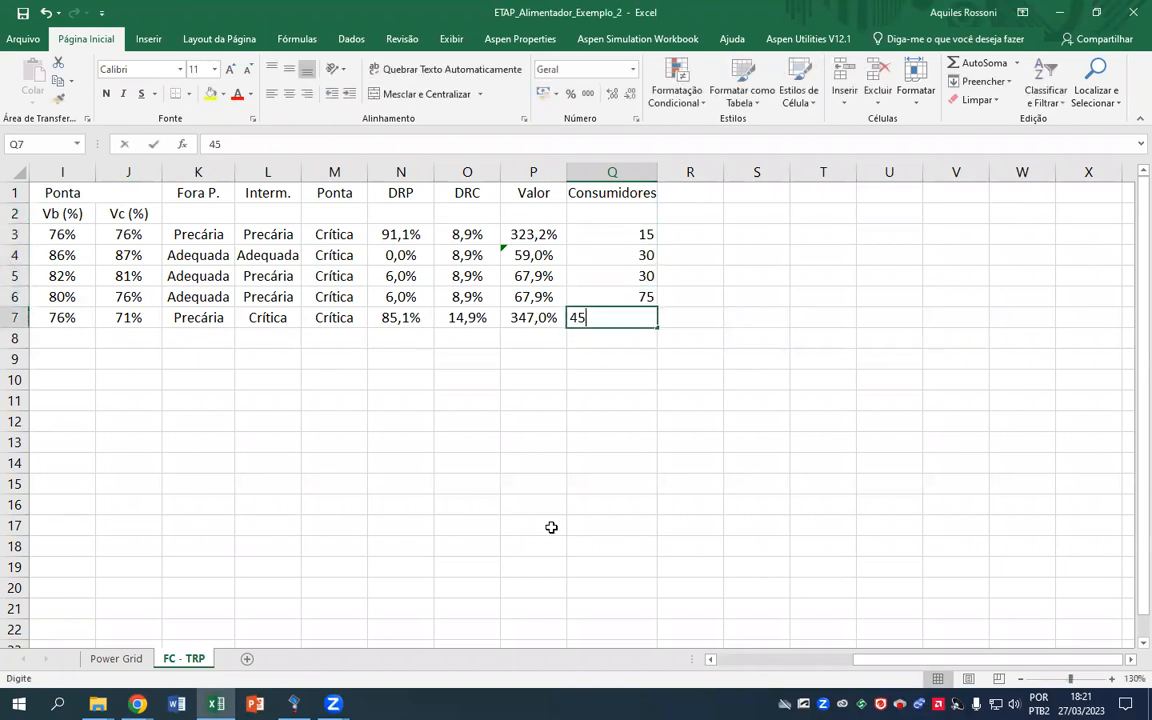
pyautogui.press('Return')
# Enter the headers "DRPe" in R1 and "DRCe" in S1
pyautogui.press('Up')
pyautogui.press('Right')
pyautogui.press('Up')
pyautogui.press('Up')
pyautogui.press('Up')
pyautogui.press('Up')
pyautogui.press('Up')
pyautogui.press('Up')
pyautogui.write('DR')
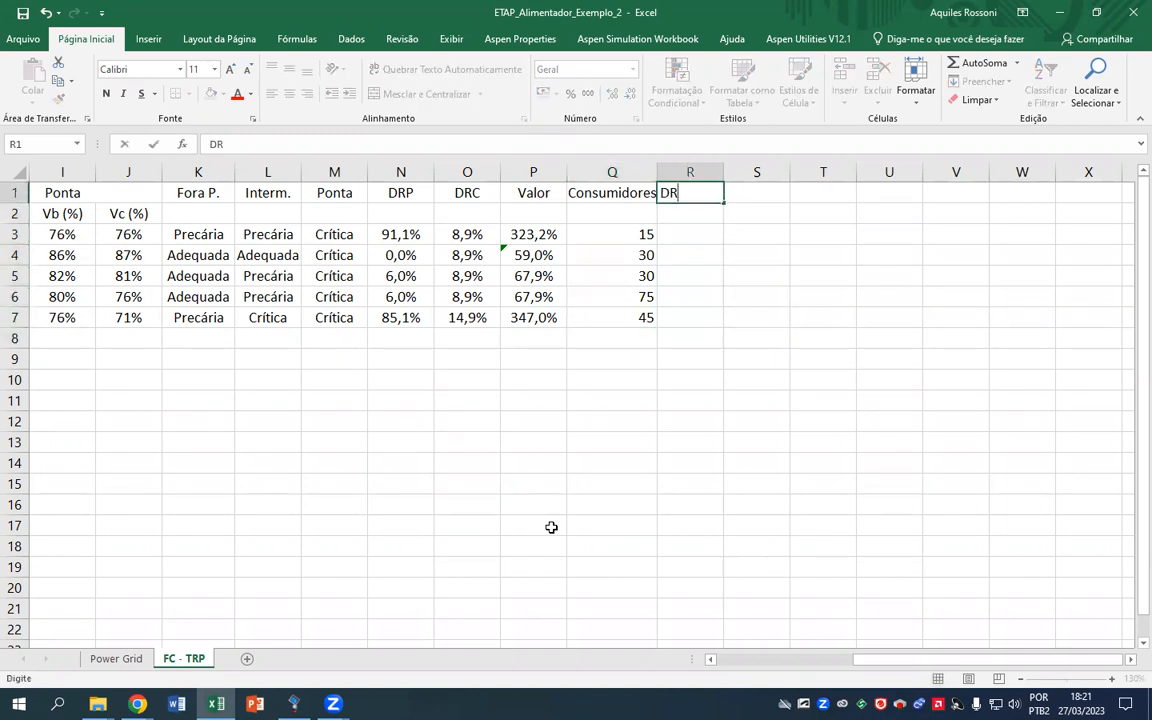
pyautogui.press('Tab')
pyautogui.write('D')
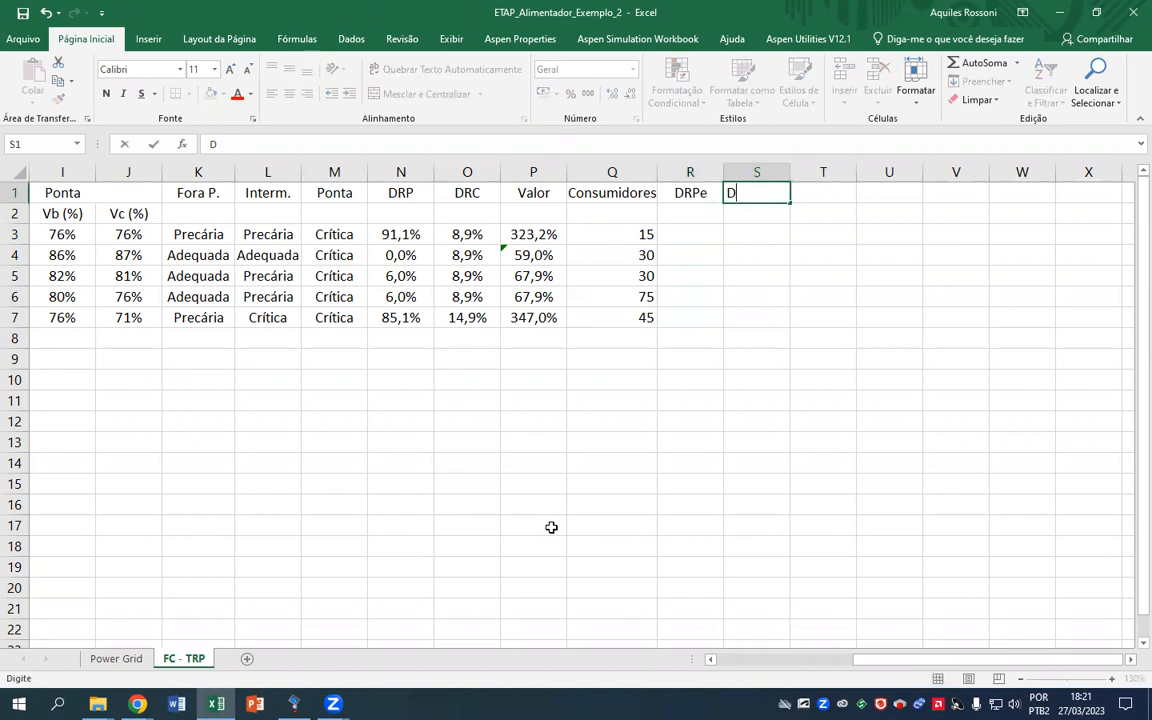
pyautogui.write('RCe')
pyautogui.press('Return')
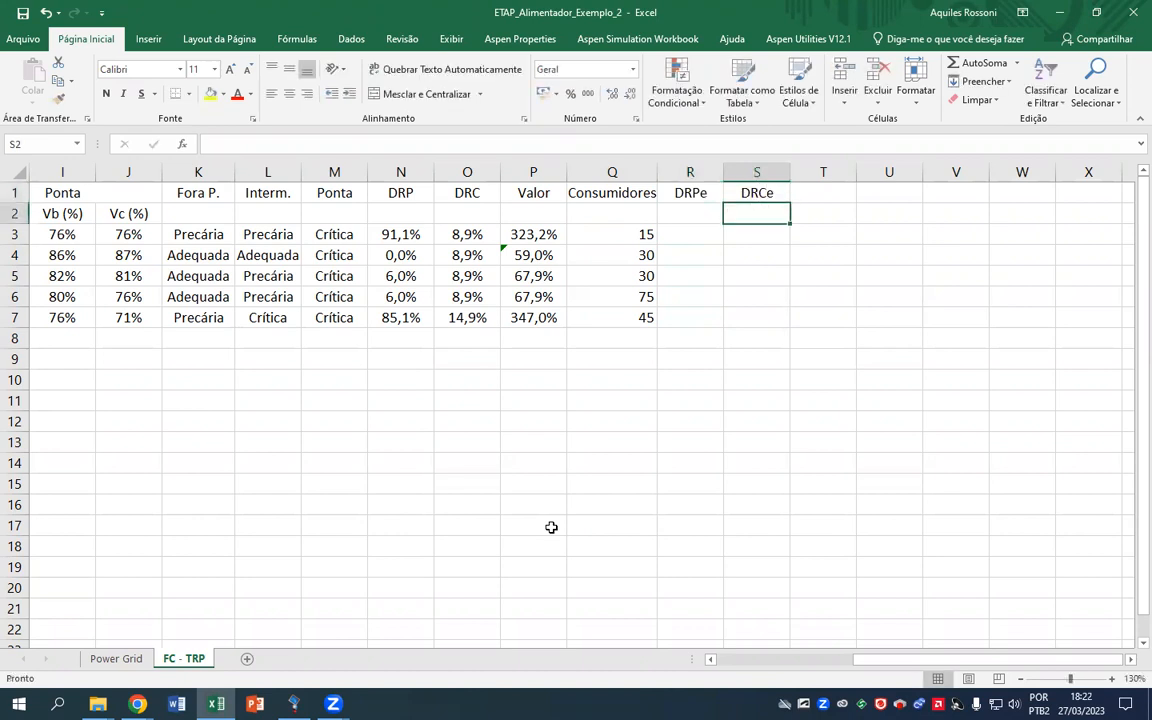
pyautogui.press('Down')
# Center the consumer counts in Q3:Q7
pyautogui.moveTo(610, 234); pyautogui.dragTo(623, 317)
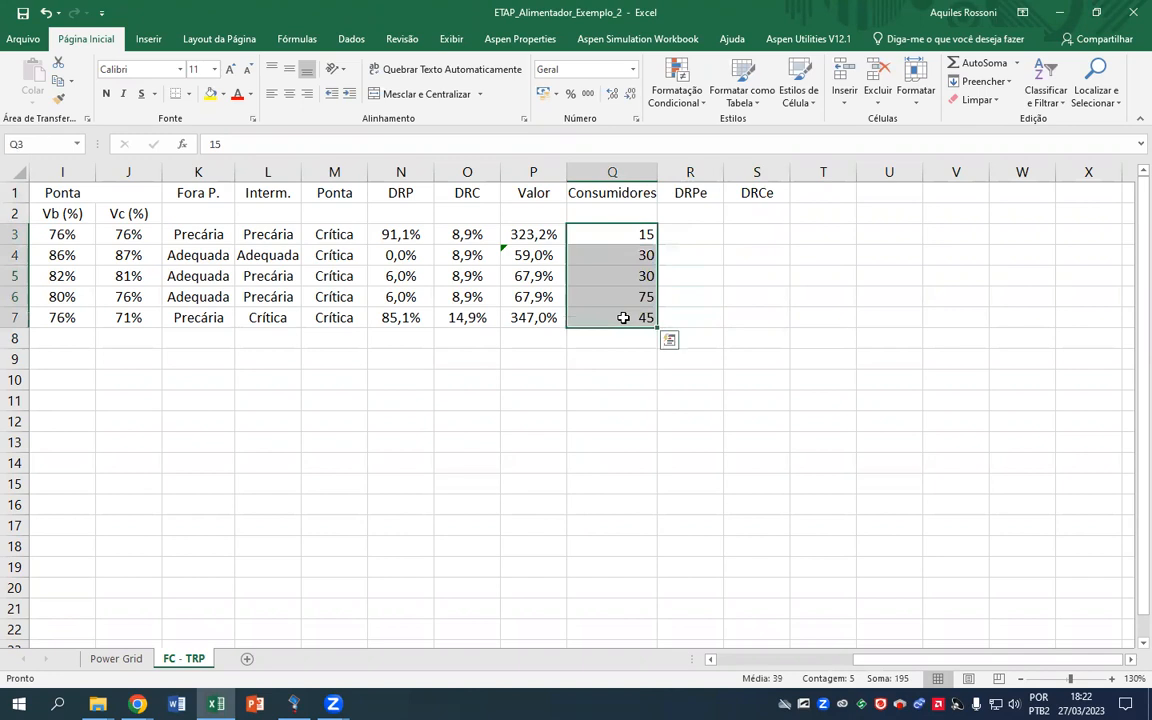
pyautogui.click(288, 93)
pyautogui.click(712, 234)
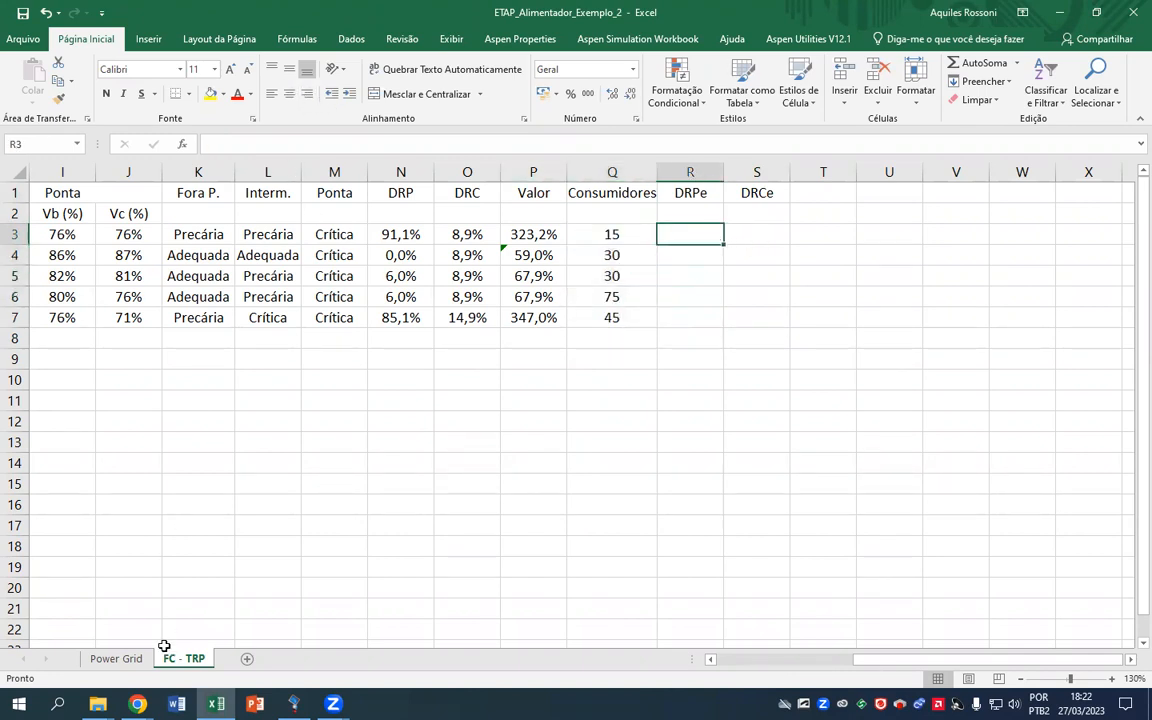
# Look up the DRPE and DRCE formulas on page 13 of the QEE - Aula 02 presentation in Canva and return to Excel
pyautogui.moveTo(138, 704)
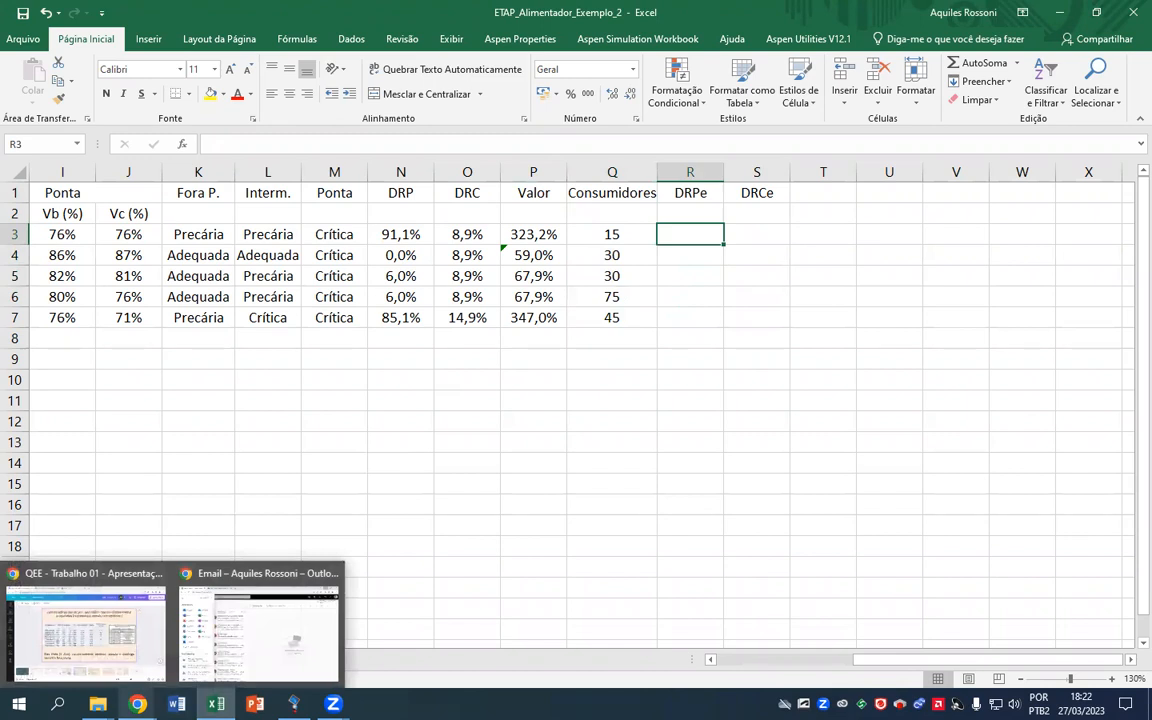
pyautogui.click(117, 592)
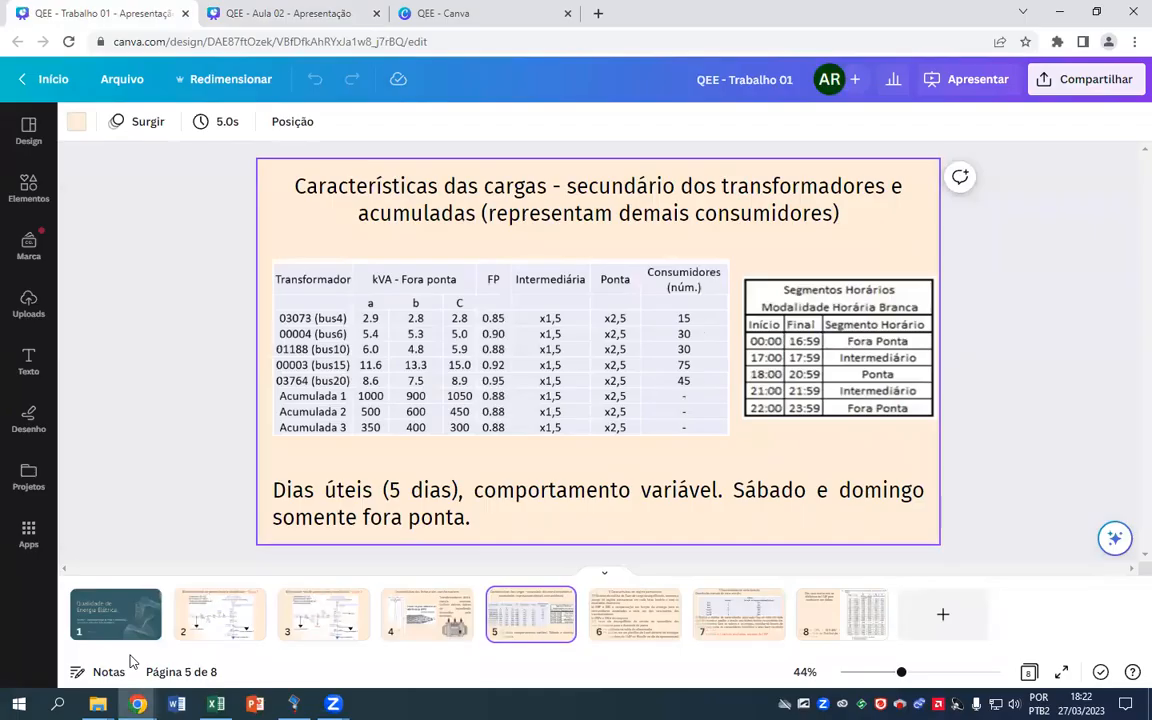
pyautogui.click(320, 12)
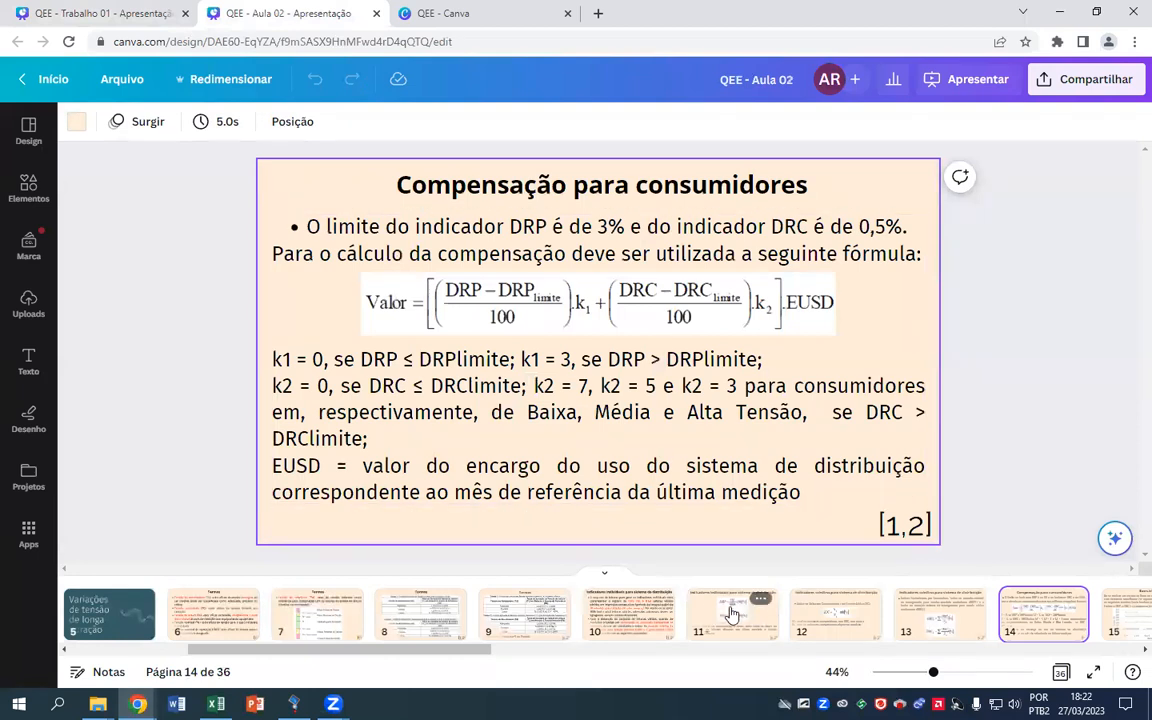
pyautogui.click(941, 620)
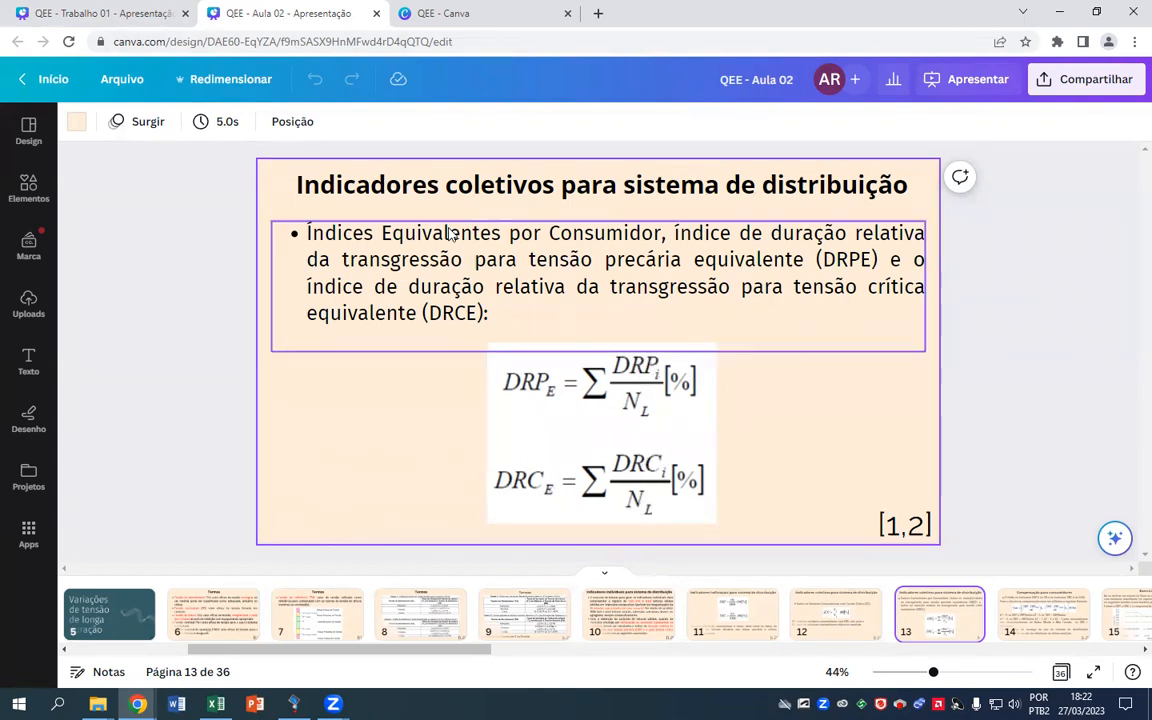
pyautogui.click(215, 704)
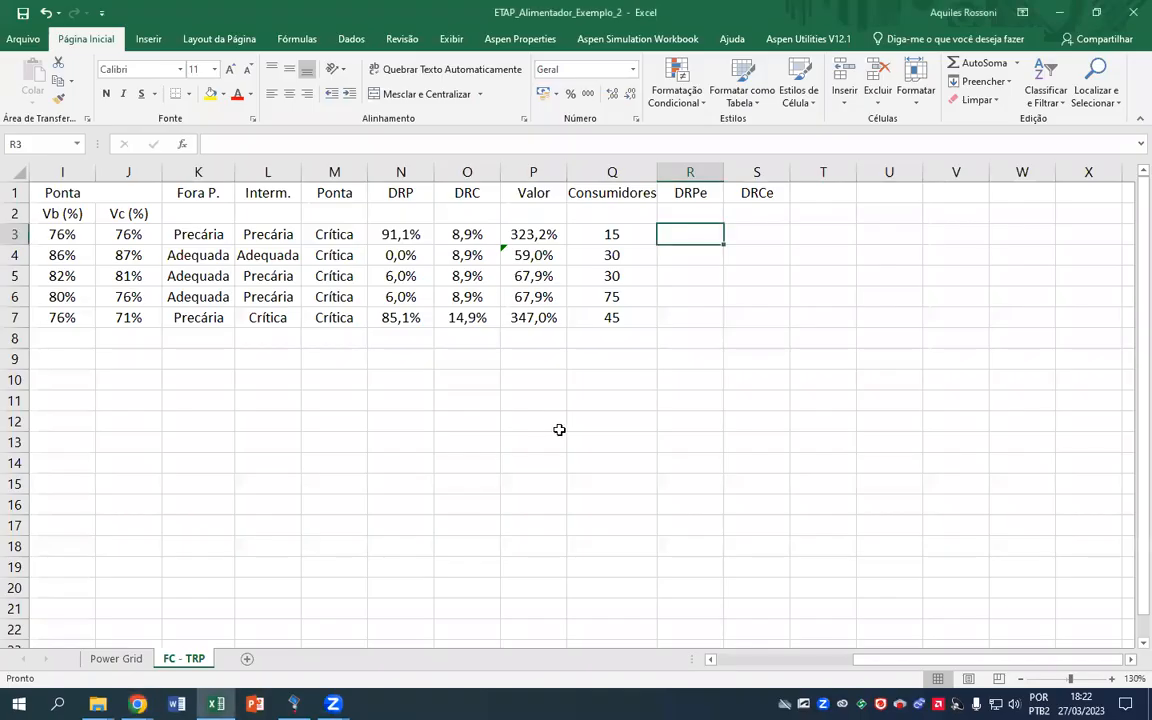
pyautogui.write('=')
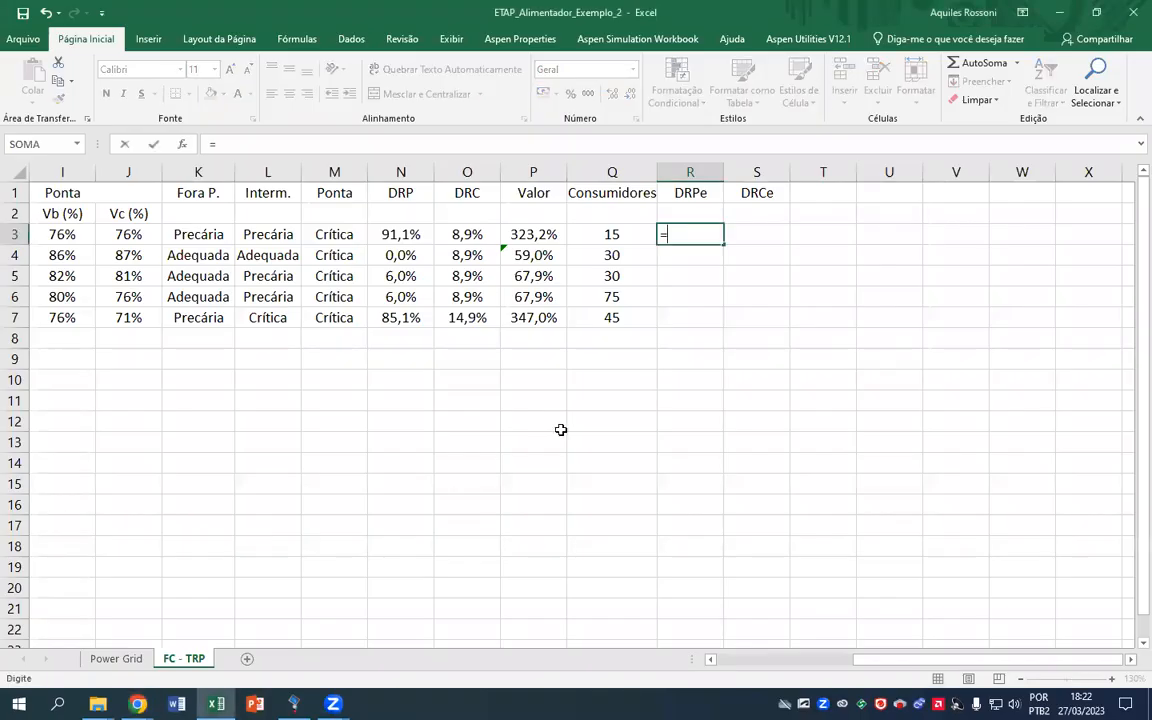
pyautogui.click(302, 145)
pyautogui.press('Escape')
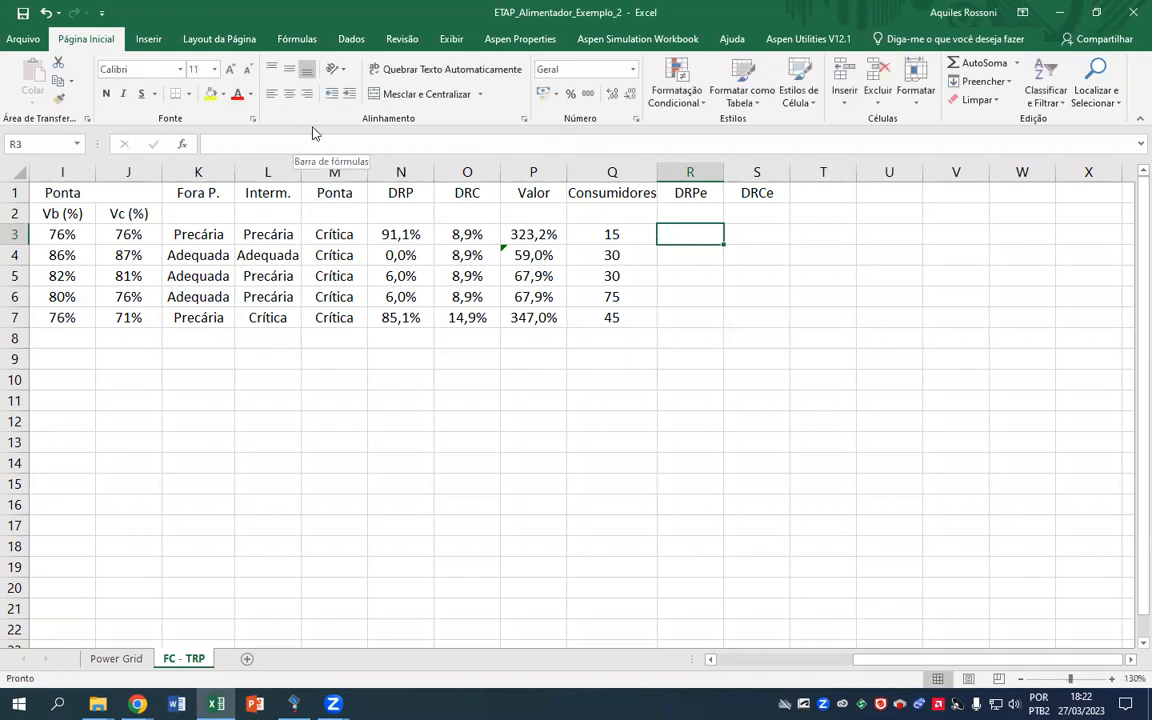
# Rename the headers in R1 and S1 as "DRPxCons" and "DRCxCons"
pyautogui.click(697, 190)
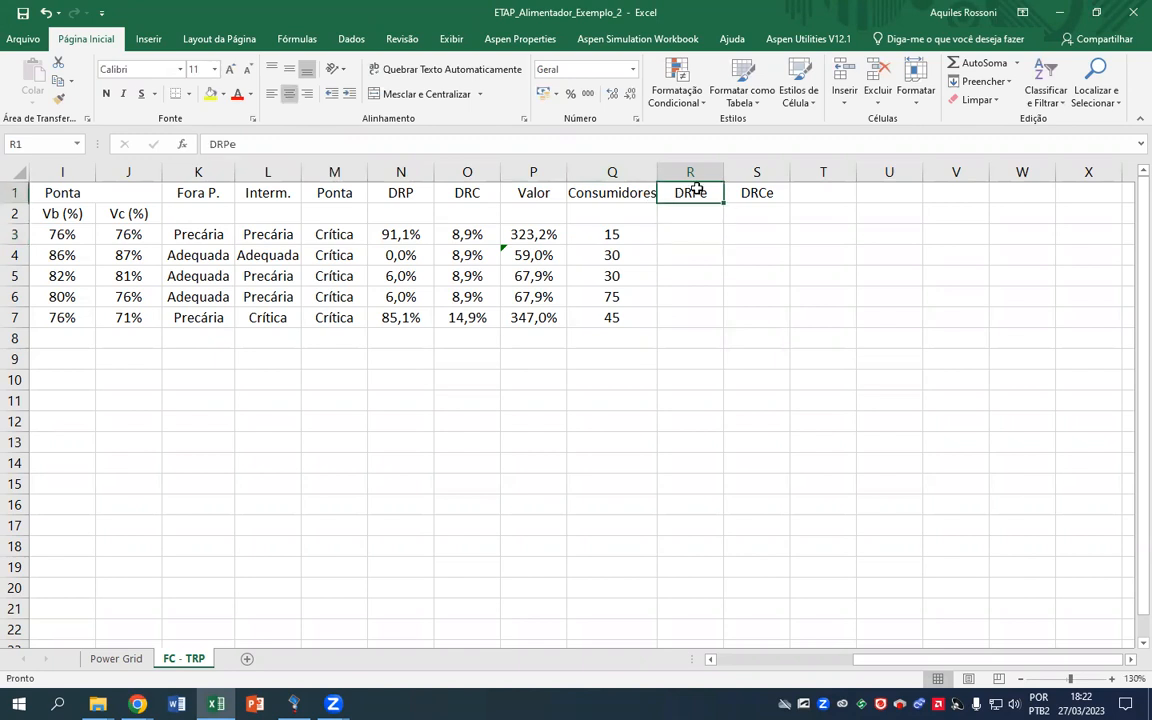
pyautogui.doubleClick(697, 190)
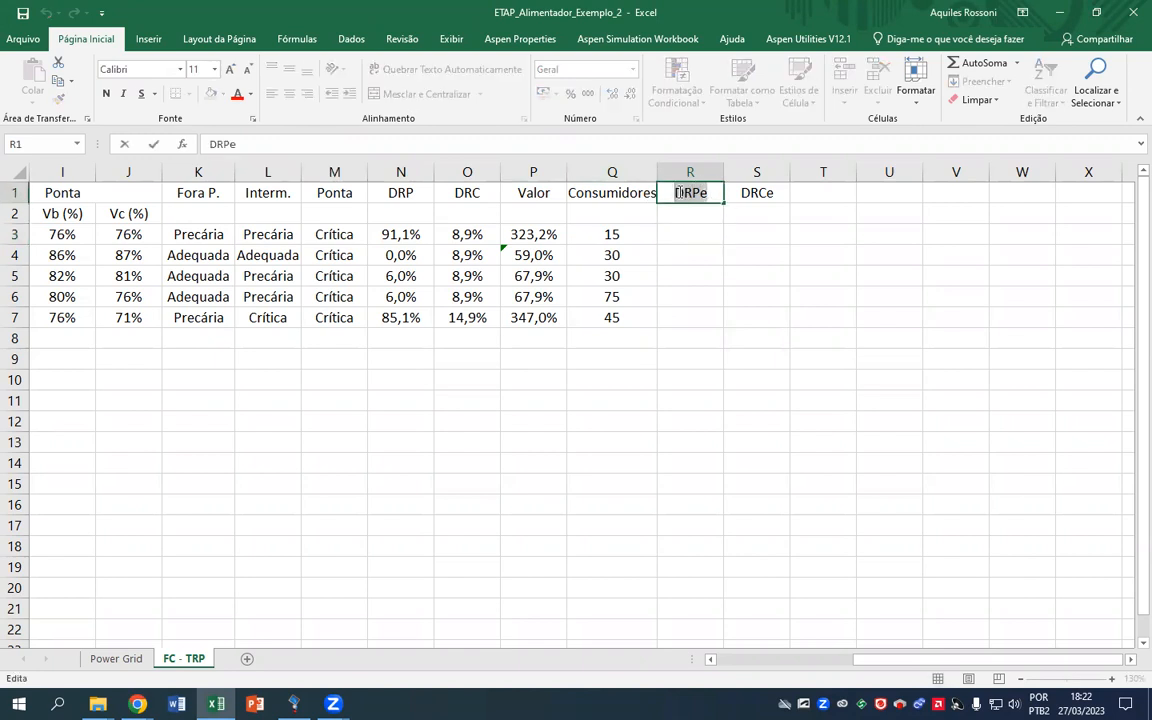
pyautogui.write('DRP')
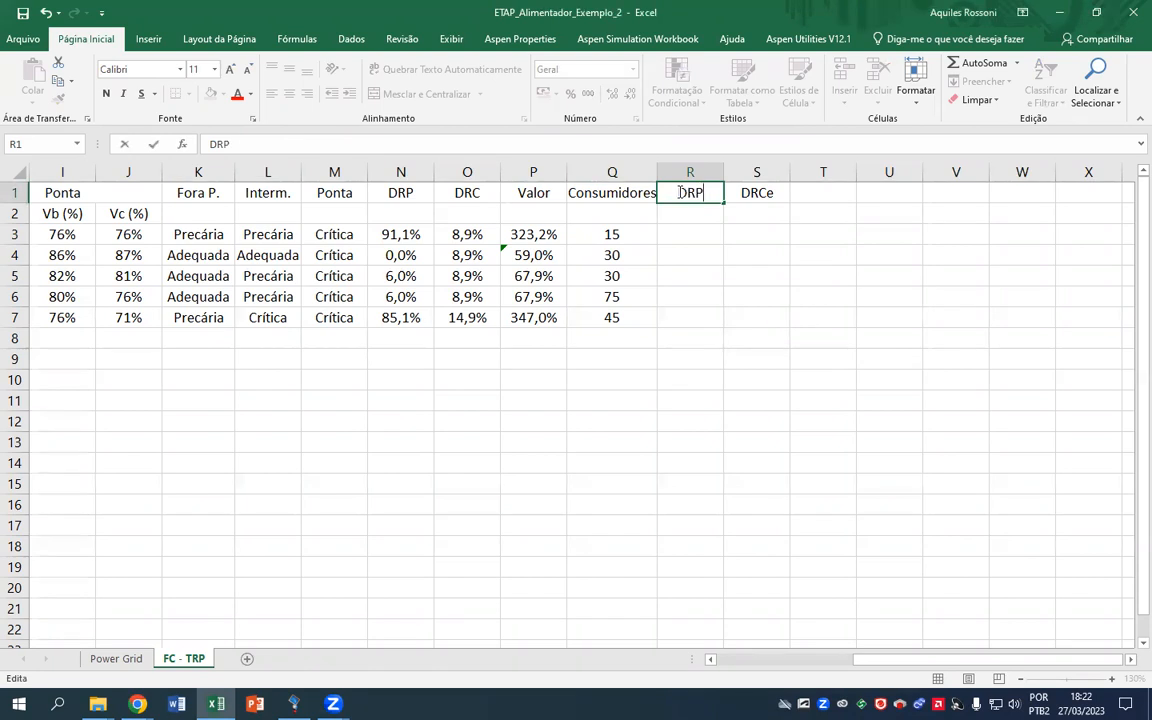
pyautogui.write('xCons')
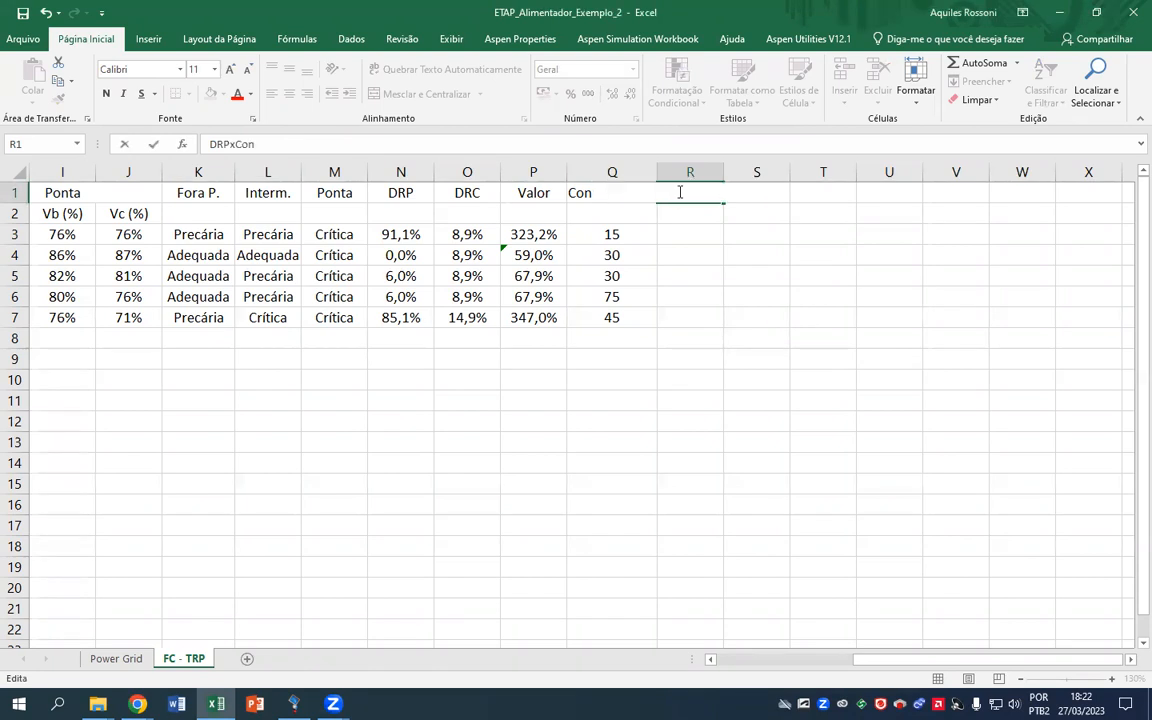
pyautogui.press('Return')
pyautogui.click(737, 191)
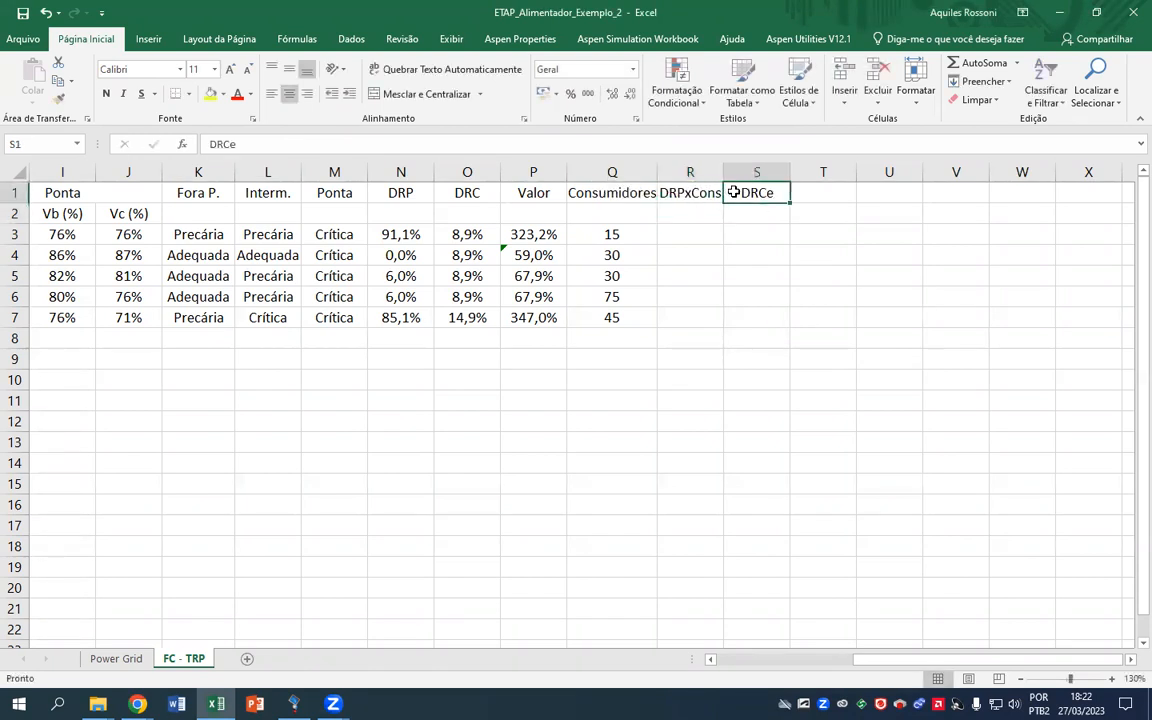
pyautogui.write('DRC')
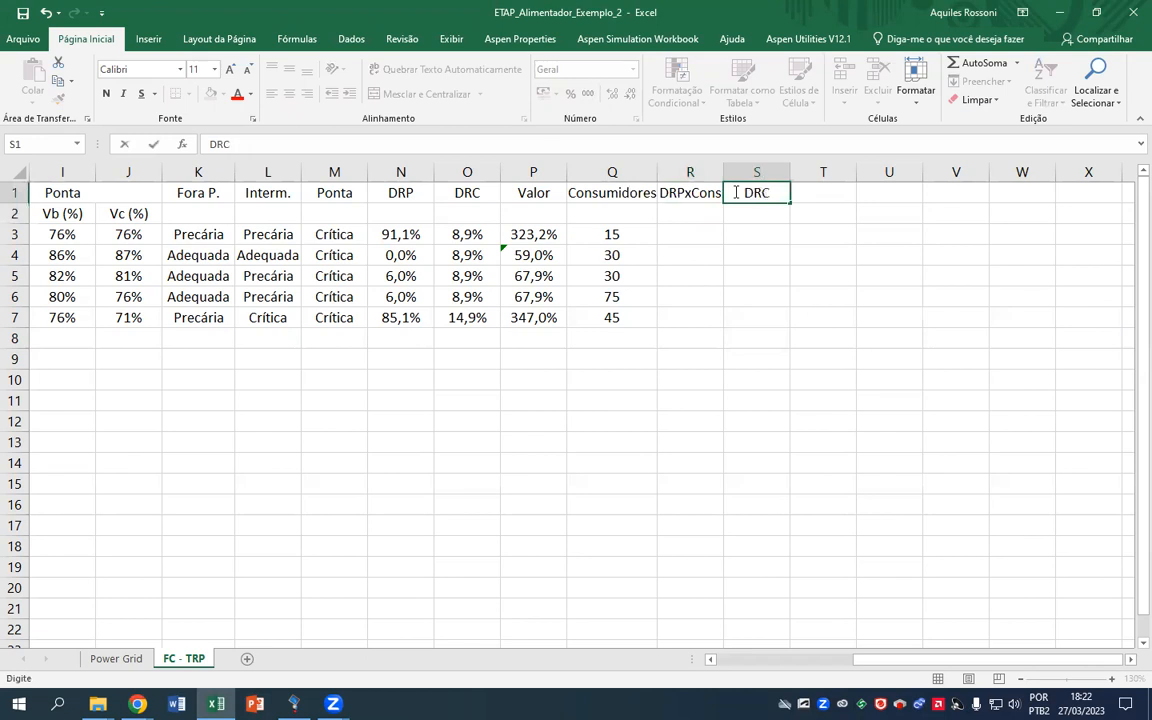
pyautogui.write('xCons')
pyautogui.hotkey('ctrl', 'Return')
pyautogui.press('Return')
# Enter the formula =N3*$Q$3 in R3 to multiply the first bus's DRP by its number of consumers
pyautogui.press('Left')
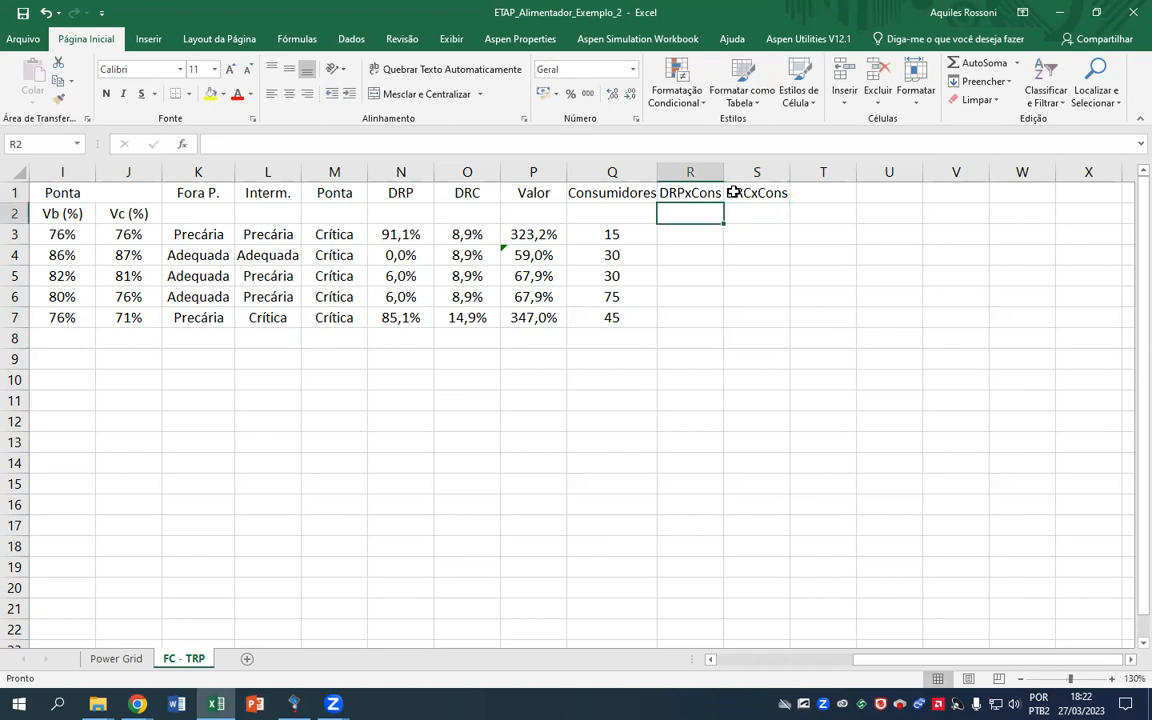
pyautogui.press('Down')
pyautogui.write('=')
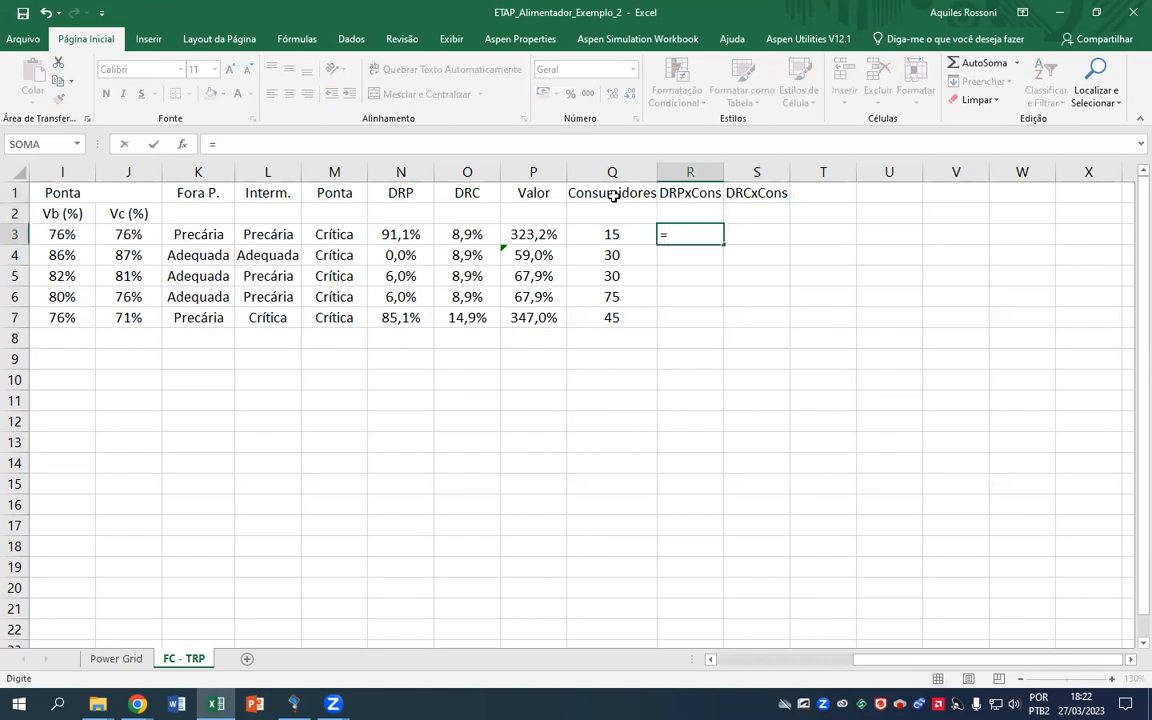
pyautogui.click(413, 233)
pyautogui.write('*')
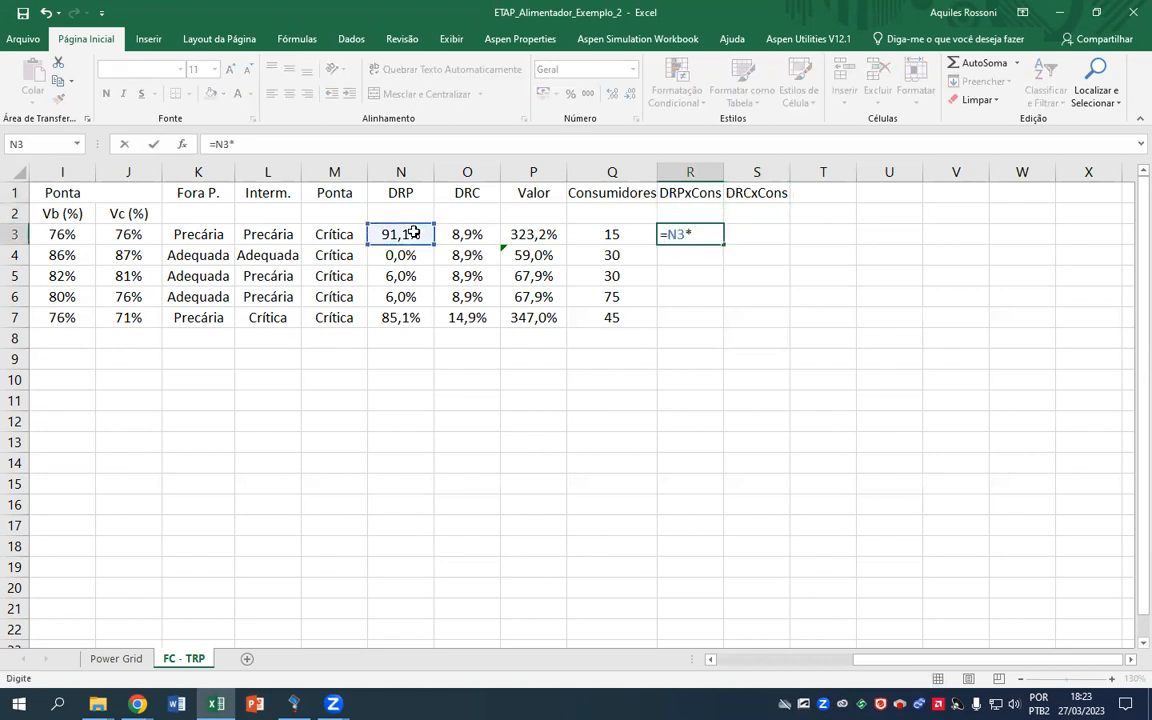
pyautogui.click(621, 236)
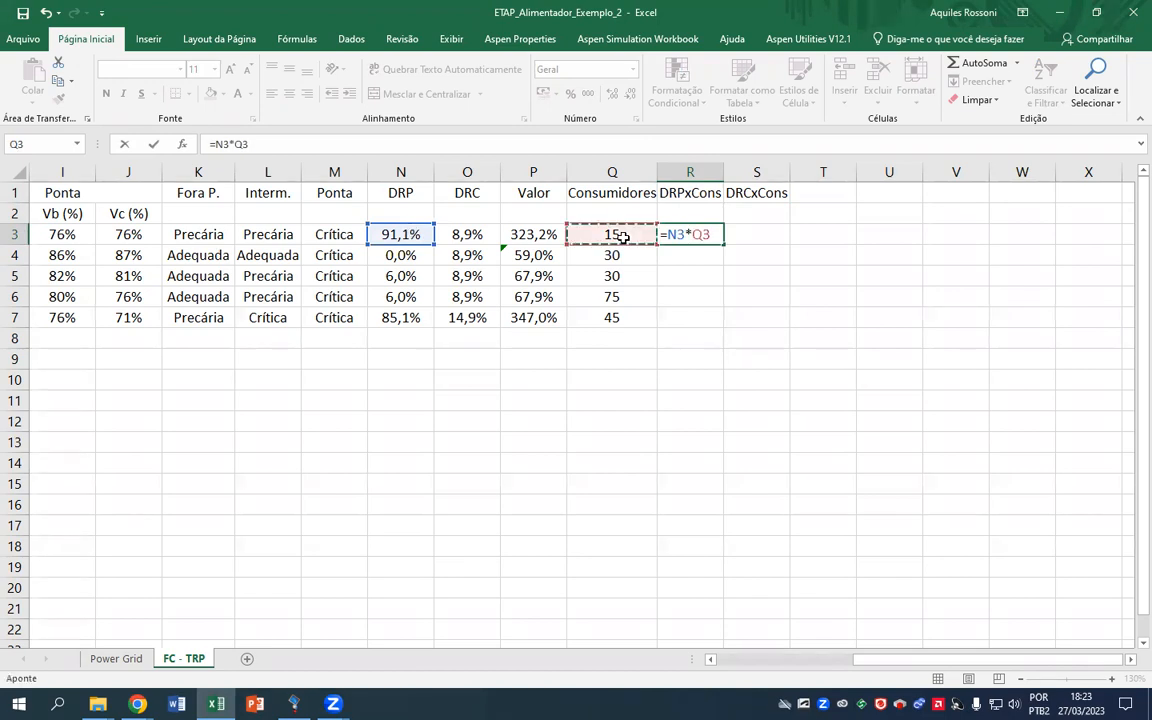
pyautogui.click(243, 144)
pyautogui.press('F4')
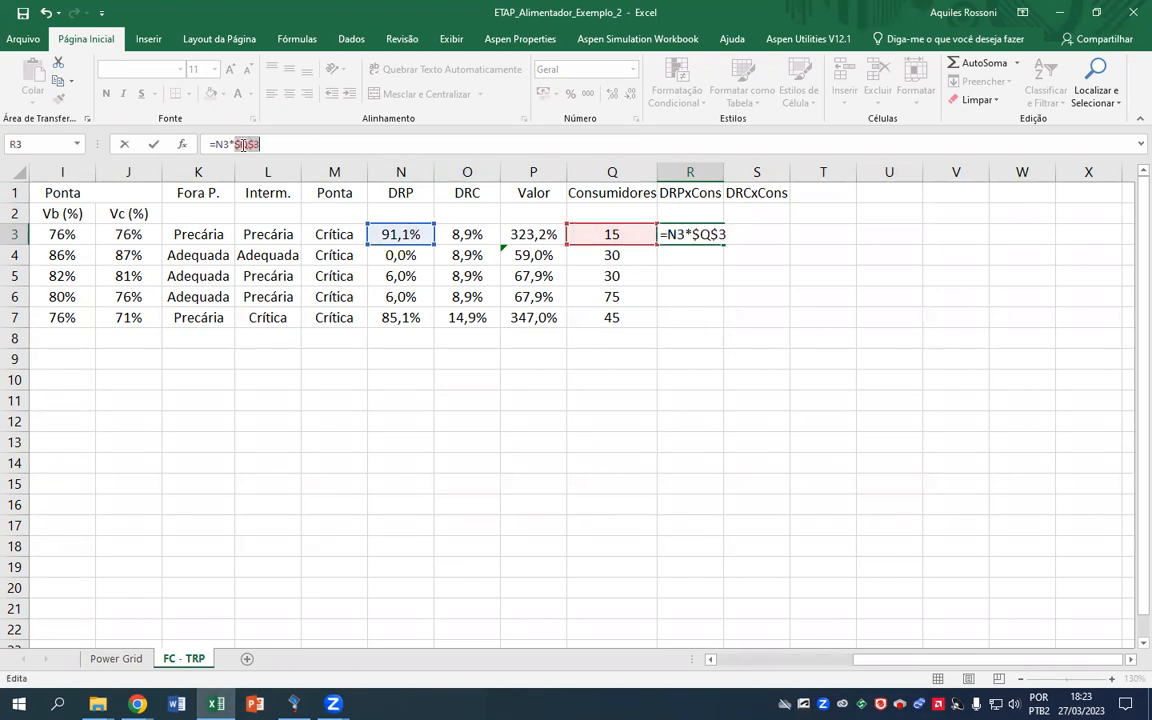
pyautogui.press('Return')
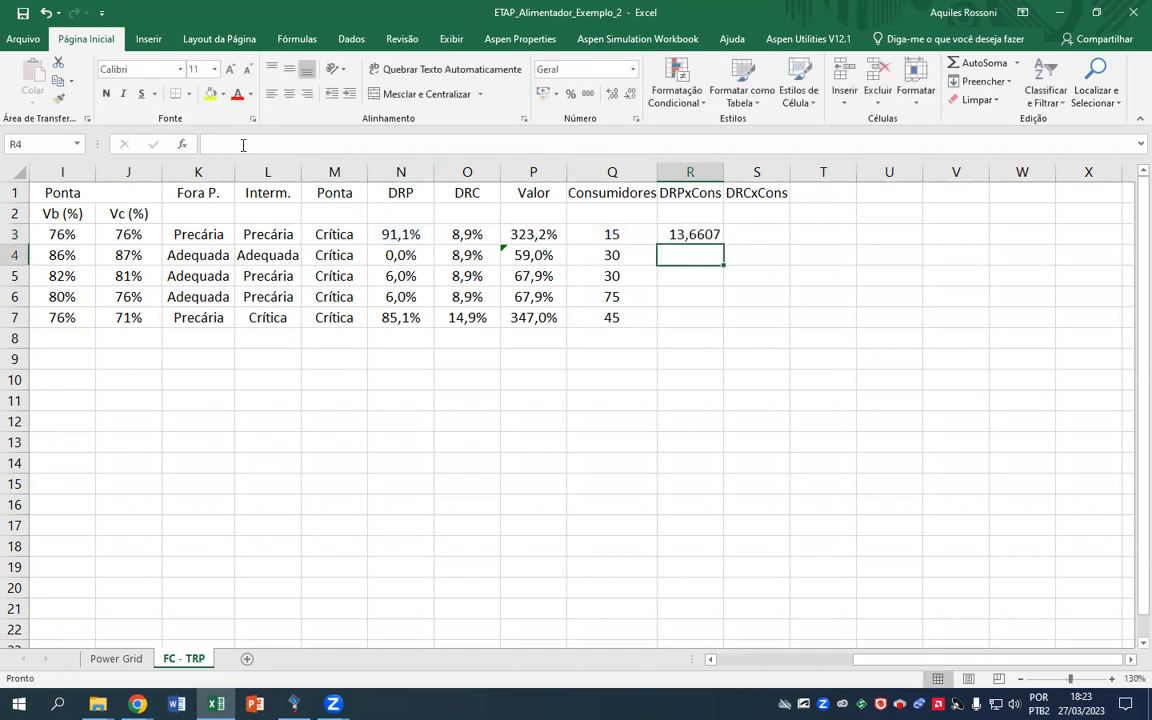
# Fill the DRPxCons formula from R3 into S3 and check the cells it references there
pyautogui.click(695, 233)
pyautogui.moveTo(724, 242); pyautogui.dragTo(773, 242)
pyautogui.click(743, 233)
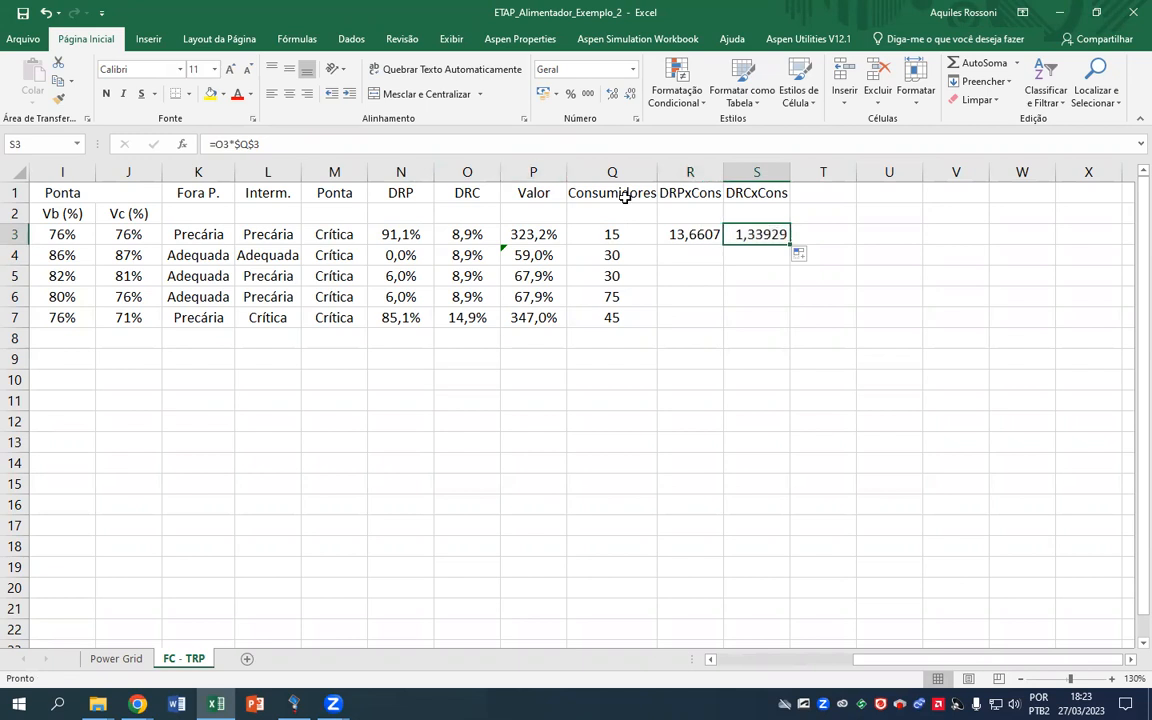
pyautogui.press('F2')
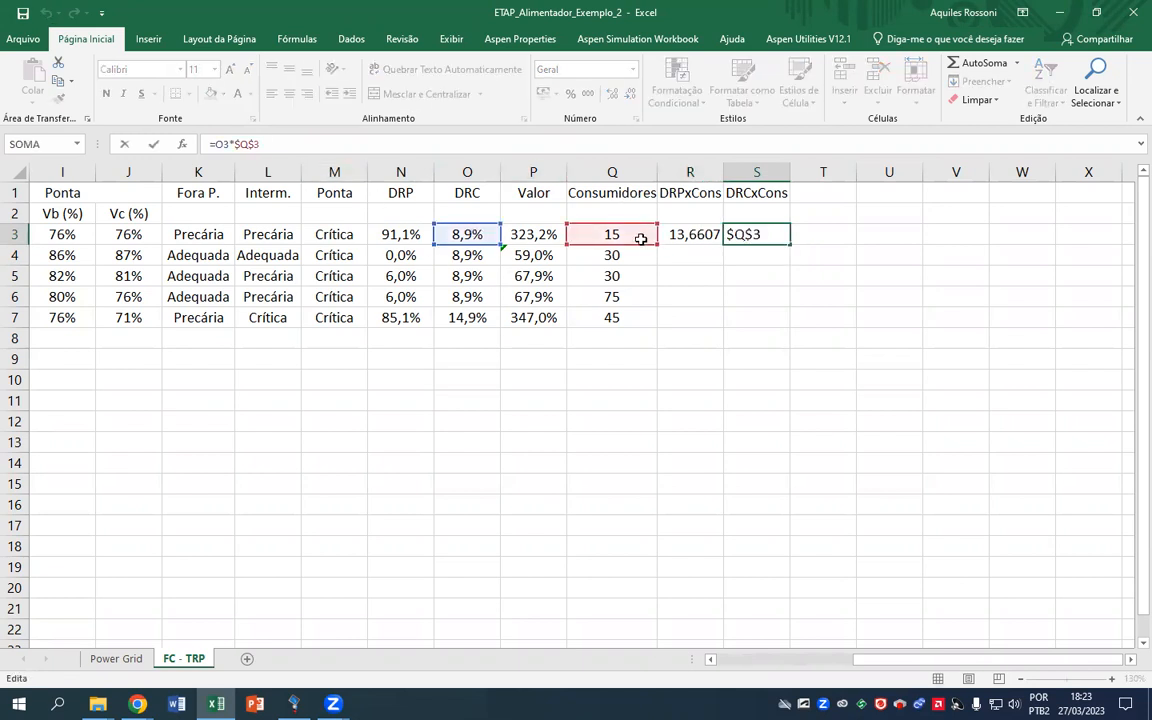
pyautogui.press('Return')
# Inspect how the formulas in R3 and S3 reference the consumer count in column Q
pyautogui.click(700, 235)
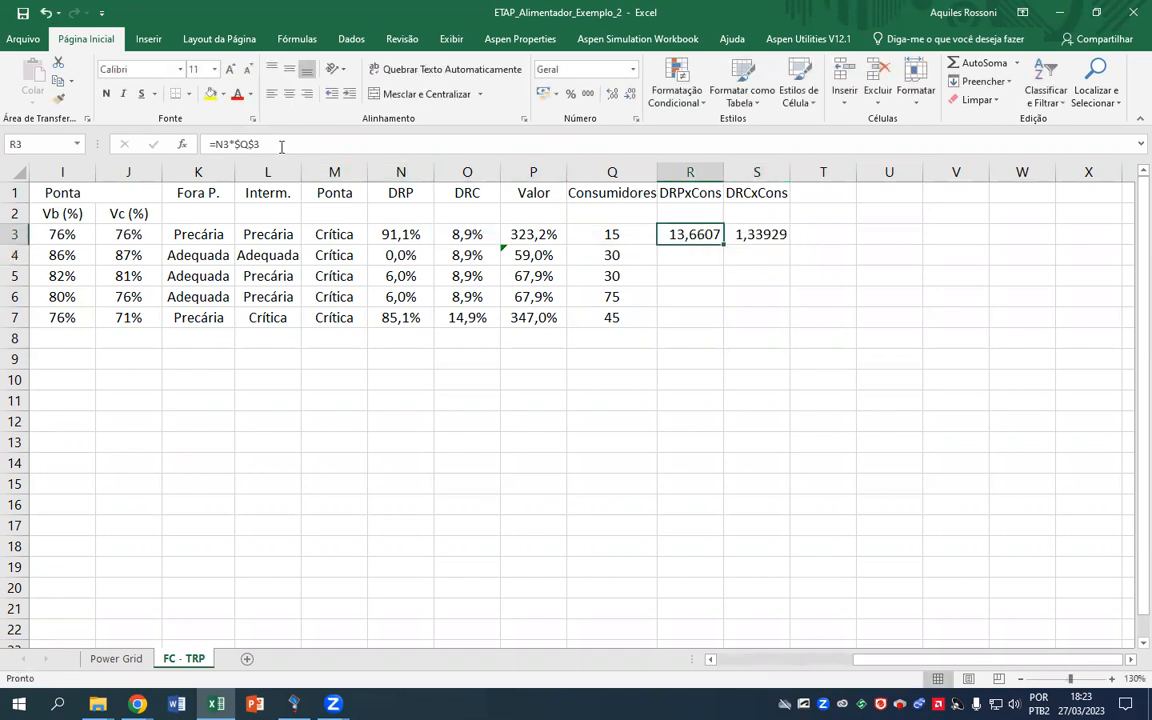
pyautogui.click(249, 145)
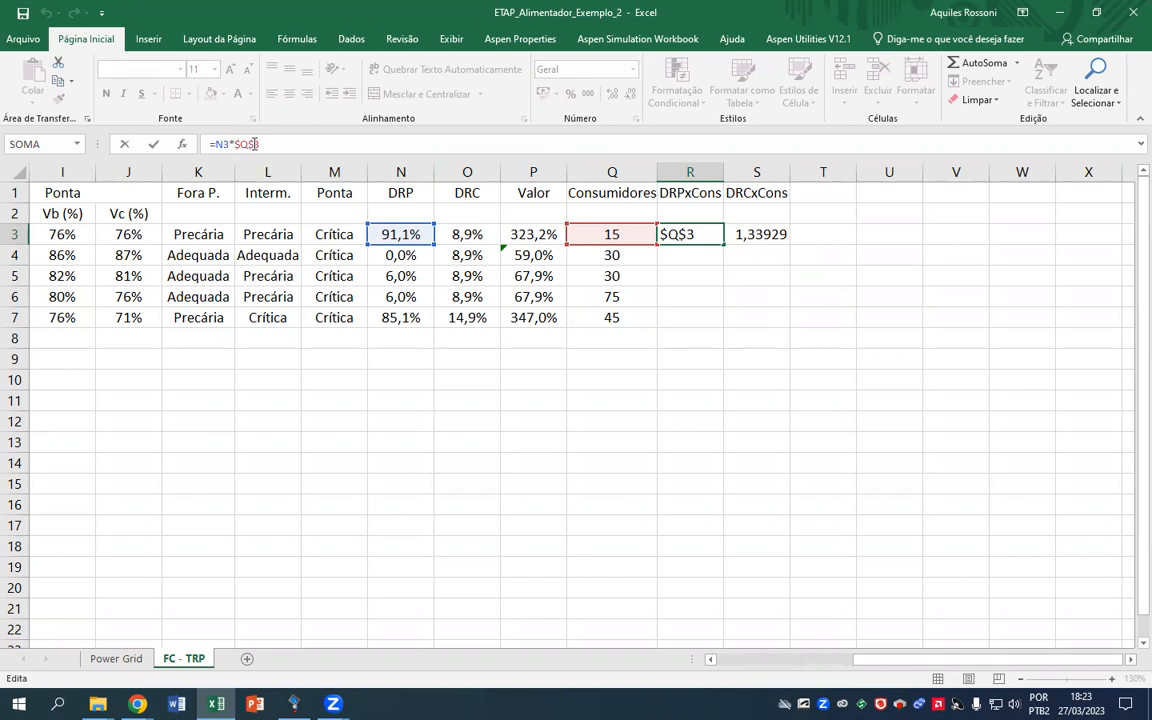
pyautogui.press('Return')
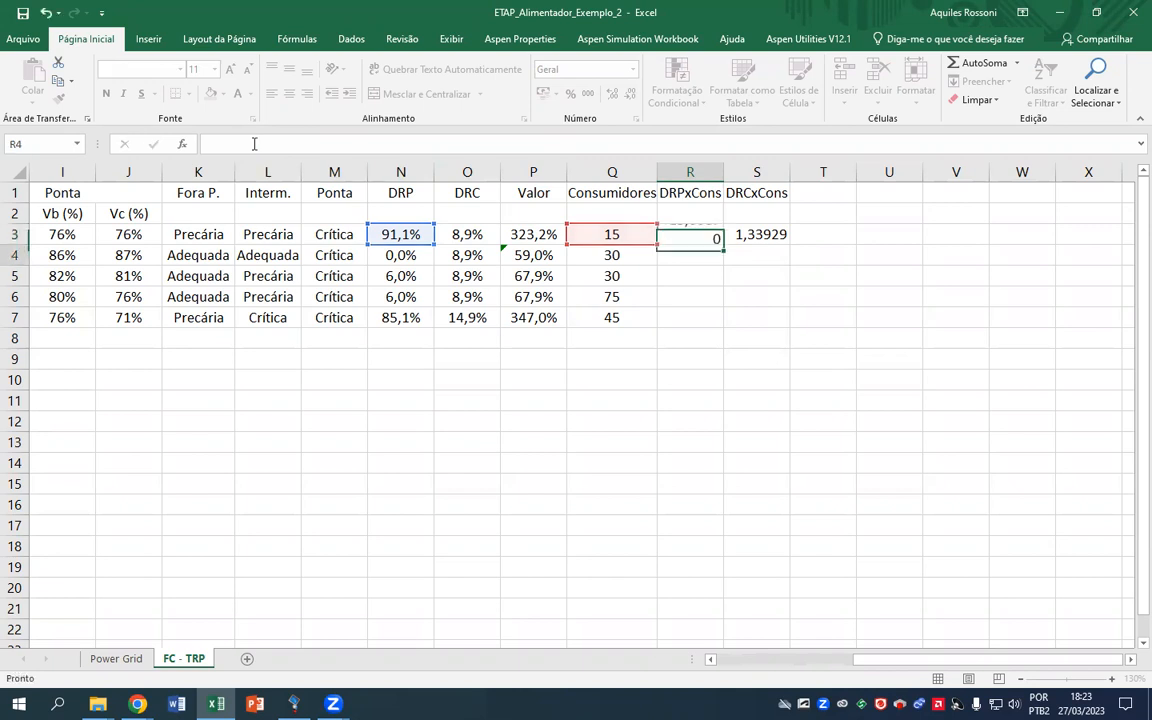
pyautogui.click(747, 233)
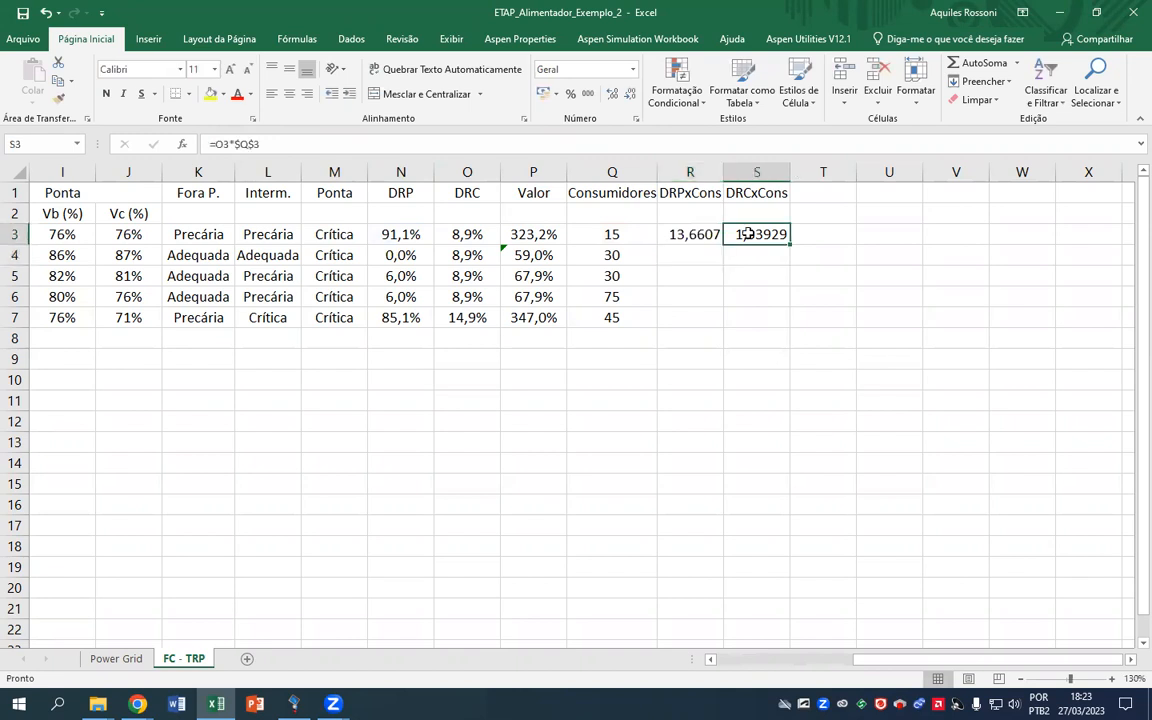
pyautogui.click(230, 144)
pyautogui.press('Return')
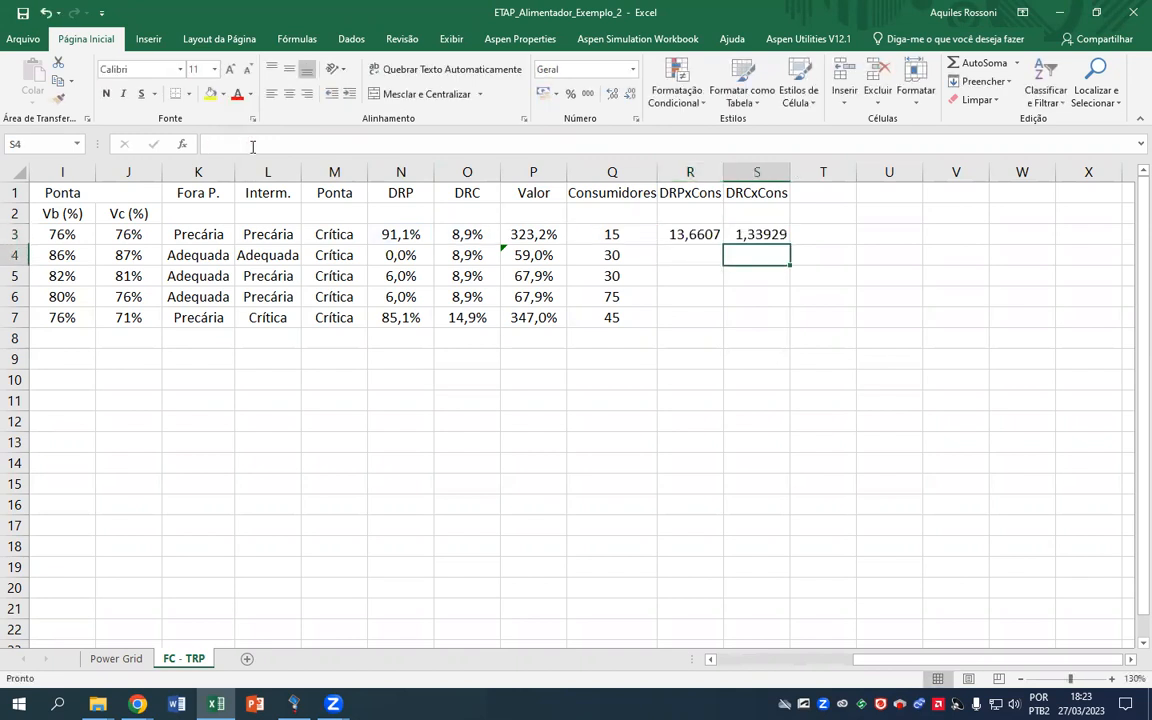
# Fill the DRPxCons and DRCxCons formulas down through row 7, centre the results in R3:S7 and format them as percentages
pyautogui.moveTo(689, 233); pyautogui.dragTo(780, 325)
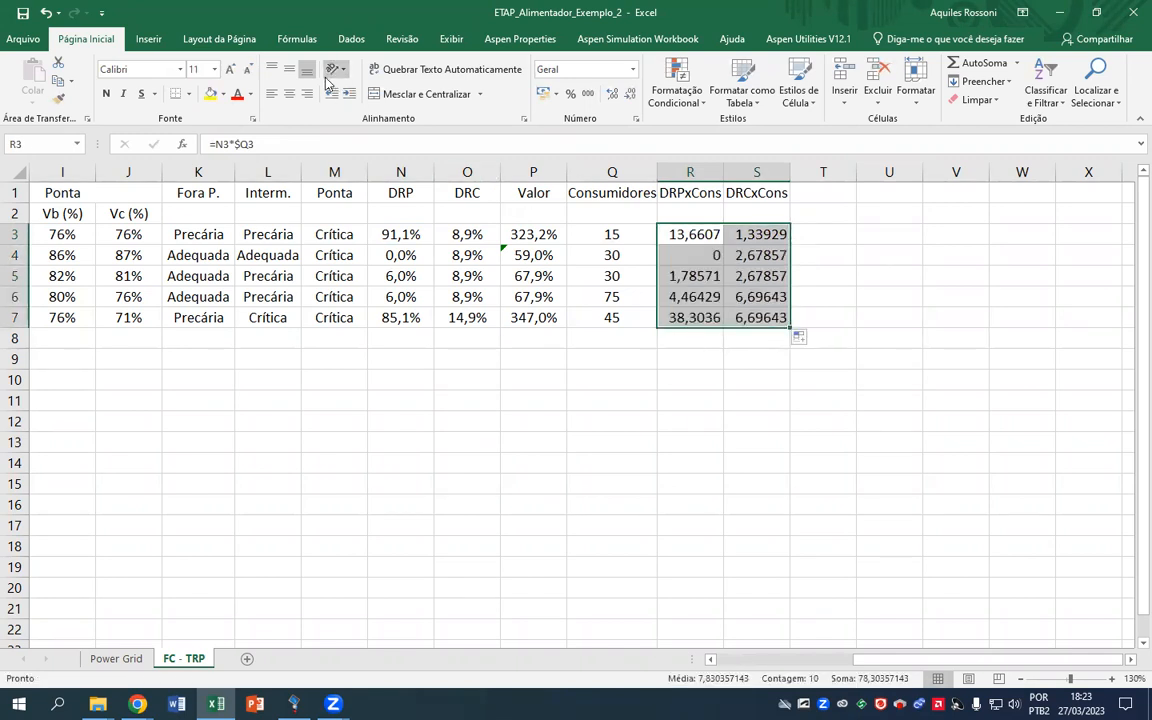
pyautogui.click(288, 93)
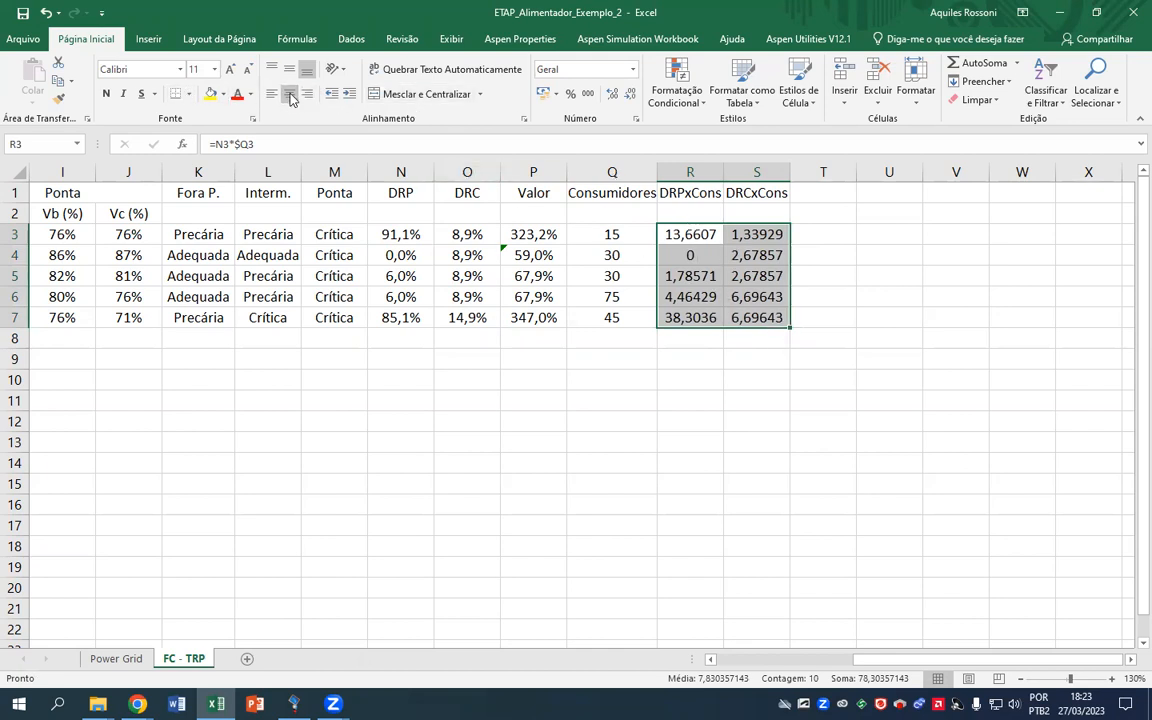
pyautogui.click(572, 94)
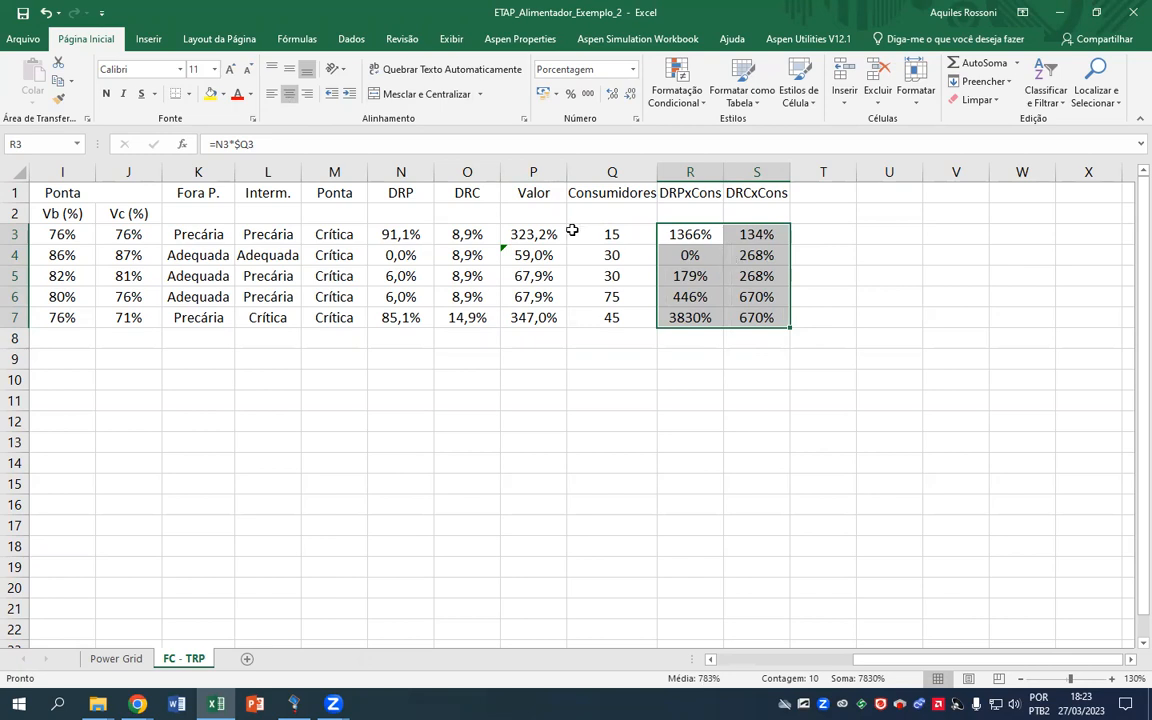
pyautogui.click(800, 316)
pyautogui.moveTo(697, 196); pyautogui.dragTo(751, 323)
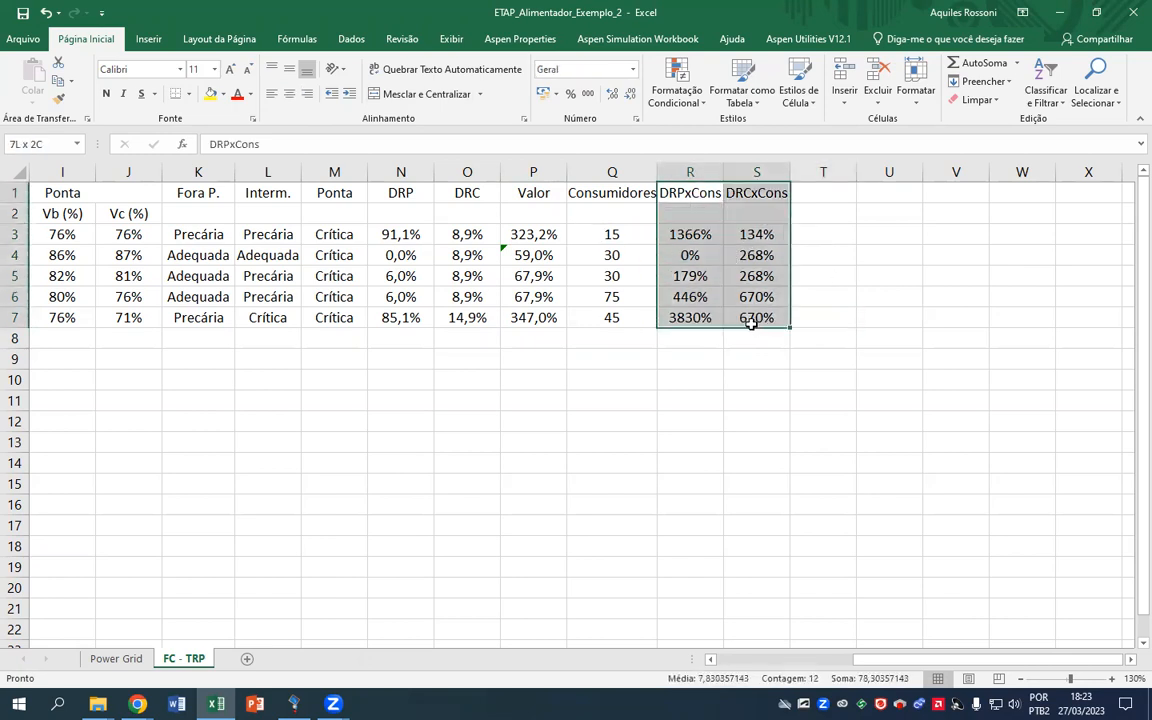
pyautogui.click(137, 703)
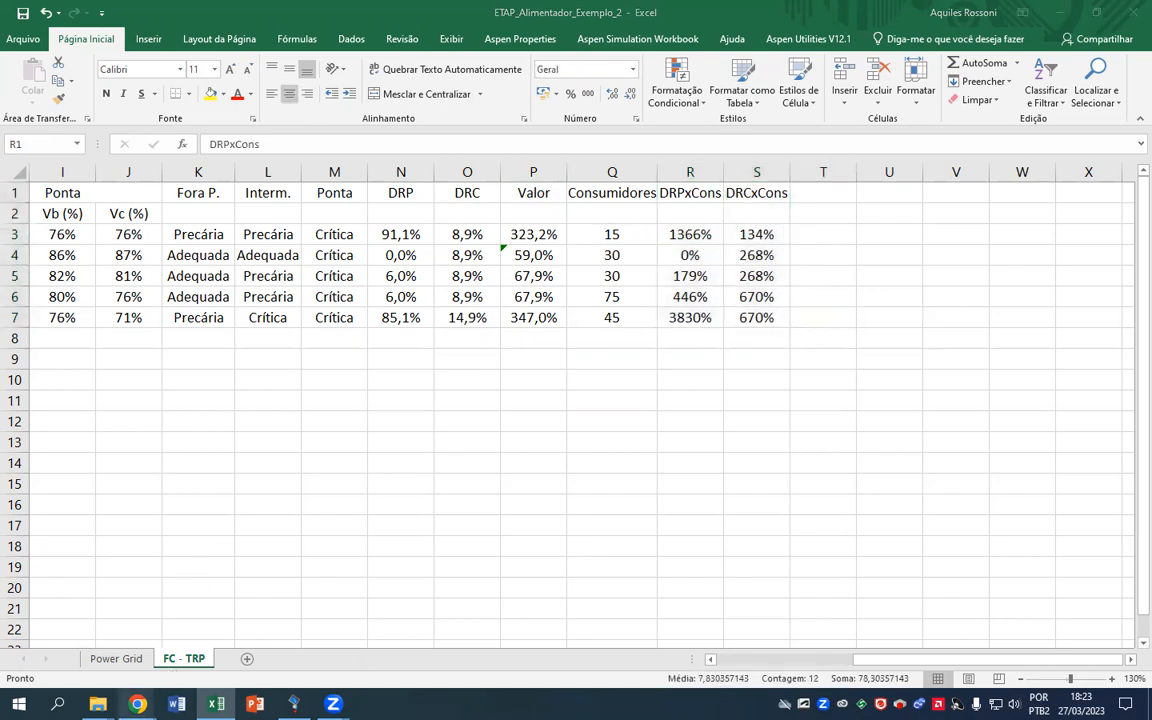
pyautogui.click(792, 292)
pyautogui.click(823, 231)
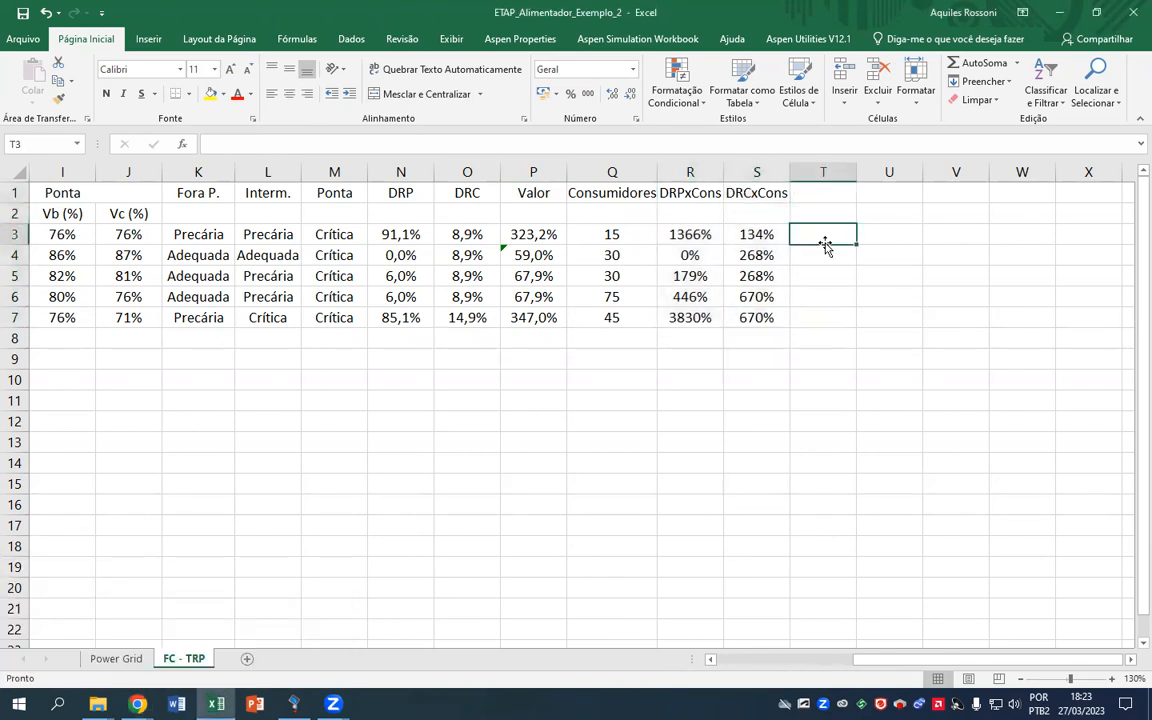
# Add the column headers "DRPe" in T1 and "DRCe" in U1
pyautogui.click(836, 190)
pyautogui.write('D')
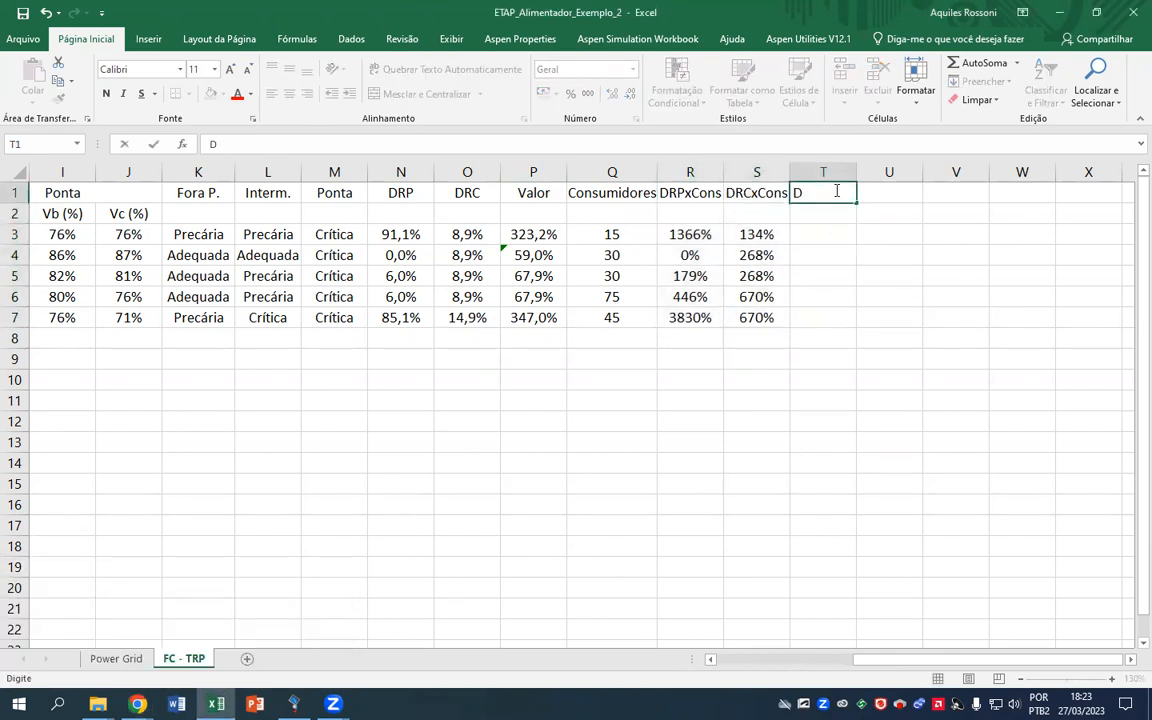
pyautogui.write('RPe')
pyautogui.press('Return')
pyautogui.press('Up')
pyautogui.press('Right')
pyautogui.write('D')
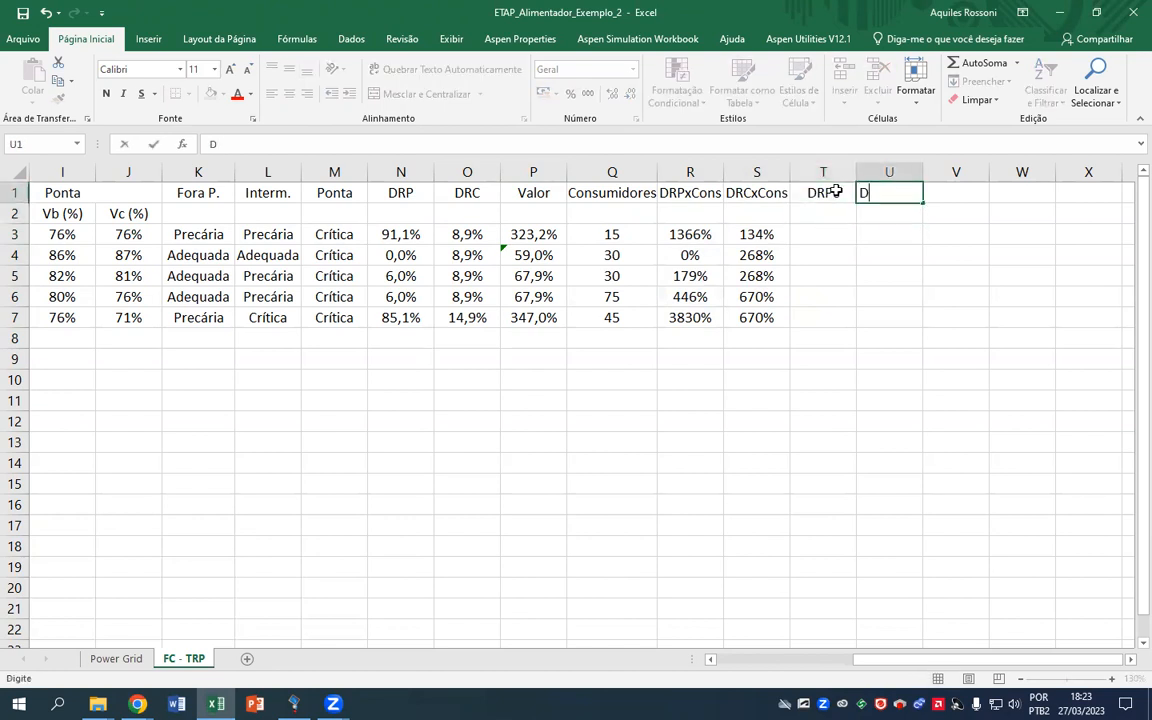
pyautogui.write('RCe')
pyautogui.press('Return')
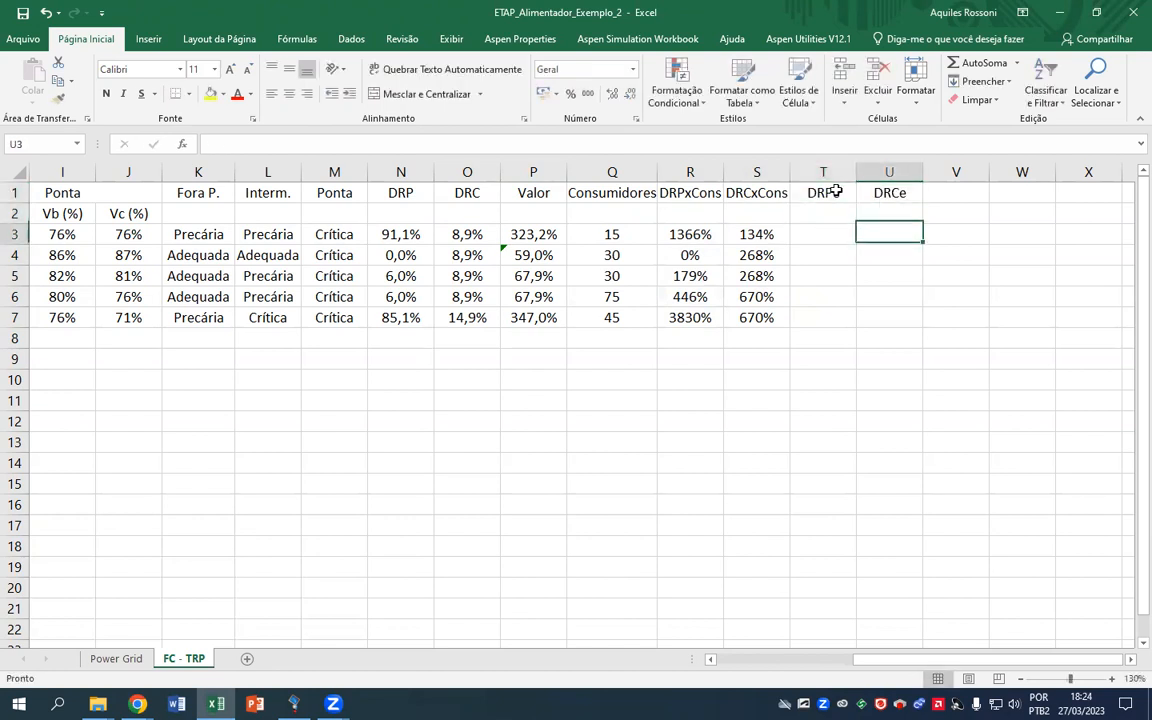
# Merge and centre the cells T3:T7 under DRPe and U3:U7 under DRCe as two separate blocks
pyautogui.press('Left')
pyautogui.press('Down')
pyautogui.hotkey('shift', 'Down')
pyautogui.hotkey('shift', 'Down')
pyautogui.hotkey('shift', 'Down')
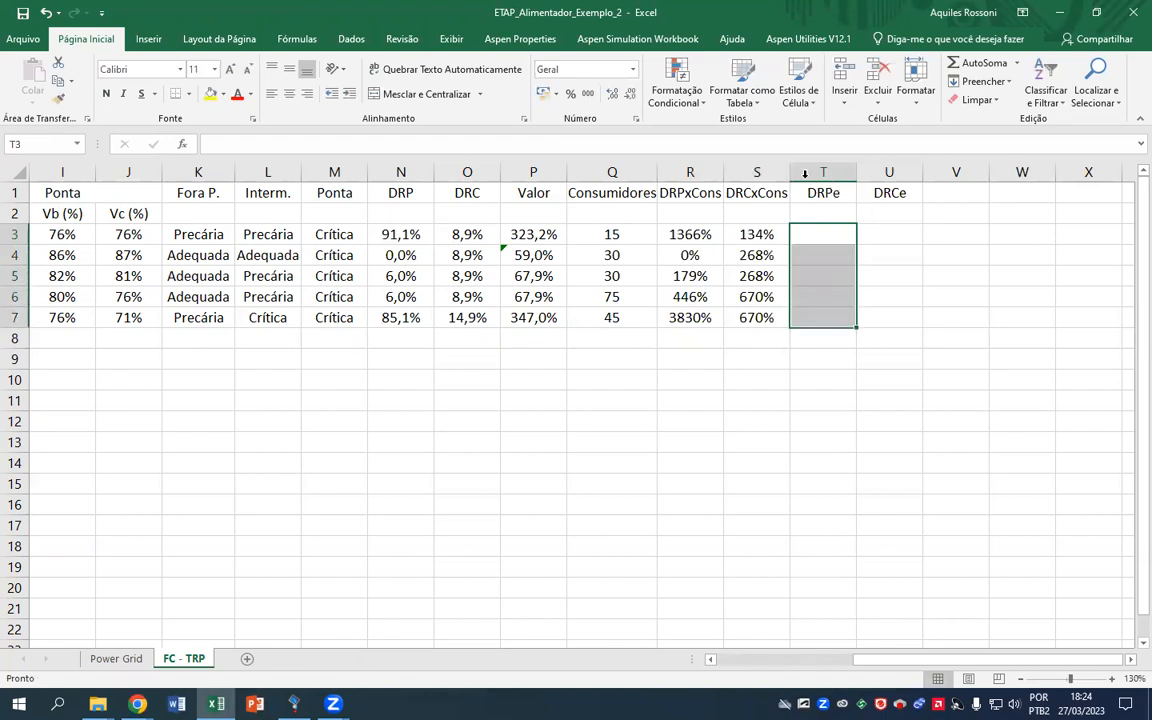
pyautogui.moveTo(884, 234); pyautogui.dragTo(900, 311)
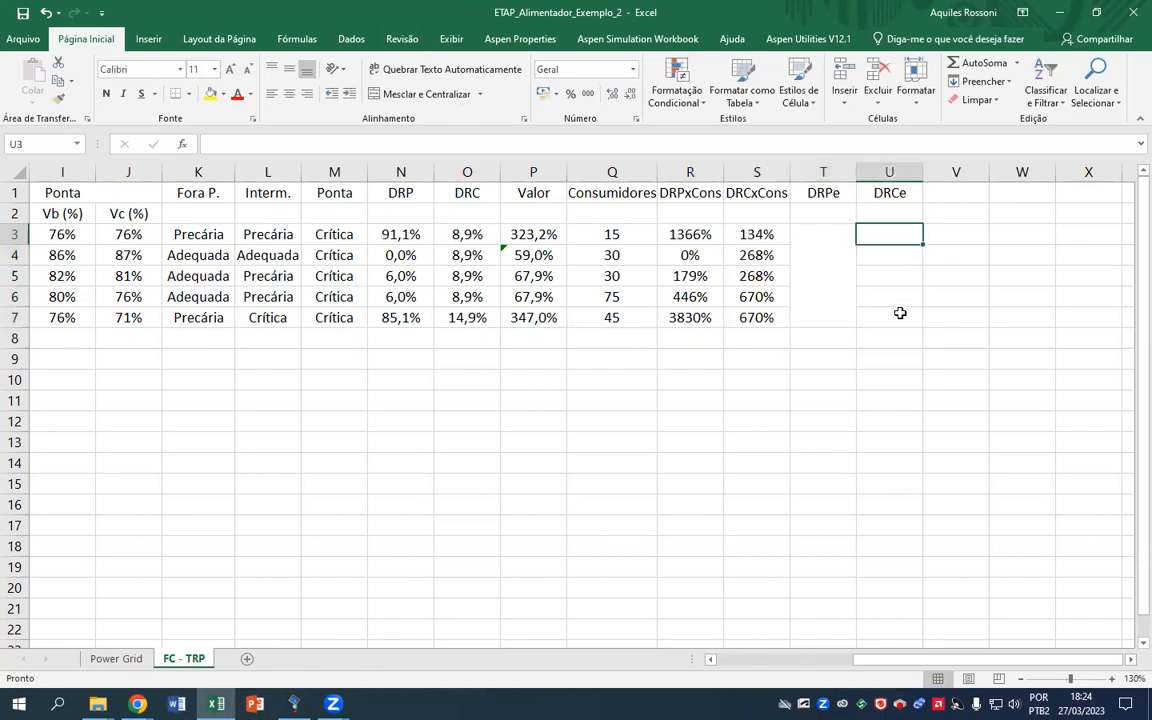
pyautogui.click(378, 91)
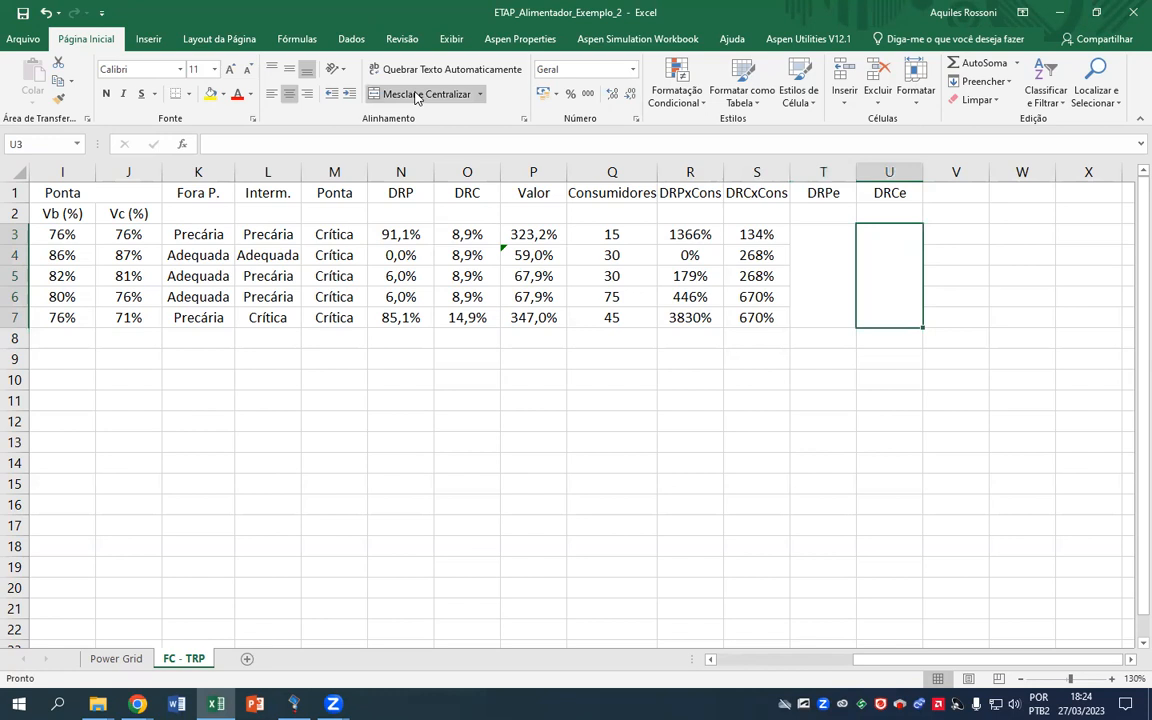
# Enter =SOMA(R3:R7)/SOMA(Q3:Q7) in the merged DRPe cell to weight DRP by the number of consumers
pyautogui.click(820, 255)
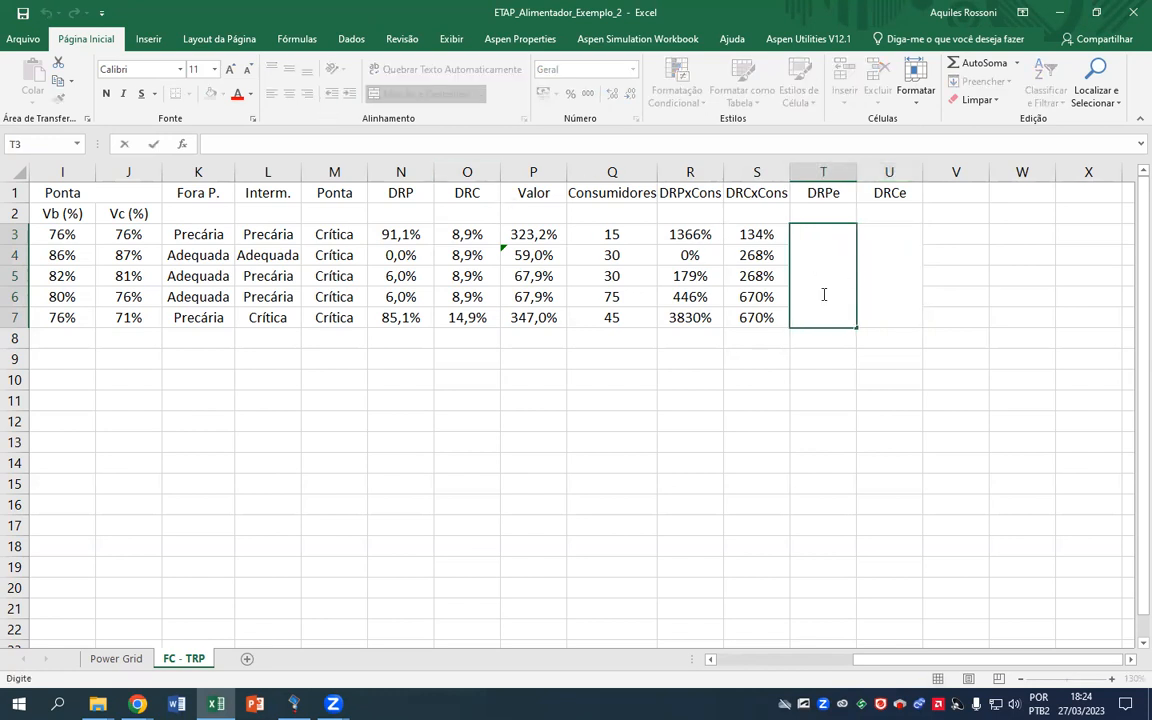
pyautogui.write('=SOMA(')
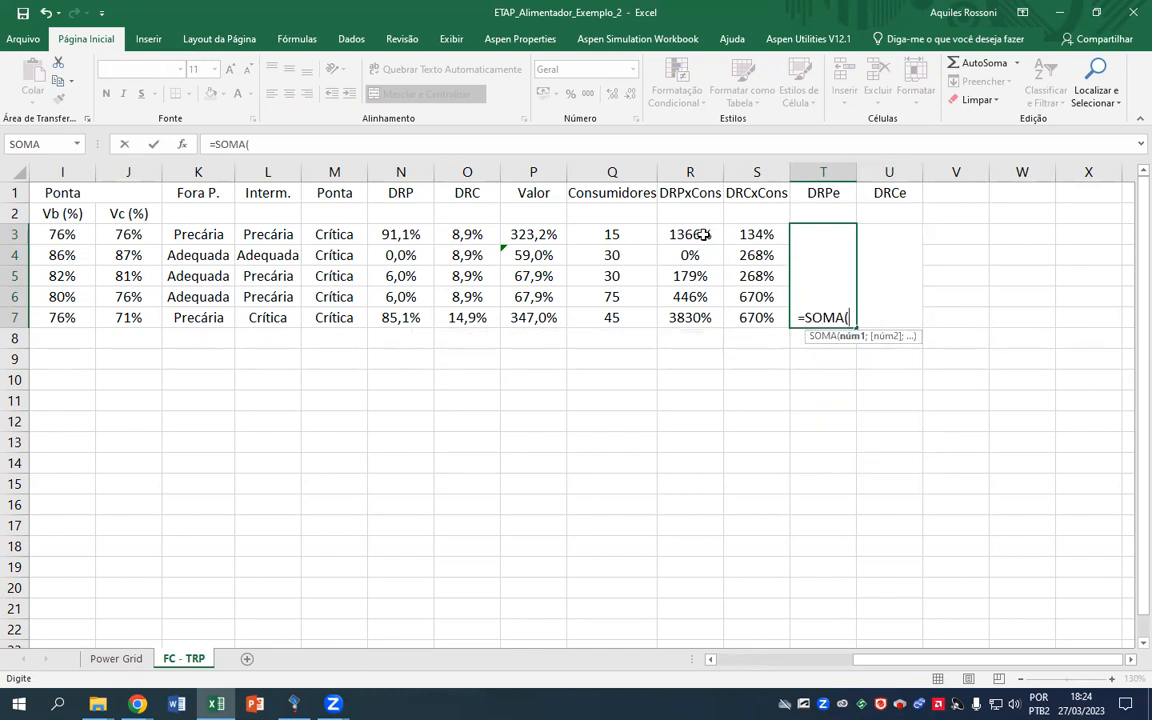
pyautogui.moveTo(690, 234); pyautogui.dragTo(696, 318)
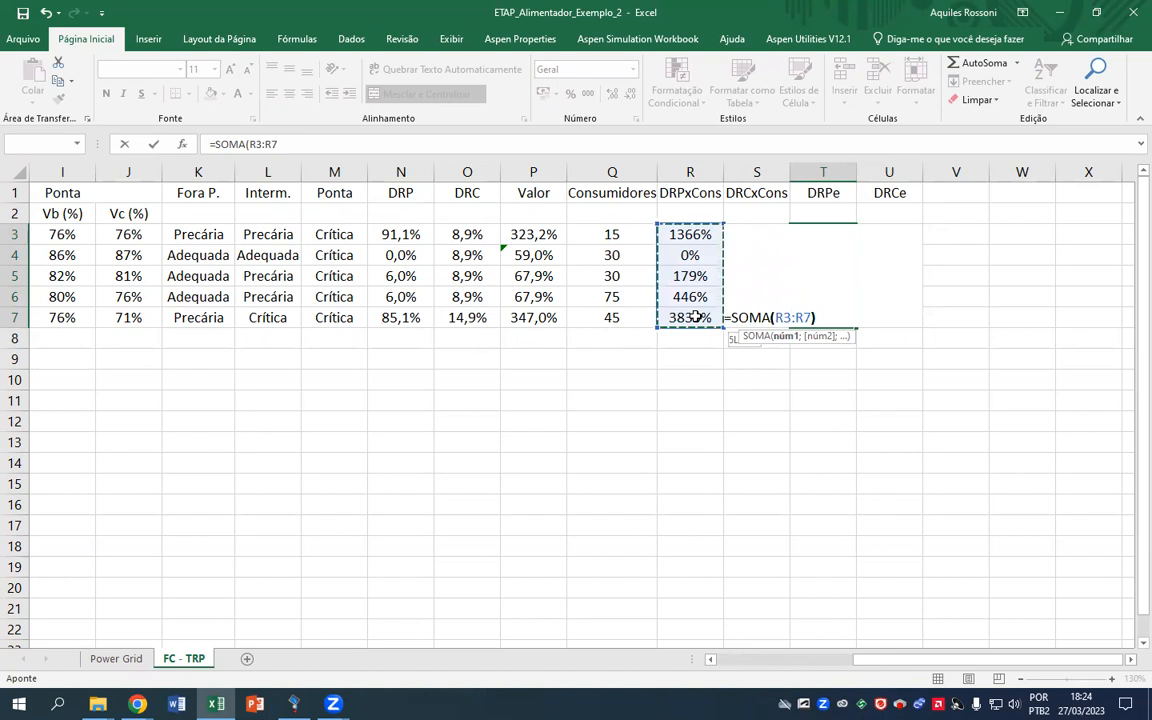
pyautogui.write(')/')
pyautogui.write('SOM')
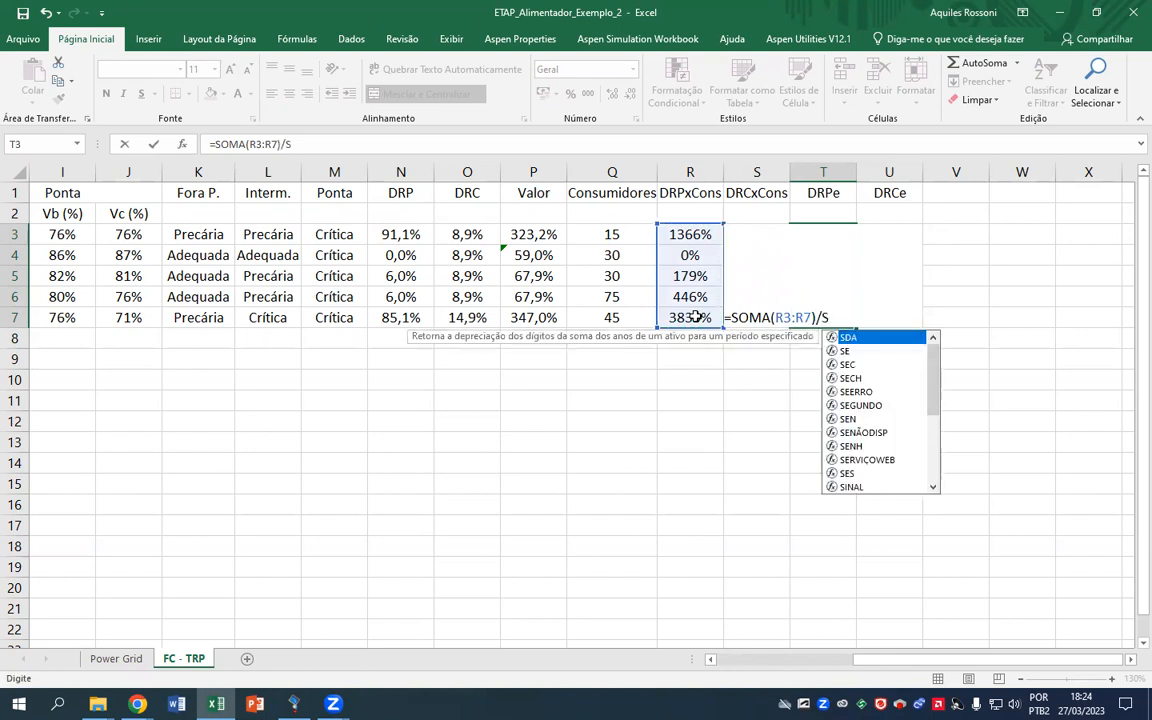
pyautogui.write('A(')
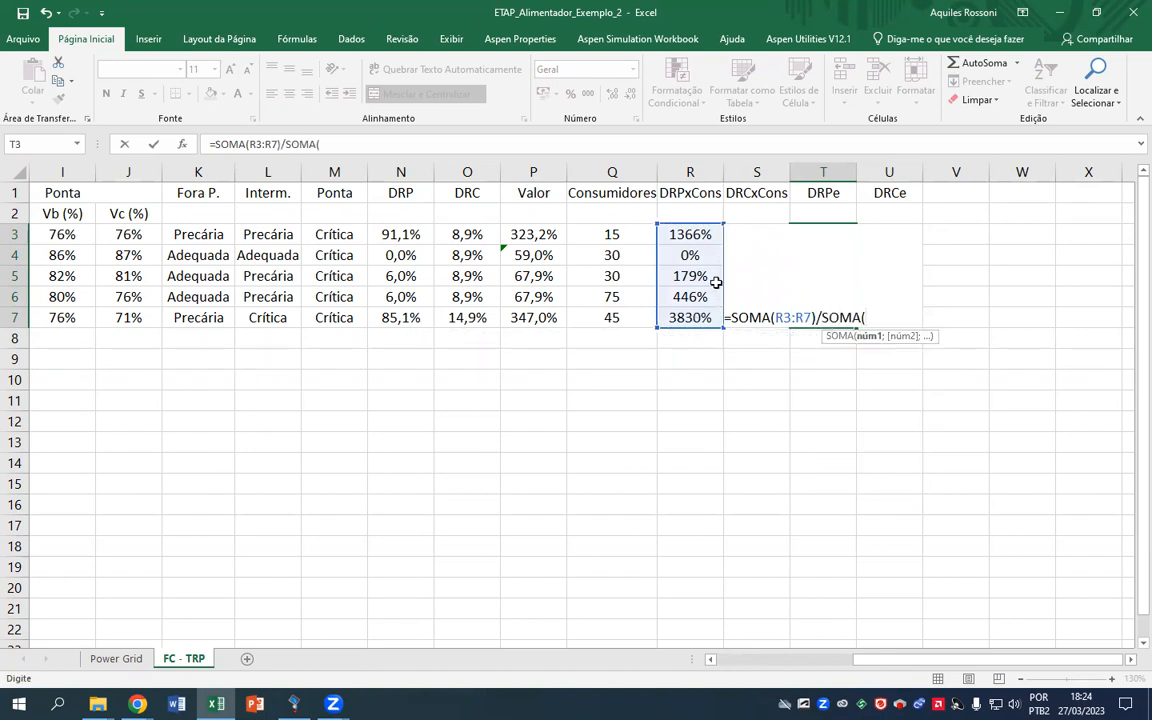
pyautogui.click(630, 234)
pyautogui.moveTo(649, 308); pyautogui.dragTo(640, 314)
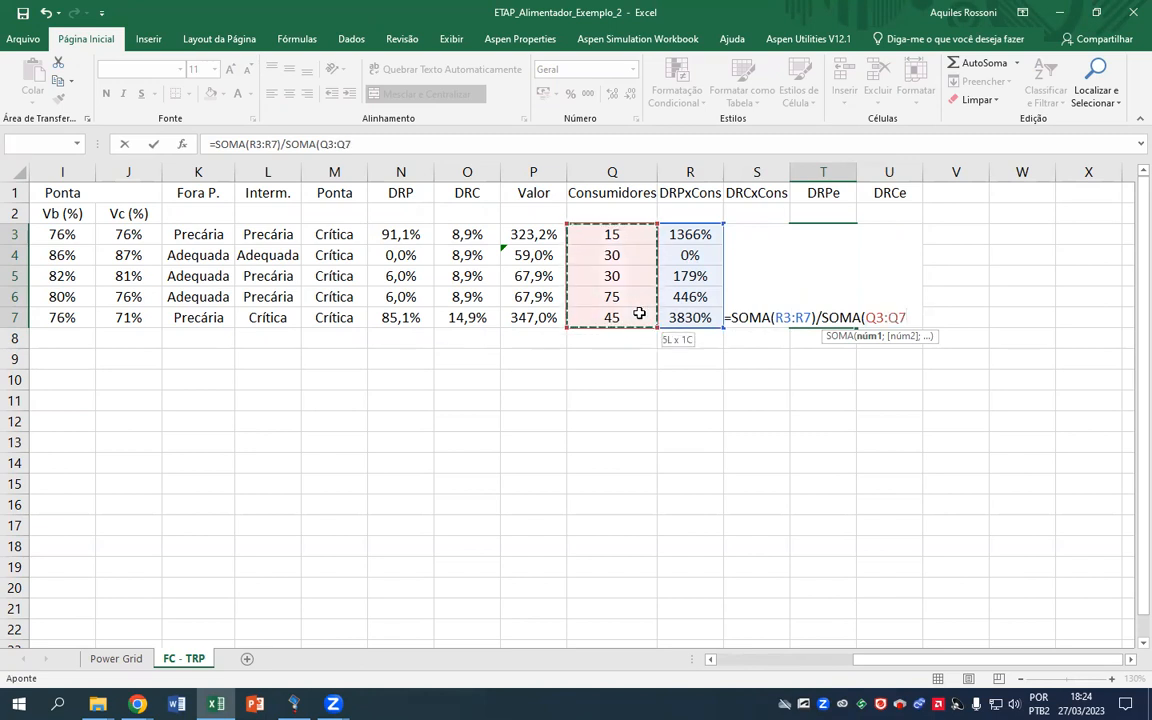
pyautogui.press('Return')
# Copy the DRPe formula into the merged DRCe cell
pyautogui.moveTo(823, 234); pyautogui.dragTo(823, 317)
pyautogui.hotkey('ctrl', 'c')
pyautogui.moveTo(889, 234); pyautogui.dragTo(889, 317)
pyautogui.hotkey('ctrl', 'v')
pyautogui.click(838, 343)
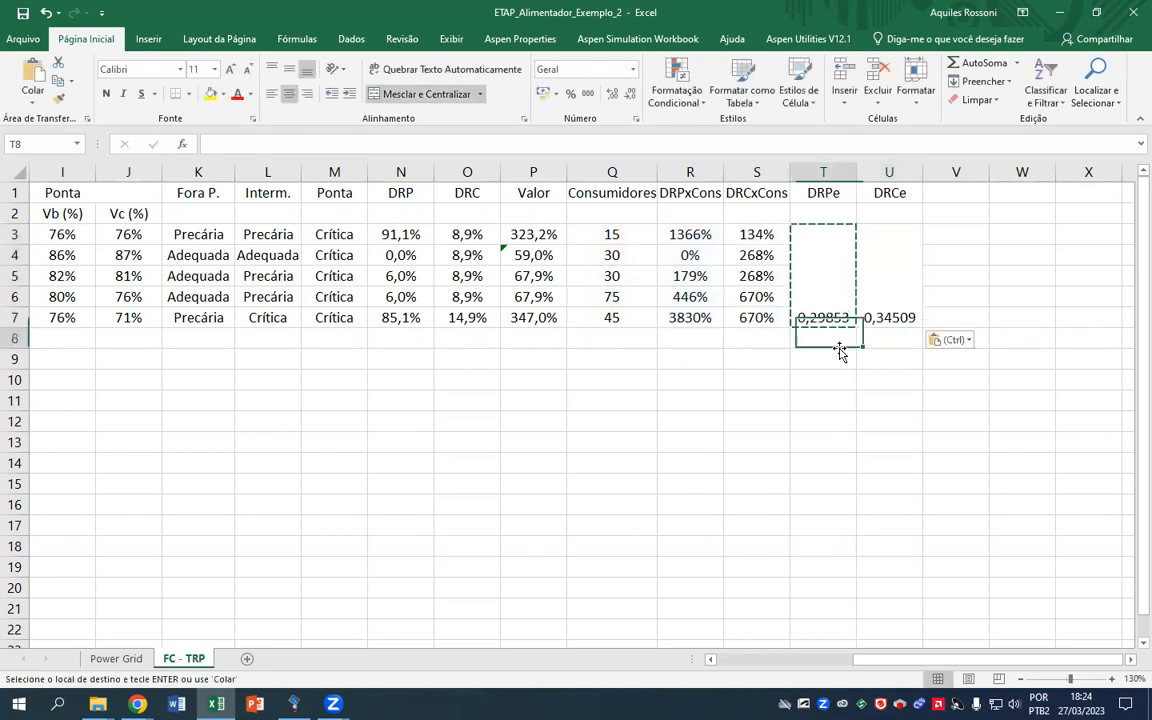
pyautogui.click(825, 294)
pyautogui.press('Escape')
# Align the DRPe and DRCe results vertically in the middle and format them as percentages
pyautogui.moveTo(825, 294); pyautogui.dragTo(872, 283)
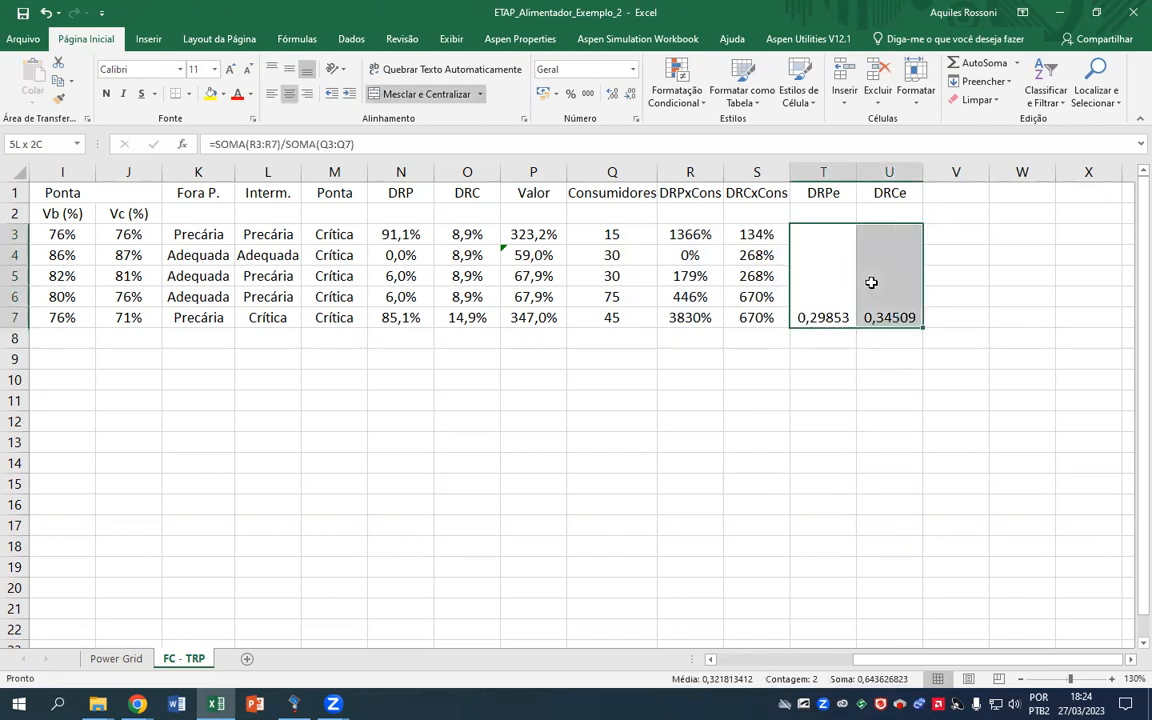
pyautogui.click(289, 69)
pyautogui.click(570, 93)
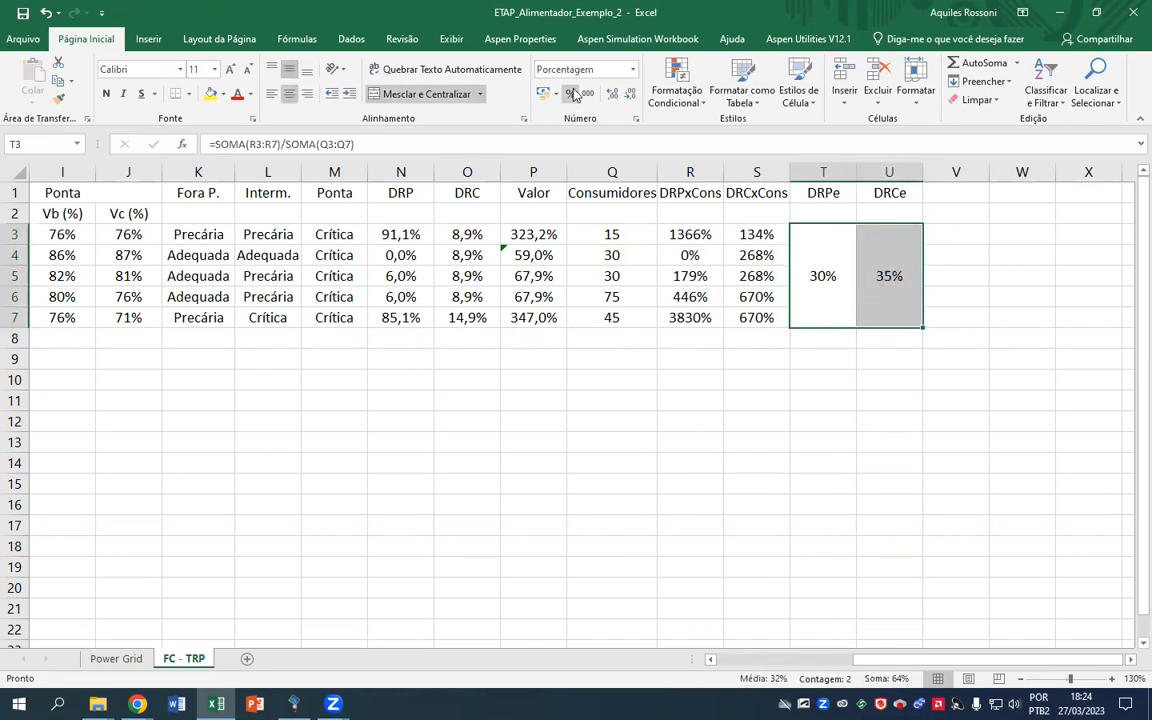
pyautogui.click(877, 362)
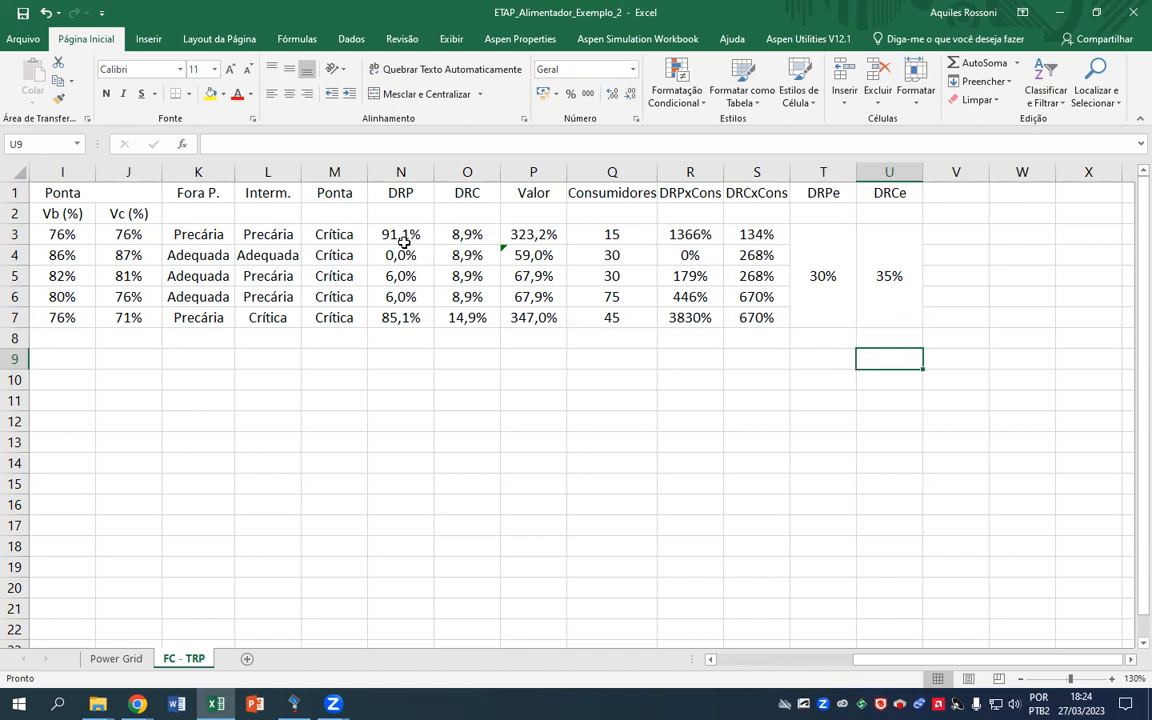
# Correct the divisor in the DRCe formula to the Consumidores range, giving =SOMA(S3:S7)/SOMA(Q3:Q7)
pyautogui.click(484, 234)
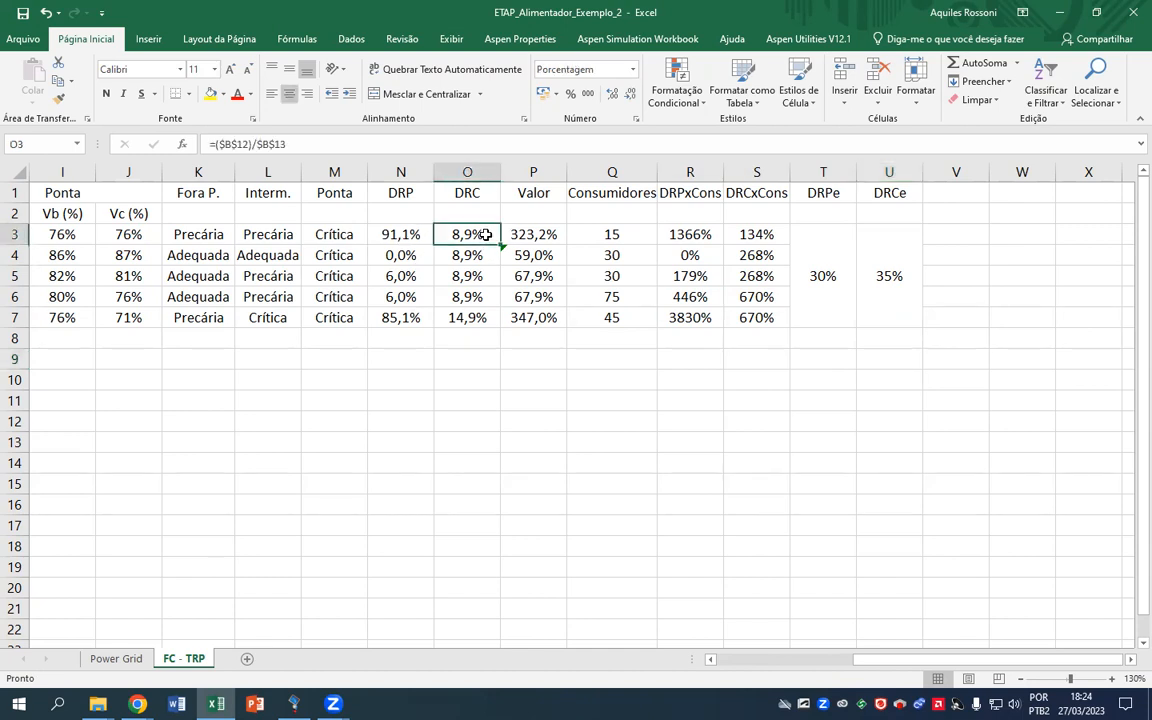
pyautogui.click(890, 240)
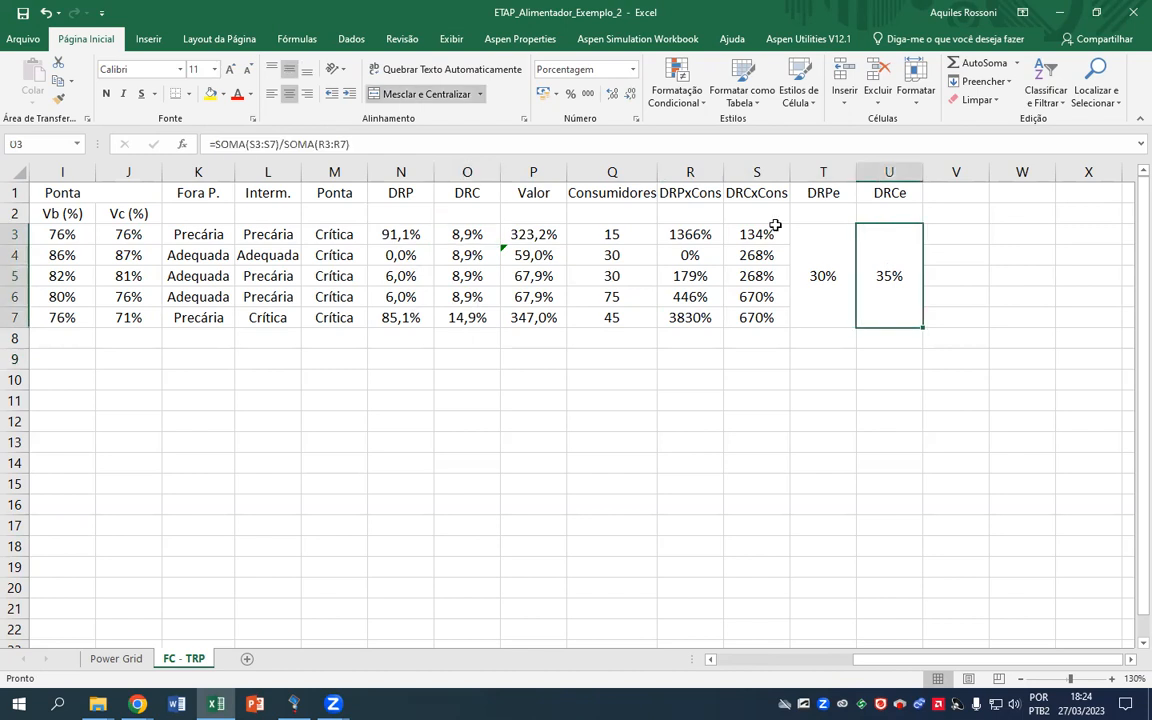
pyautogui.click(310, 145)
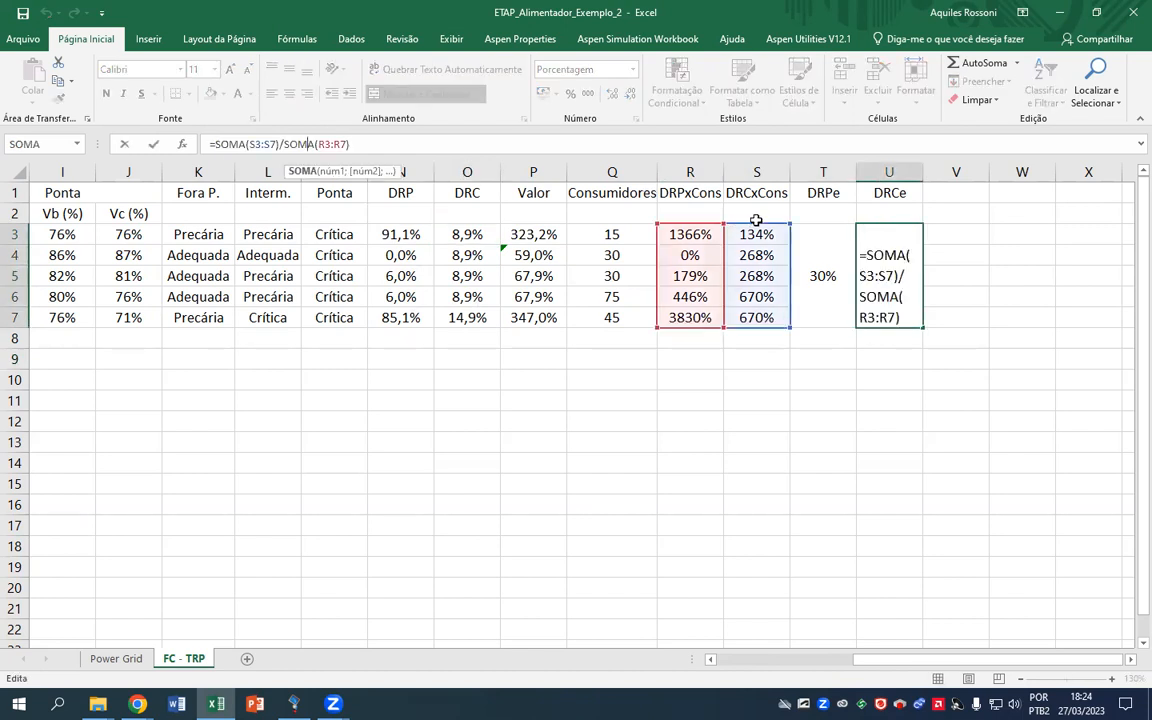
pyautogui.moveTo(665, 224); pyautogui.dragTo(632, 229)
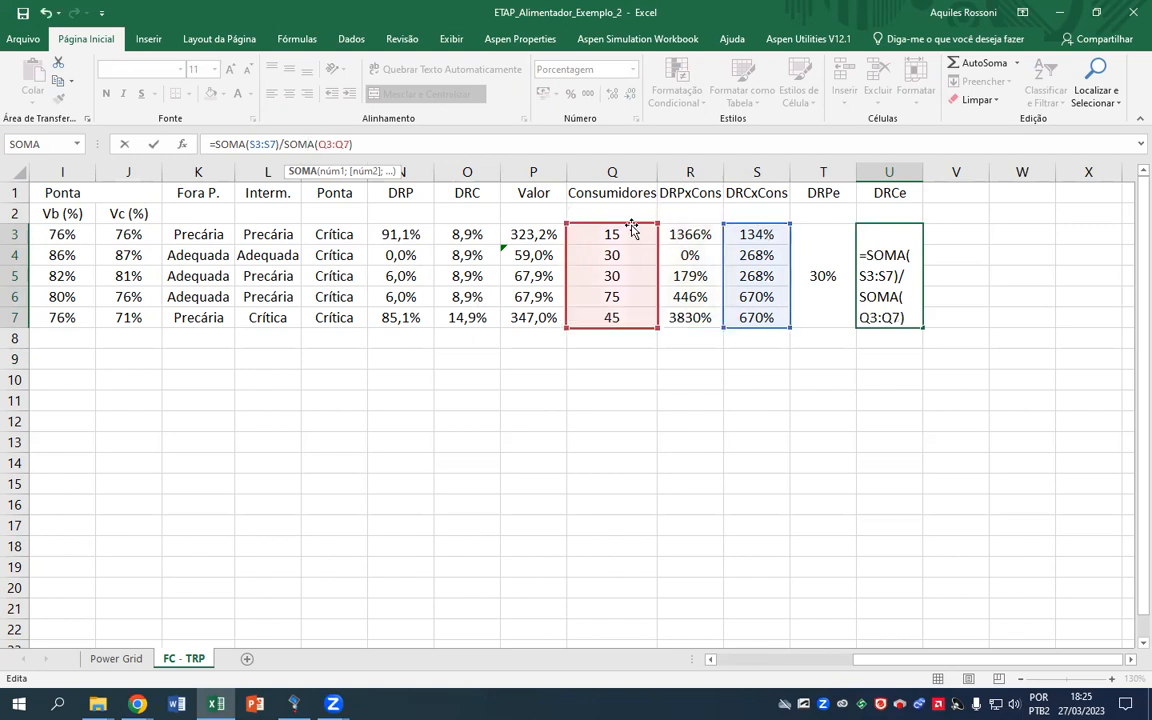
pyautogui.press('Return')
pyautogui.click(913, 302)
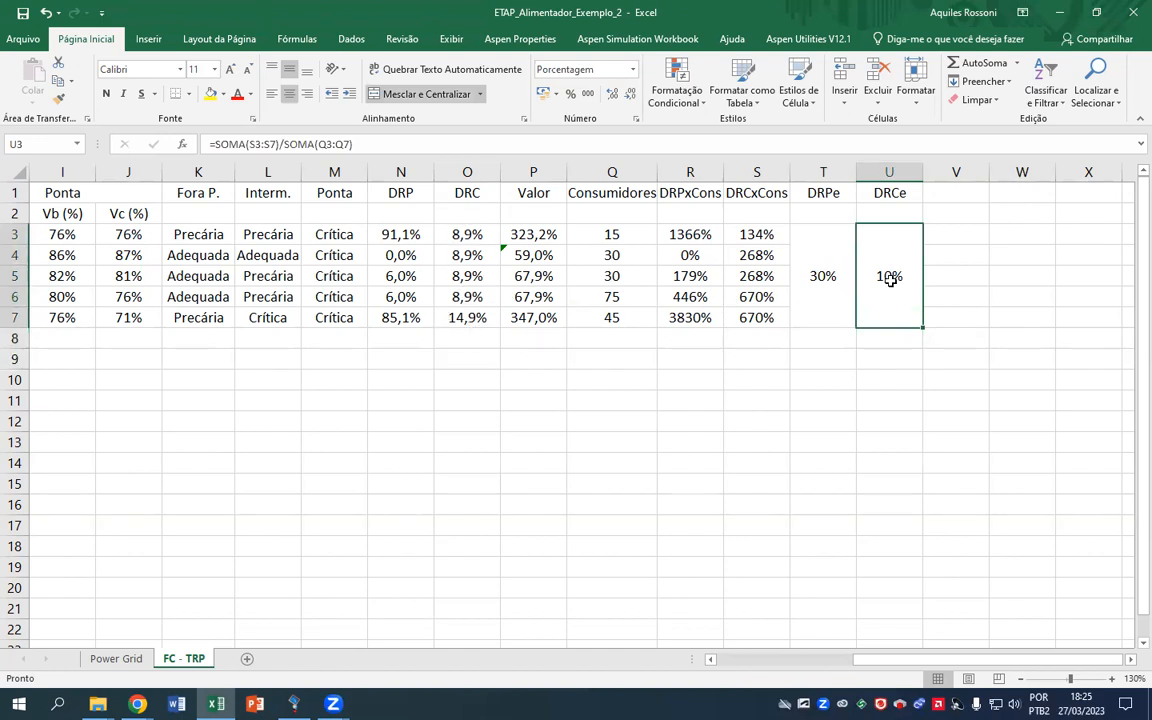
# Switch to the "QEE - Trabalho 01" presentation in Canva and view the steady-state tasks on page 6
pyautogui.click(708, 376)
pyautogui.moveTo(856, 660); pyautogui.dragTo(540, 672)
pyautogui.moveTo(138, 702)
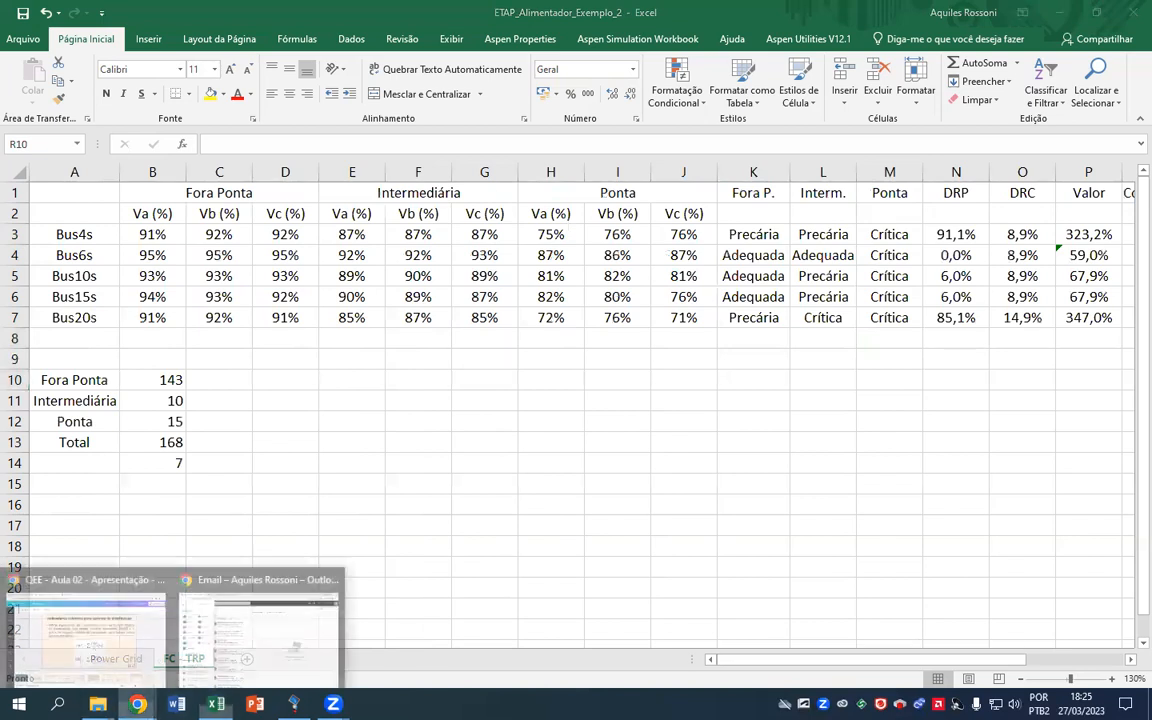
pyautogui.click(130, 667)
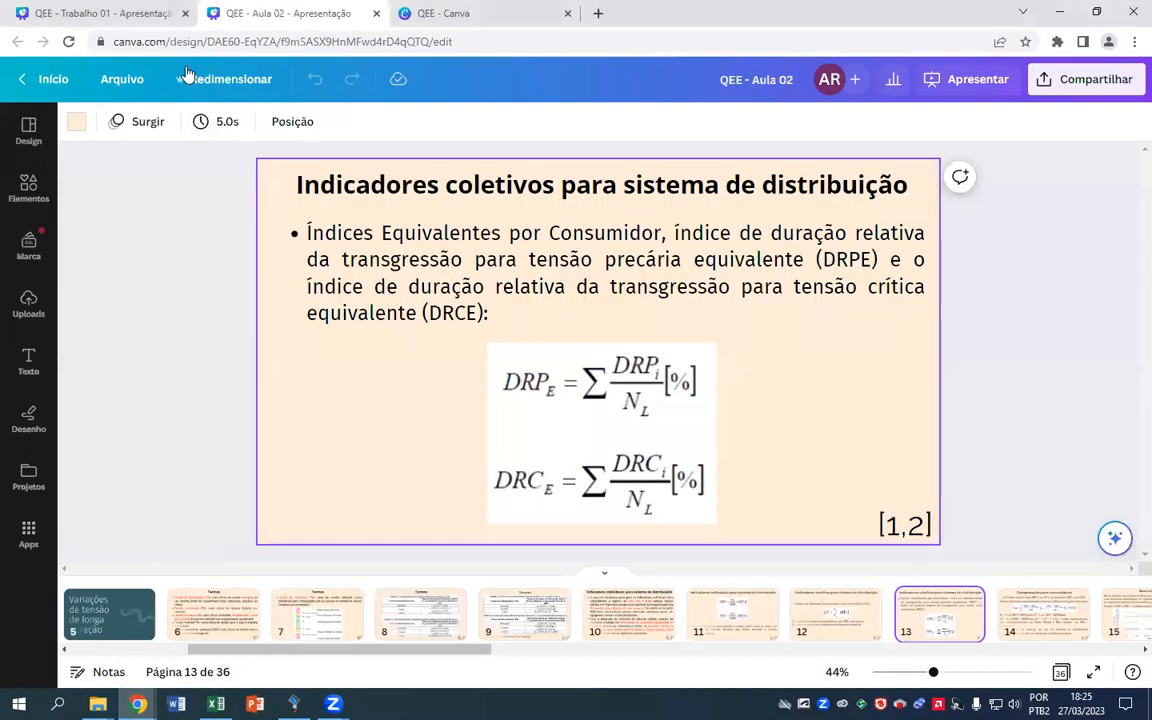
pyautogui.click(165, 10)
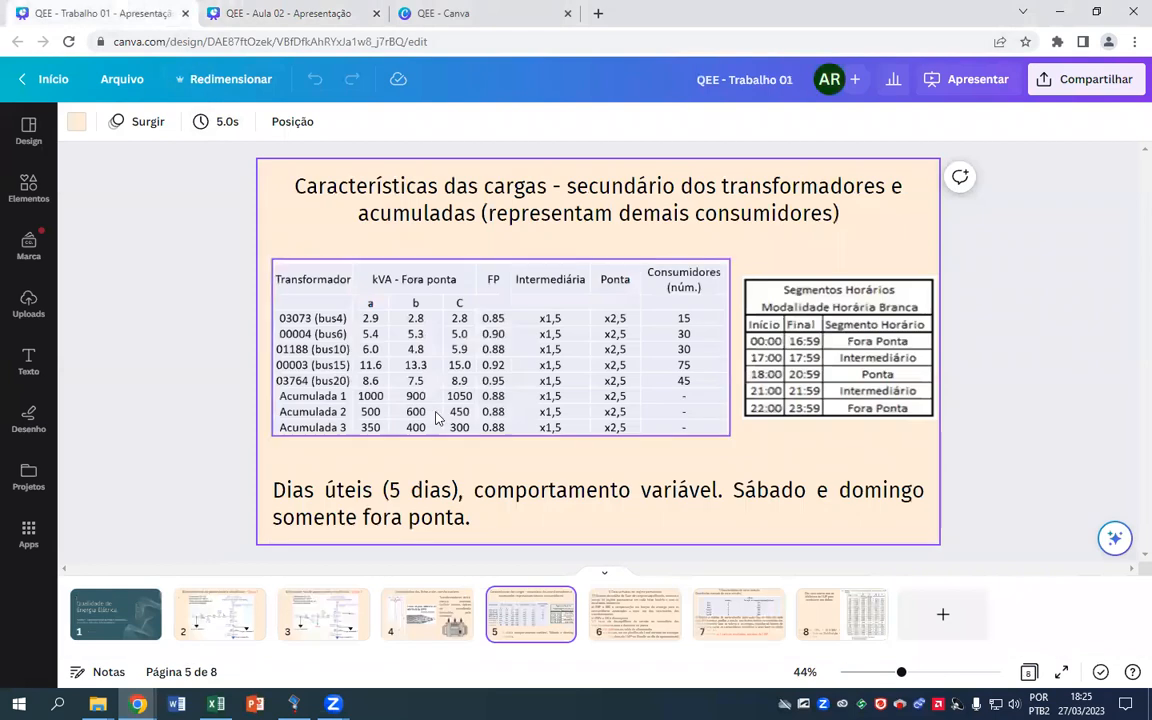
pyautogui.click(635, 612)
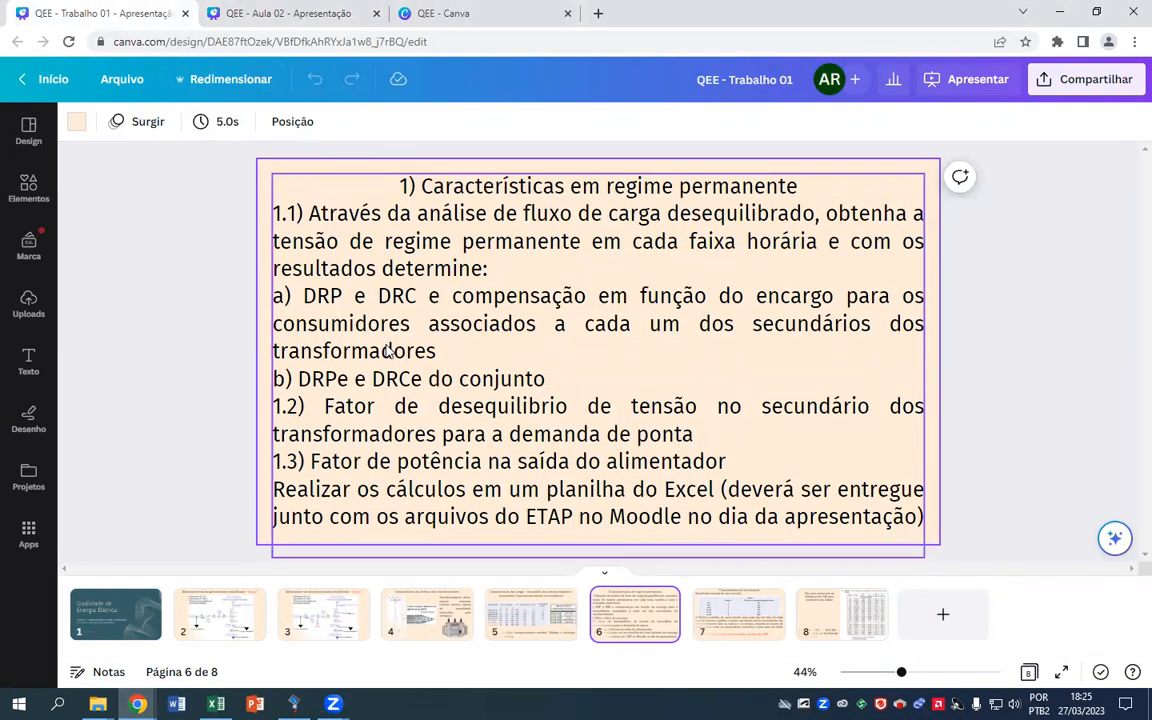